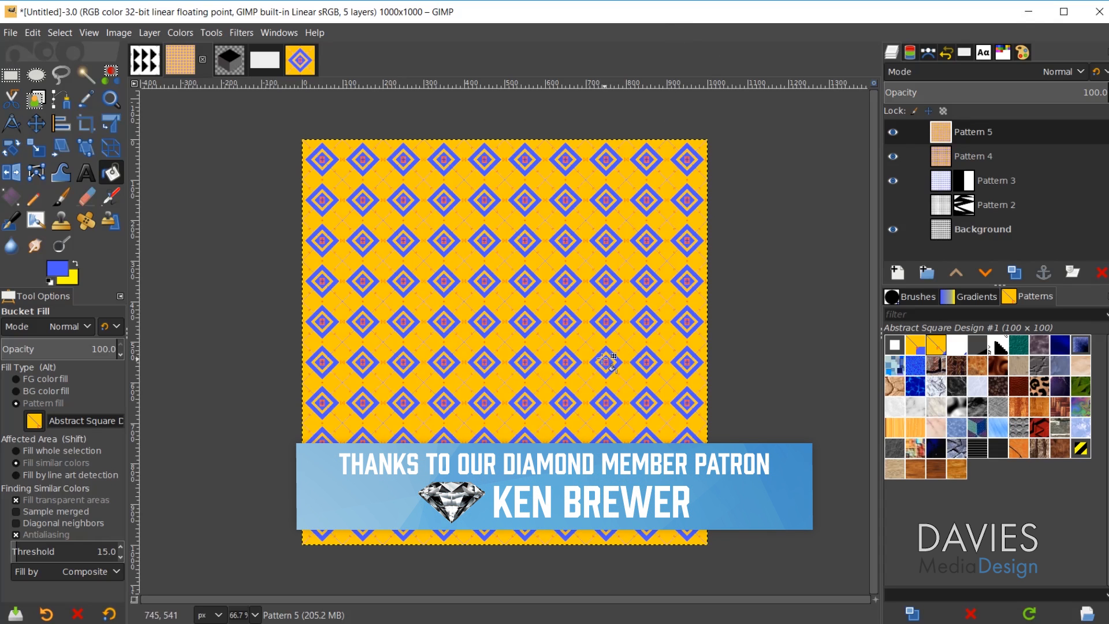
Step: Hide the Pattern 5, Pattern 4 and Pattern 3 layers
{"action": "scroll", "coordinate": [566, 363], "scroll_direction": "up", "scroll_amount": 6, "text": "ctrl"}
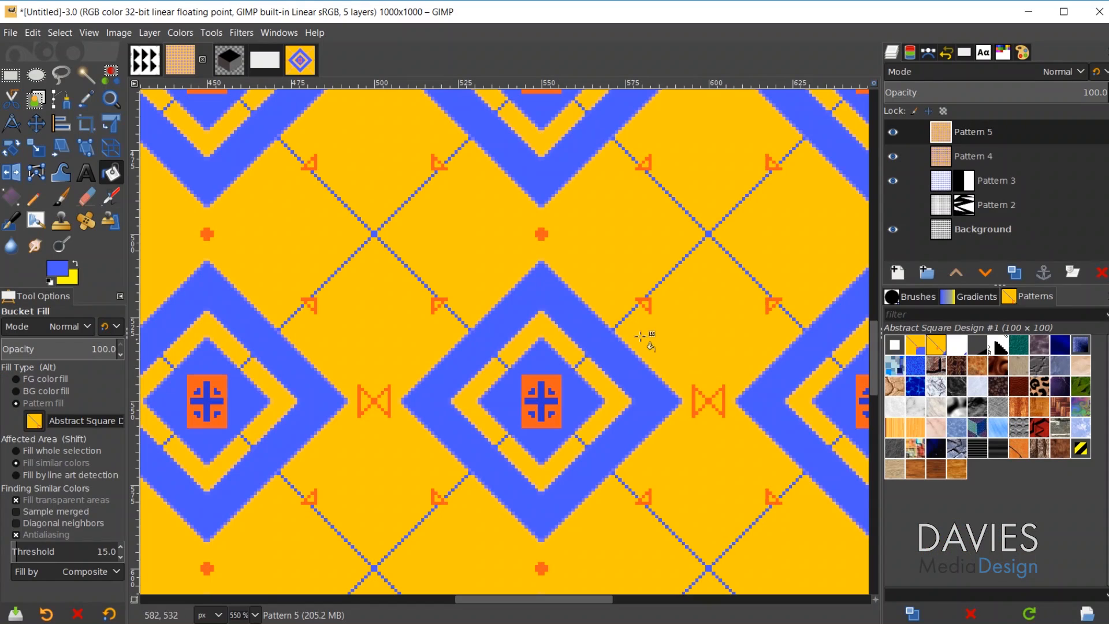
{"action": "scroll", "coordinate": [624, 356], "scroll_direction": "down", "scroll_amount": 3}
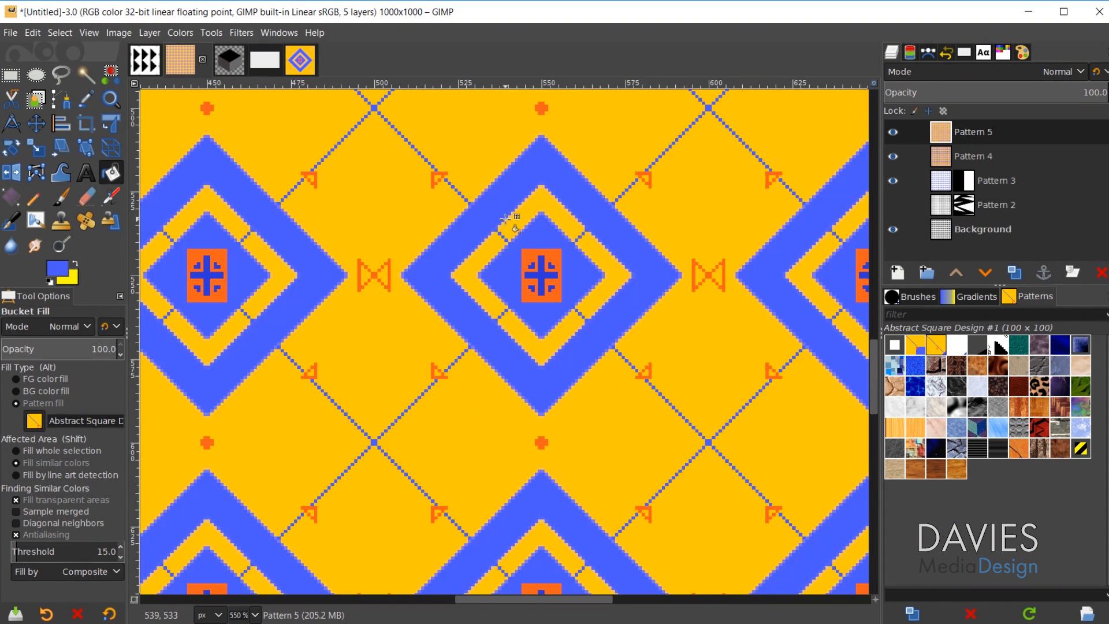
{"action": "scroll", "coordinate": [703, 240], "scroll_direction": "down", "scroll_amount": 5, "text": "ctrl"}
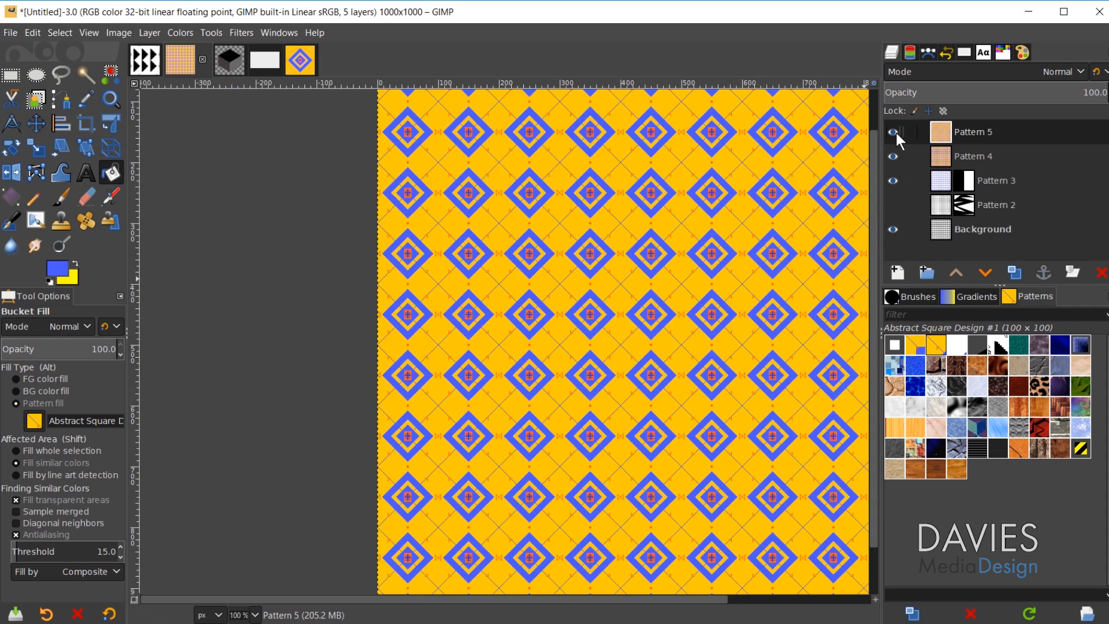
{"action": "left_click", "coordinate": [894, 131]}
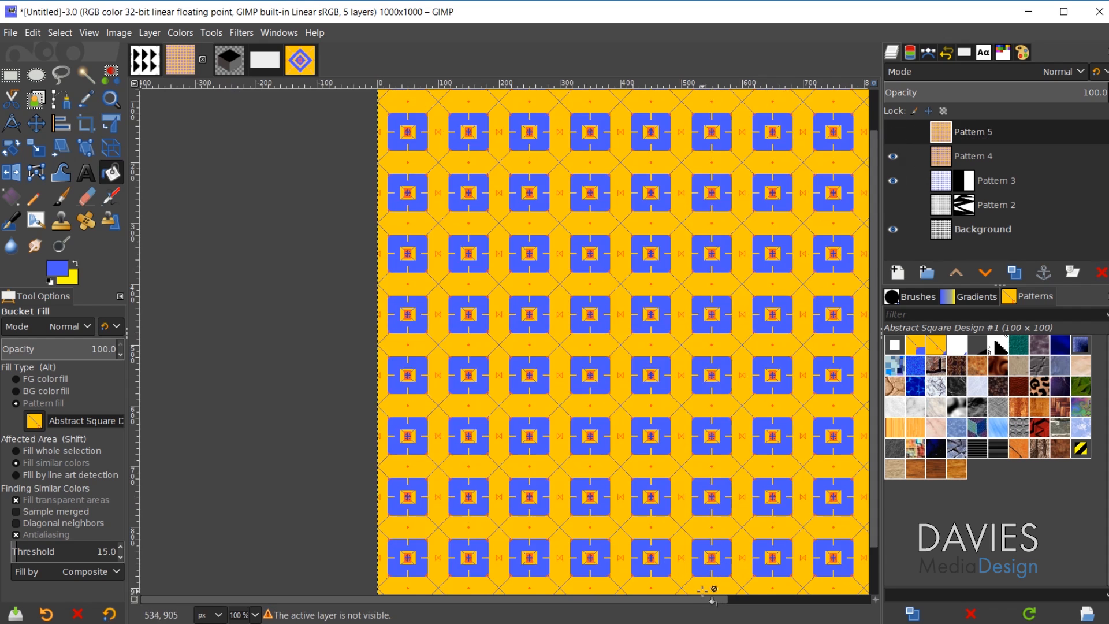
{"action": "left_click_drag", "start_coordinate": [697, 600], "coordinate": [745, 602]}
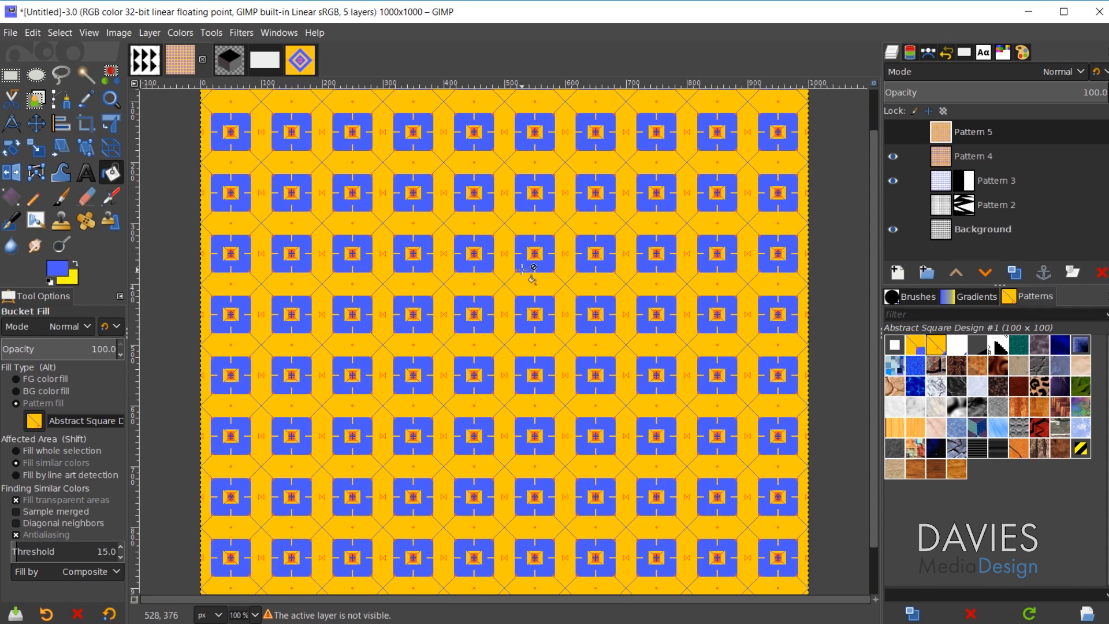
{"action": "left_click", "coordinate": [894, 155]}
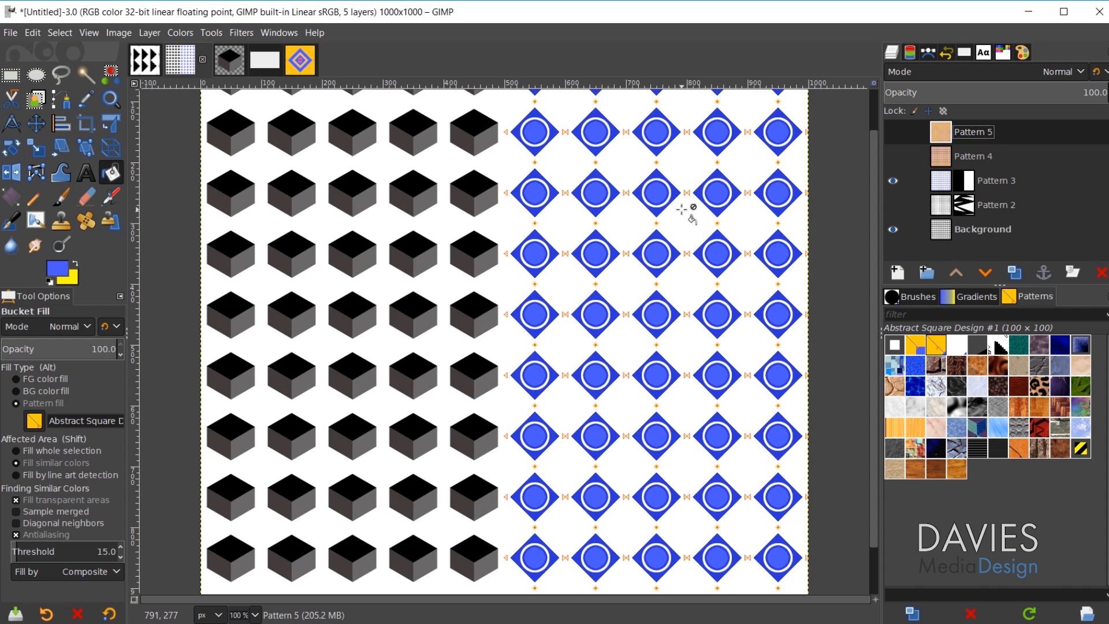
{"action": "left_click", "coordinate": [892, 181]}
Step: Show the Pattern 2 layer and disable its layer mask
{"action": "left_click", "coordinate": [893, 206]}
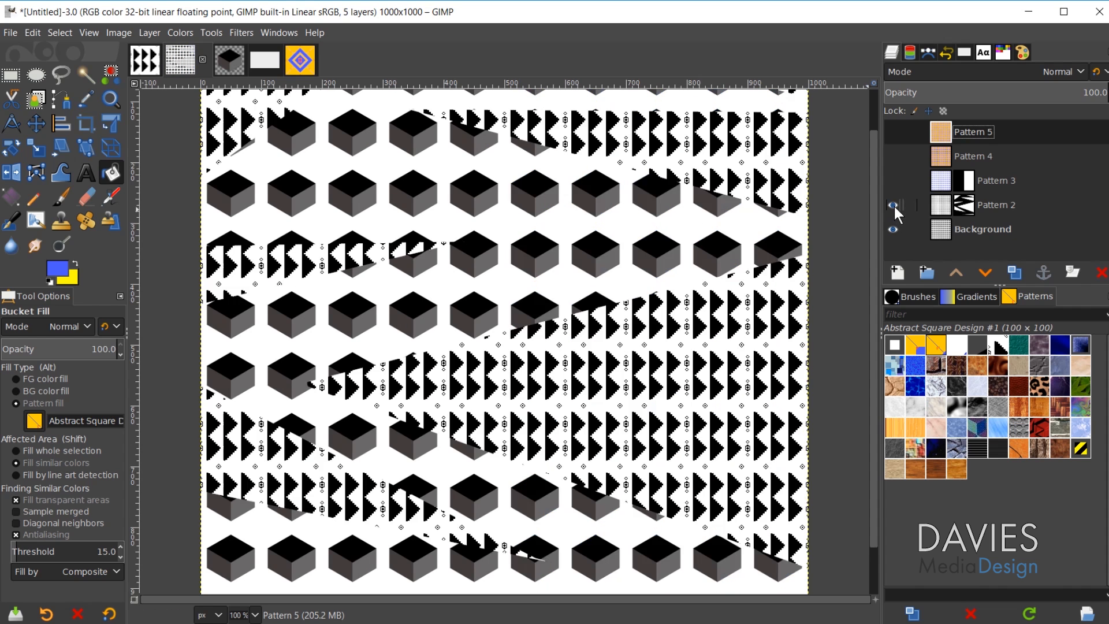
{"action": "right_click", "coordinate": [969, 206]}
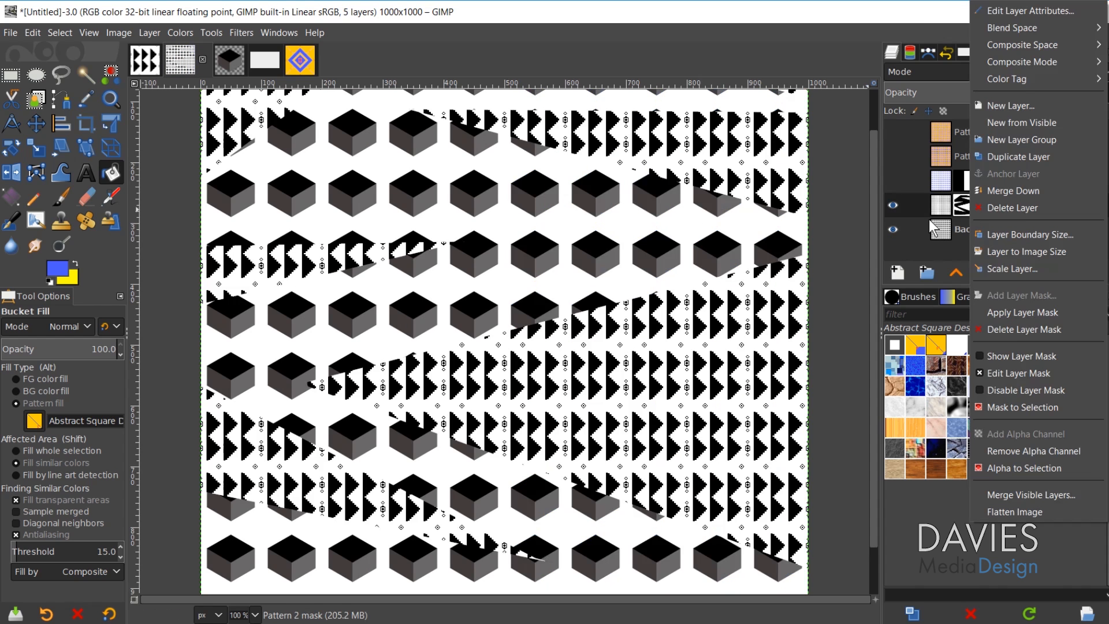
{"action": "left_click", "coordinate": [1028, 390]}
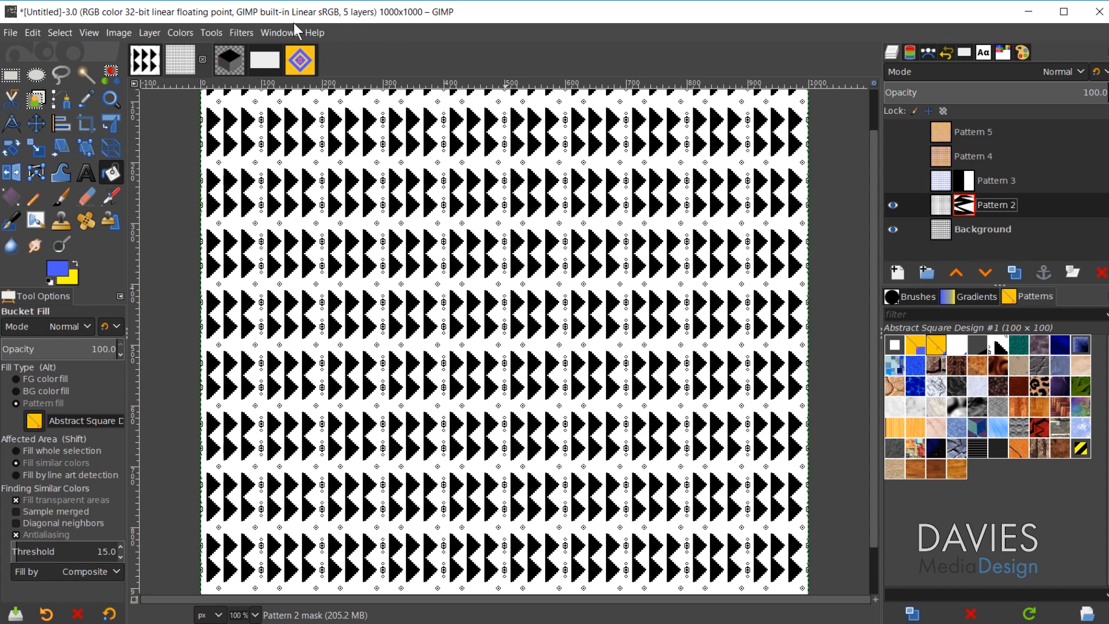
Step: Open the dockable Patterns dialog
{"action": "left_click", "coordinate": [281, 32]}
{"action": "mouse_move", "coordinate": [292, 67]}
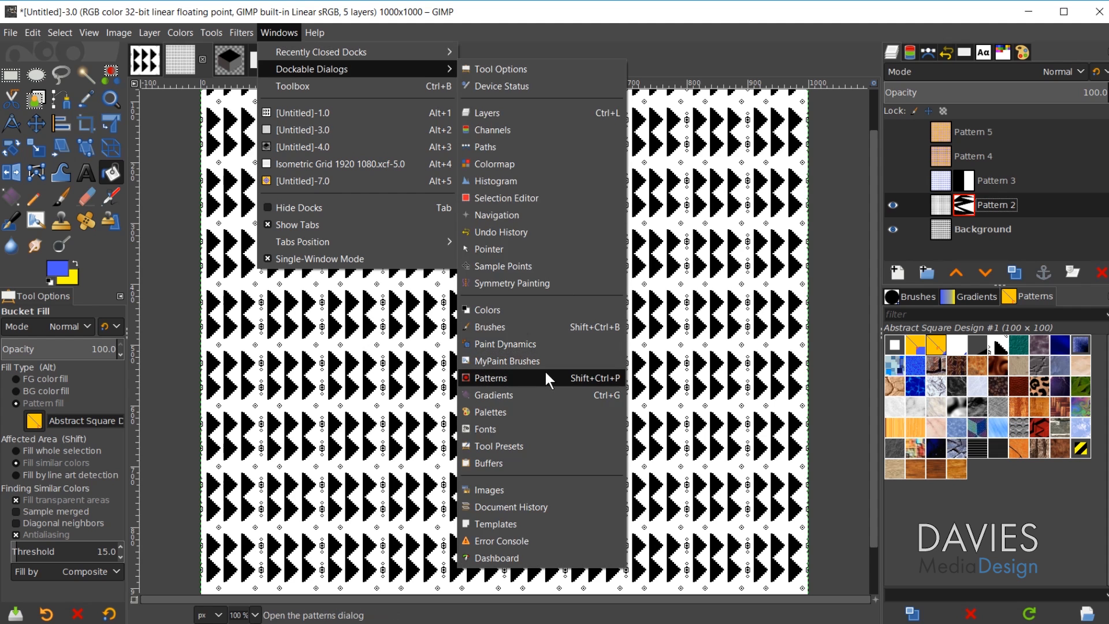
{"action": "left_click", "coordinate": [581, 379]}
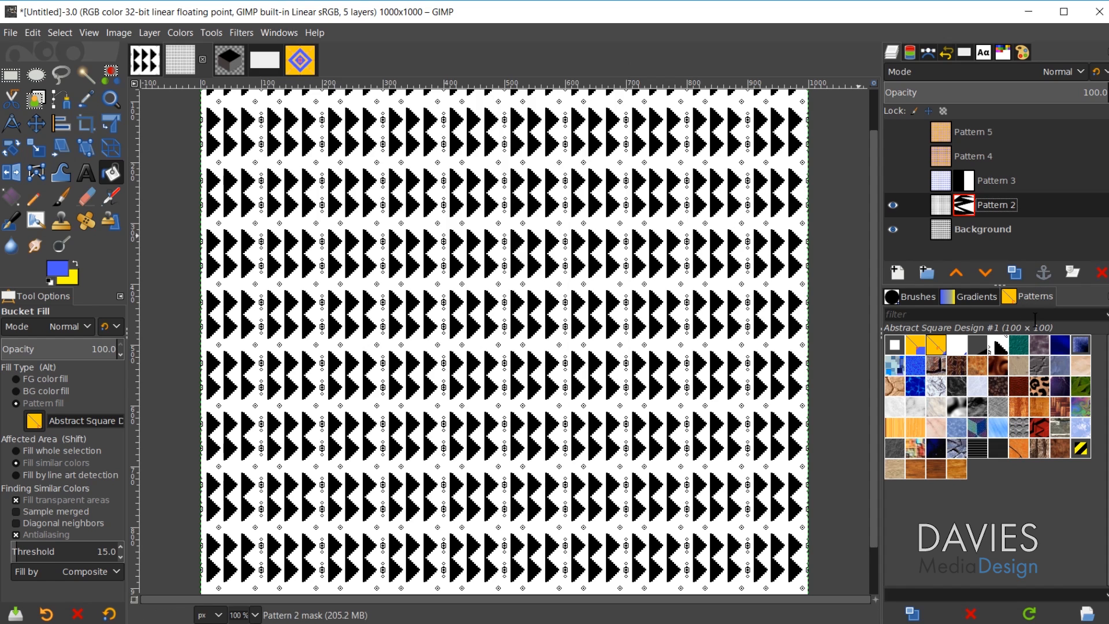
Step: Preview the Blue Squares, Bricks, Abstract Square Design, #1, #2, cube and Pixel Pattern patterns, ending with Pixel Pattern selected
{"action": "left_click", "coordinate": [890, 363]}
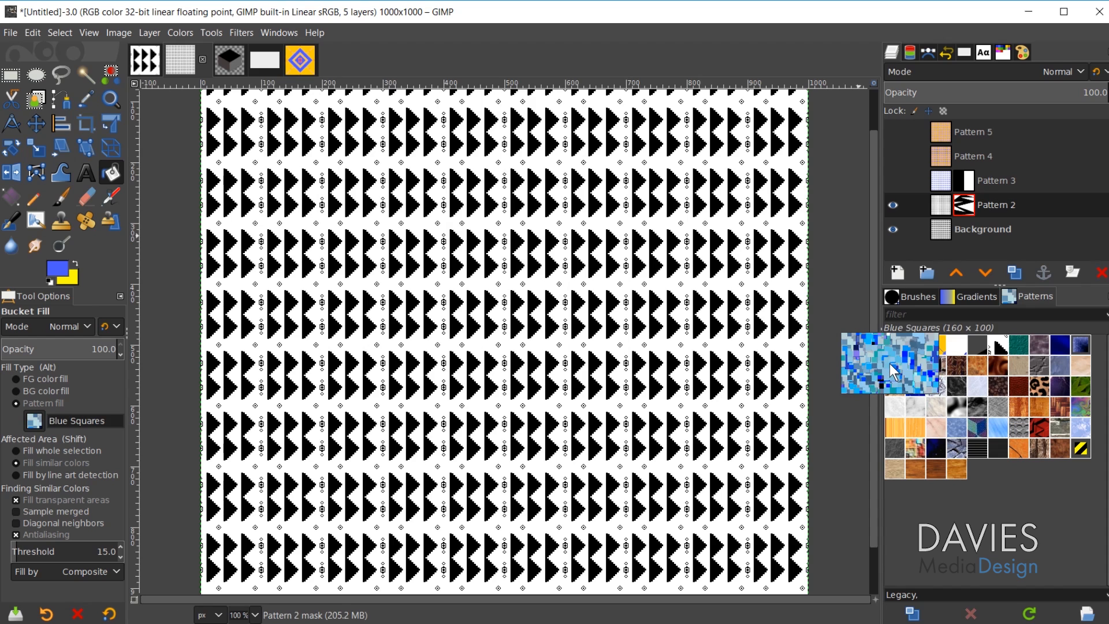
{"action": "left_click", "coordinate": [932, 373]}
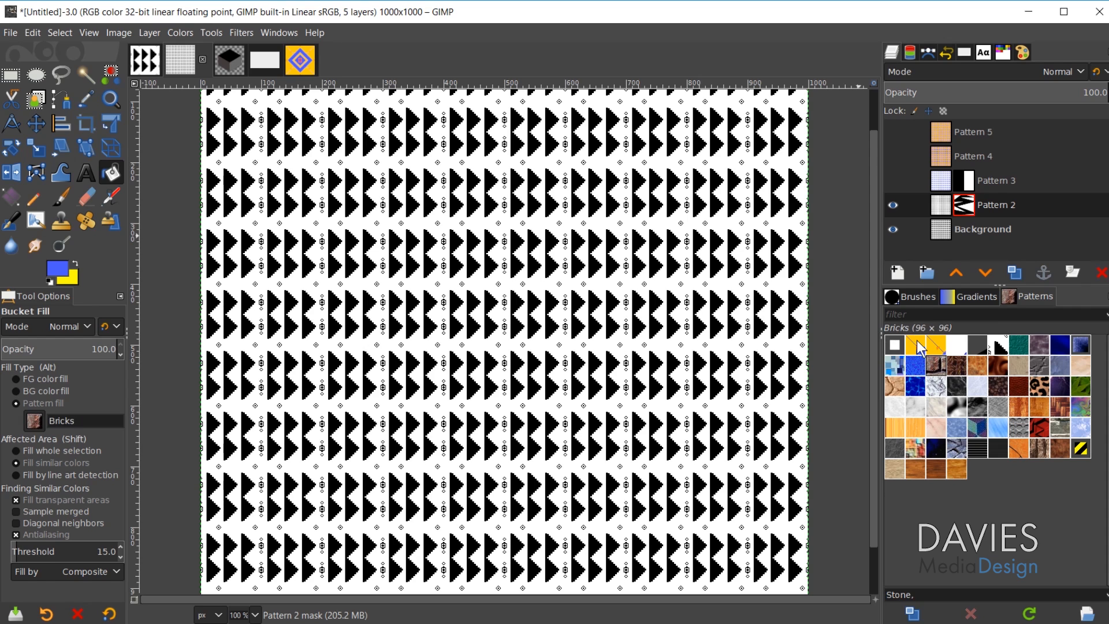
{"action": "left_click", "coordinate": [917, 346]}
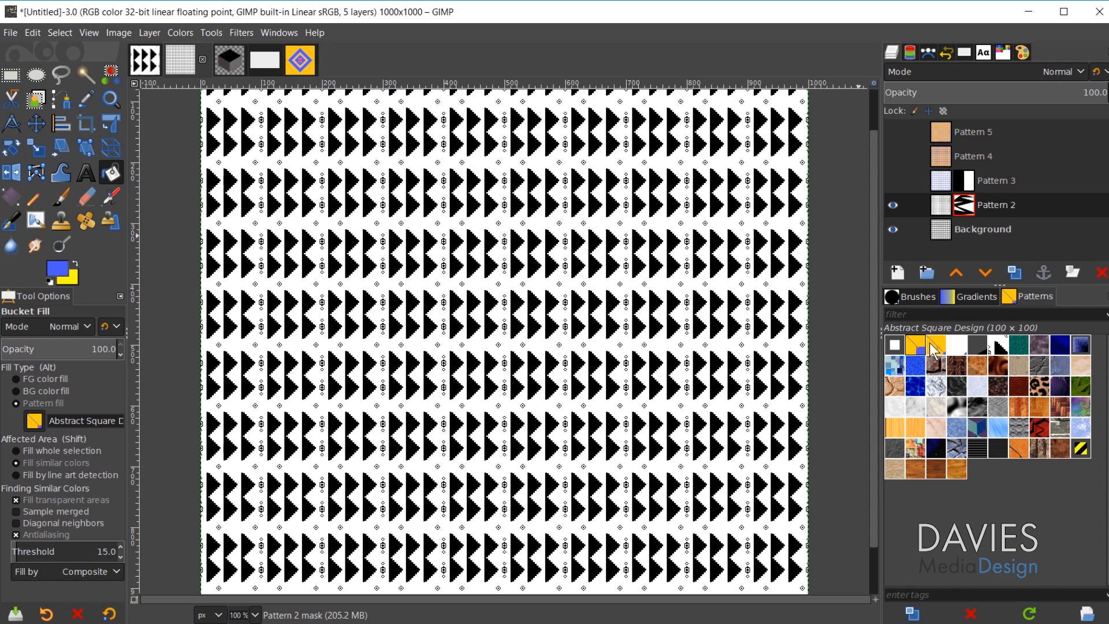
{"action": "left_click", "coordinate": [921, 339]}
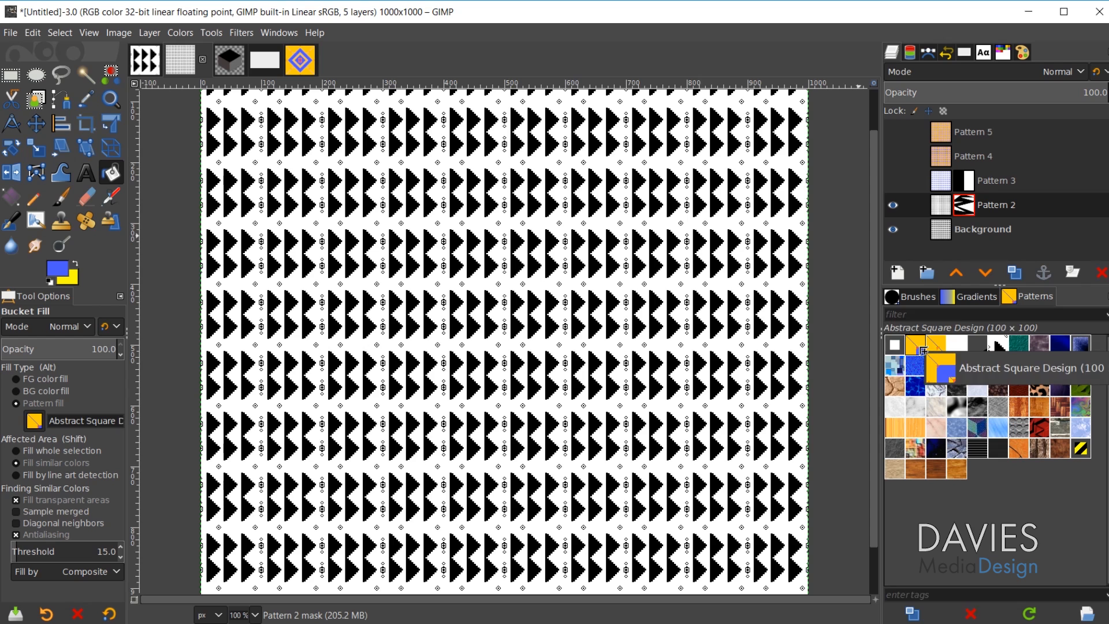
{"action": "left_click", "coordinate": [919, 353]}
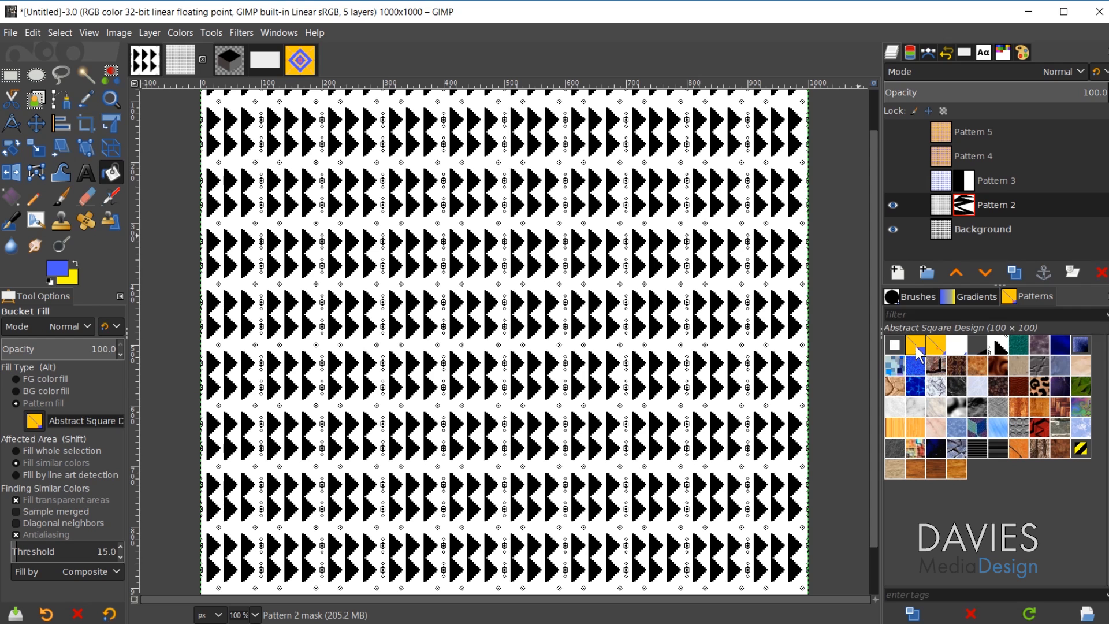
{"action": "left_click", "coordinate": [936, 353]}
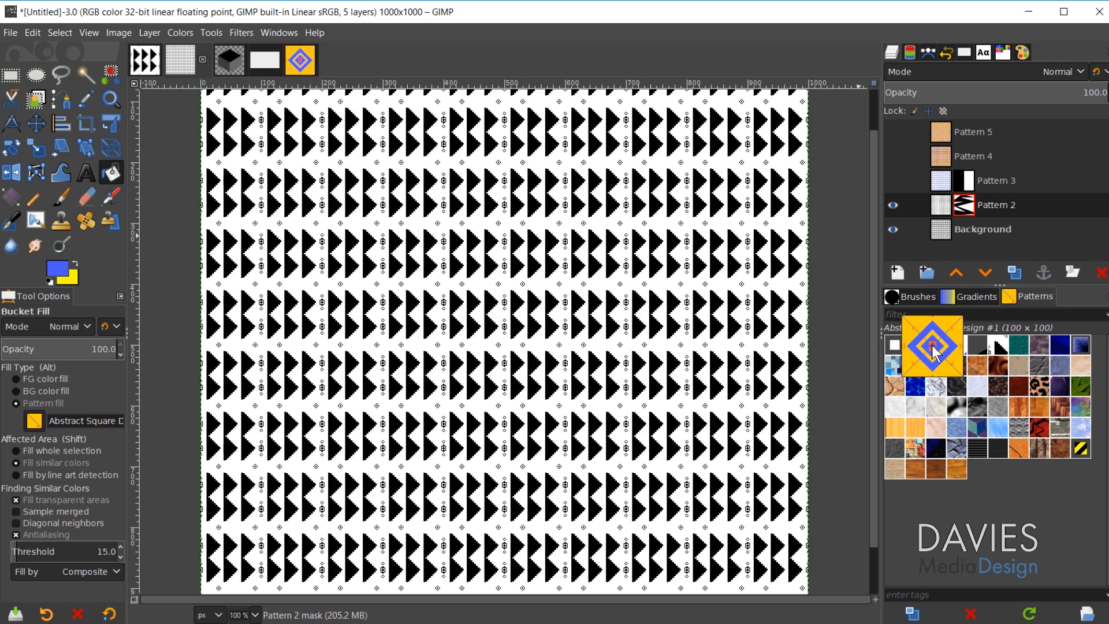
{"action": "left_click", "coordinate": [959, 352]}
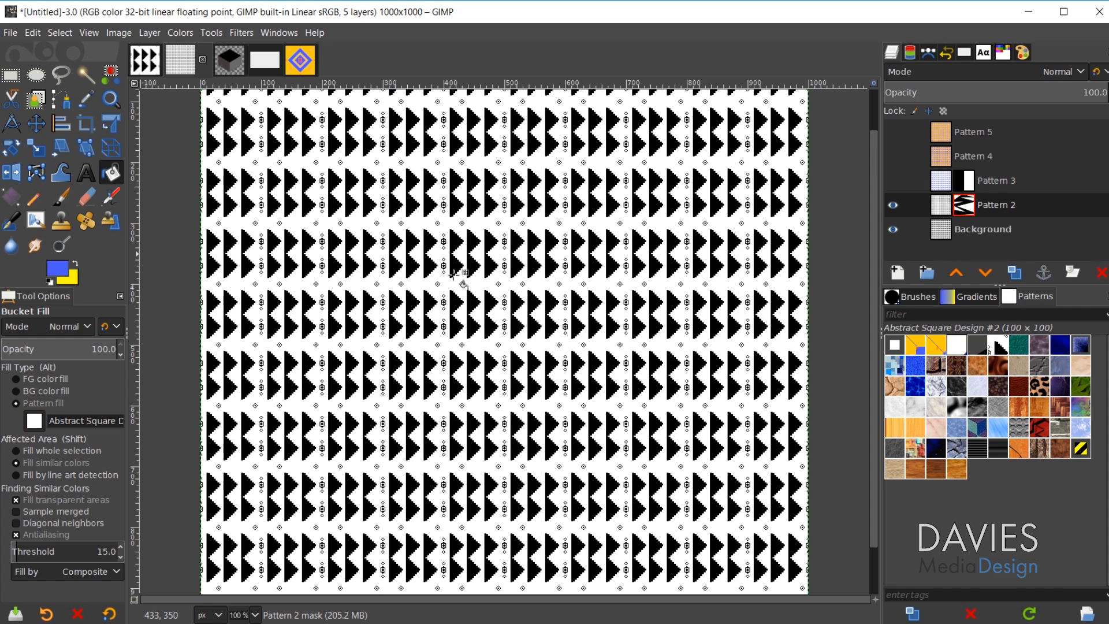
{"action": "left_click", "coordinate": [980, 341]}
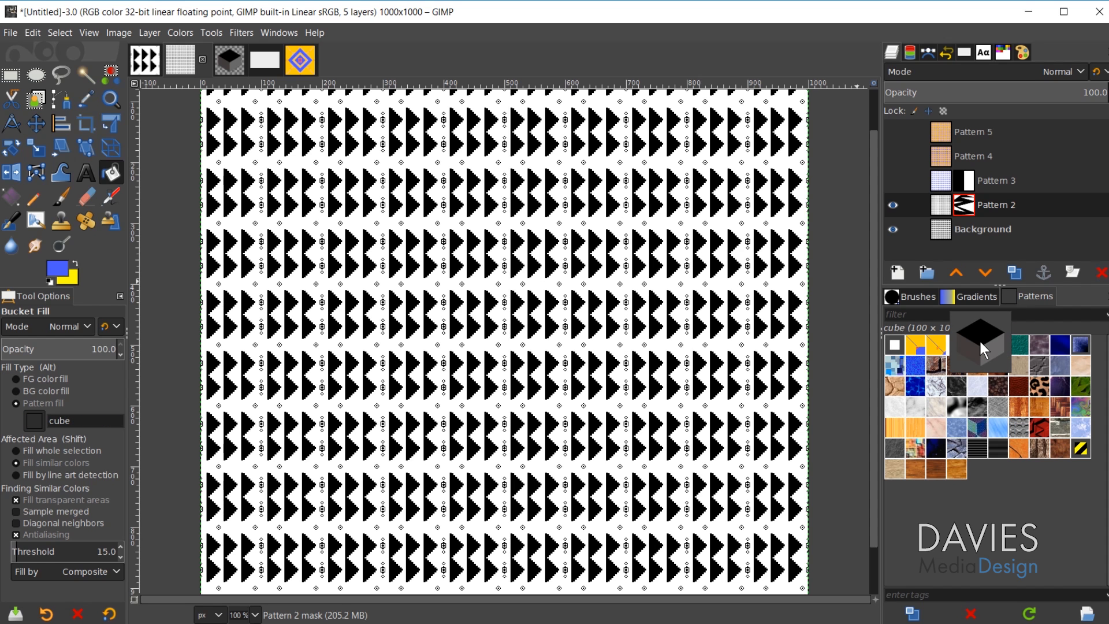
{"action": "left_click", "coordinate": [996, 347]}
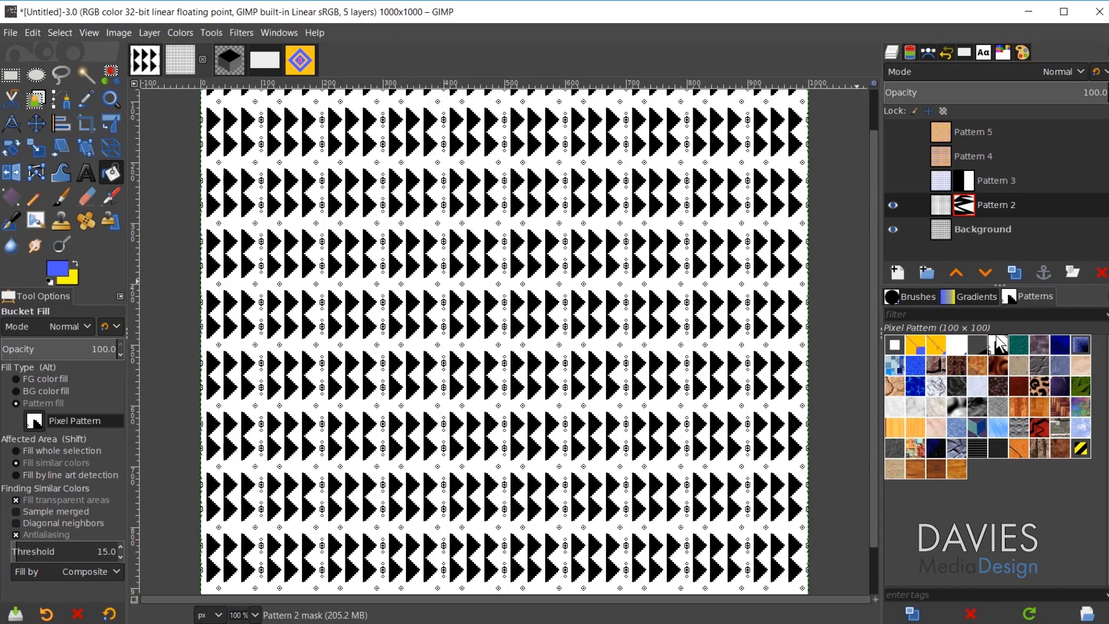
Step: Create a new image 100 px wide and 100 px high
{"action": "left_click", "coordinate": [8, 37]}
{"action": "left_click", "coordinate": [23, 51]}
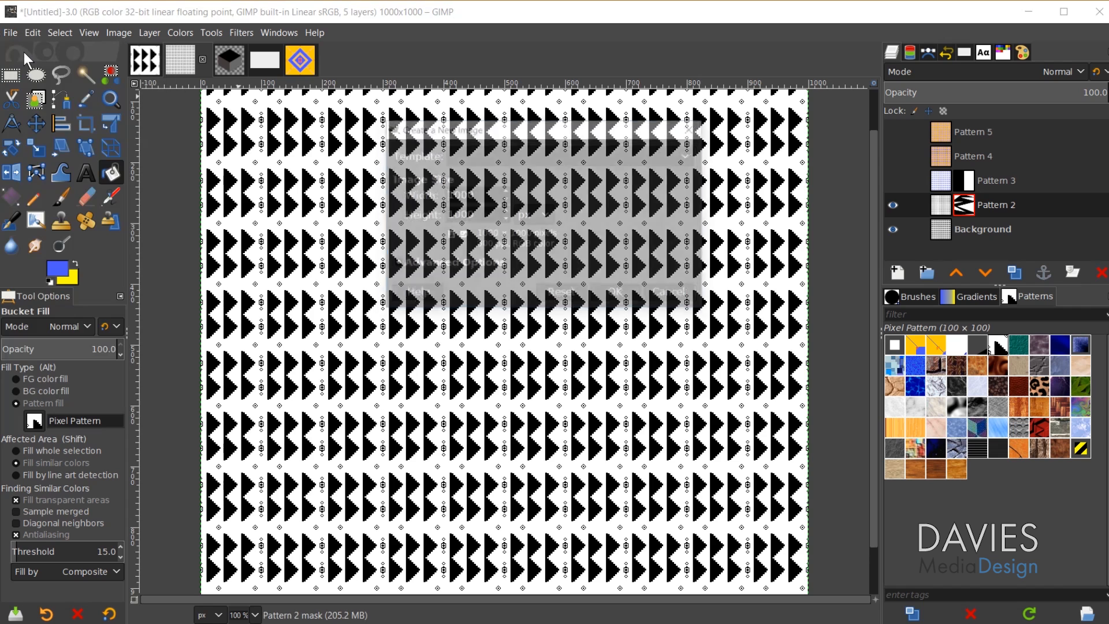
{"action": "left_click_drag", "start_coordinate": [483, 196], "coordinate": [377, 185]}
{"action": "key", "text": "BackSpace"}
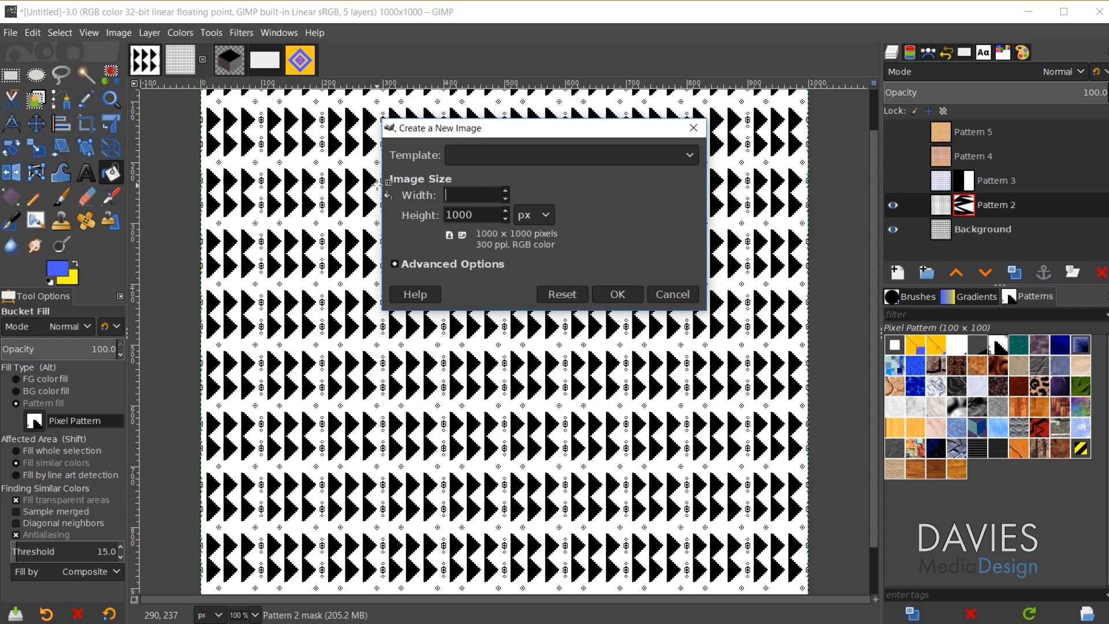
{"action": "type", "text": "100"}
{"action": "key", "text": "Tab"}
{"action": "type", "text": "100"}
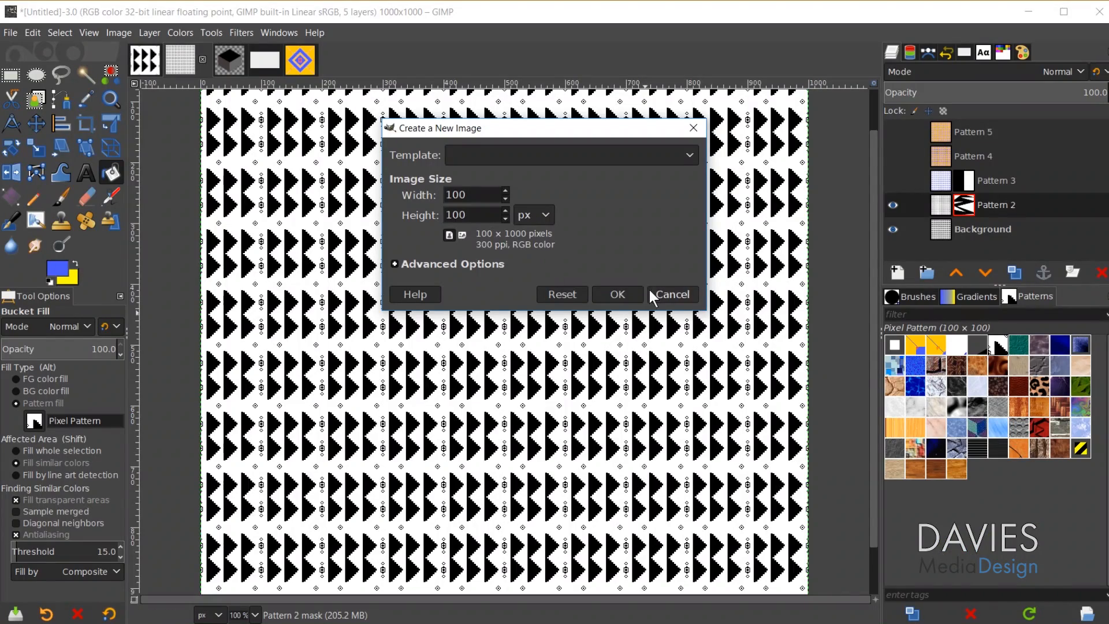
{"action": "left_click", "coordinate": [621, 297]}
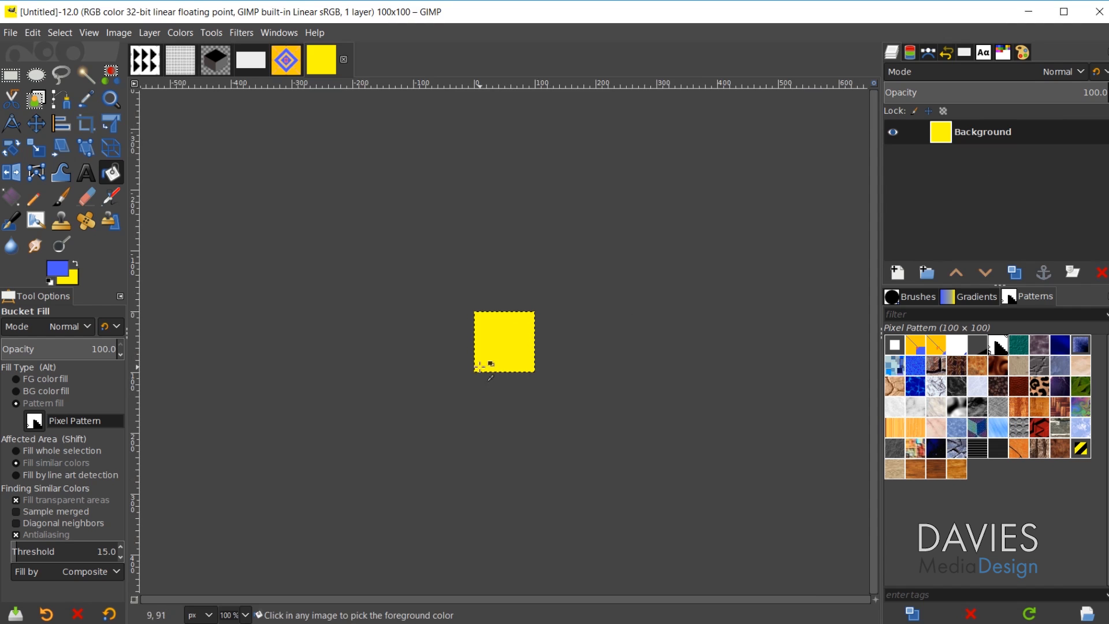
Step: Check the canvas without its Background layer by hiding the layer and showing it again
{"action": "scroll", "coordinate": [496, 346], "scroll_direction": "up", "scroll_amount": 2}
{"action": "scroll", "coordinate": [498, 343], "scroll_direction": "up", "scroll_amount": 2}
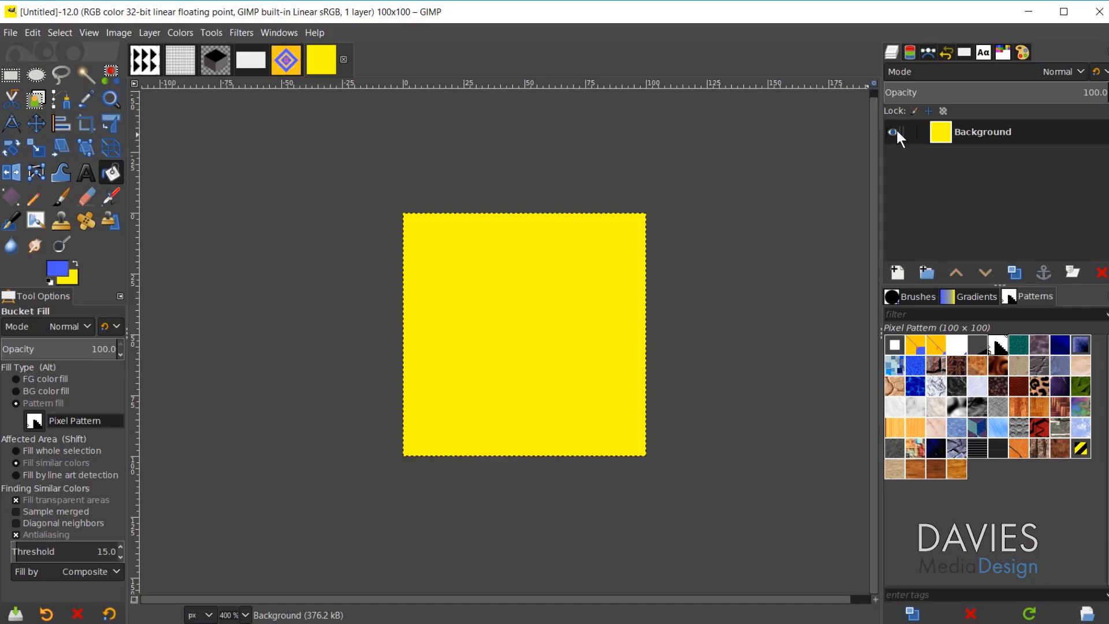
{"action": "left_click", "coordinate": [896, 129]}
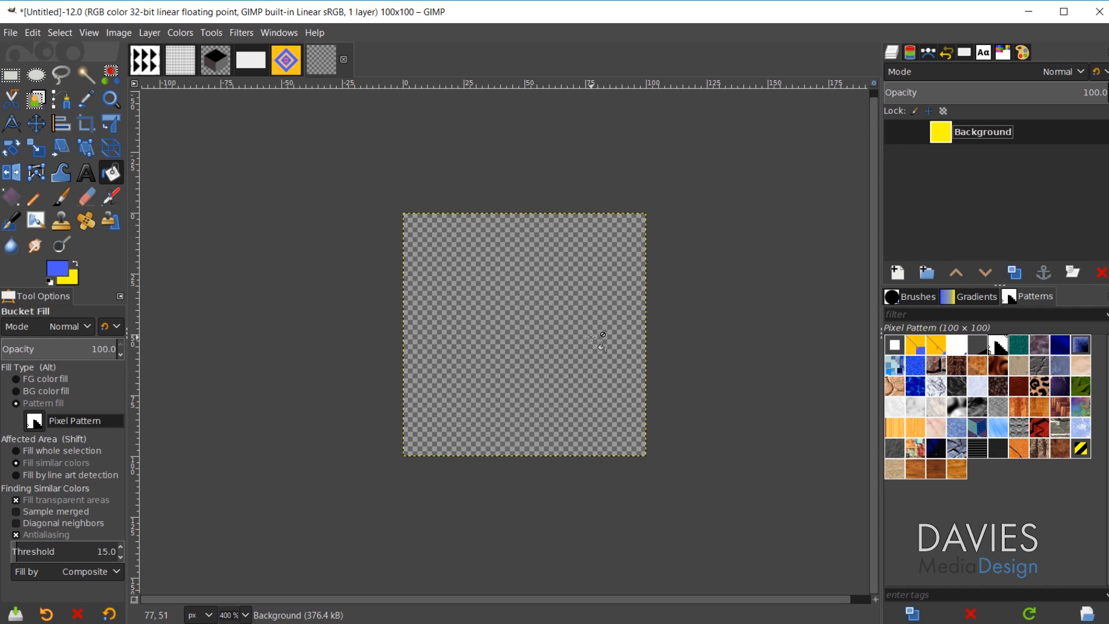
{"action": "left_click", "coordinate": [894, 132]}
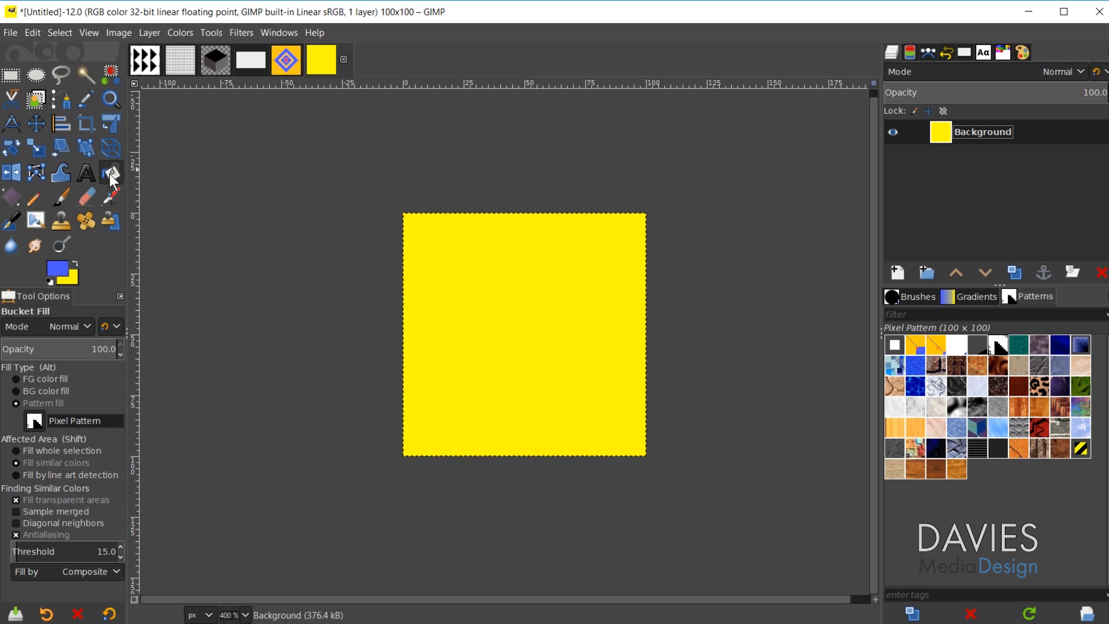
Step: Set Bucket Fill to FG color fill and fill the Background layer with the blue foreground color
{"action": "left_click", "coordinate": [17, 379]}
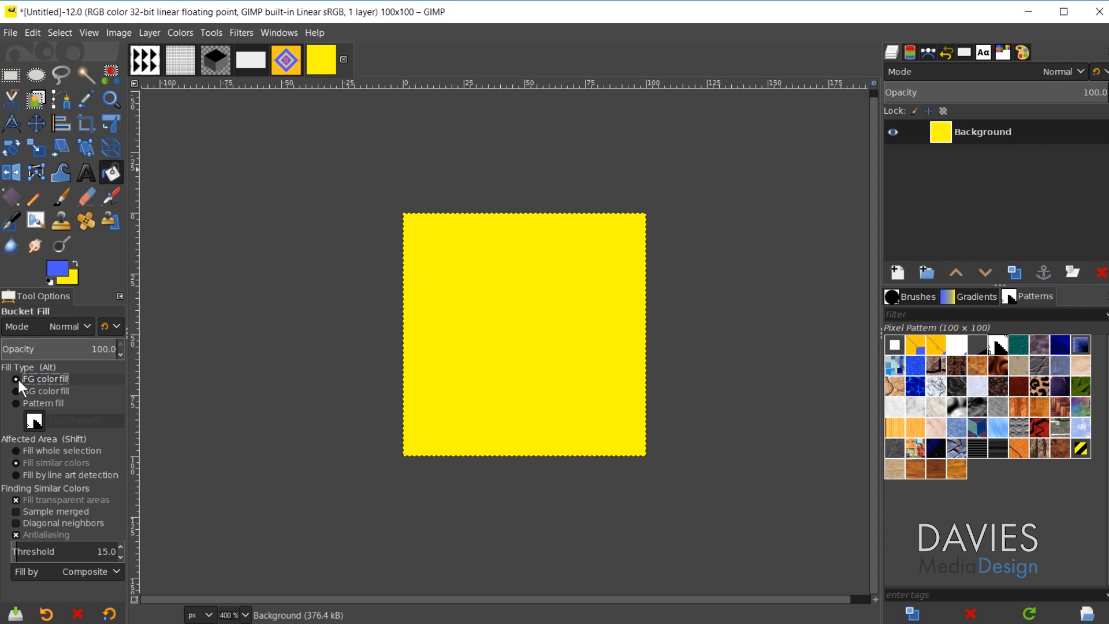
{"action": "left_click", "coordinate": [58, 267]}
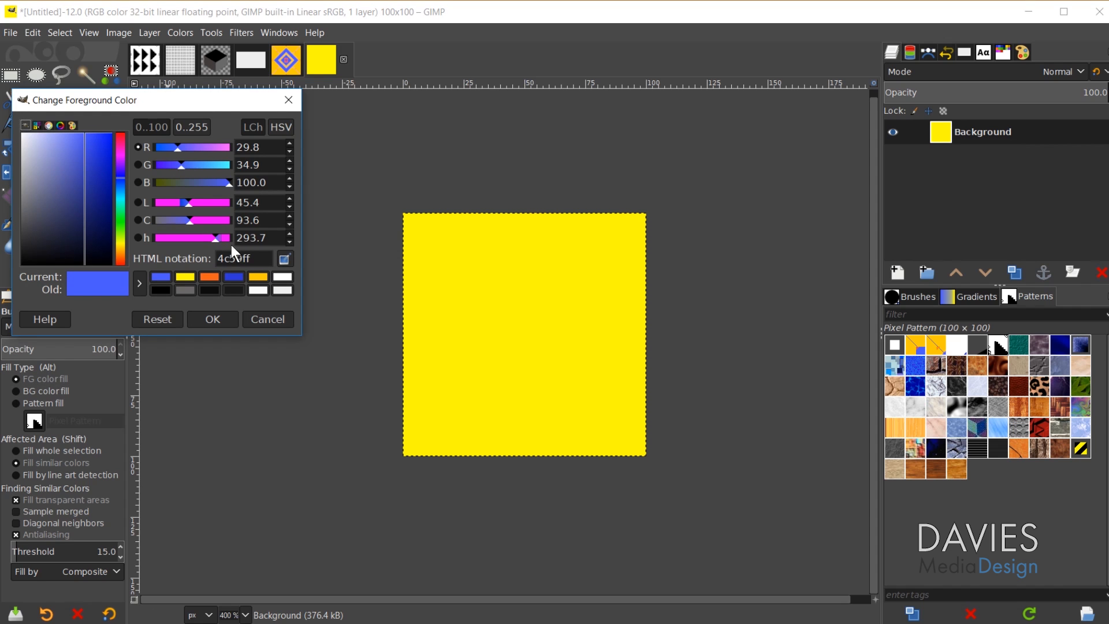
{"action": "left_click", "coordinate": [255, 316]}
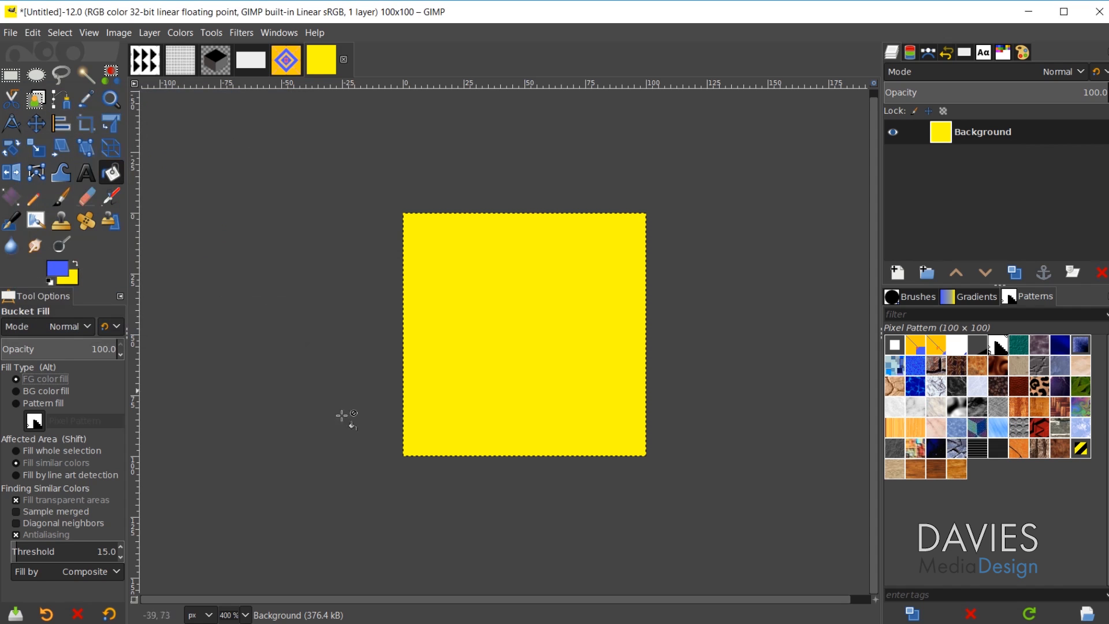
{"action": "left_click", "coordinate": [535, 295]}
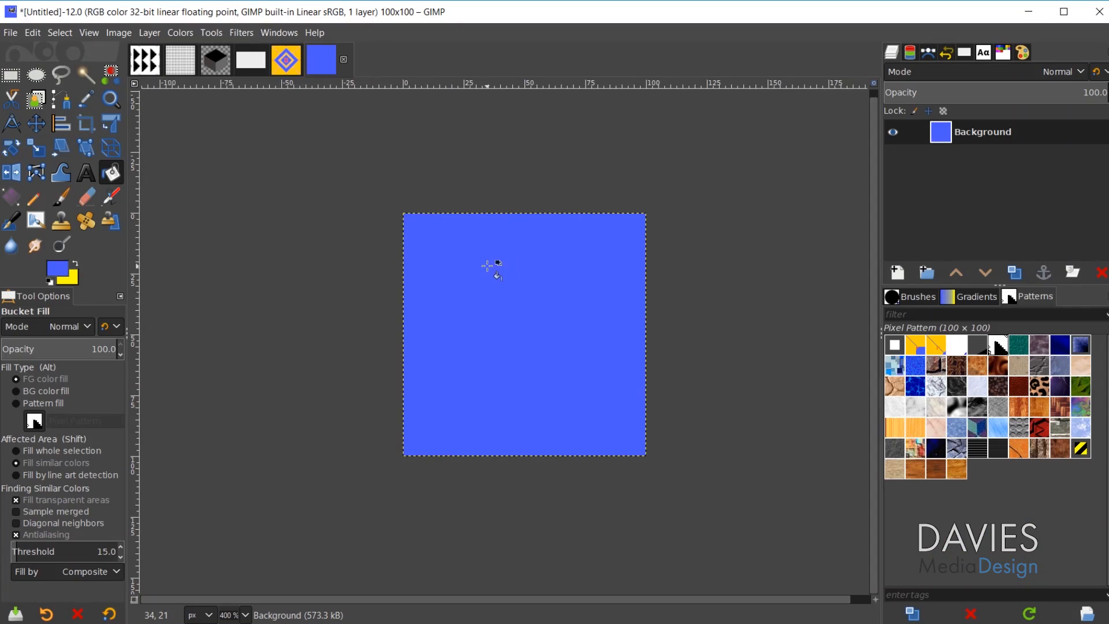
Step: Show the grid over the new image
{"action": "left_click", "coordinate": [91, 33]}
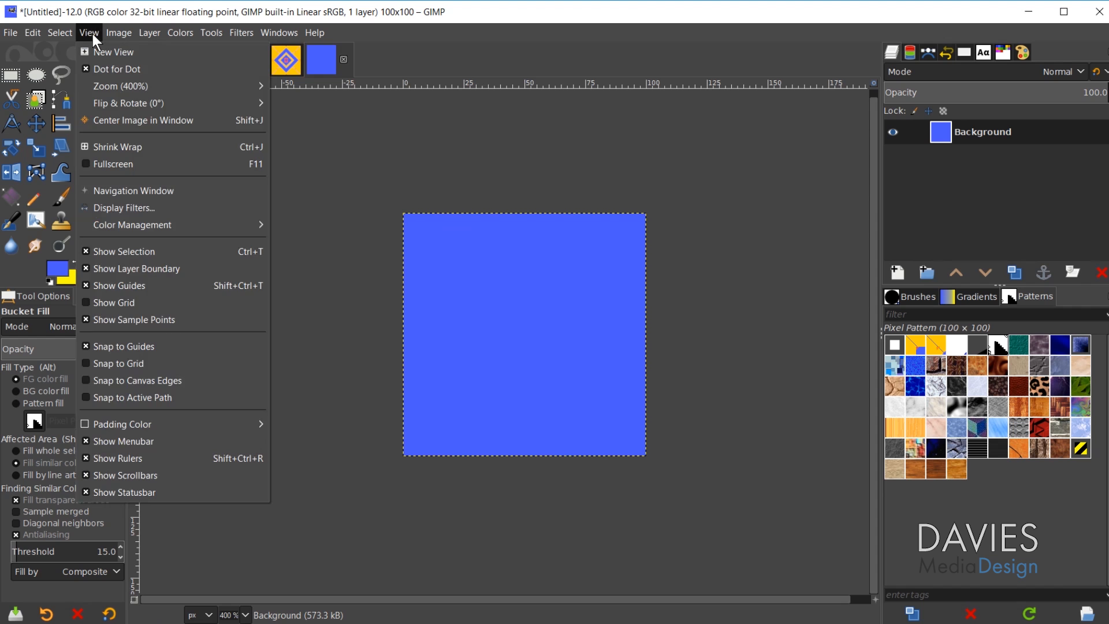
{"action": "left_click", "coordinate": [156, 296]}
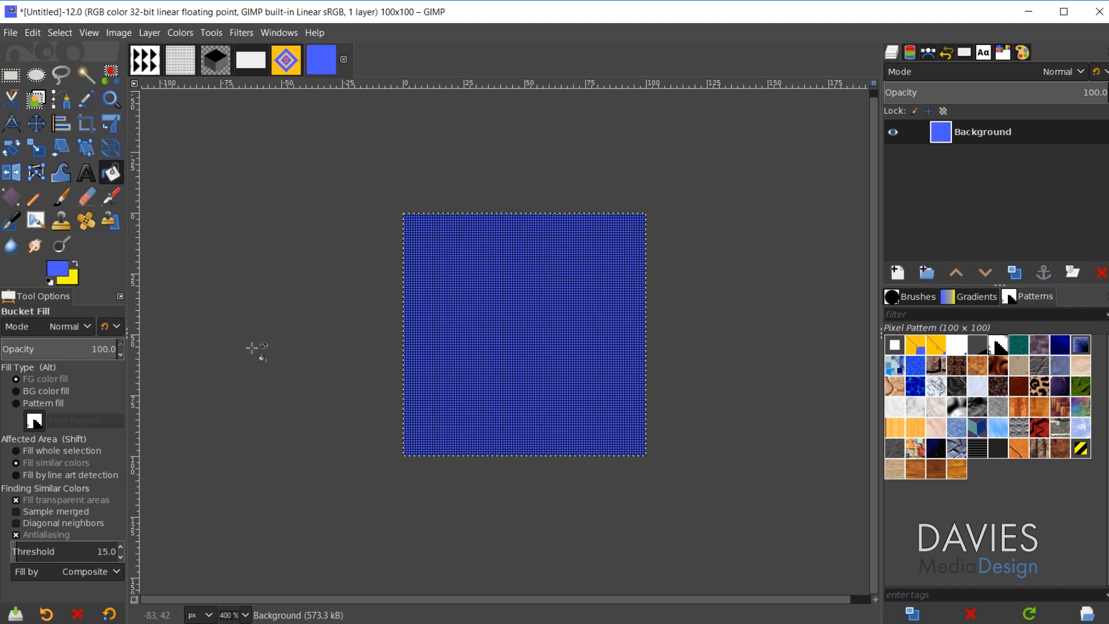
{"action": "scroll", "coordinate": [579, 350], "scroll_direction": "up", "scroll_amount": 2, "text": "ctrl"}
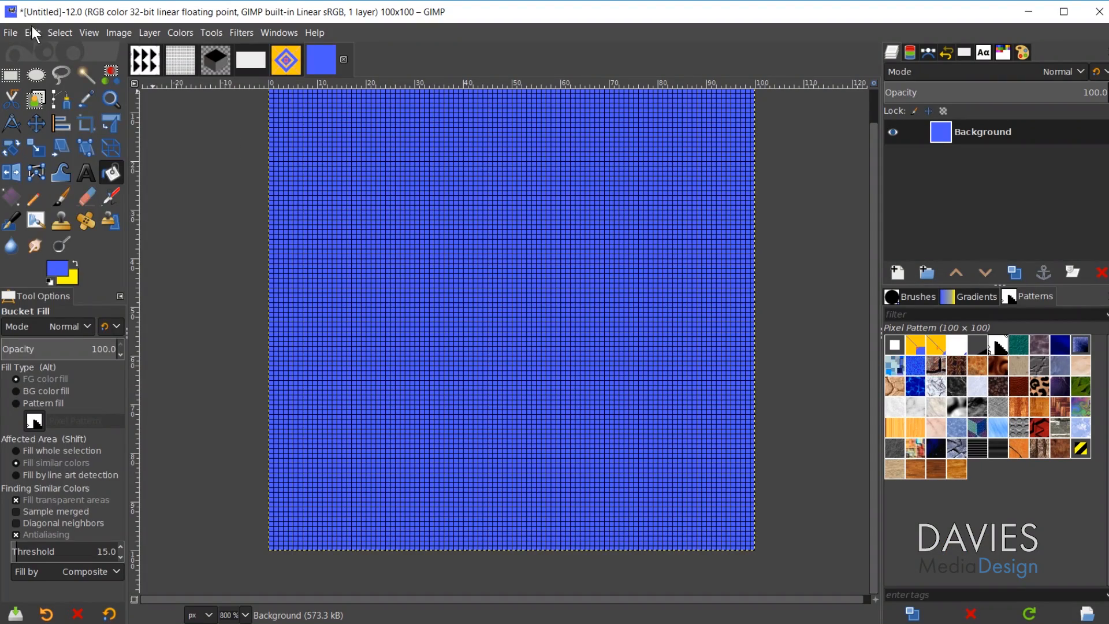
Step: Review the default image grid's 1-pixel spacing and available spacing units in the preferences
{"action": "left_click", "coordinate": [33, 32]}
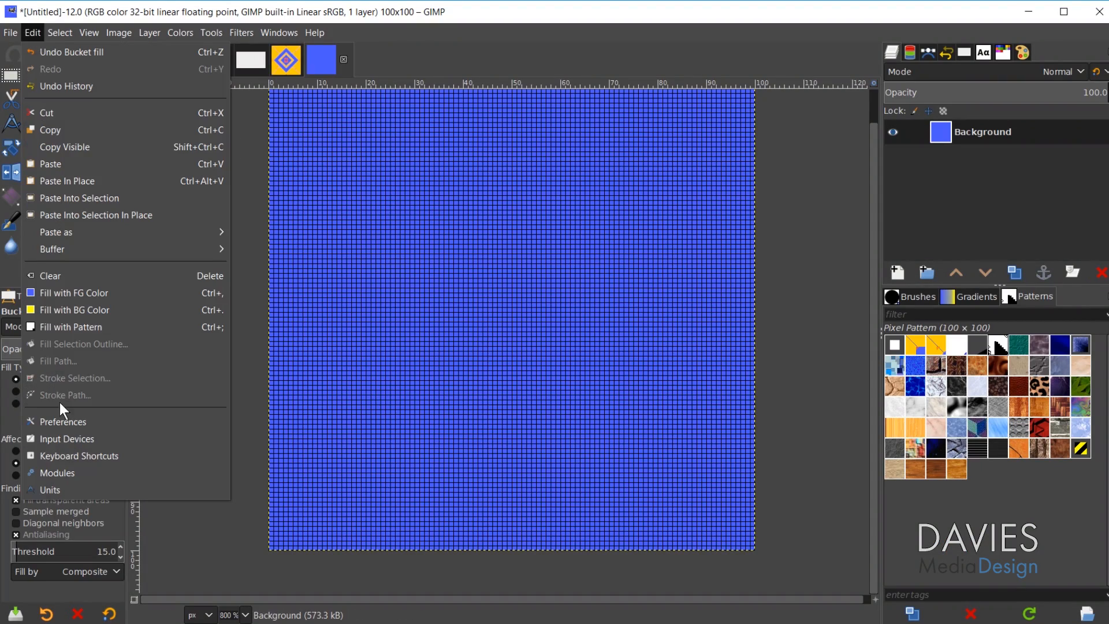
{"action": "left_click", "coordinate": [81, 413]}
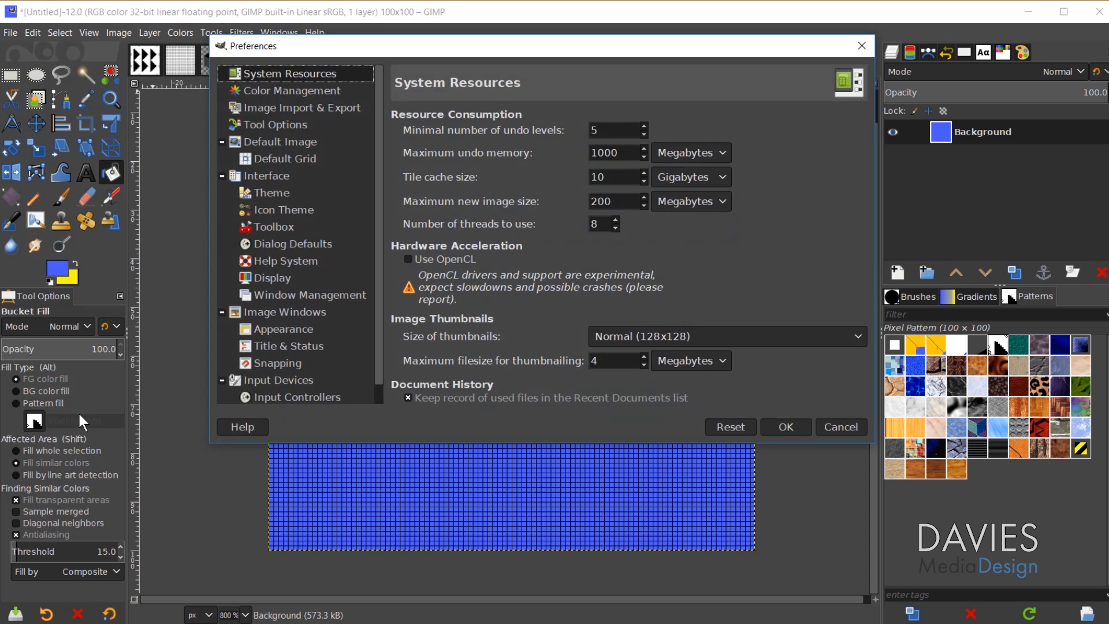
{"action": "left_click", "coordinate": [274, 161]}
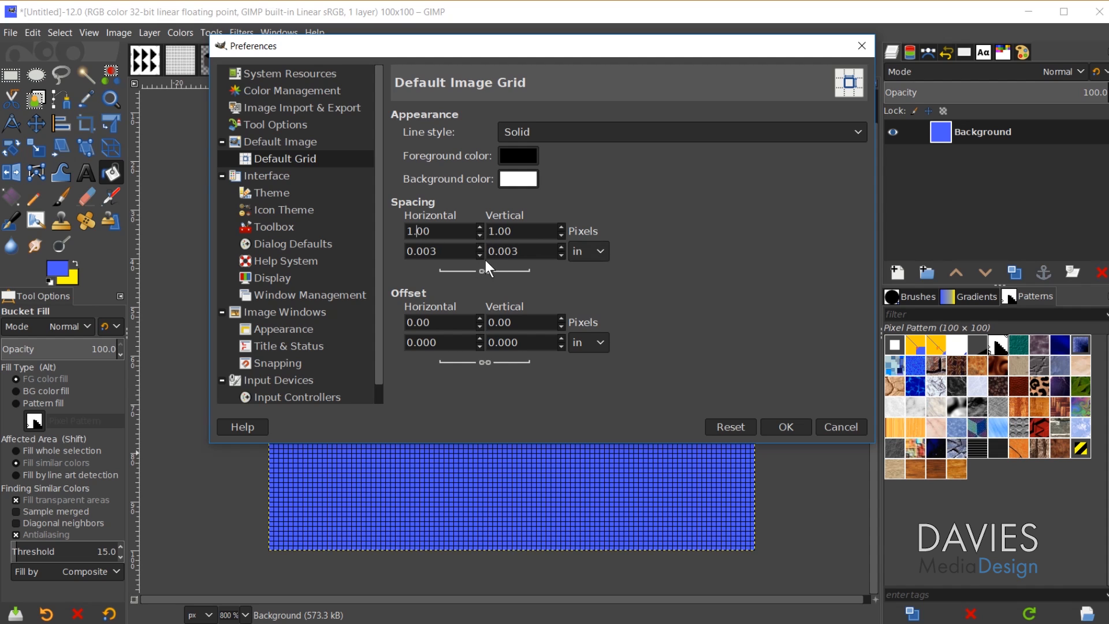
{"action": "left_click", "coordinate": [600, 252]}
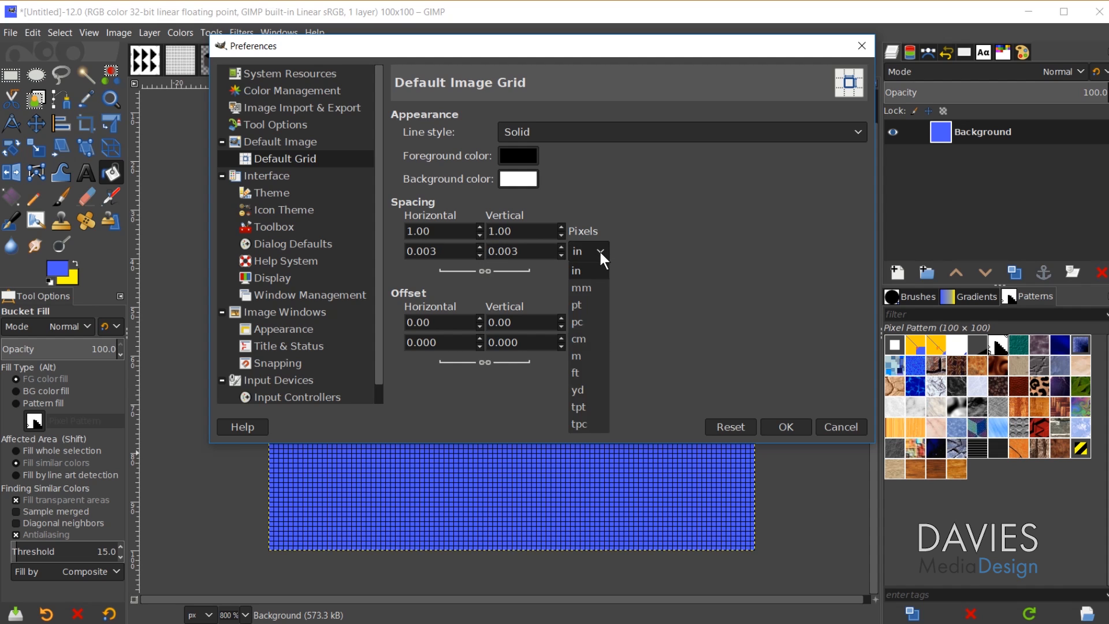
{"action": "left_click", "coordinate": [595, 249]}
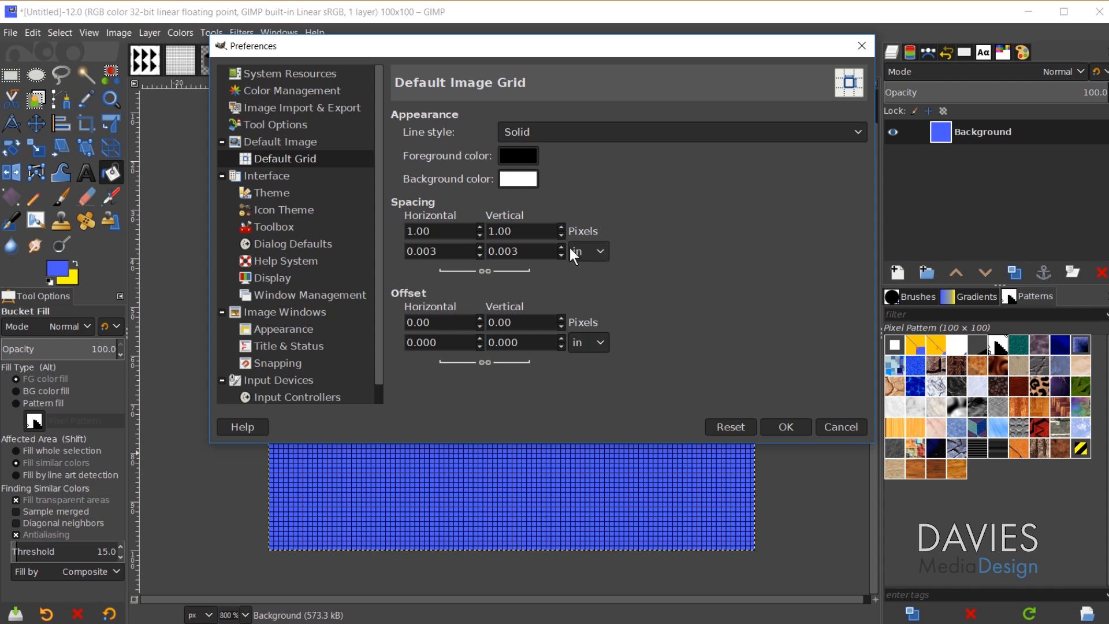
{"action": "left_click", "coordinate": [786, 427]}
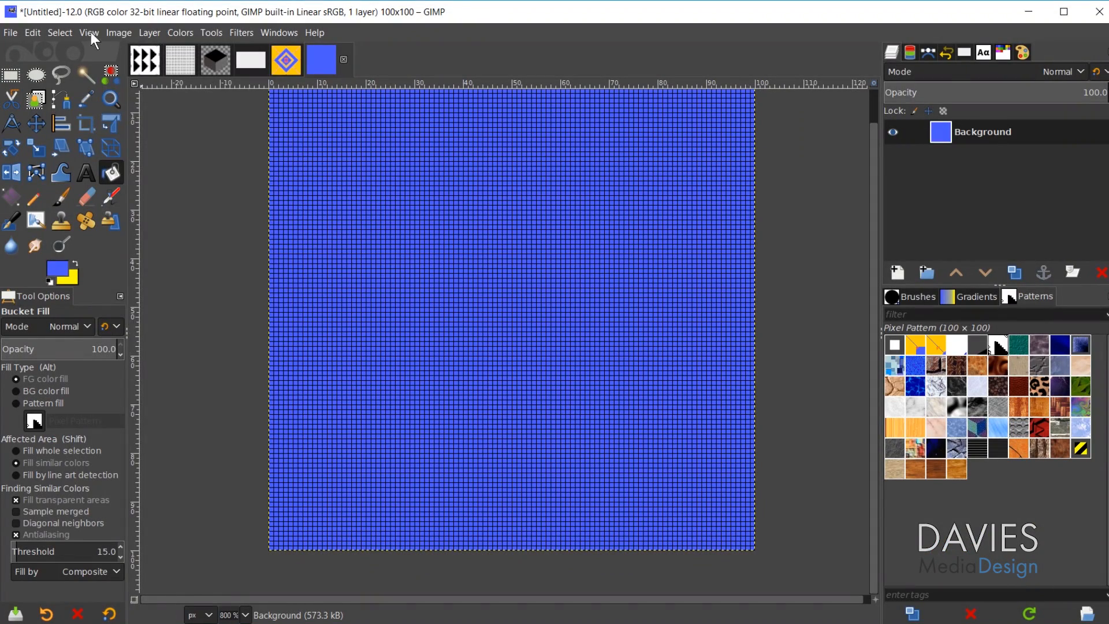
Step: Add a vertical guide by percent at 50% of the image width
{"action": "left_click", "coordinate": [118, 33]}
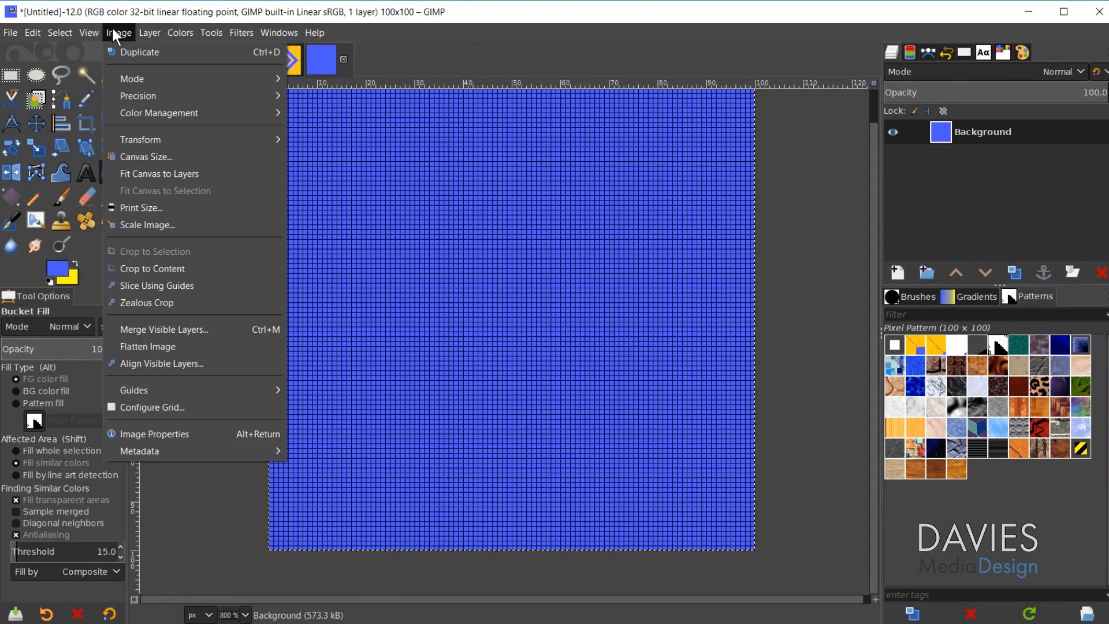
{"action": "mouse_move", "coordinate": [191, 392]}
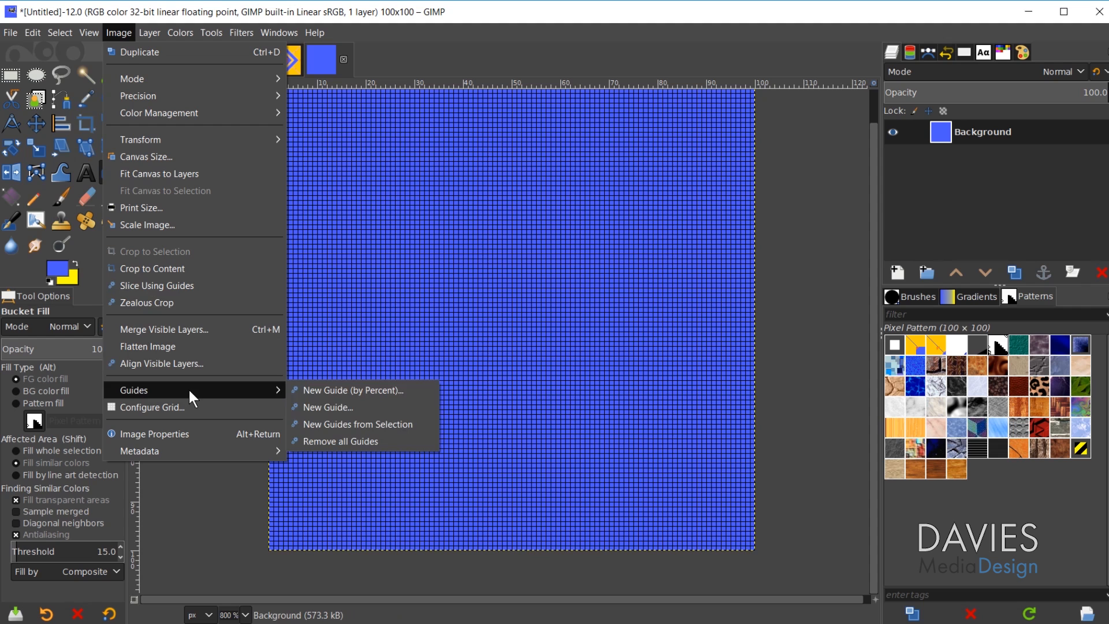
{"action": "left_click", "coordinate": [353, 390]}
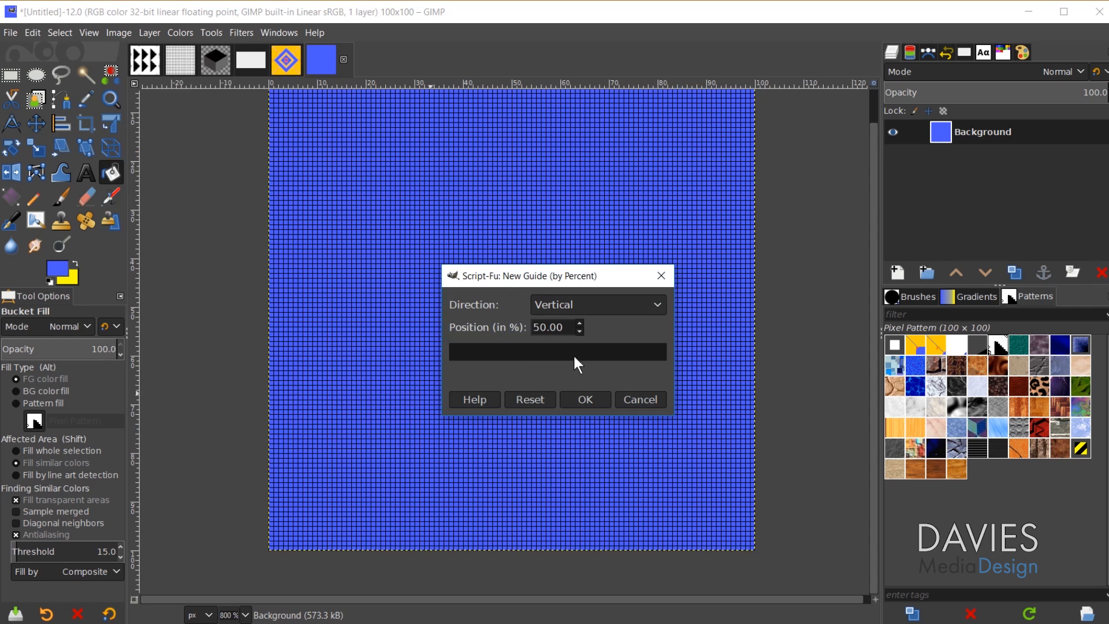
{"action": "left_click", "coordinate": [585, 400]}
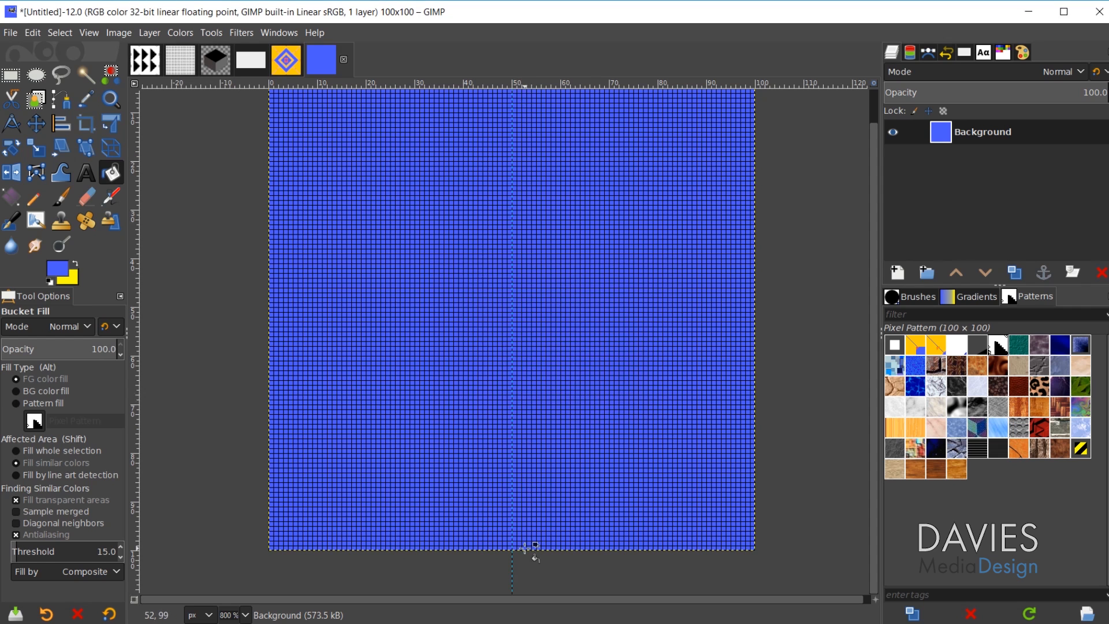
Step: Add a horizontal guide by percent at 50% of the image height
{"action": "left_click", "coordinate": [119, 33]}
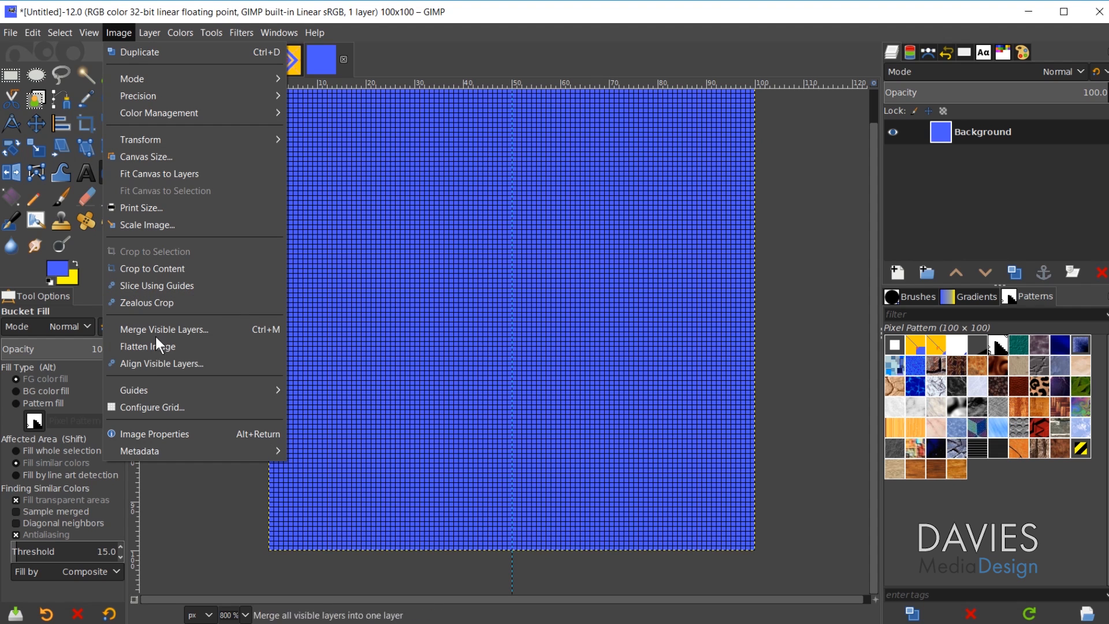
{"action": "mouse_move", "coordinate": [155, 390]}
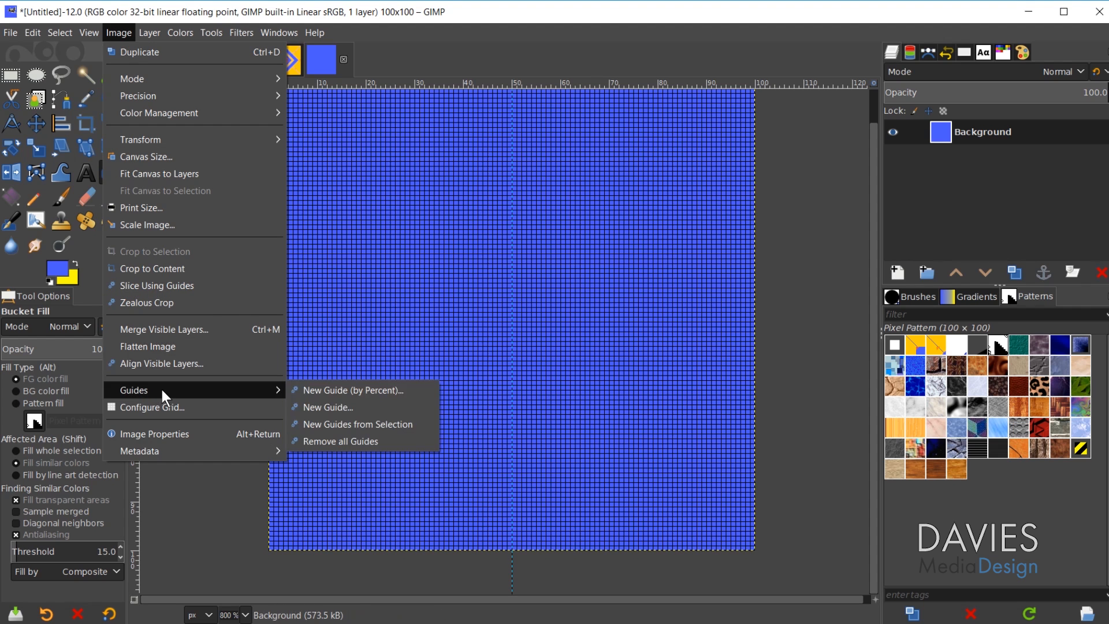
{"action": "left_click", "coordinate": [322, 389]}
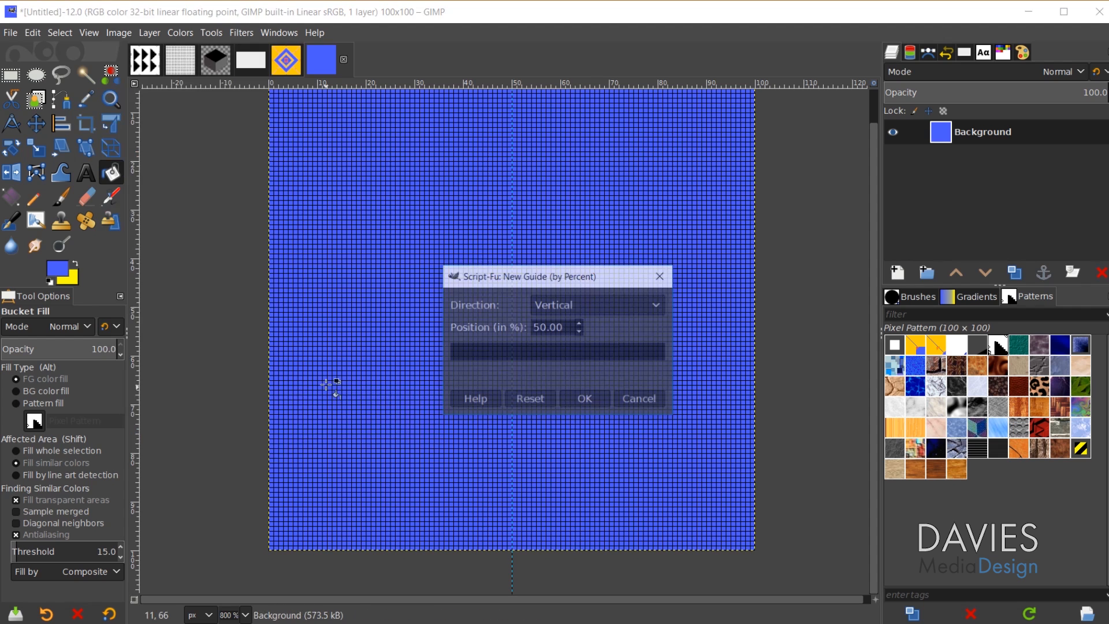
{"action": "left_click", "coordinate": [547, 304]}
{"action": "left_click", "coordinate": [556, 323]}
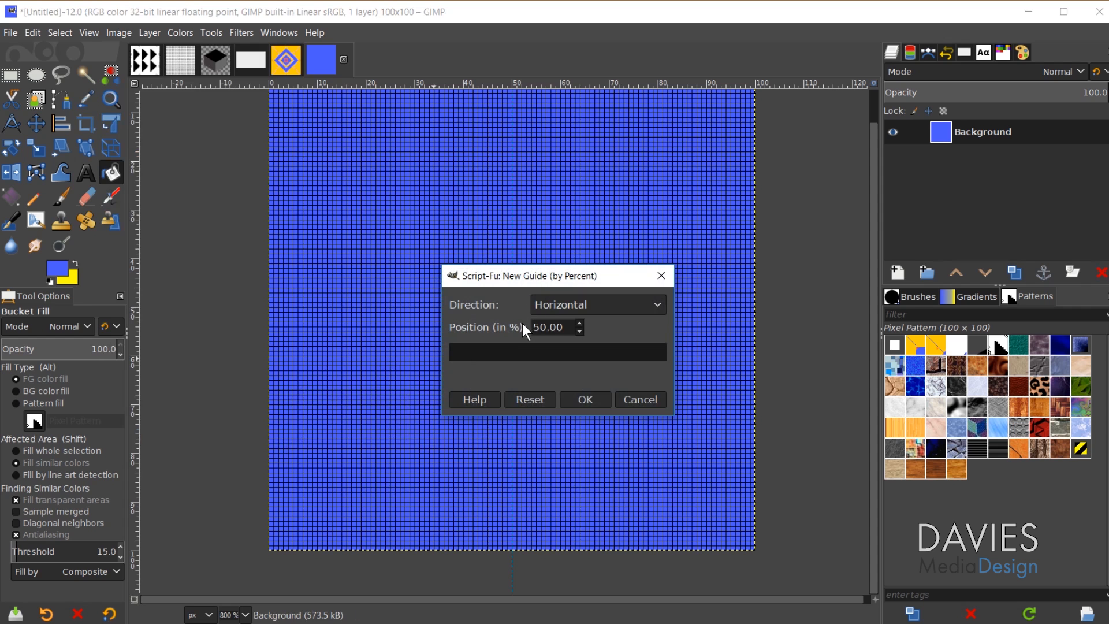
{"action": "left_click", "coordinate": [603, 401]}
Step: Add a vertical guide at pixel position 10
{"action": "scroll", "coordinate": [557, 332], "scroll_direction": "down", "scroll_amount": 1}
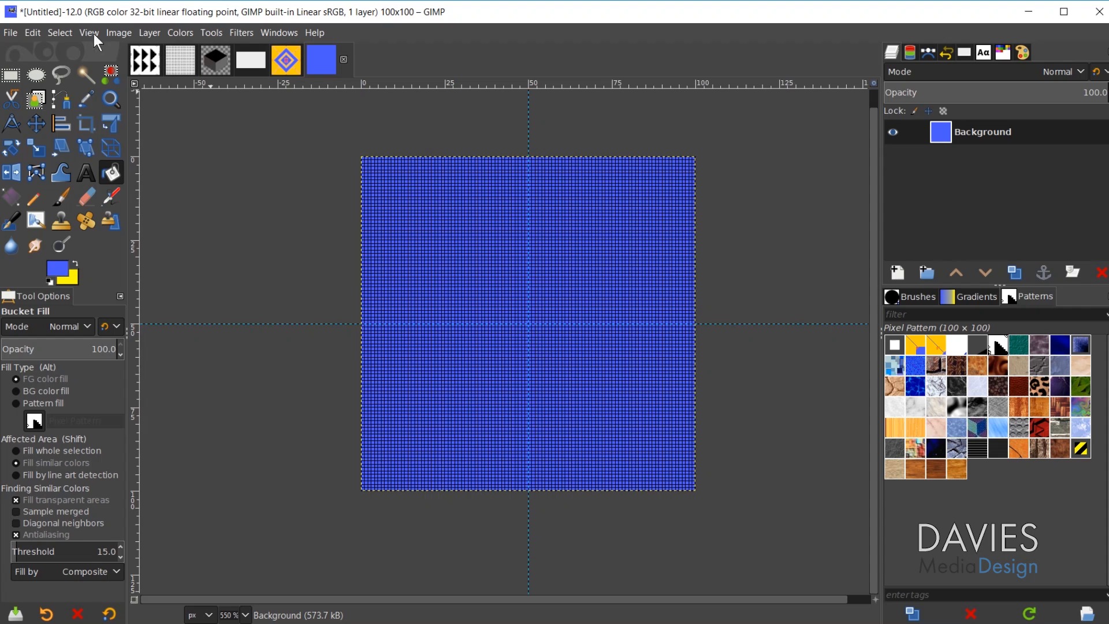
{"action": "left_click", "coordinate": [110, 32]}
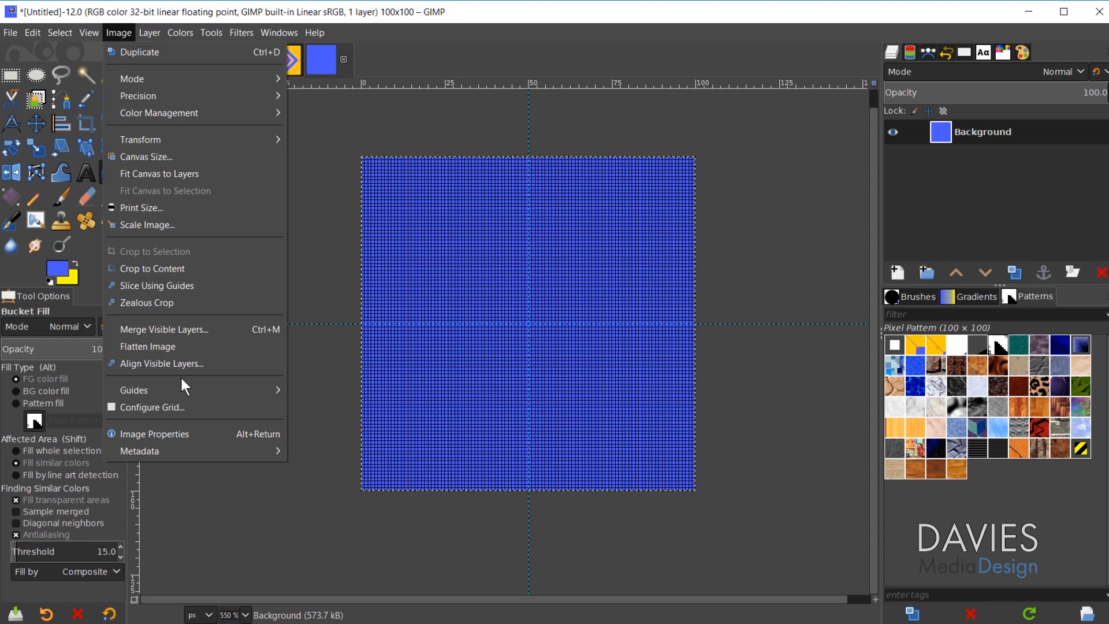
{"action": "mouse_move", "coordinate": [185, 386]}
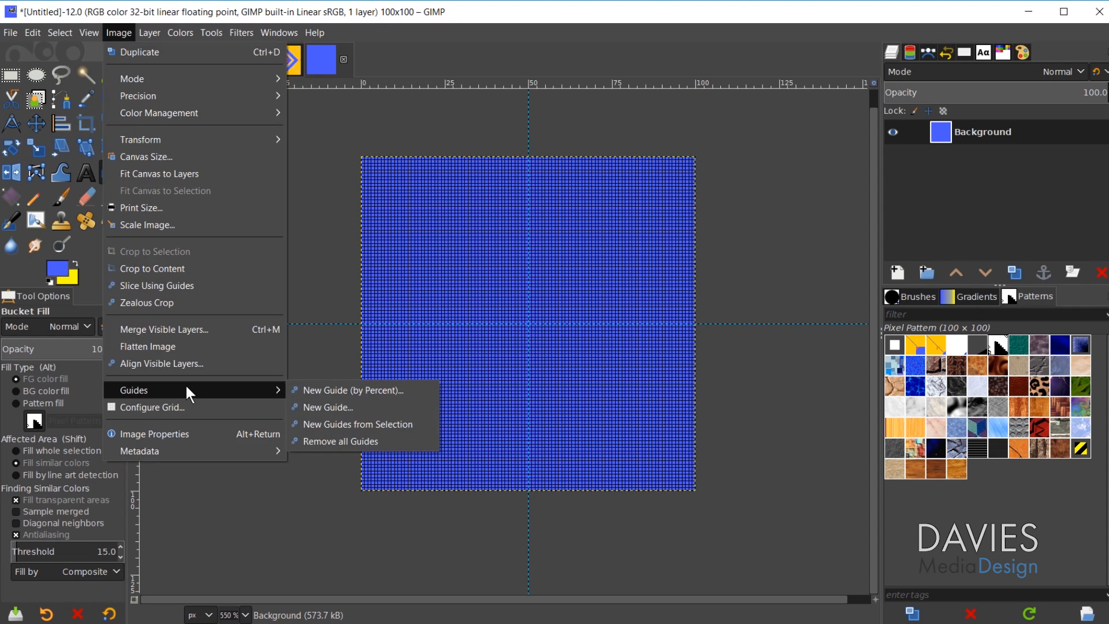
{"action": "left_click", "coordinate": [335, 408]}
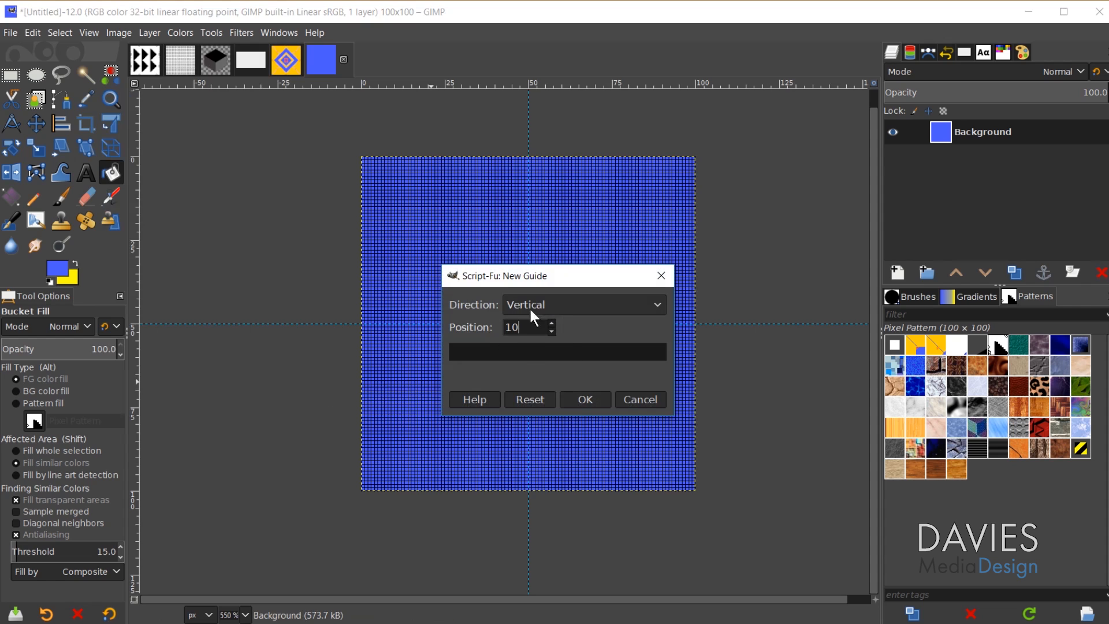
{"action": "left_click", "coordinate": [582, 399]}
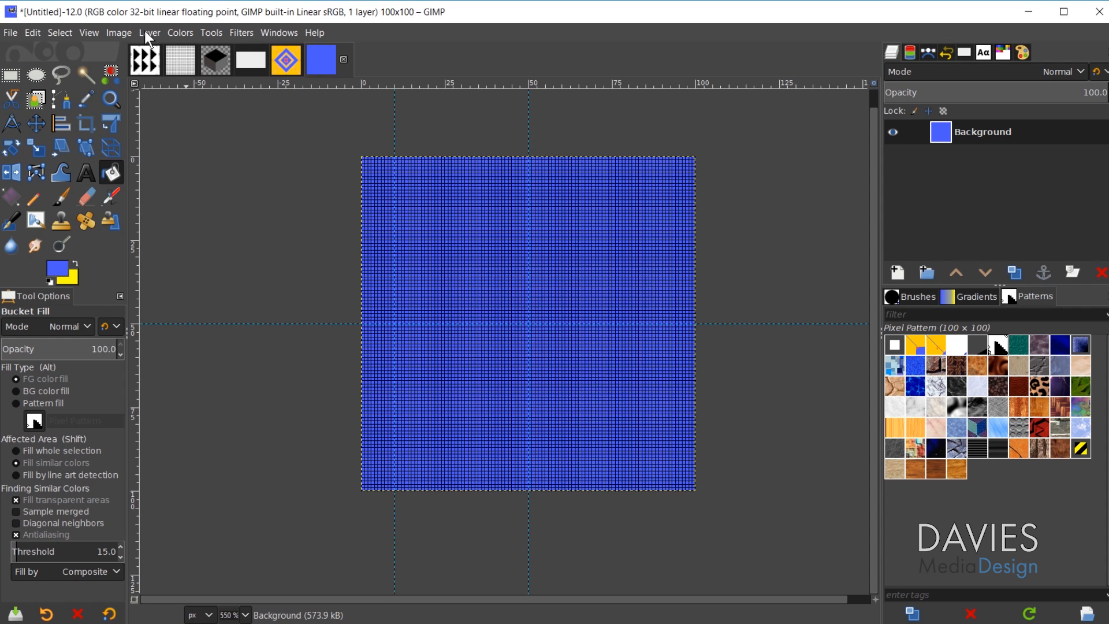
Step: Add a vertical guide at pixel position 90
{"action": "left_click", "coordinate": [118, 32]}
{"action": "mouse_move", "coordinate": [155, 390]}
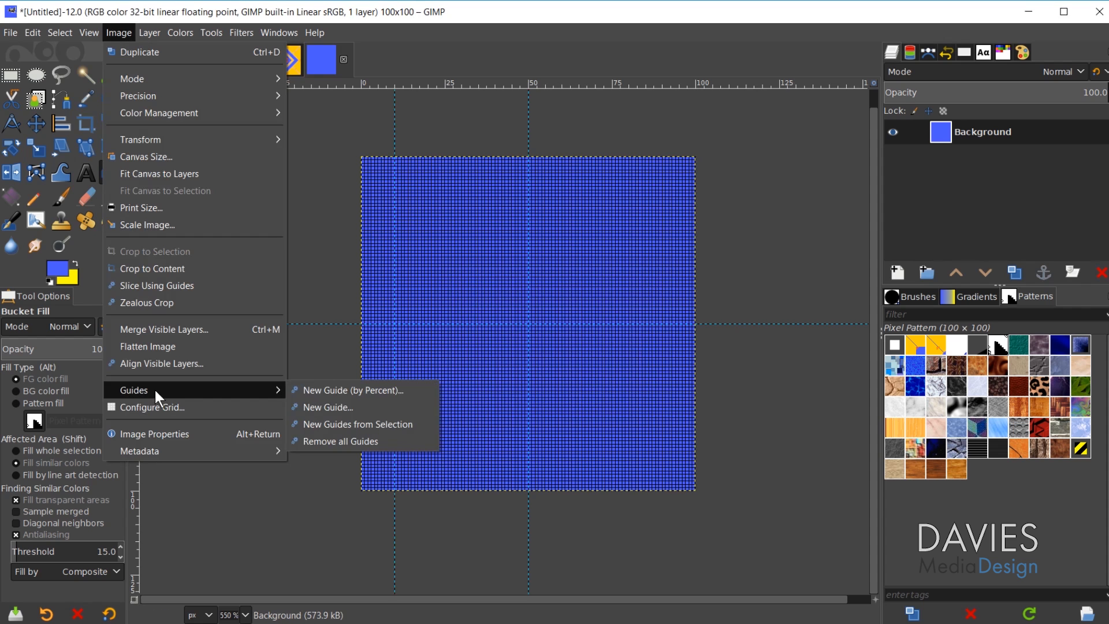
{"action": "left_click", "coordinate": [321, 407]}
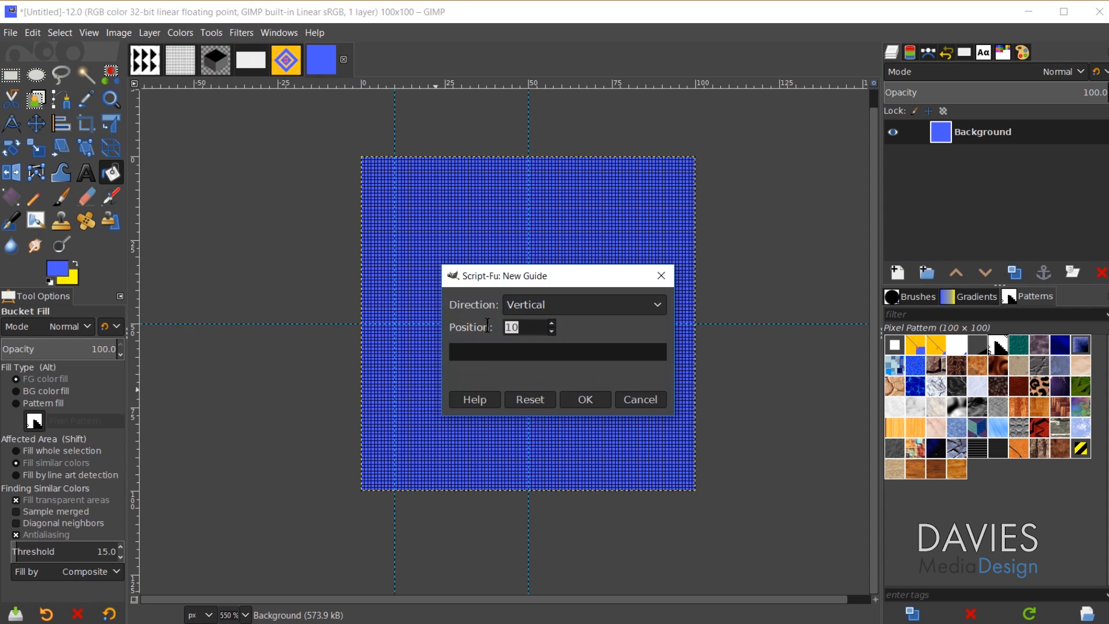
{"action": "type", "text": "90"}
{"action": "left_click", "coordinate": [601, 399]}
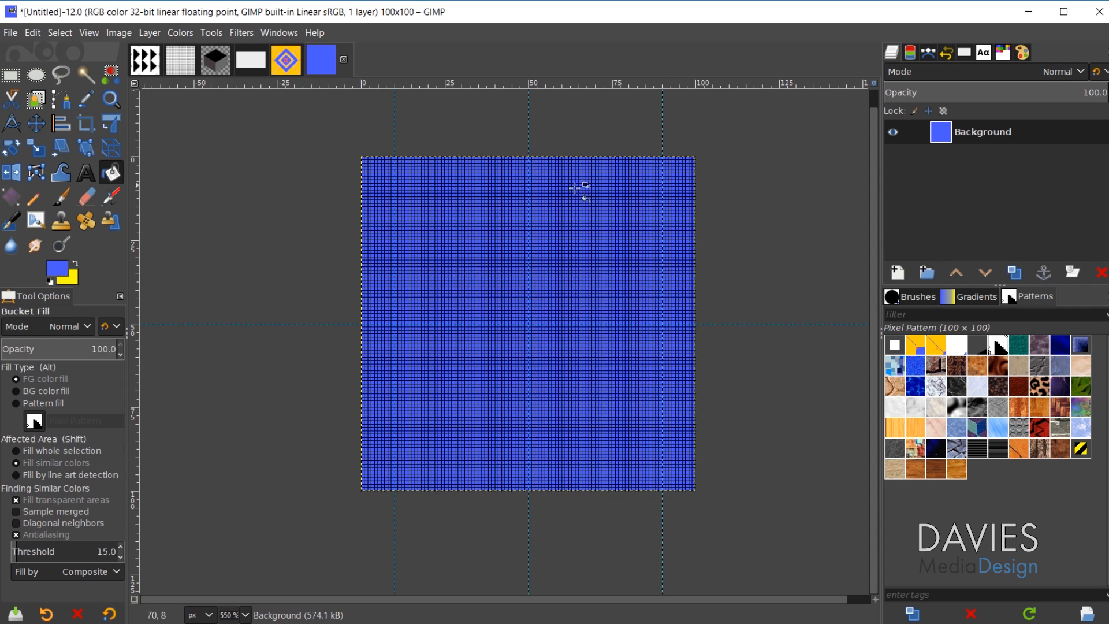
Step: Add a horizontal guide at pixel position 90
{"action": "left_click", "coordinate": [119, 33]}
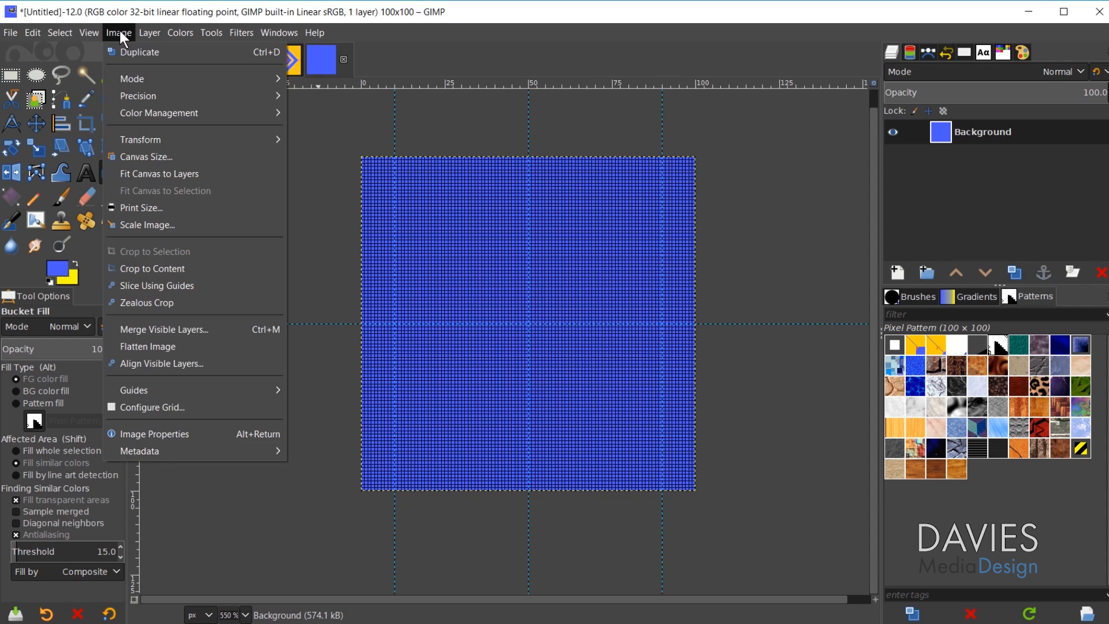
{"action": "mouse_move", "coordinate": [186, 388]}
{"action": "left_click", "coordinate": [330, 405]}
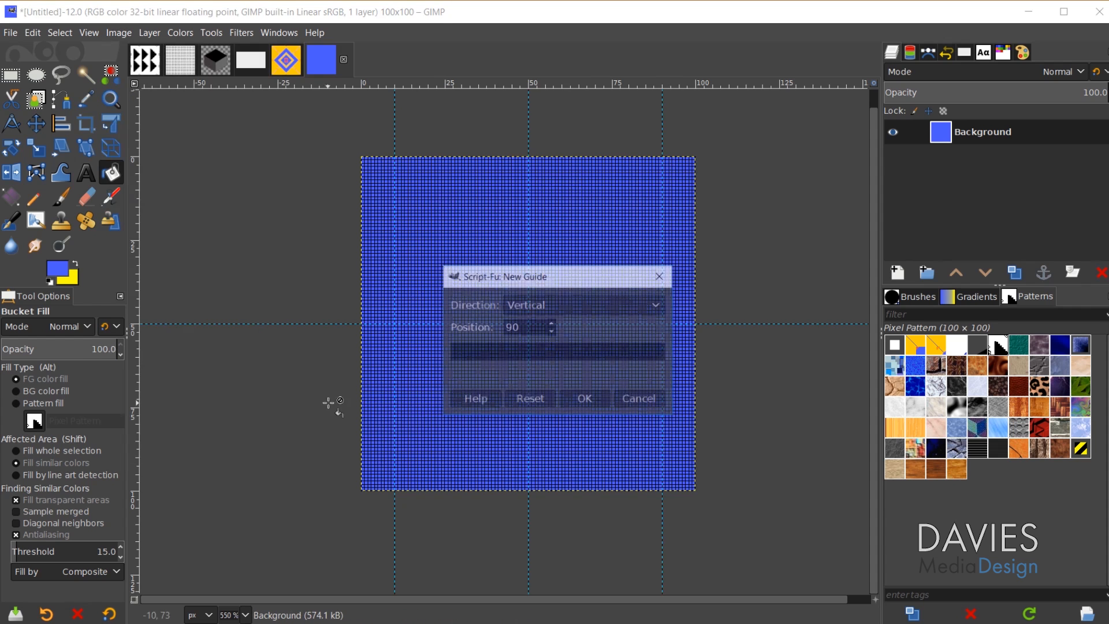
{"action": "left_click", "coordinate": [546, 302]}
{"action": "left_click", "coordinate": [552, 321]}
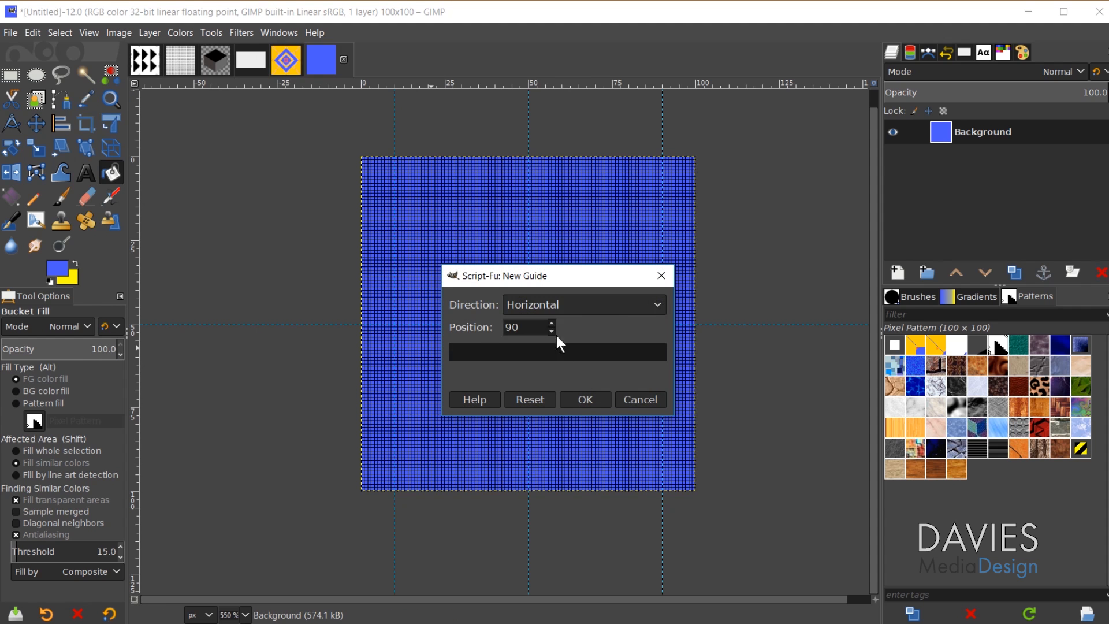
{"action": "left_click", "coordinate": [584, 399]}
Step: Add a horizontal guide at pixel position 10
{"action": "left_click", "coordinate": [126, 33]}
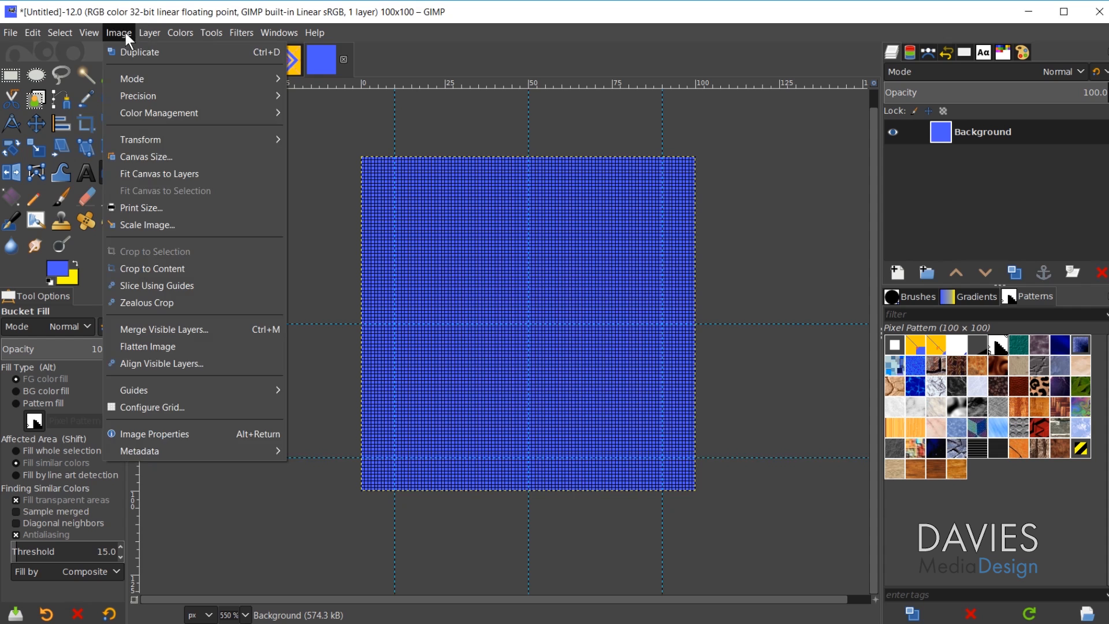
{"action": "mouse_move", "coordinate": [167, 390]}
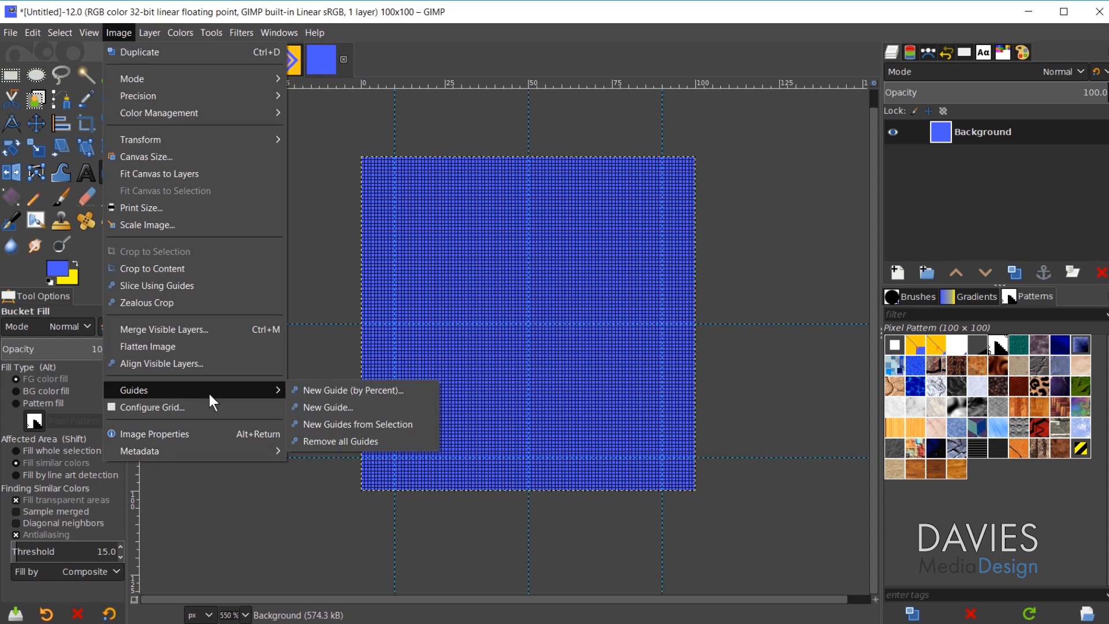
{"action": "left_click", "coordinate": [327, 408]}
{"action": "left_click", "coordinate": [548, 310]}
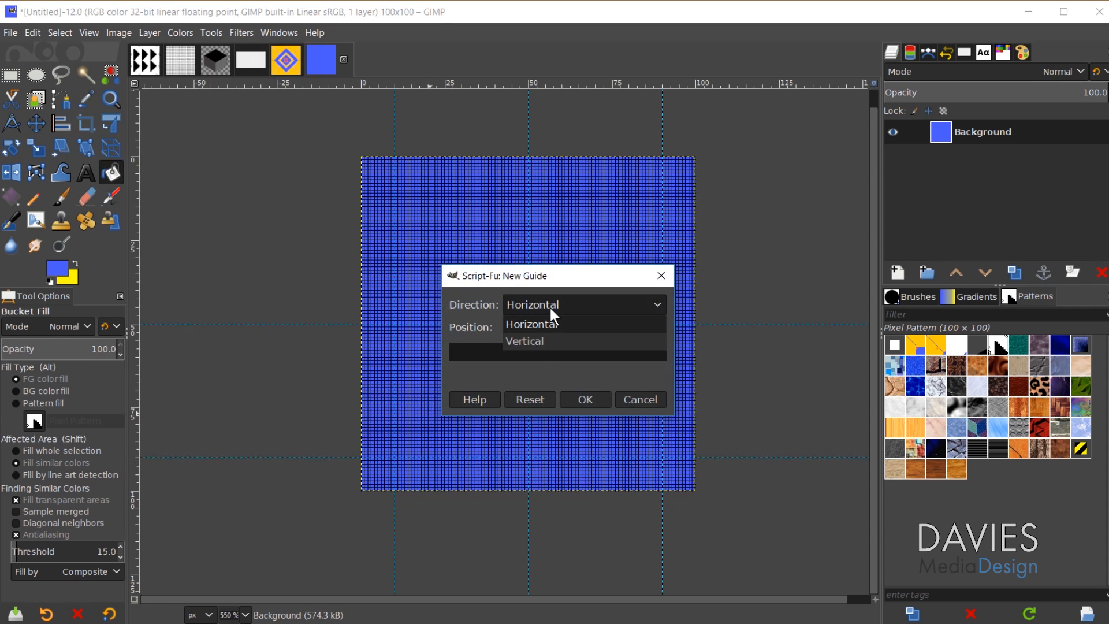
{"action": "left_click", "coordinate": [549, 306]}
{"action": "key", "text": "Tab"}
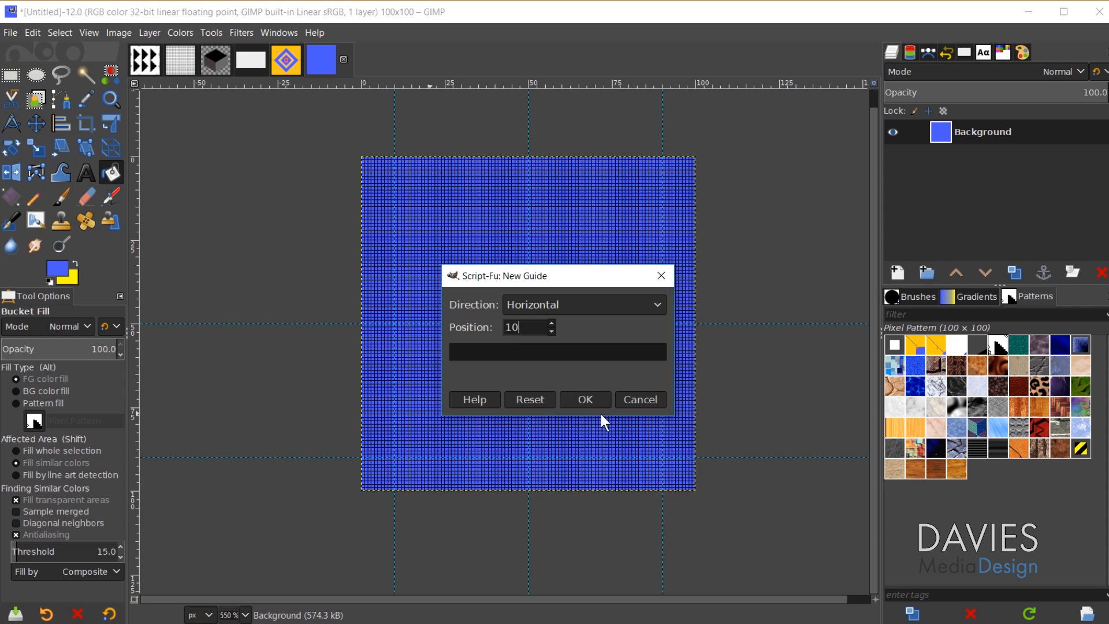
{"action": "type", "text": "10"}
{"action": "left_click", "coordinate": [594, 397]}
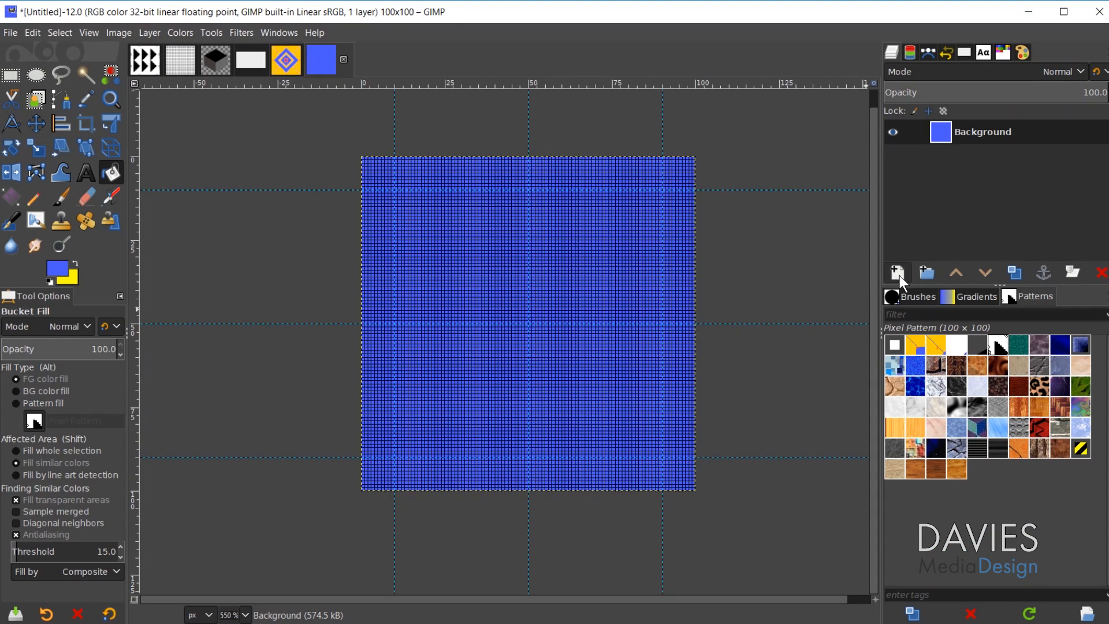
Step: Create a new 100 x 100 px layer named Main Shape, filled with transparency
{"action": "left_click", "coordinate": [898, 273]}
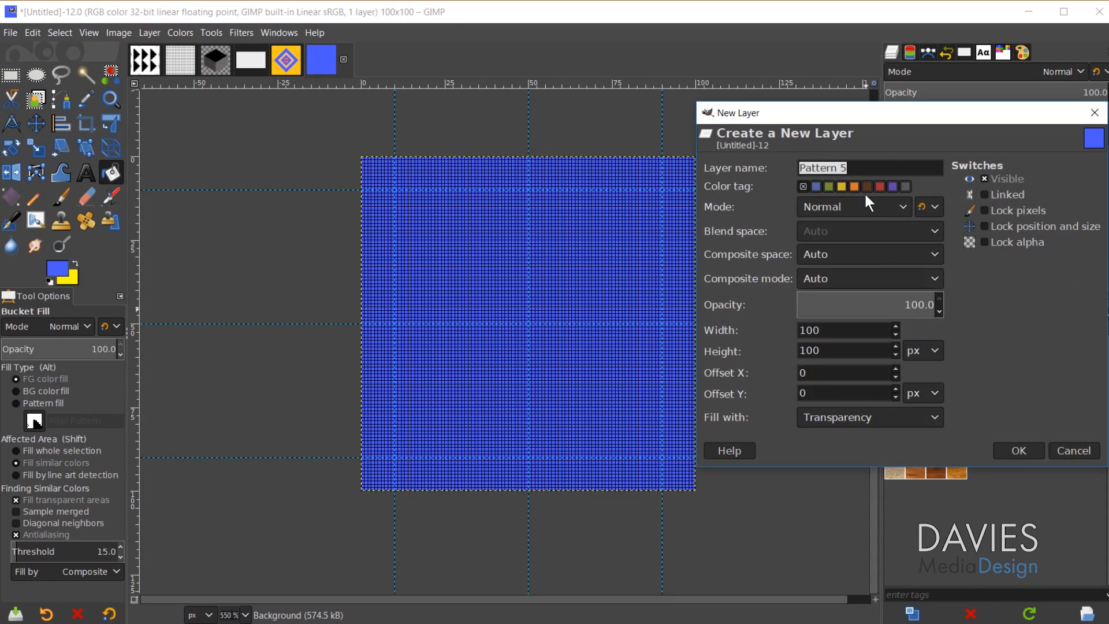
{"action": "type", "text": "Main Shape"}
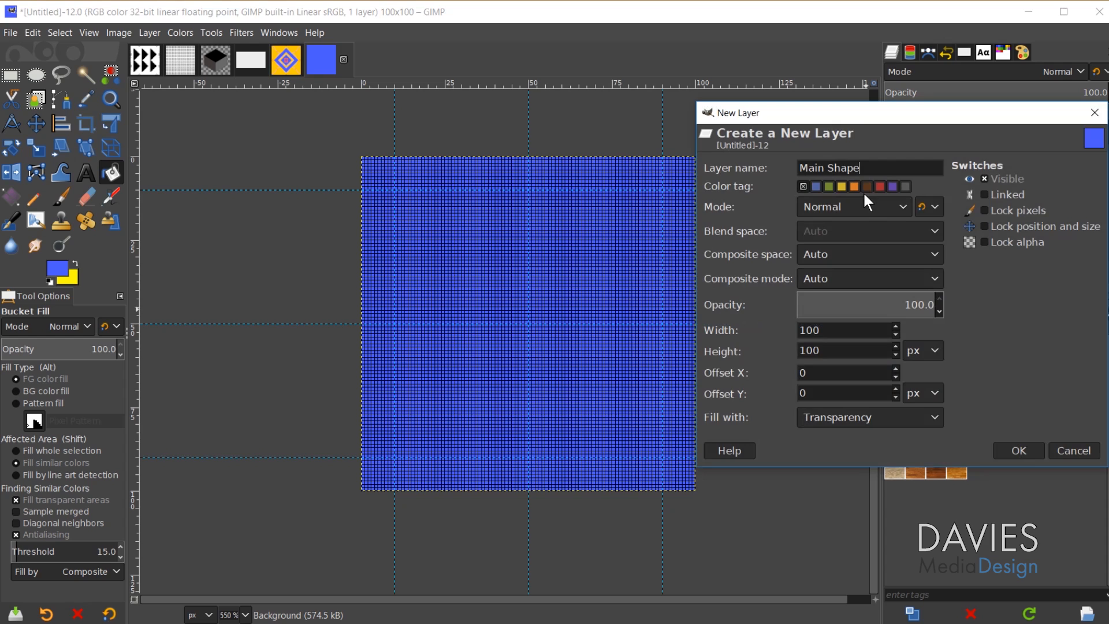
{"action": "left_click", "coordinate": [1018, 450]}
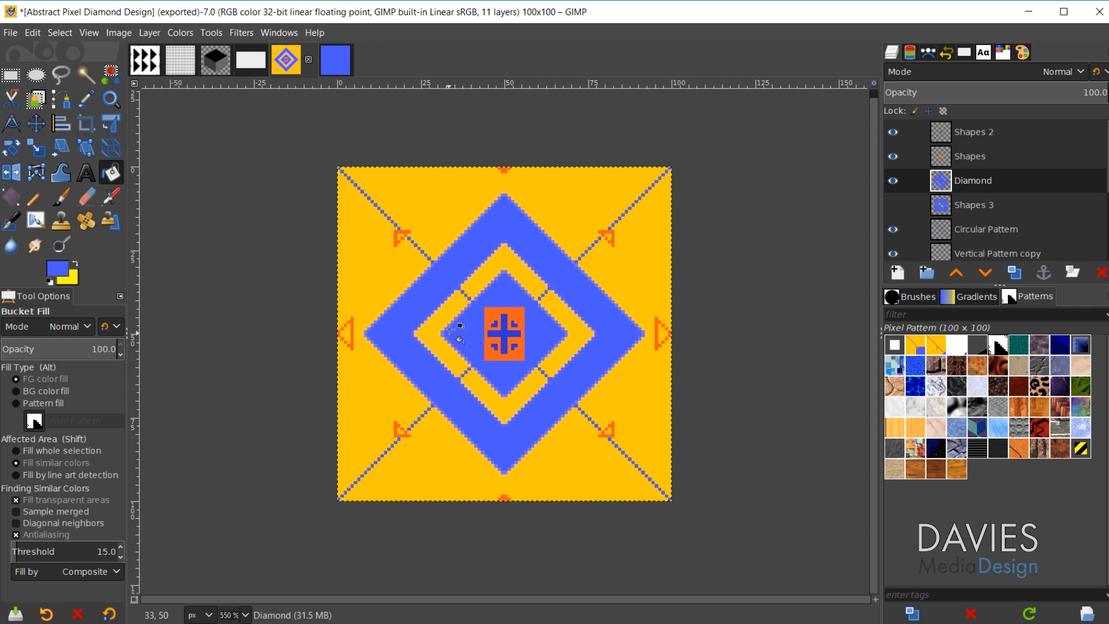
Step: In the plain blue image, draw a rectangular selection of about 71 x 74 px inside the outer guides
{"action": "left_click", "coordinate": [332, 61]}
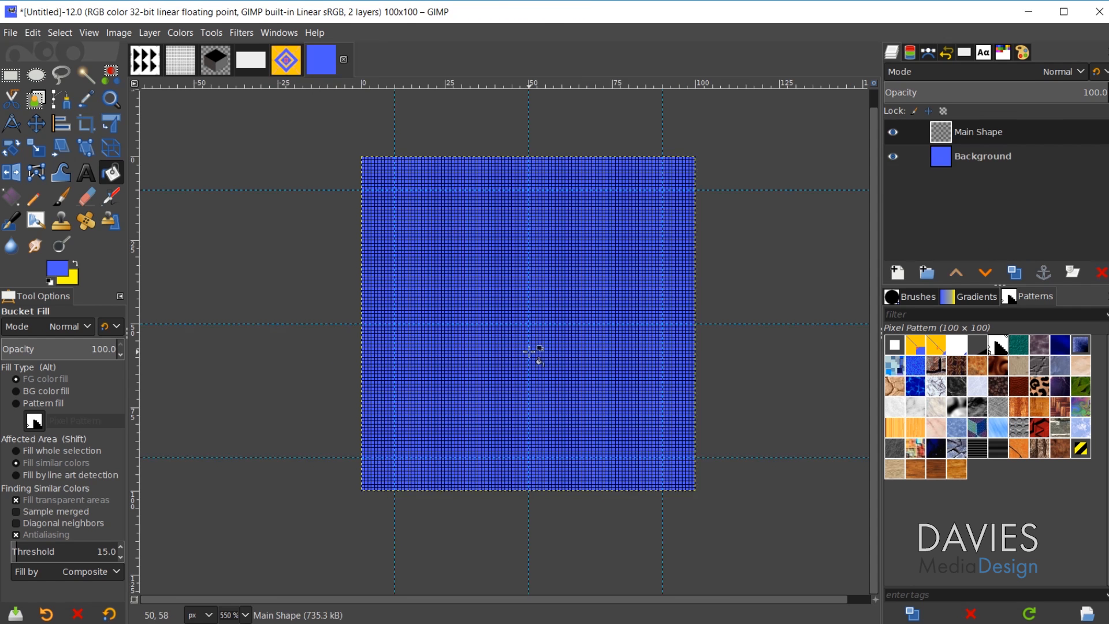
{"action": "left_click", "coordinate": [10, 76]}
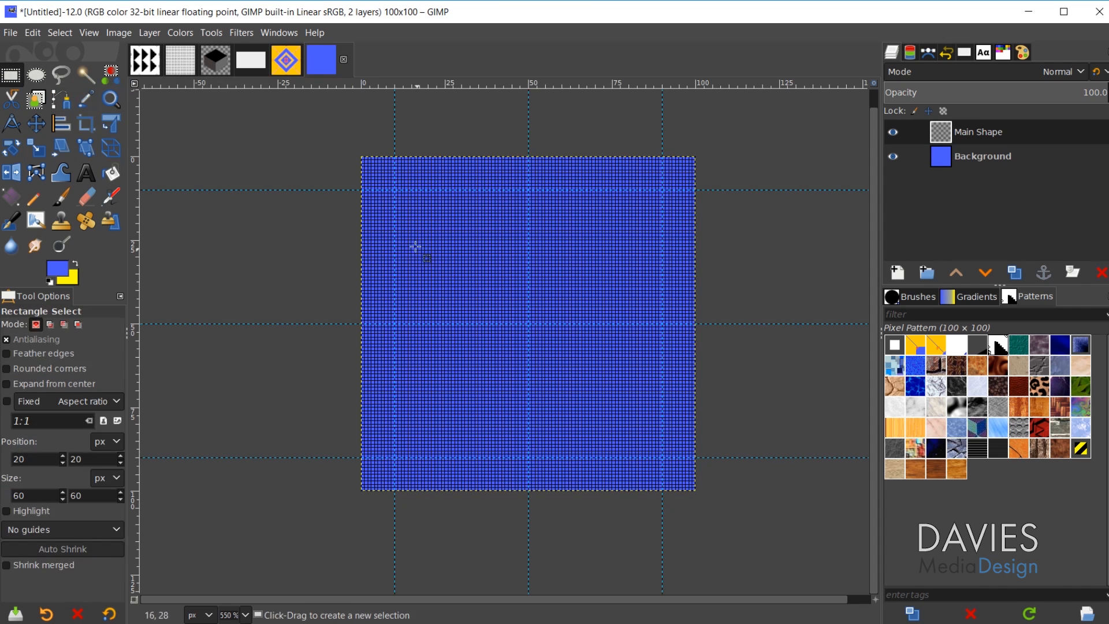
{"action": "left_click_drag", "start_coordinate": [410, 201], "coordinate": [650, 446]}
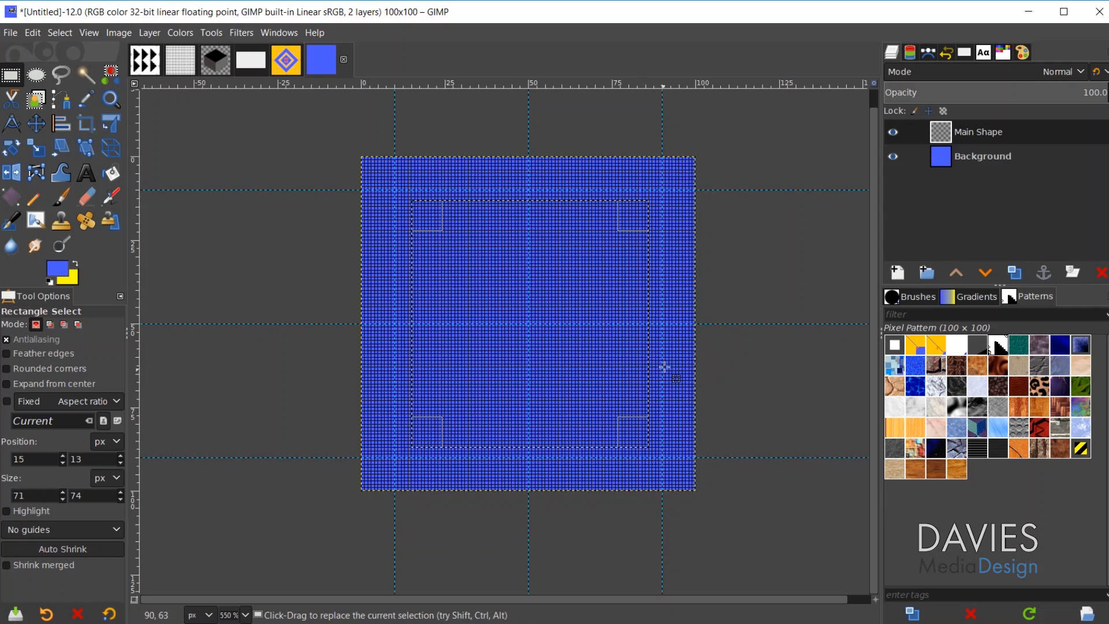
Step: Turn on snapping to the grid for the blue image
{"action": "scroll", "coordinate": [665, 364], "scroll_direction": "up", "scroll_amount": 5}
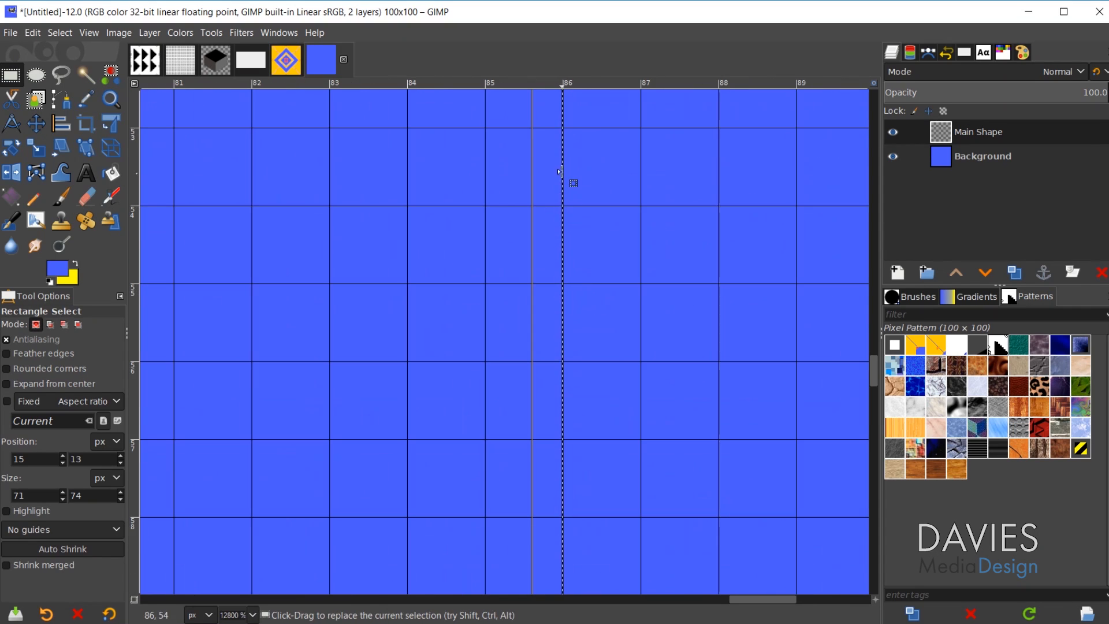
{"action": "scroll", "coordinate": [465, 364], "scroll_direction": "down", "scroll_amount": 9}
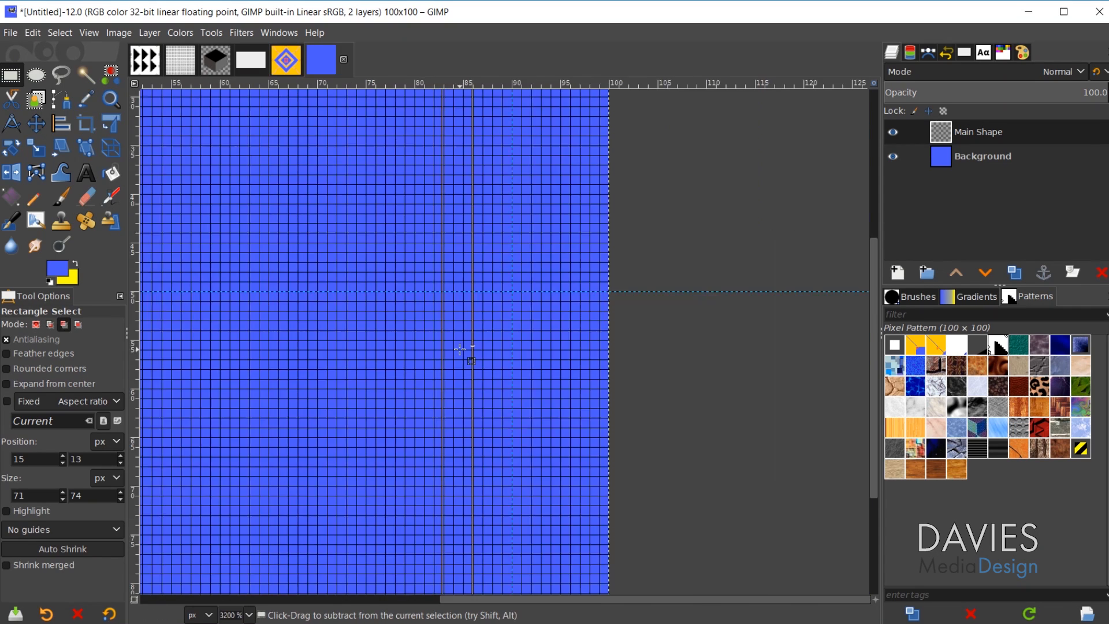
{"action": "left_click_drag", "start_coordinate": [626, 601], "coordinate": [535, 599]}
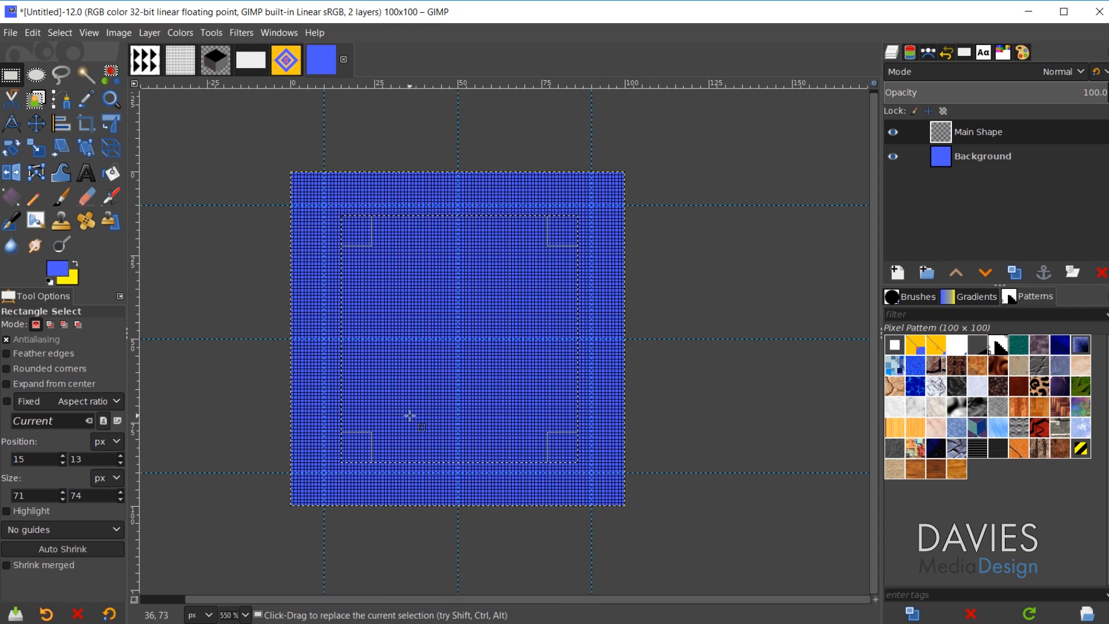
{"action": "left_click", "coordinate": [89, 31]}
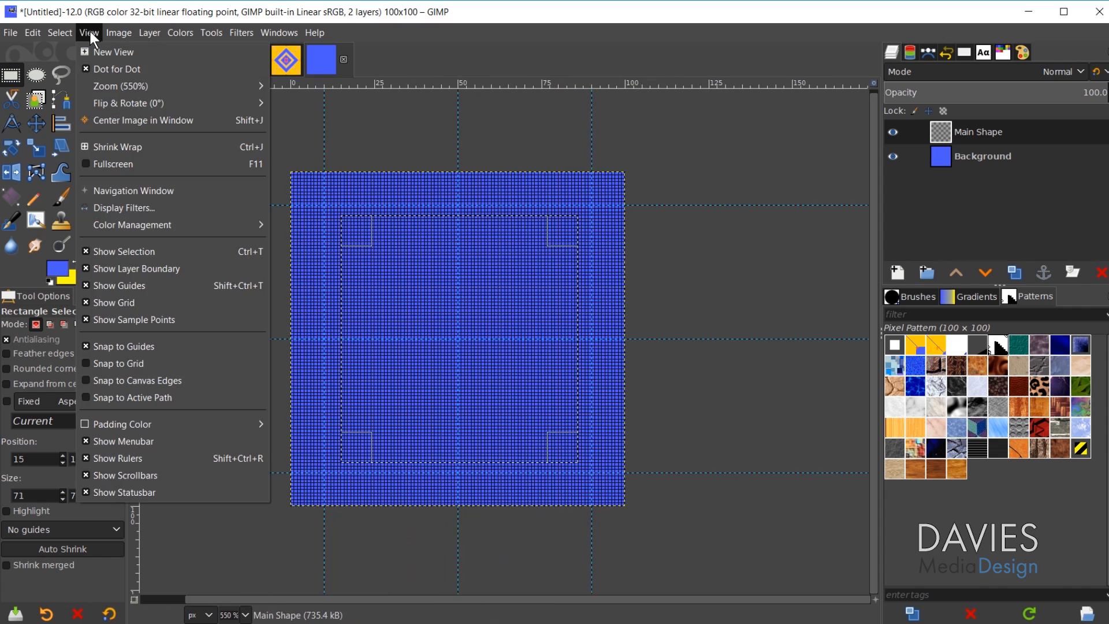
{"action": "left_click", "coordinate": [120, 363]}
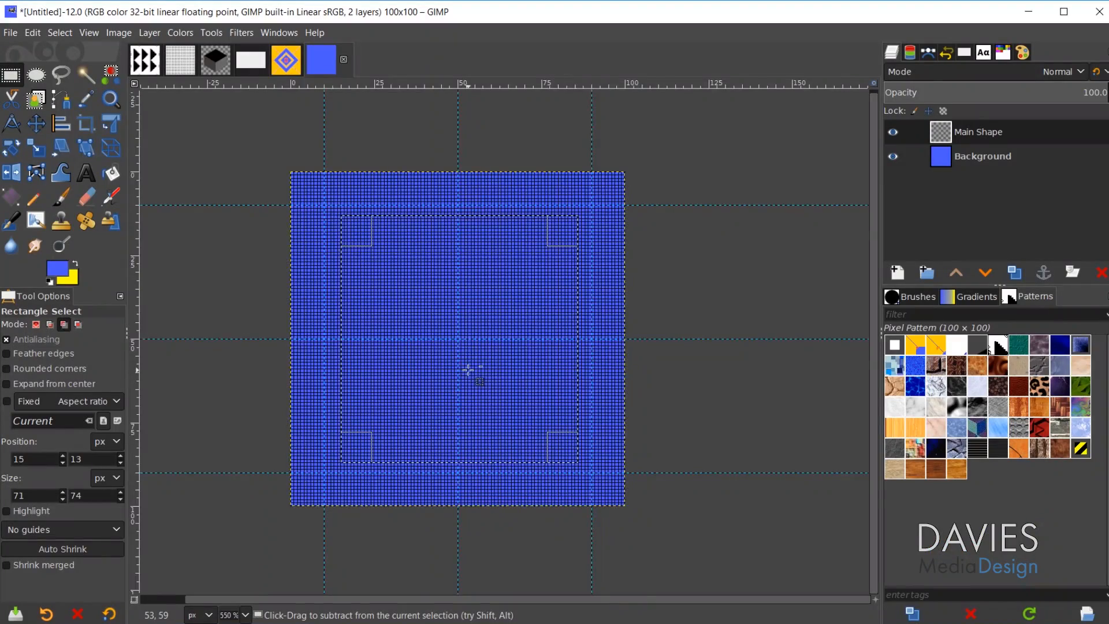
Step: Resize the selection to 60 x 60 px and move it to position 20, 20, centred on the guides
{"action": "scroll", "coordinate": [468, 370], "scroll_direction": "up", "scroll_amount": 1}
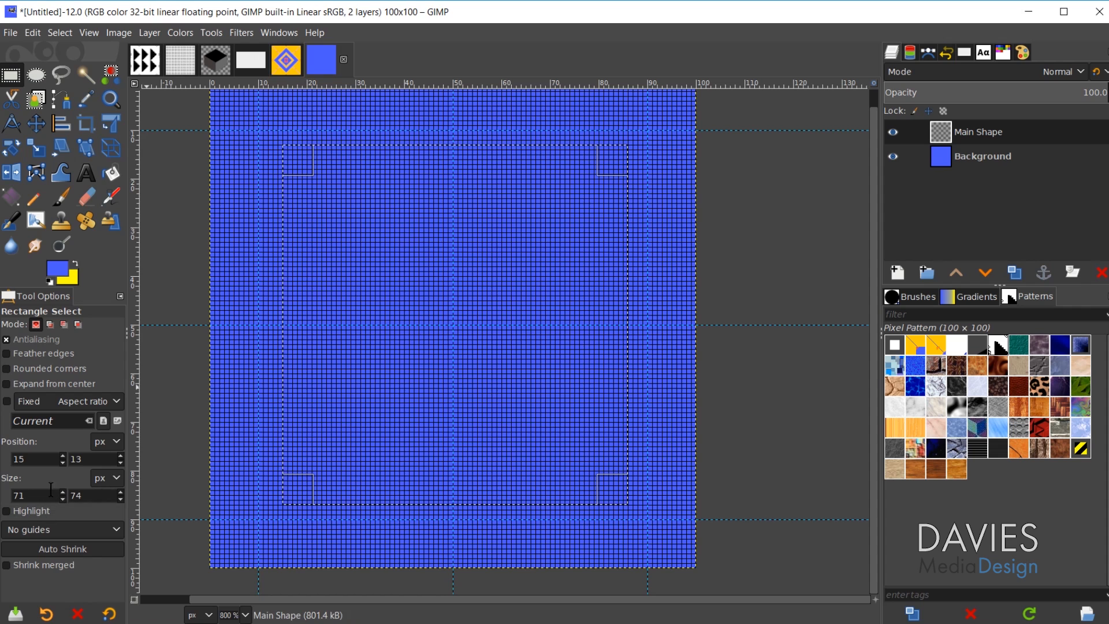
{"action": "left_click_drag", "start_coordinate": [42, 495], "coordinate": [11, 494]}
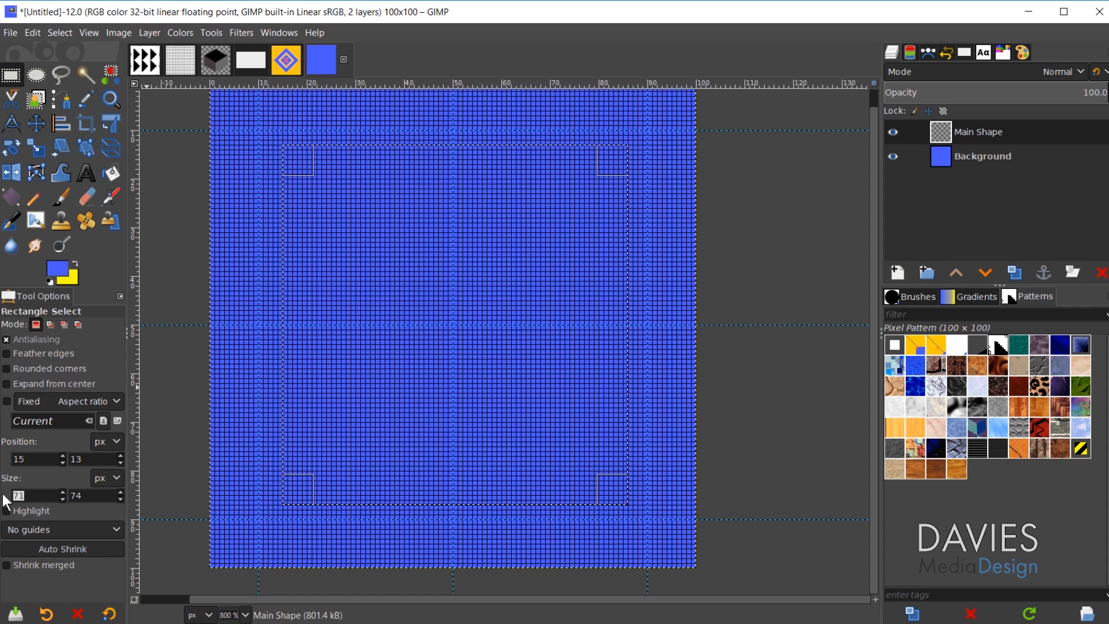
{"action": "type", "text": "60"}
{"action": "left_click", "coordinate": [95, 496]}
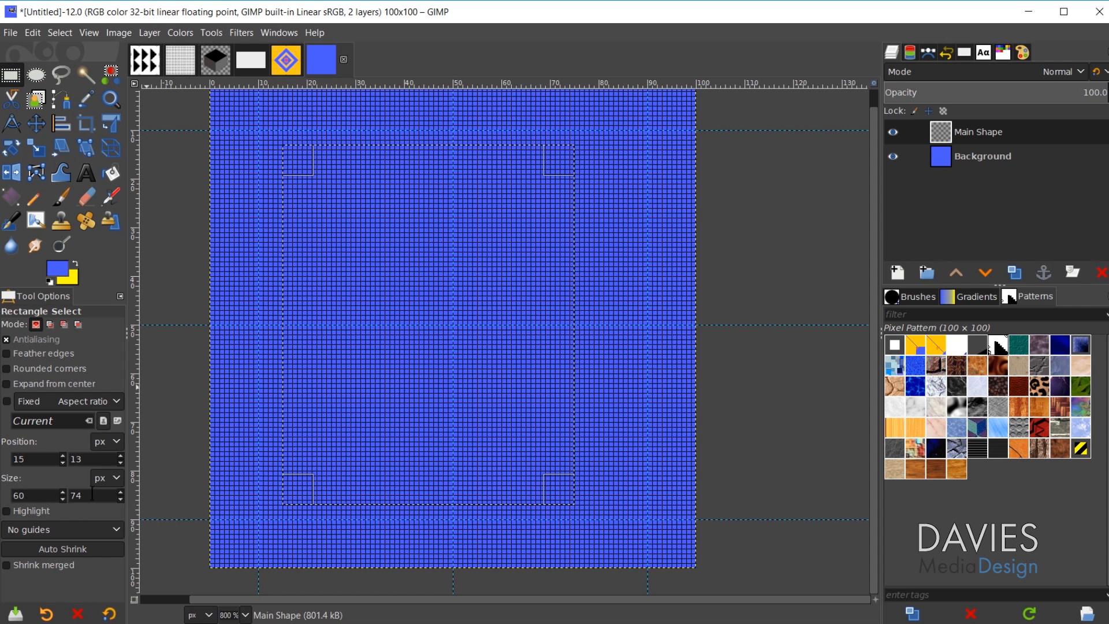
{"action": "left_click_drag", "start_coordinate": [92, 495], "coordinate": [70, 494]}
{"action": "type", "text": "60"}
{"action": "left_click", "coordinate": [48, 494]}
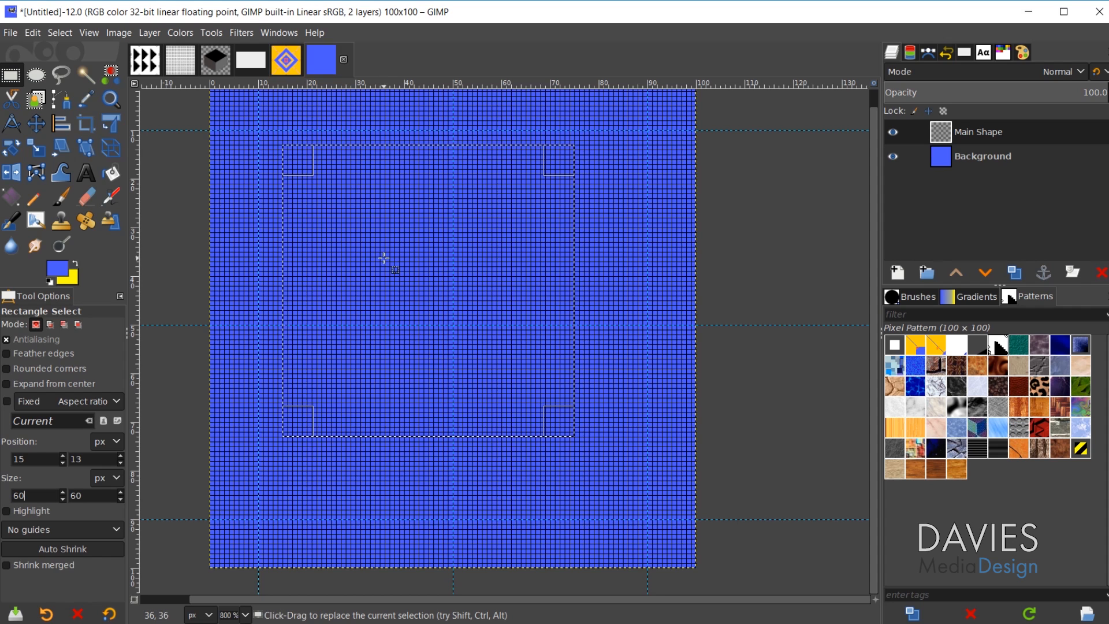
{"action": "left_click", "coordinate": [393, 228]}
{"action": "left_click_drag", "start_coordinate": [394, 228], "coordinate": [417, 262]}
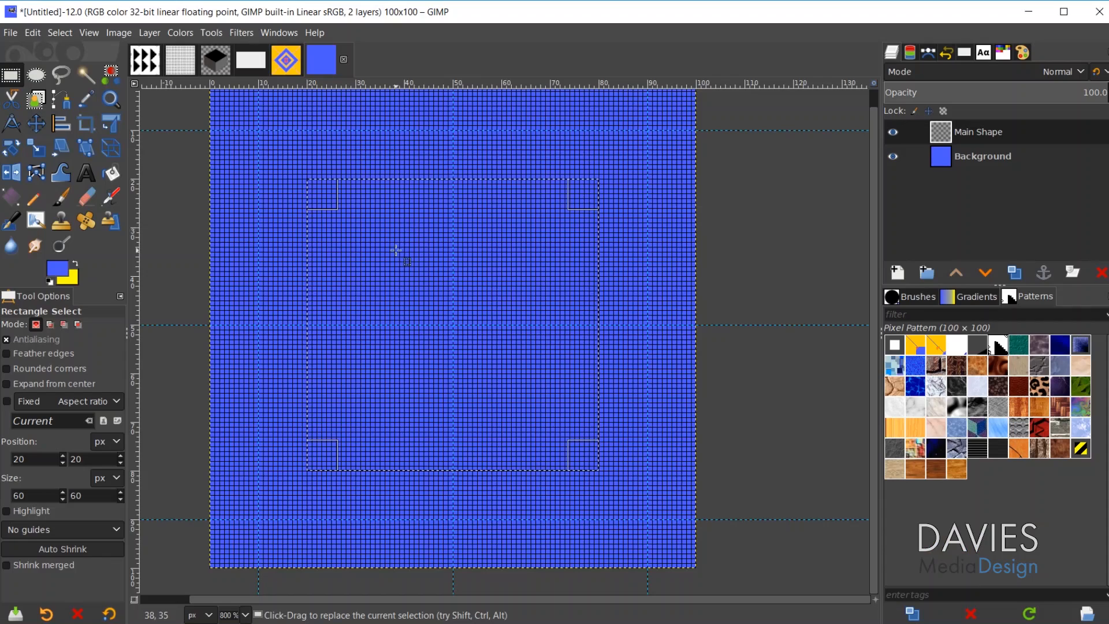
Step: Rotate the square selection itself, not the layer, by 45 degrees about the image centre to form a diamond
{"action": "left_click", "coordinate": [16, 144]}
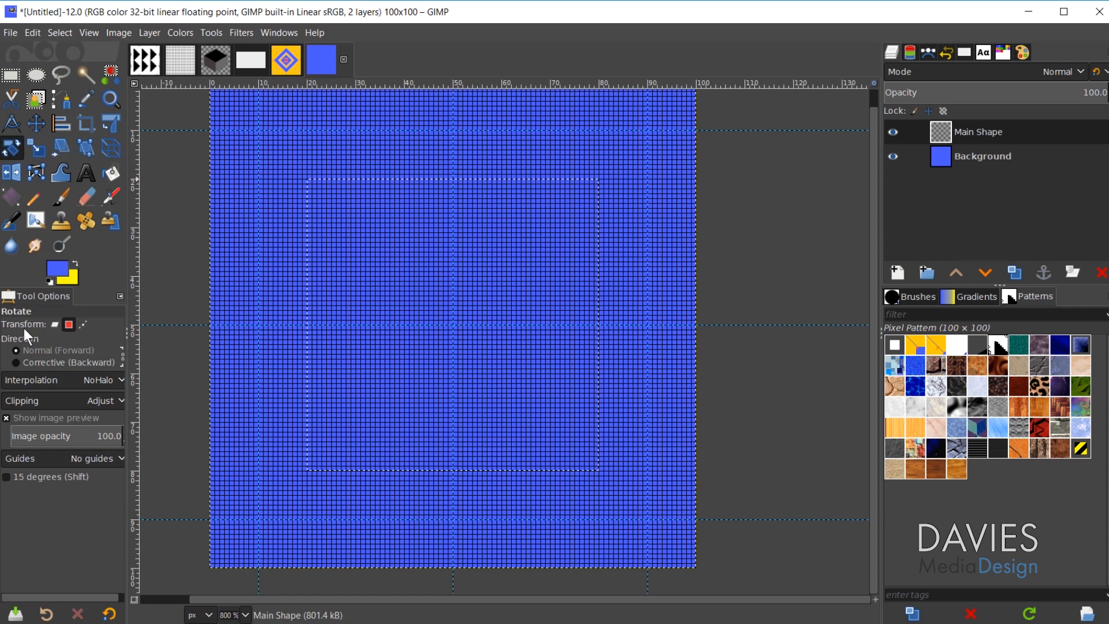
{"action": "left_click", "coordinate": [69, 325]}
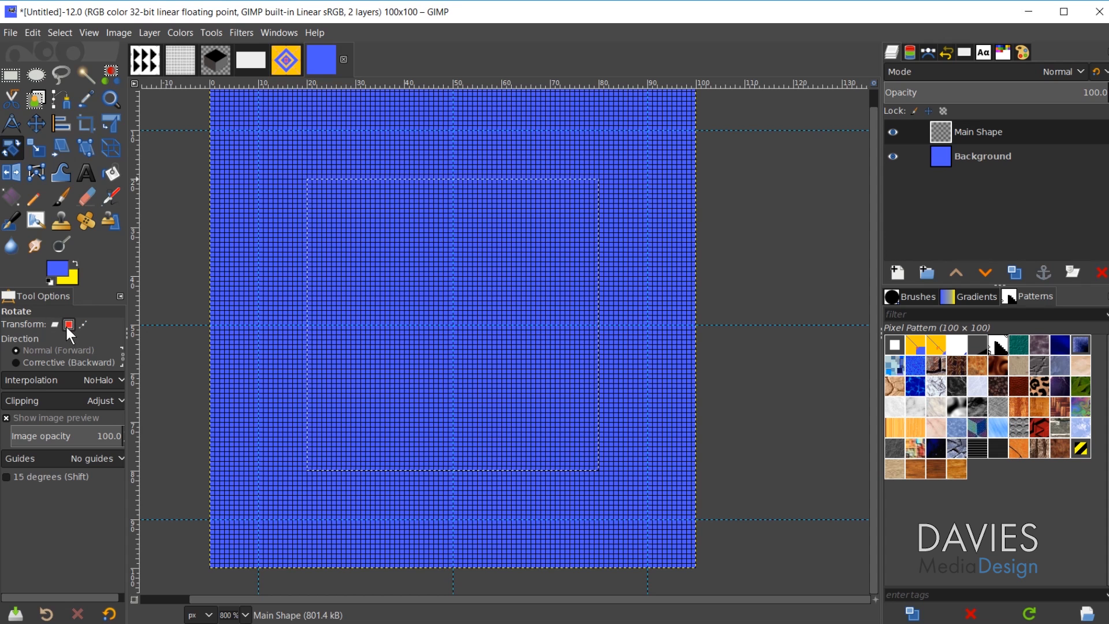
{"action": "left_click", "coordinate": [326, 250]}
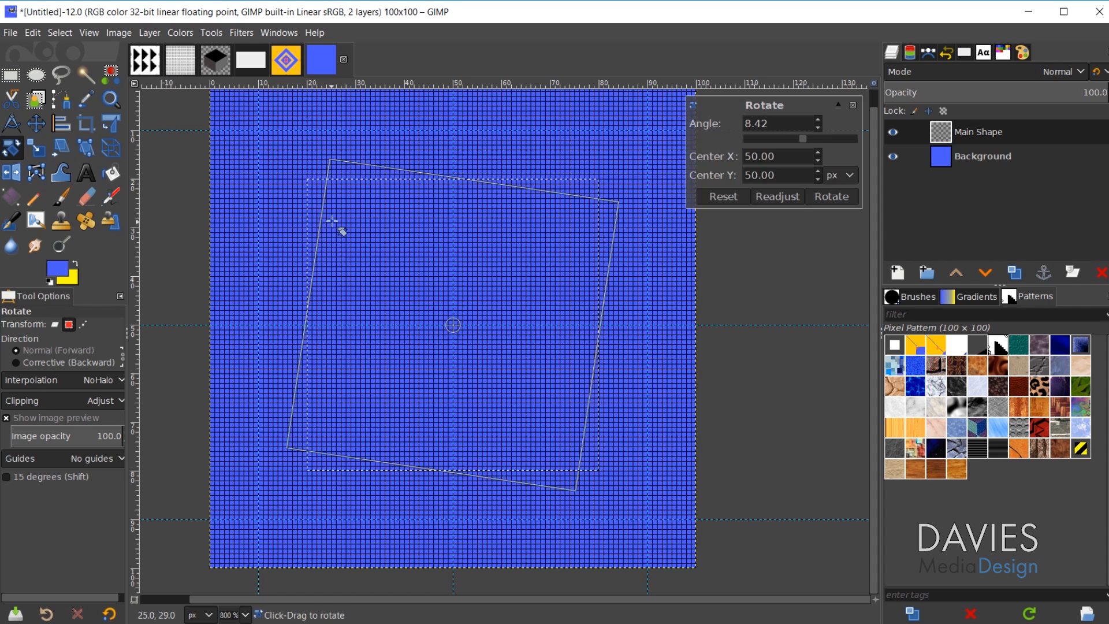
{"action": "left_click_drag", "start_coordinate": [333, 221], "coordinate": [422, 176]}
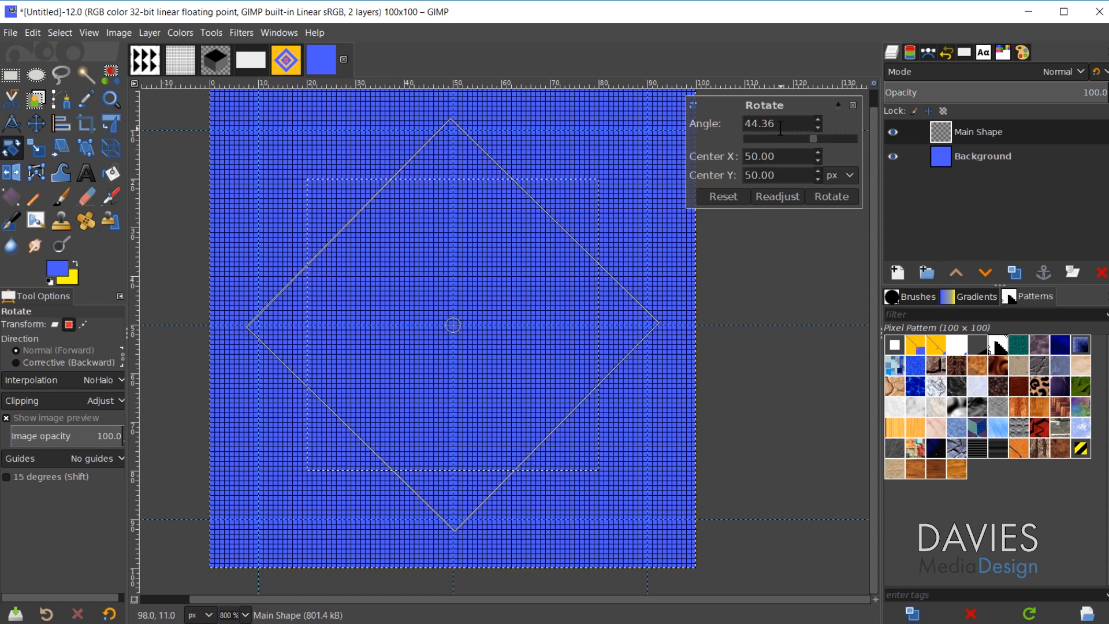
{"action": "left_click_drag", "start_coordinate": [782, 124], "coordinate": [727, 123]}
{"action": "type", "text": "45"}
{"action": "left_click", "coordinate": [777, 156]}
{"action": "left_click", "coordinate": [832, 197]}
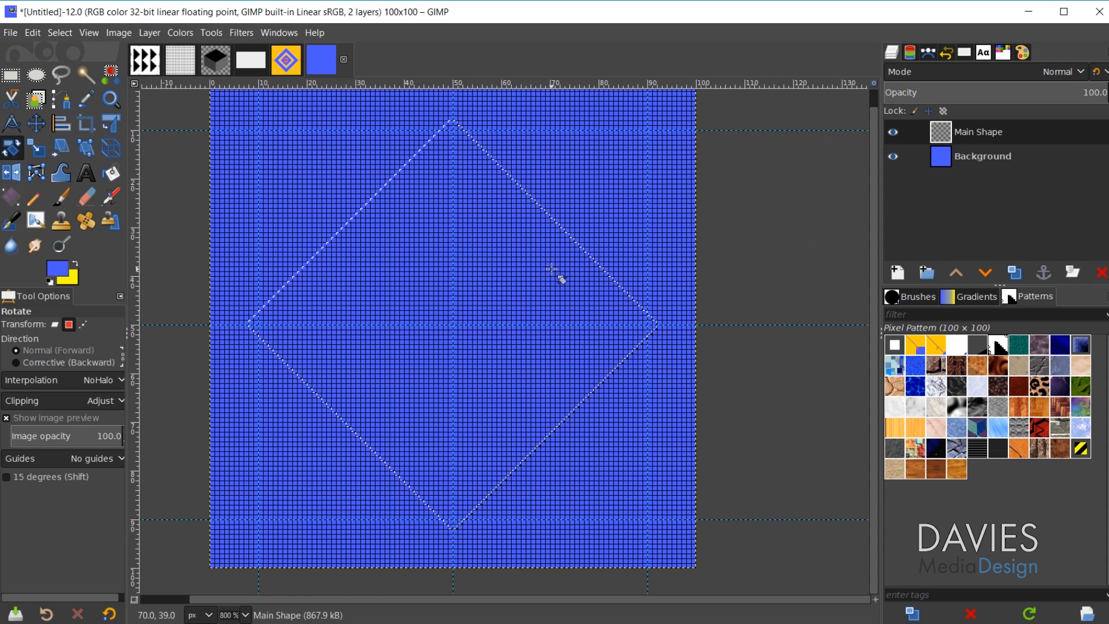
Step: Switch to the Bucket Fill tool and swap the colours so that yellow is the foreground colour
{"action": "scroll", "coordinate": [477, 142], "scroll_direction": "up", "scroll_amount": 6, "text": "ctrl"}
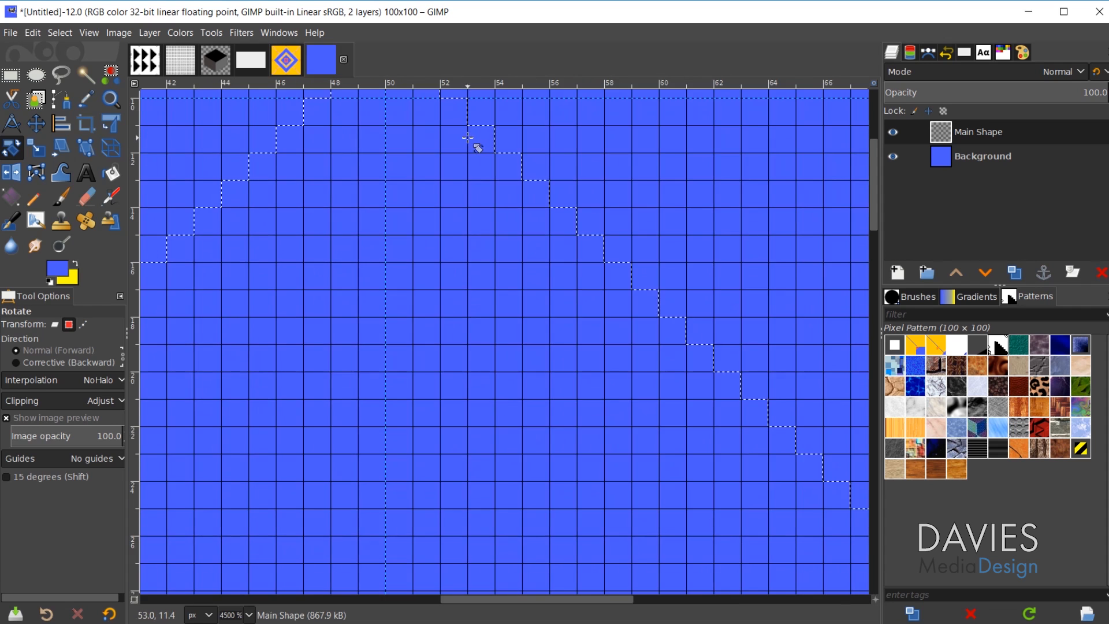
{"action": "scroll", "coordinate": [520, 156], "scroll_direction": "up", "scroll_amount": 1}
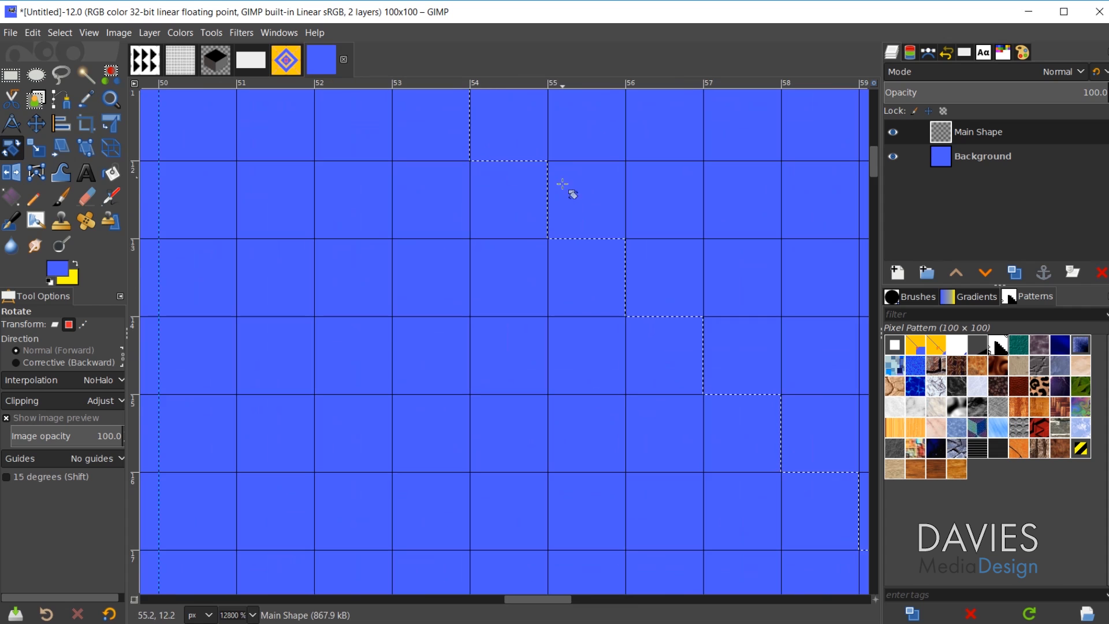
{"action": "scroll", "coordinate": [214, 213], "scroll_direction": "down", "scroll_amount": 2, "text": "ctrl"}
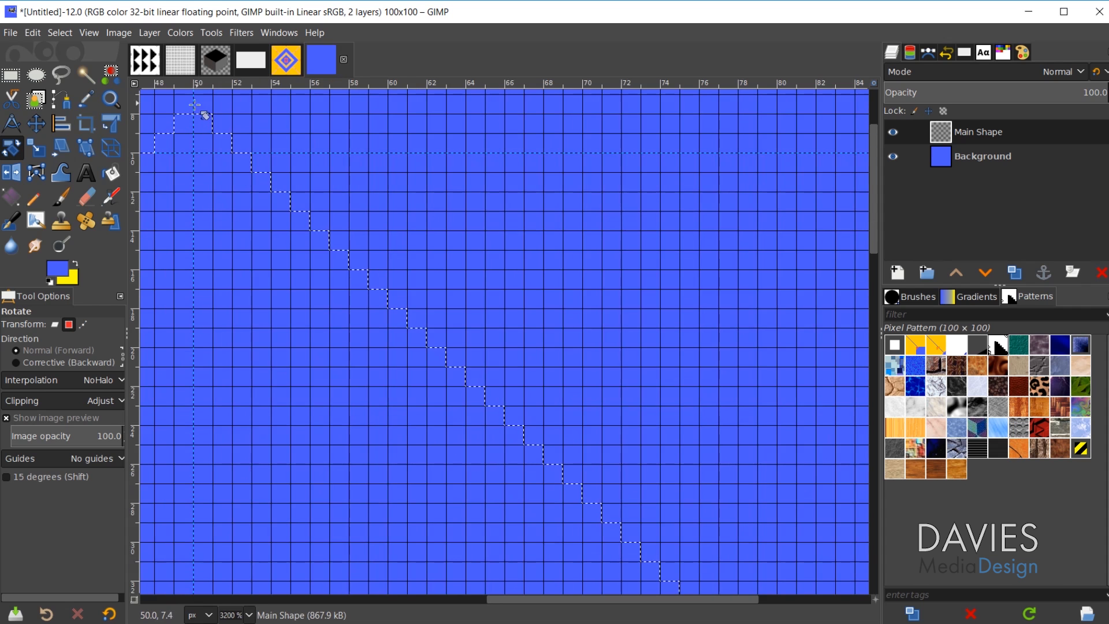
{"action": "scroll", "coordinate": [314, 386], "scroll_direction": "down", "scroll_amount": 3, "text": "ctrl"}
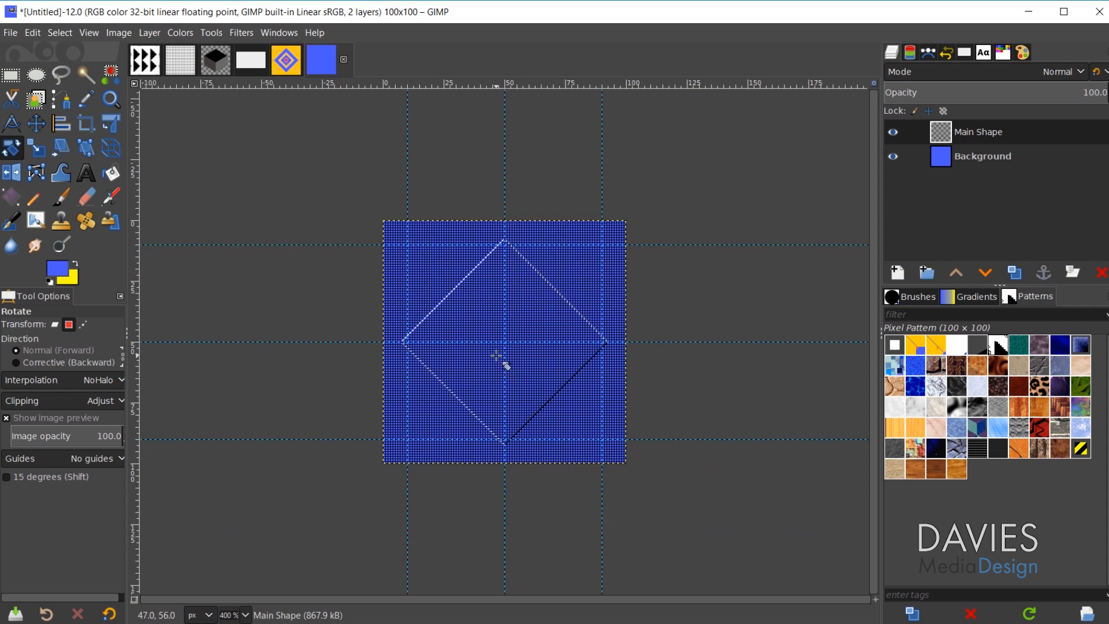
{"action": "scroll", "coordinate": [497, 356], "scroll_direction": "up", "scroll_amount": 1, "text": "ctrl"}
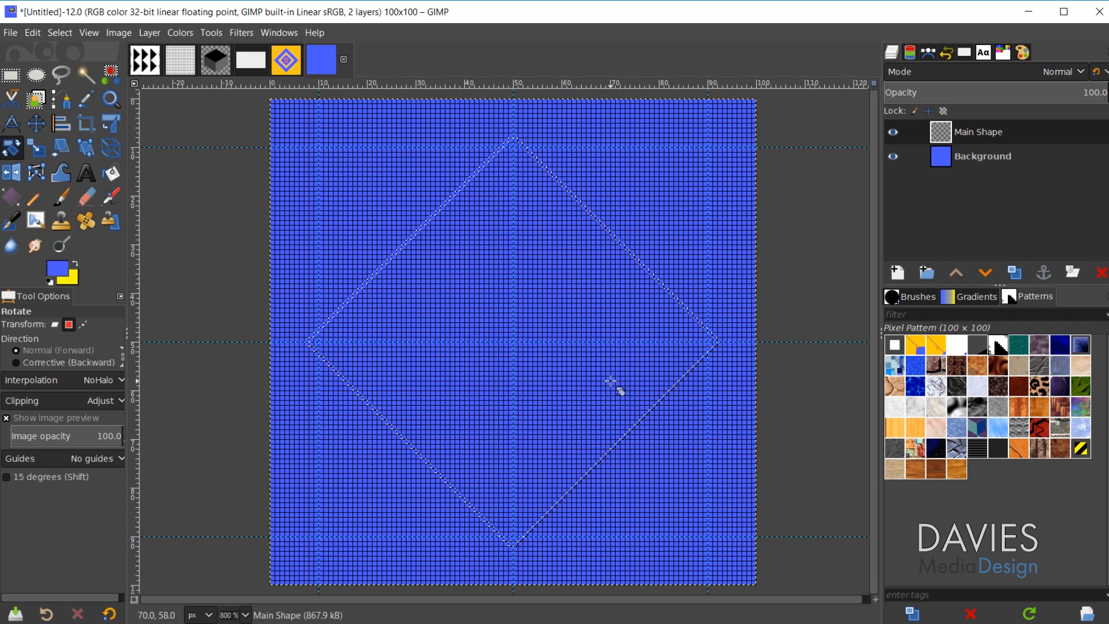
{"action": "left_click", "coordinate": [111, 173]}
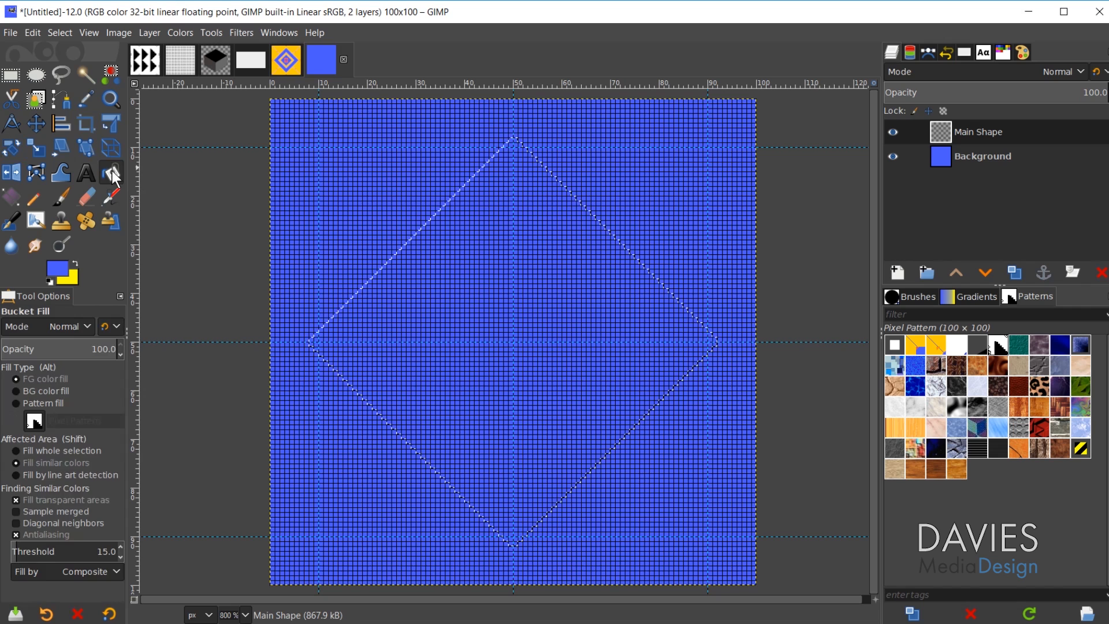
{"action": "left_click", "coordinate": [75, 263]}
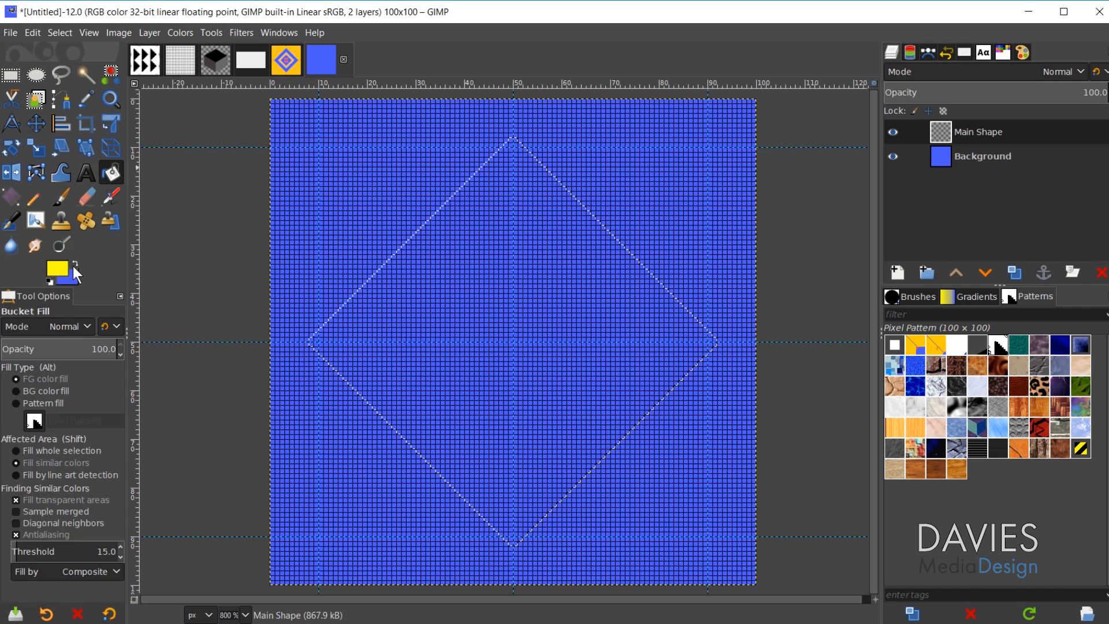
{"action": "left_click", "coordinate": [54, 265]}
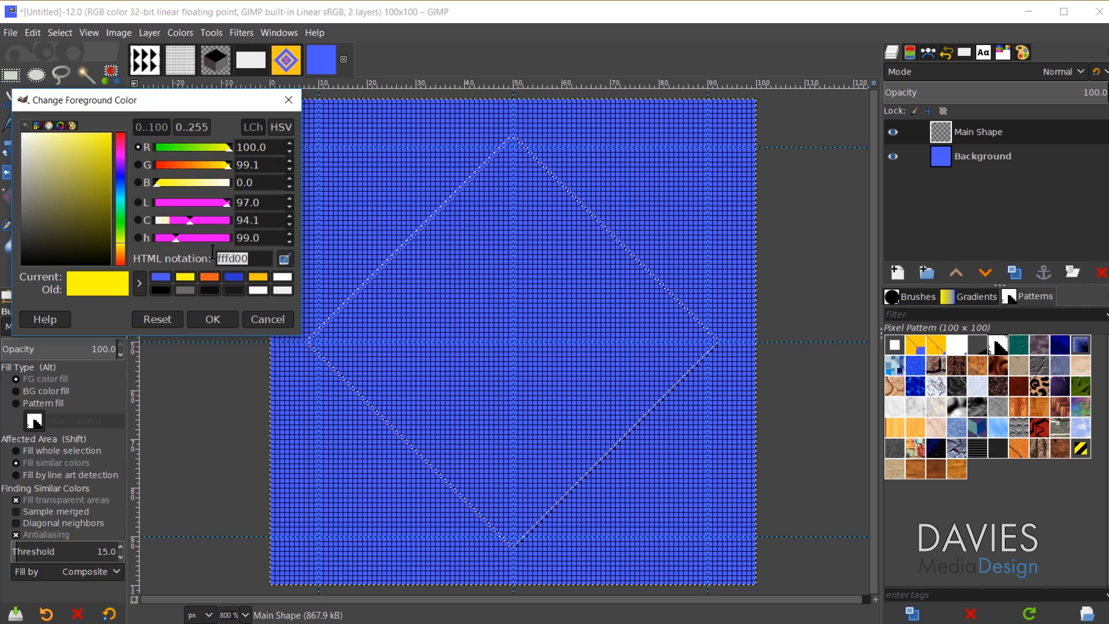
{"action": "double_click", "coordinate": [235, 259]}
{"action": "left_click", "coordinate": [263, 322]}
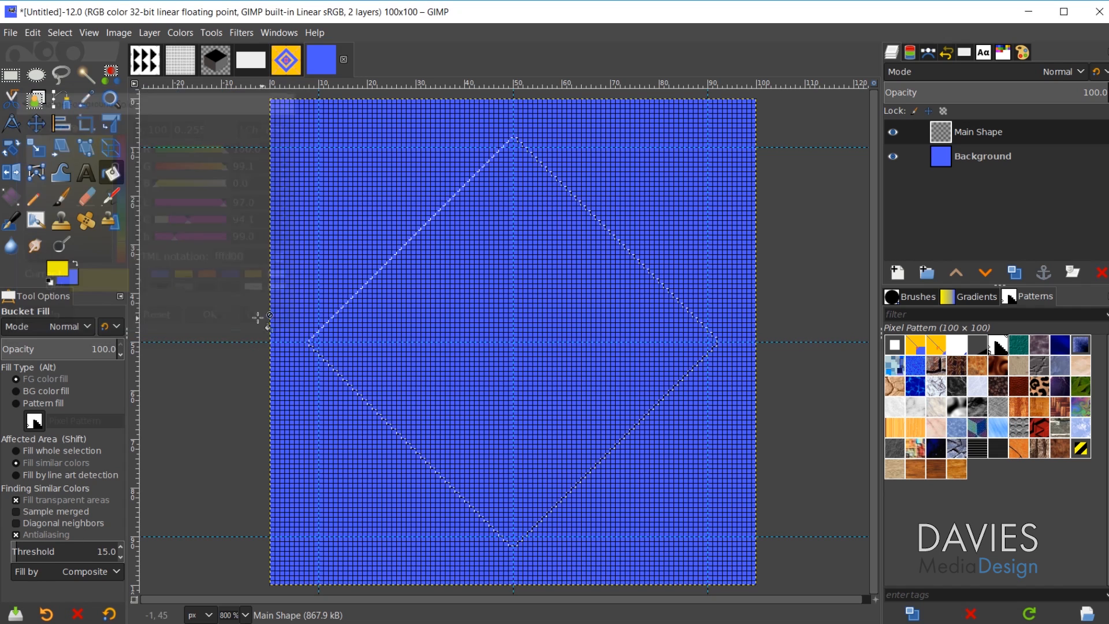
{"action": "left_click", "coordinate": [1005, 51]}
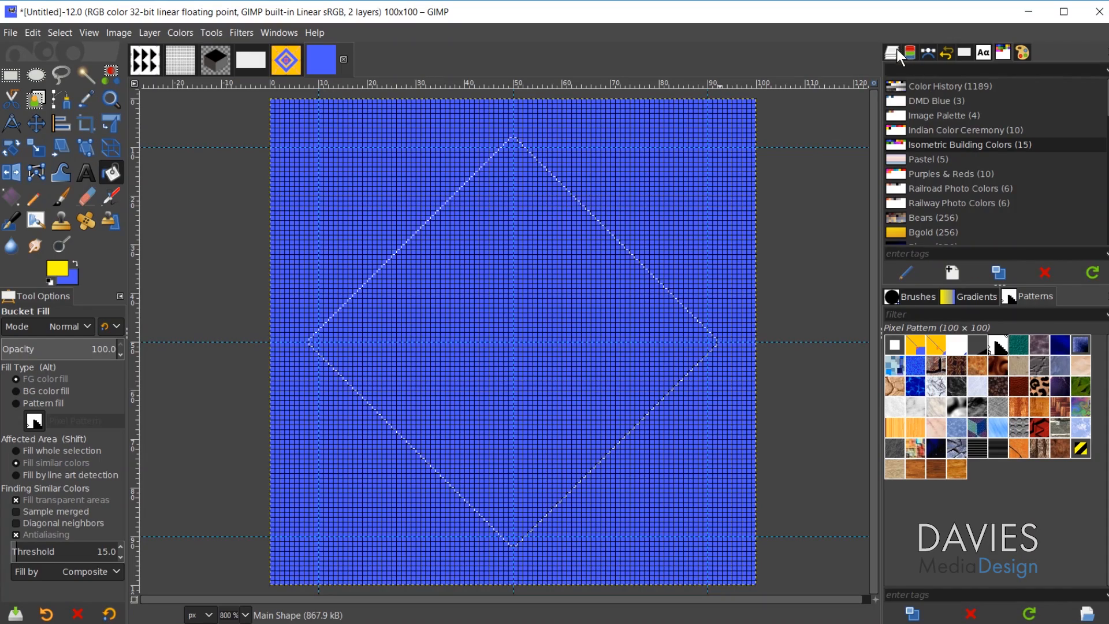
{"action": "left_click", "coordinate": [895, 51]}
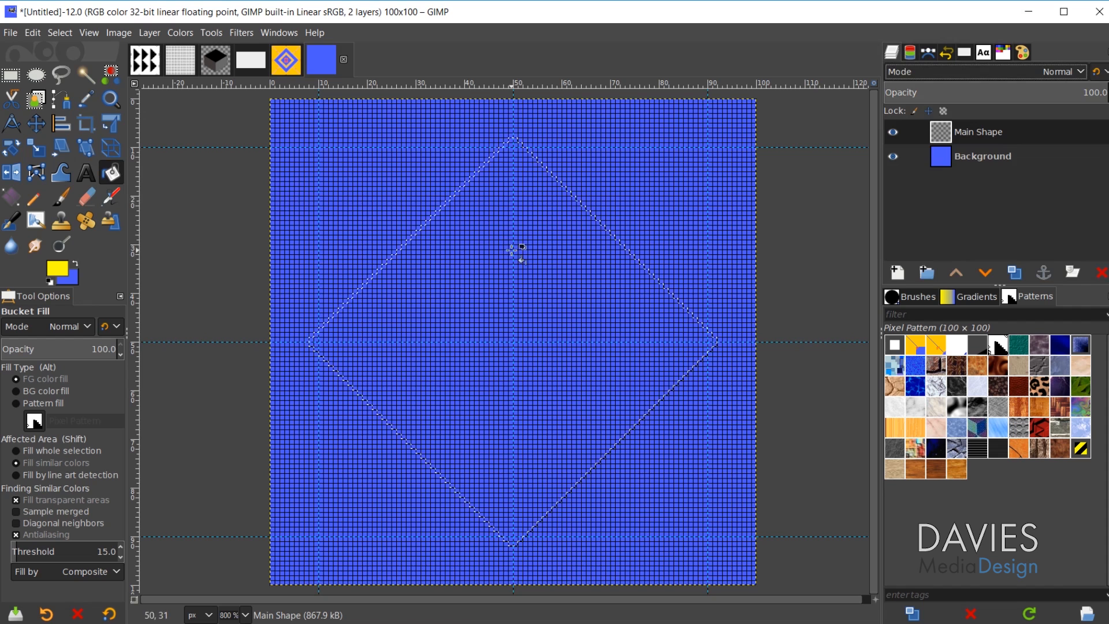
Step: Fill the diamond selection on the Main Shape layer with yellow
{"action": "left_click", "coordinate": [494, 227]}
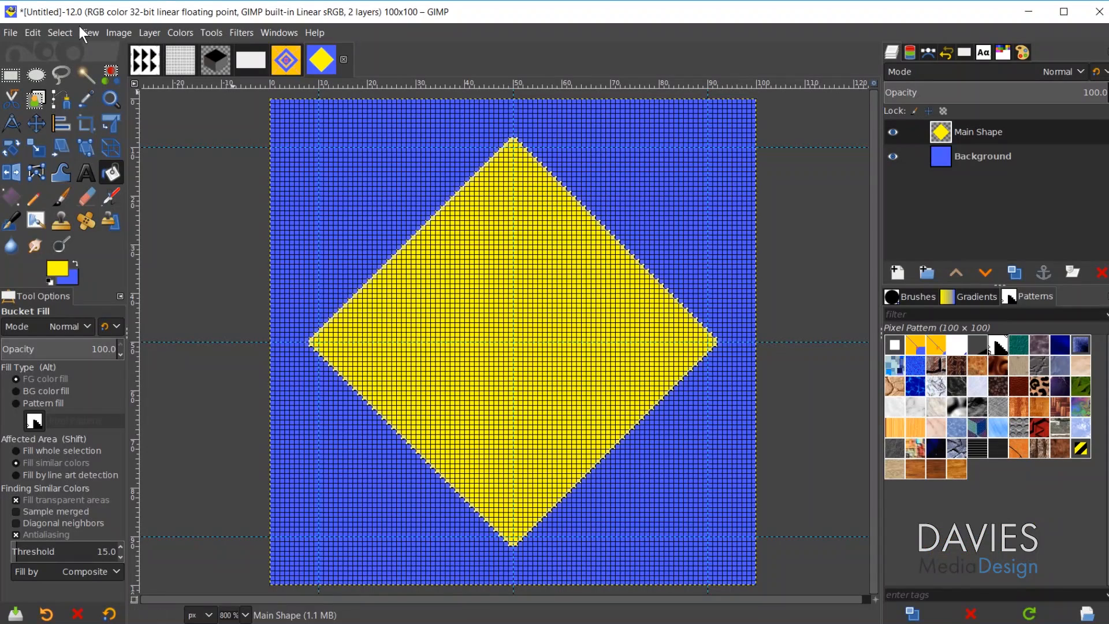
Step: Try shrinking the diamond selection by 10 px and undo the shrink
{"action": "left_click", "coordinate": [59, 34]}
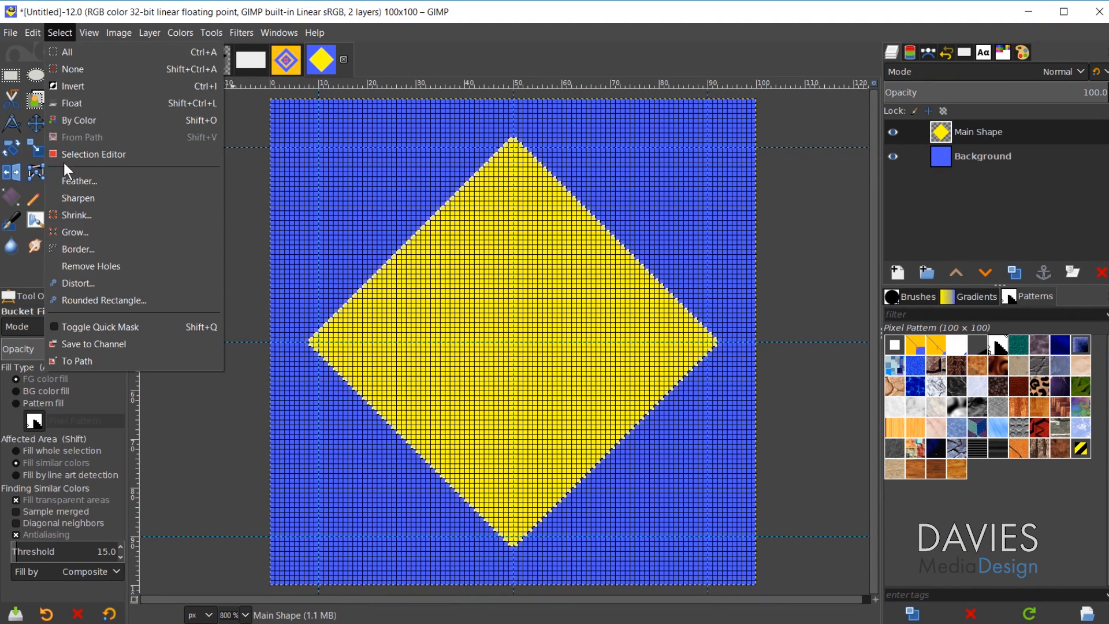
{"action": "left_click", "coordinate": [72, 216]}
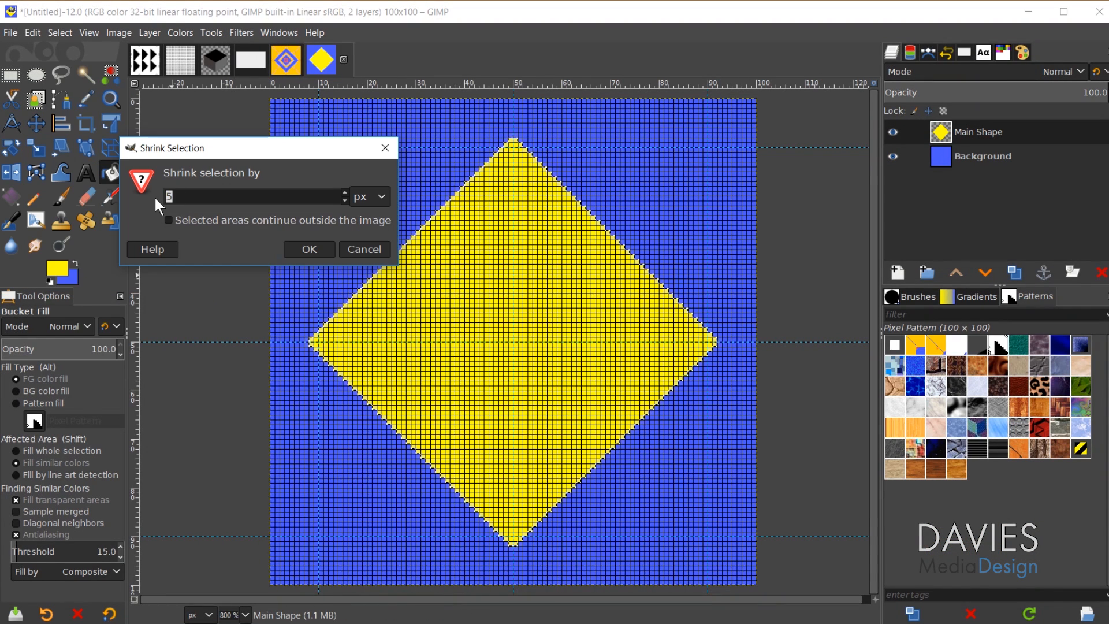
{"action": "type", "text": "10"}
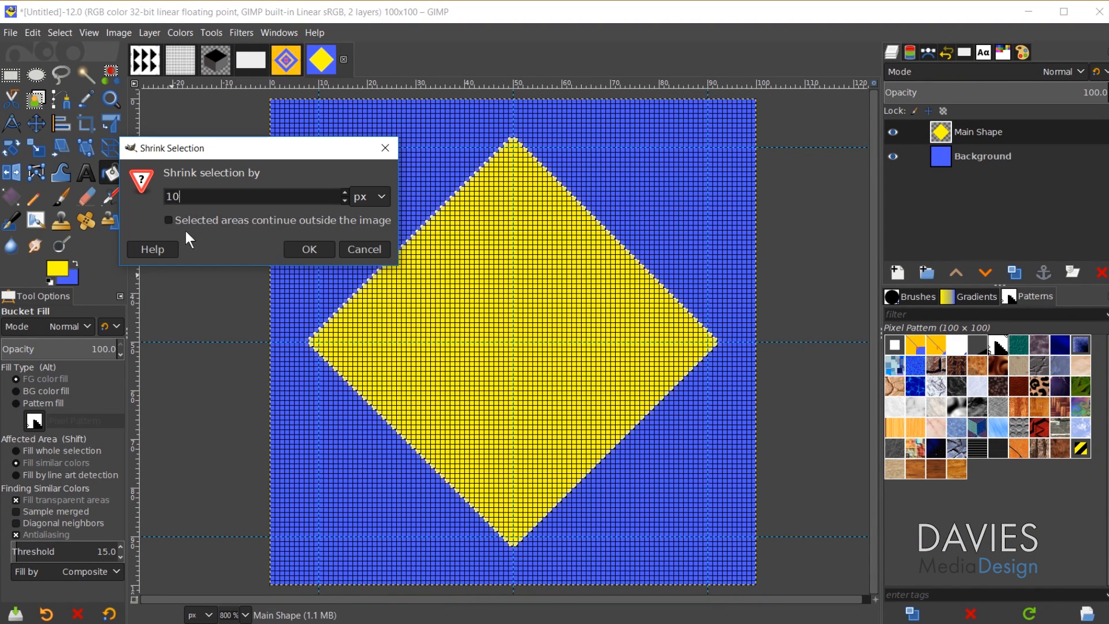
{"action": "left_click", "coordinate": [308, 251]}
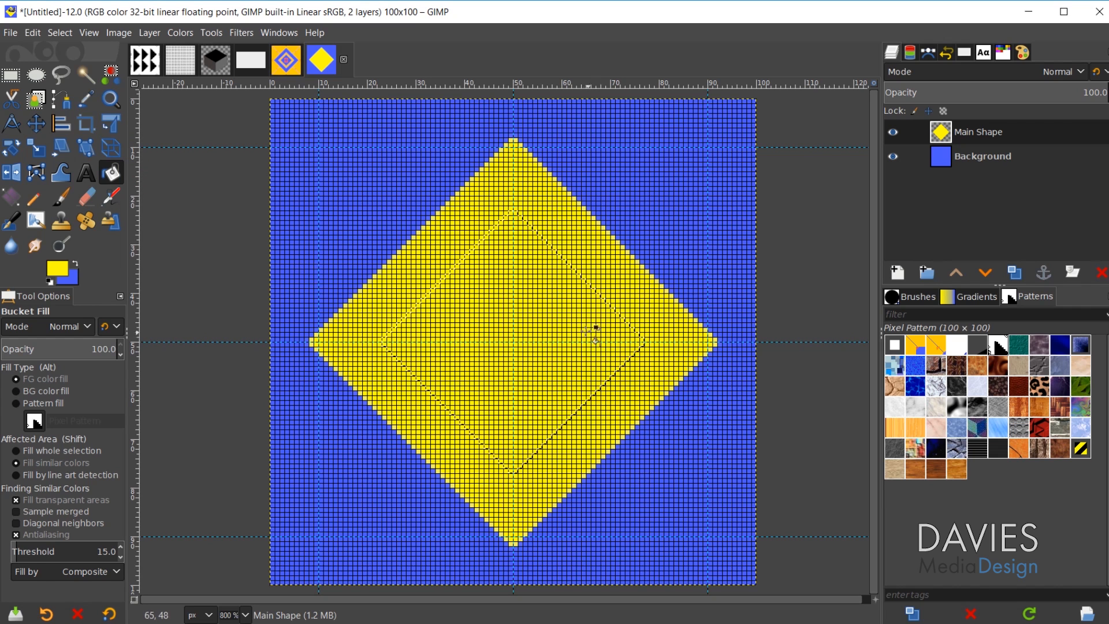
{"action": "key", "text": "ctrl+shift+a"}
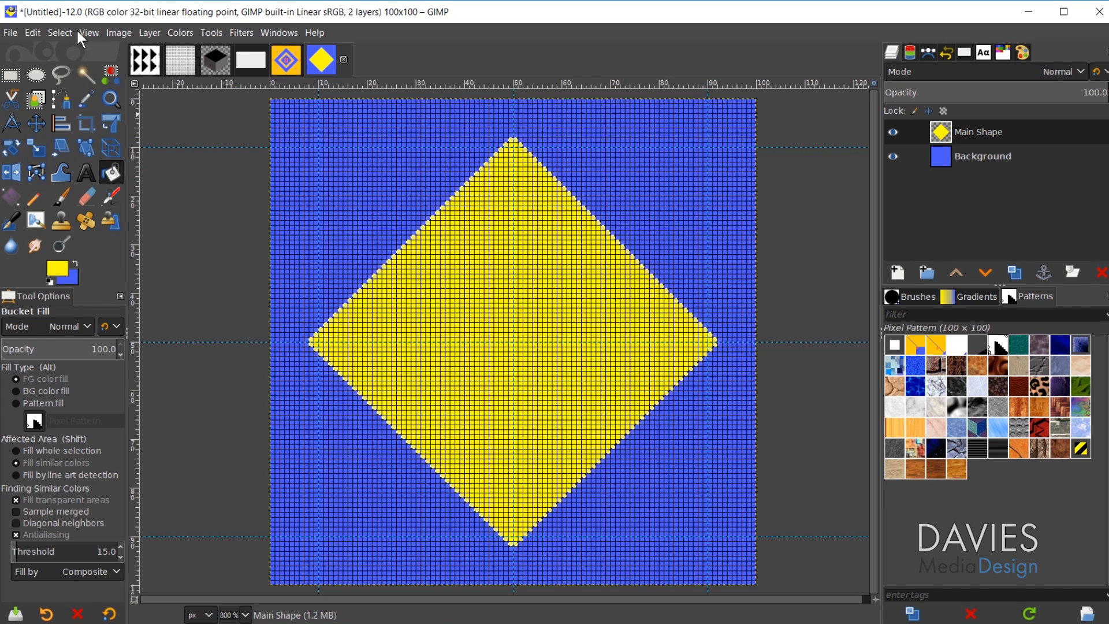
Step: Shrink the diamond selection by 15 px and delete the selected area from the Main Shape layer
{"action": "left_click", "coordinate": [61, 32]}
{"action": "left_click", "coordinate": [109, 213]}
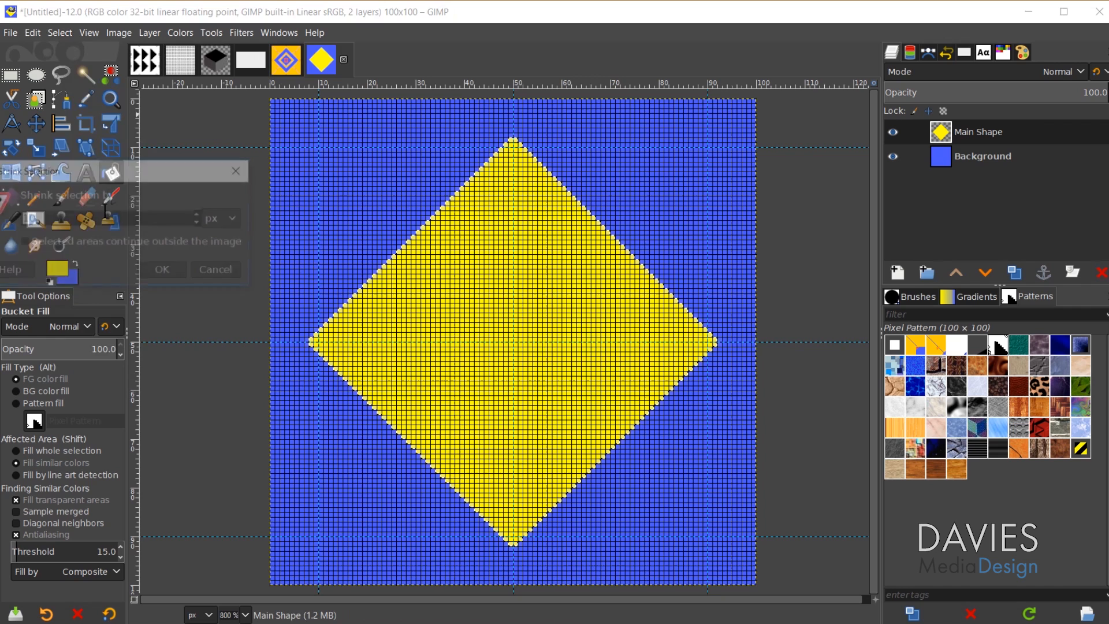
{"action": "type", "text": "15"}
{"action": "left_click", "coordinate": [154, 269]}
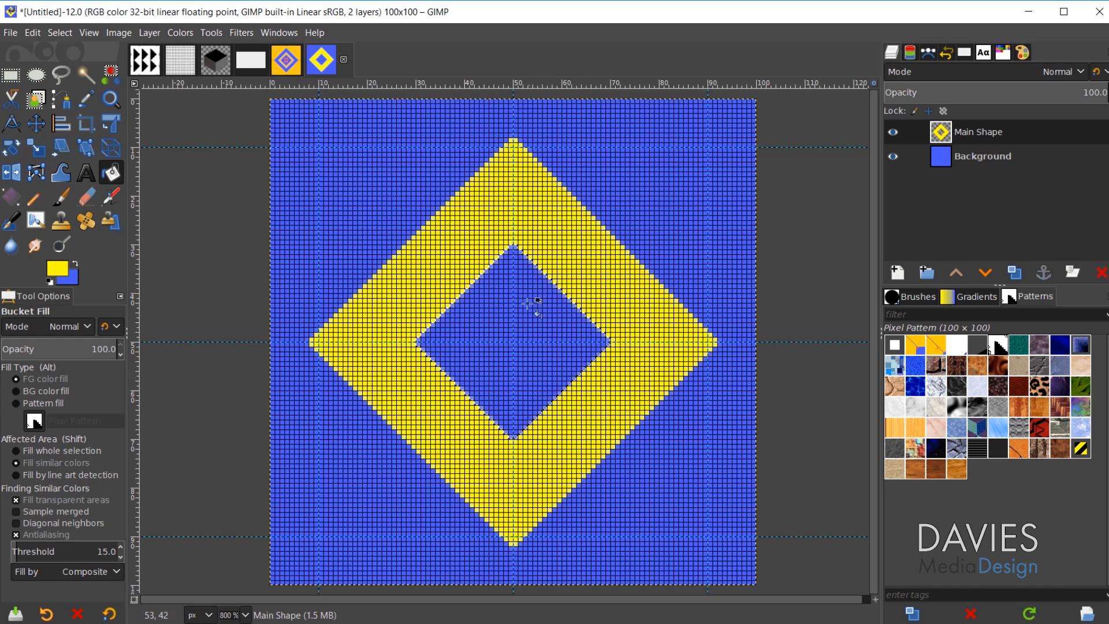
Step: Shrink the inner diamond selection by 3 px, fill it with yellow and deselect it
{"action": "left_click", "coordinate": [61, 30]}
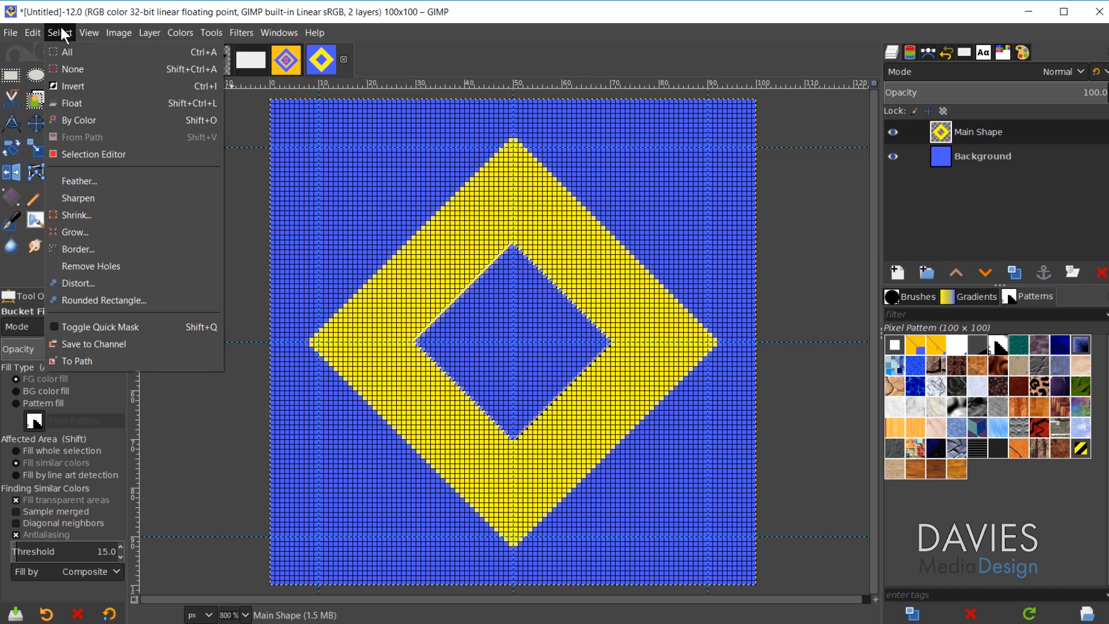
{"action": "left_click", "coordinate": [100, 199]}
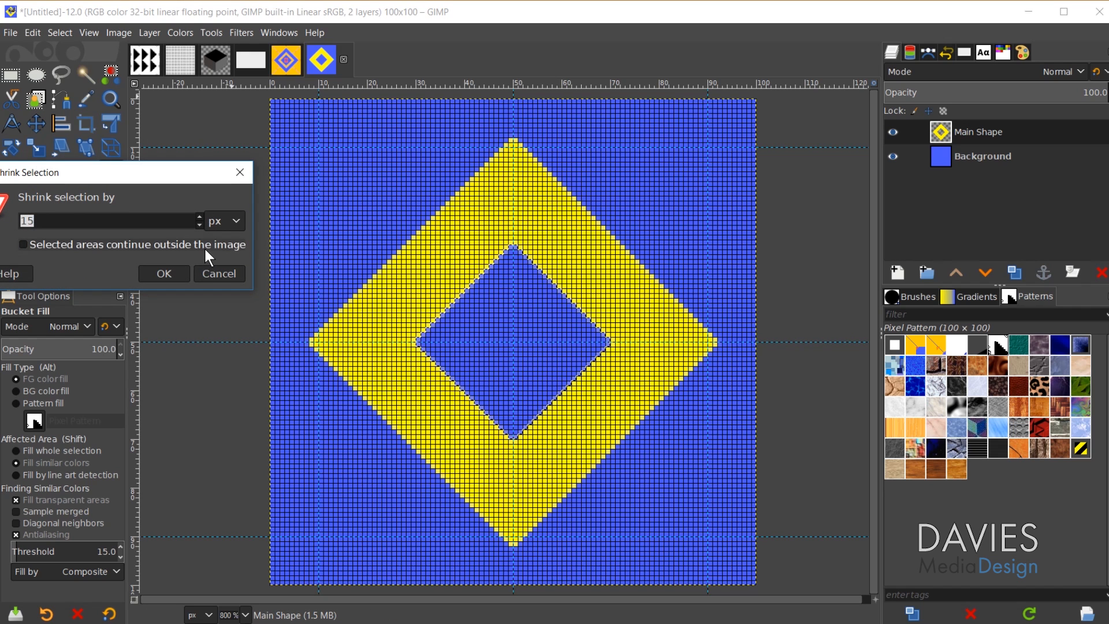
{"action": "type", "text": "3"}
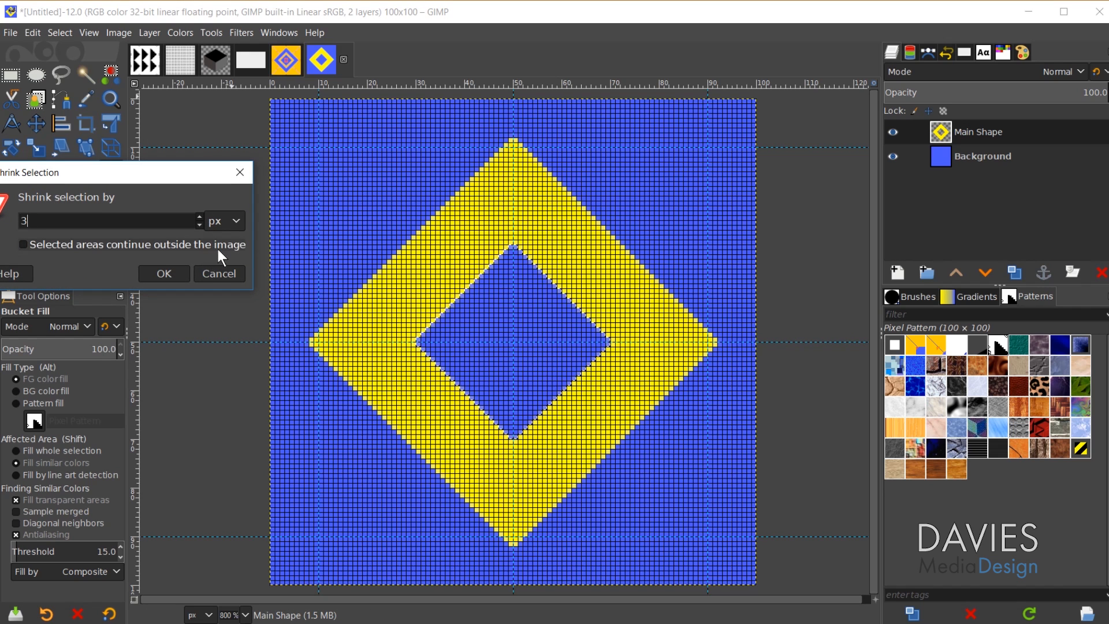
{"action": "left_click", "coordinate": [175, 273]}
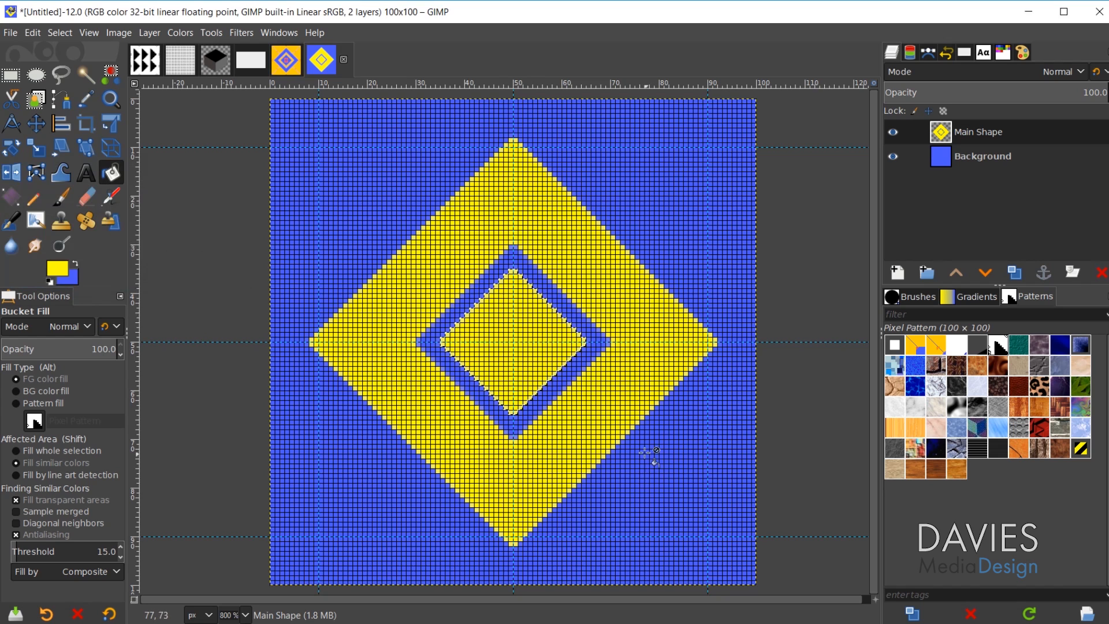
{"action": "key", "text": "ctrl+shift+a"}
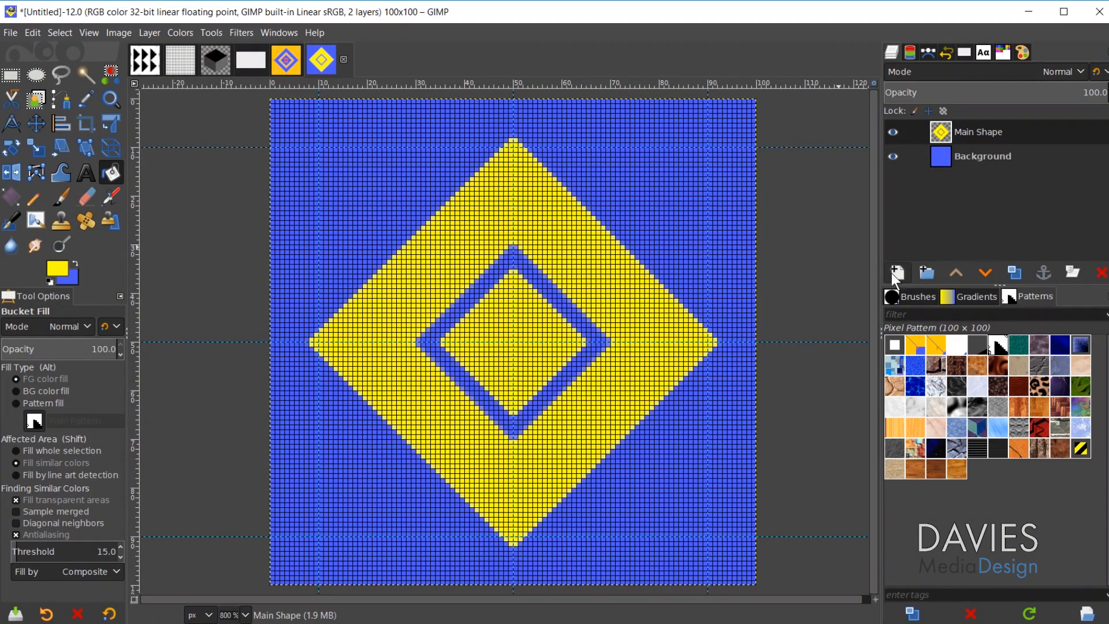
Step: Create a new 100 x 100 px transparent layer named Custom Shape
{"action": "left_click", "coordinate": [893, 269]}
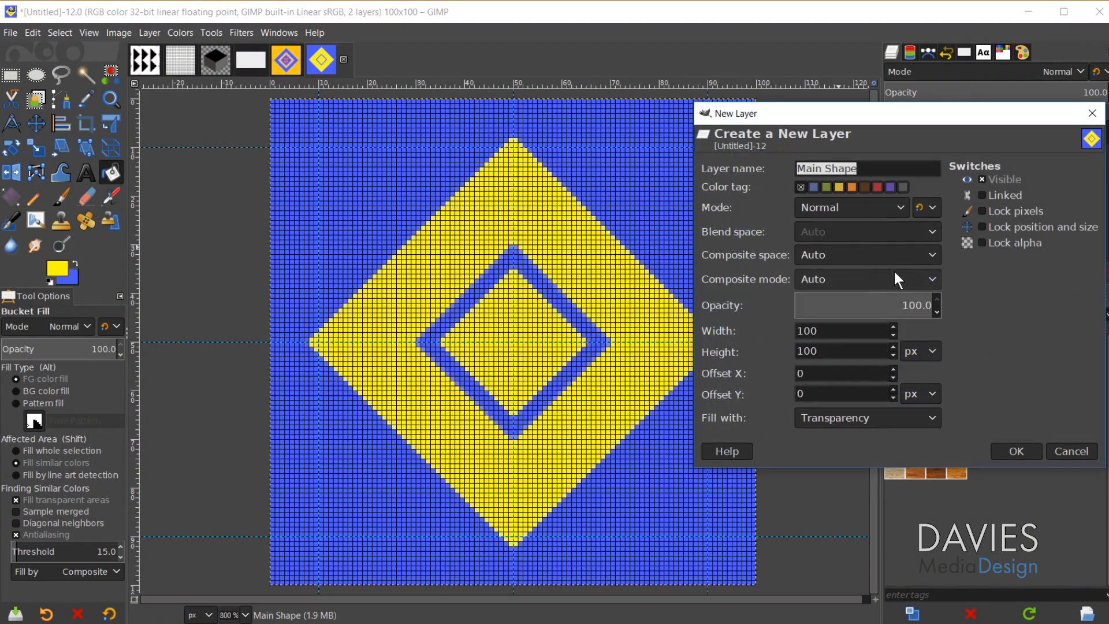
{"action": "type", "text": "Custom S"}
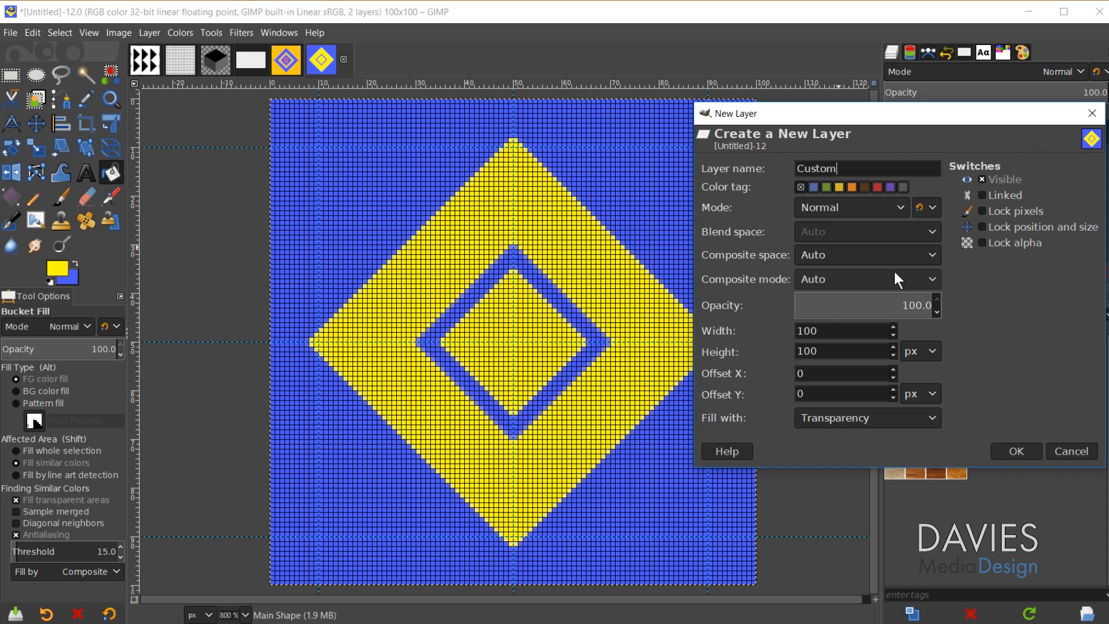
{"action": "type", "text": "hape"}
{"action": "key", "text": "Return"}
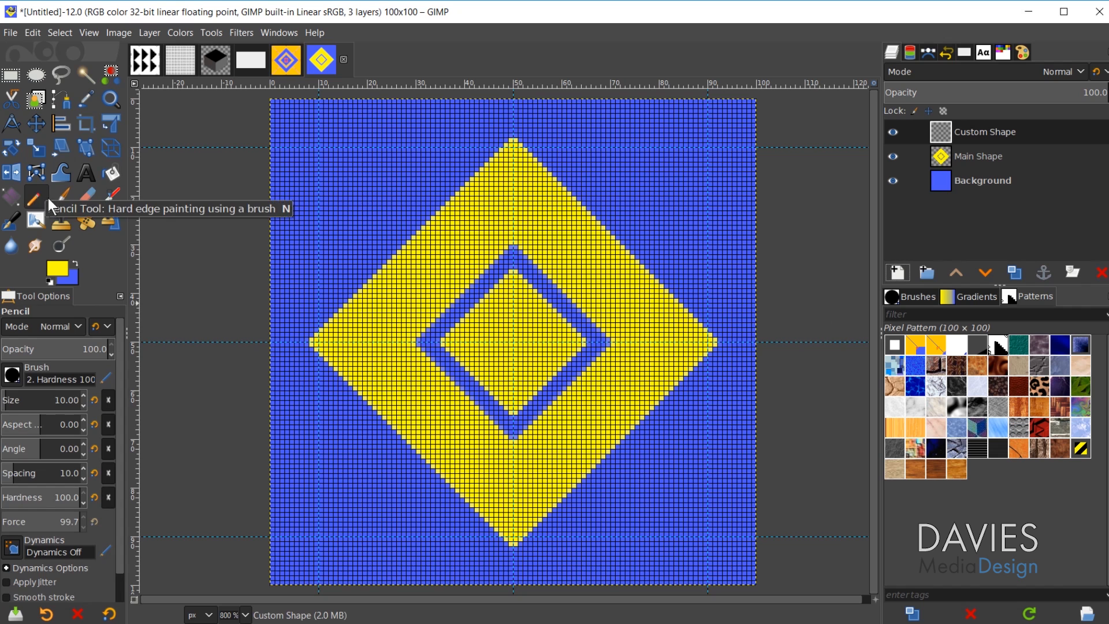
Step: Set the foreground colour to the recently used orange ff5f19 for painting with the Pencil tool
{"action": "scroll", "coordinate": [517, 347], "scroll_direction": "up", "scroll_amount": 3}
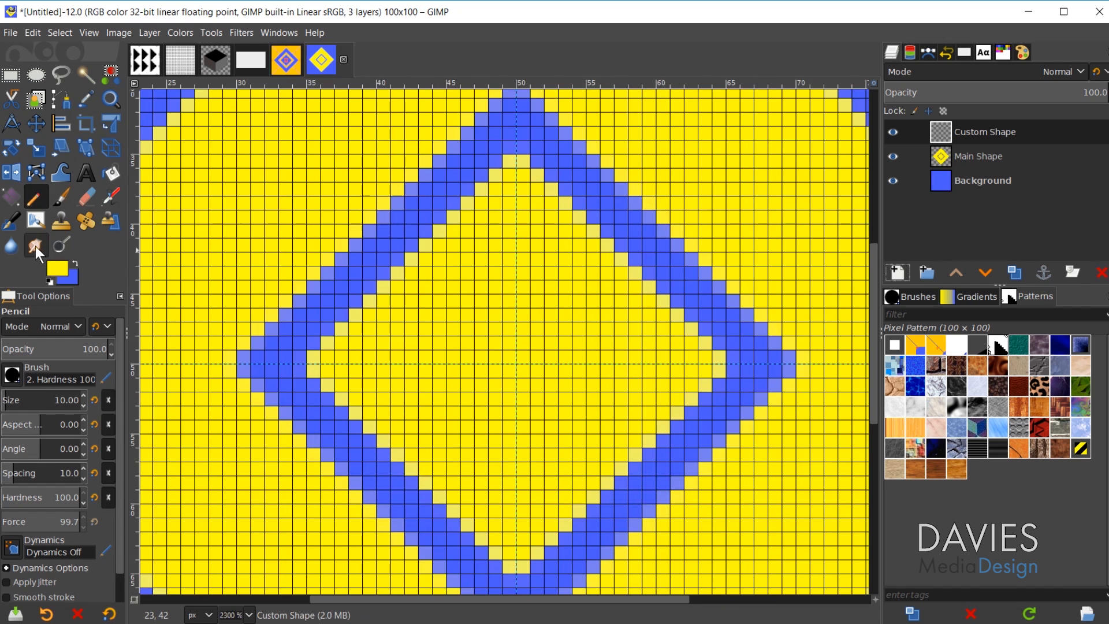
{"action": "left_click", "coordinate": [55, 270]}
{"action": "left_click", "coordinate": [211, 277]}
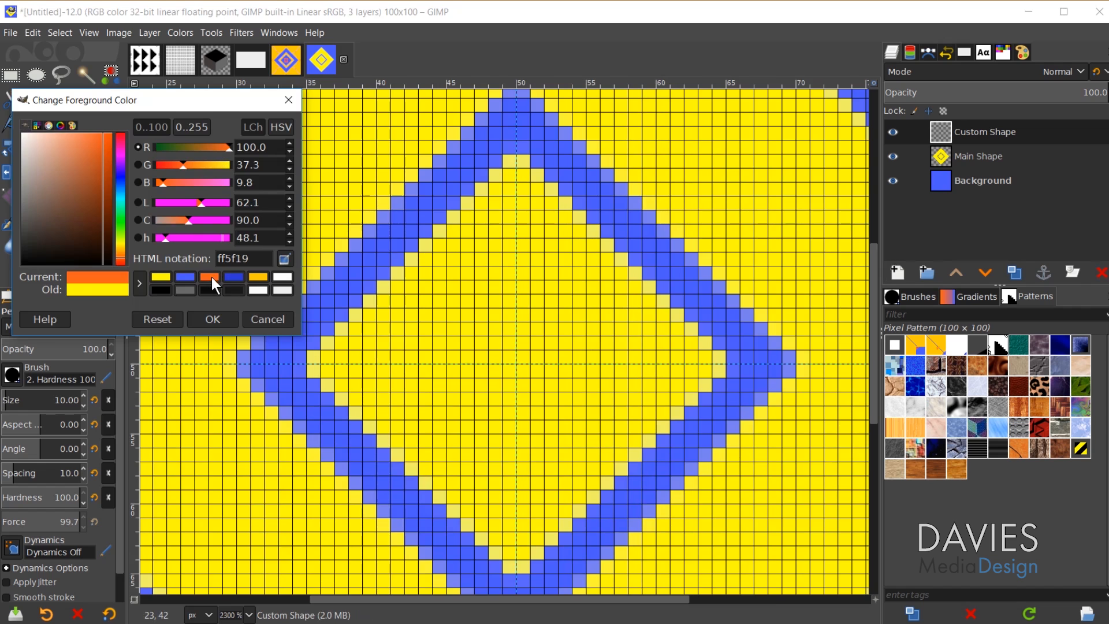
{"action": "left_click_drag", "start_coordinate": [249, 258], "coordinate": [202, 259]}
{"action": "left_click", "coordinate": [224, 322]}
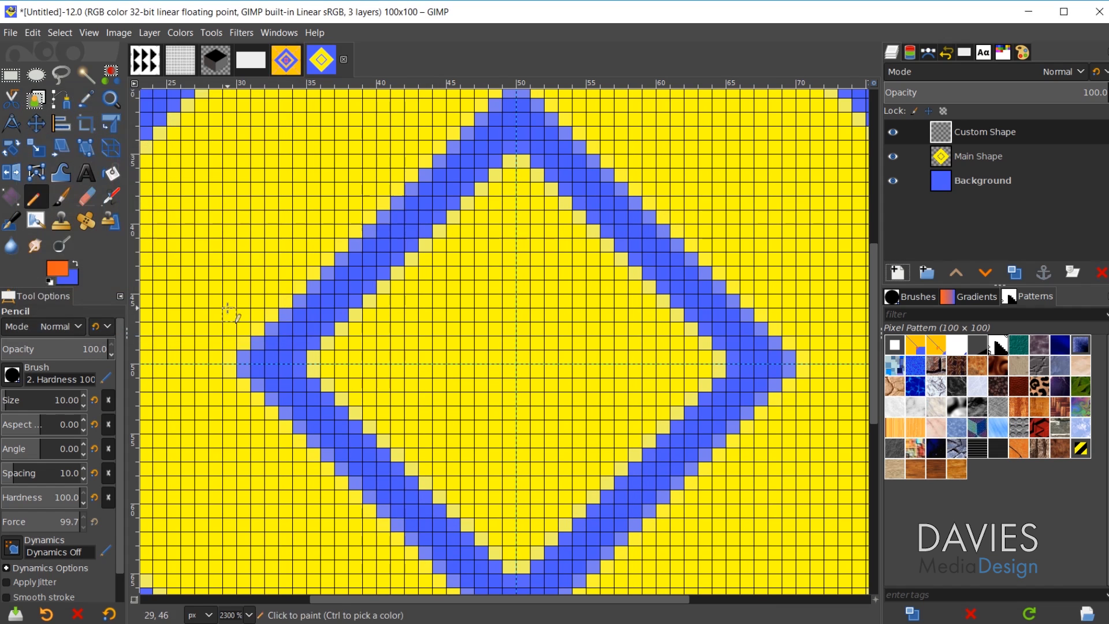
{"action": "left_click", "coordinate": [1022, 52]}
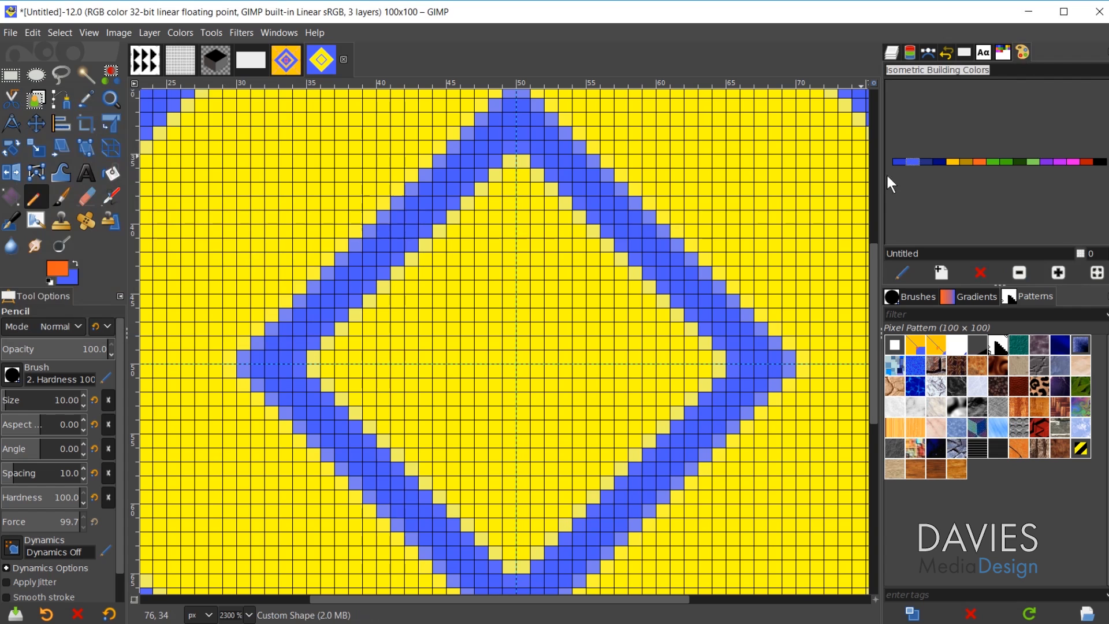
{"action": "left_click", "coordinate": [890, 53]}
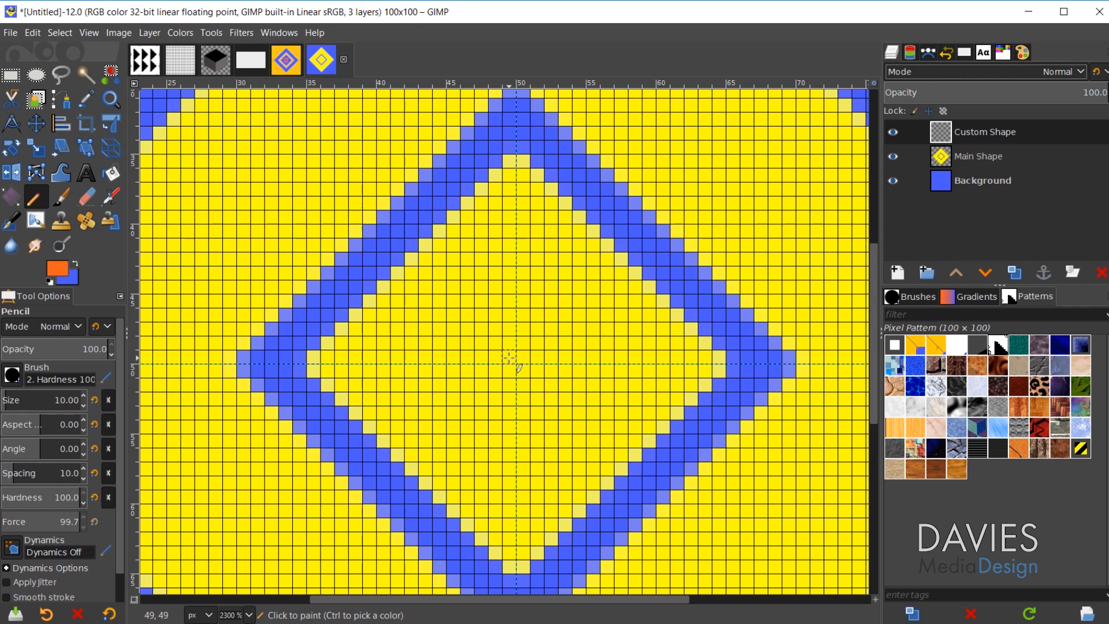
Step: Paint a vertical orange bar 2 px wide and 10 px tall, centred on the guide crossing in the Custom Shape layer
{"action": "left_click_drag", "start_coordinate": [509, 357], "coordinate": [523, 358]}
{"action": "left_click", "coordinate": [523, 345]}
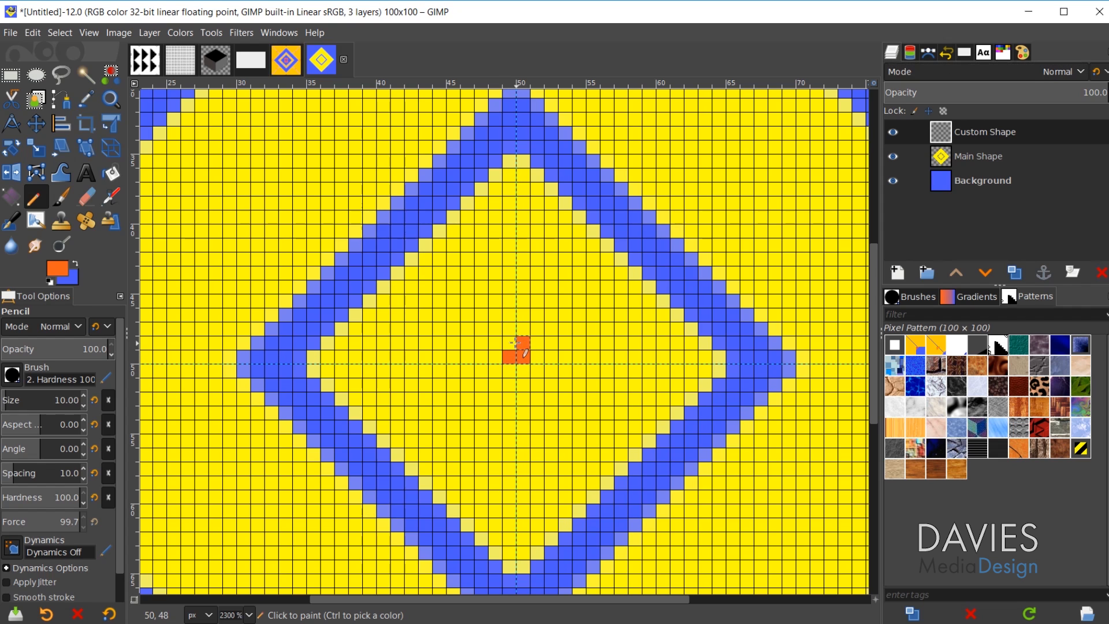
{"action": "left_click", "coordinate": [513, 344]}
{"action": "left_click", "coordinate": [512, 332]}
{"action": "left_click", "coordinate": [518, 331]}
{"action": "left_click", "coordinate": [524, 316]}
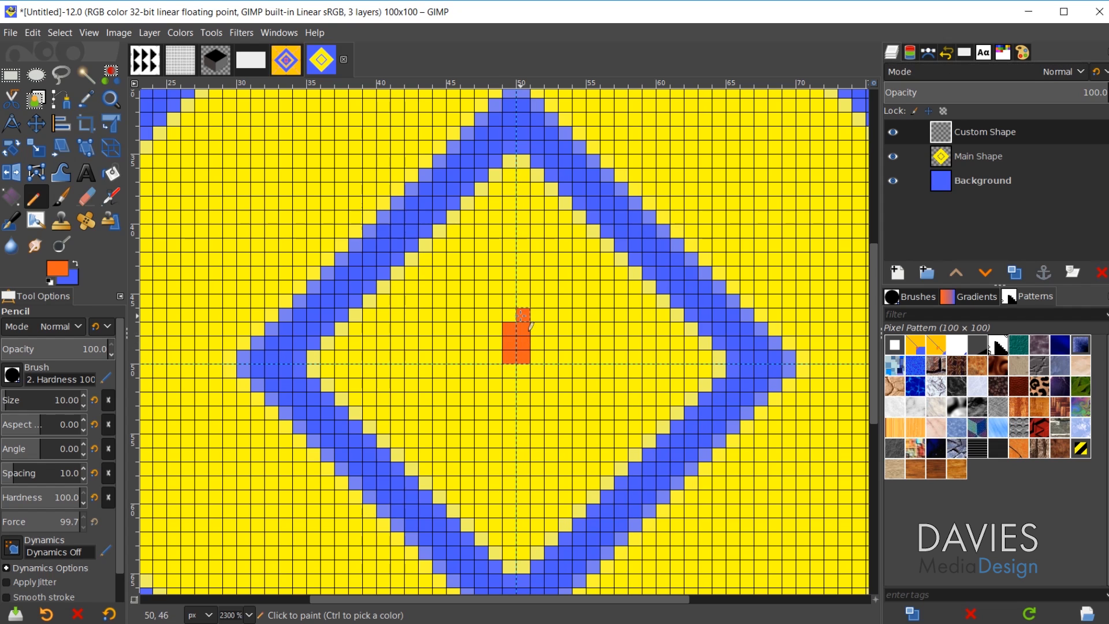
{"action": "left_click", "coordinate": [509, 315]}
{"action": "left_click", "coordinate": [523, 302]}
{"action": "left_click", "coordinate": [510, 301]}
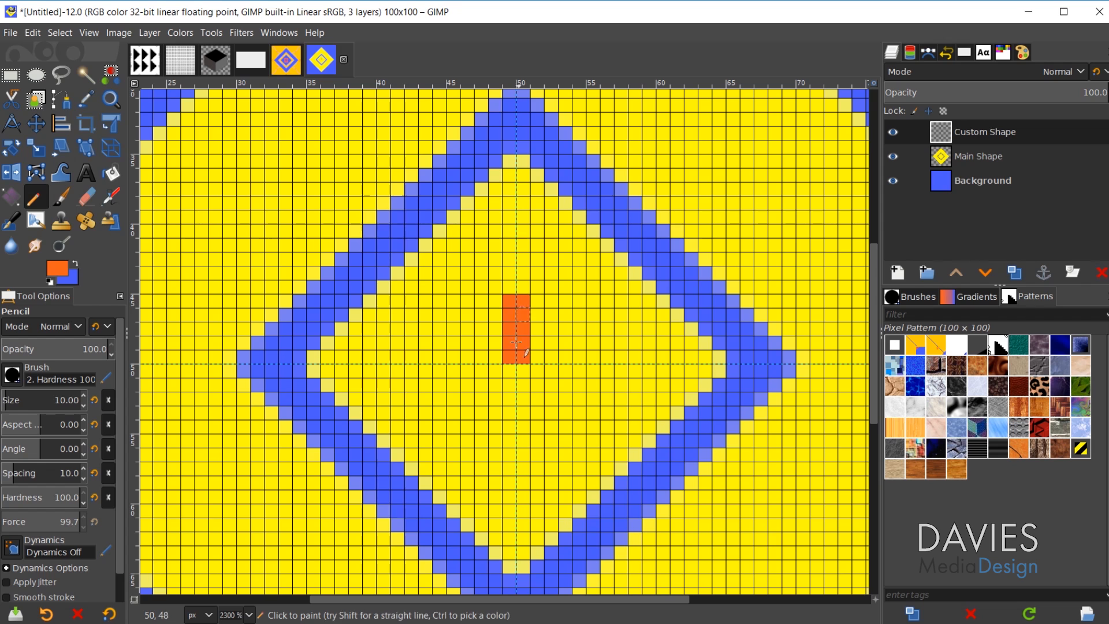
{"action": "left_click", "coordinate": [523, 371]}
{"action": "left_click", "coordinate": [509, 371]}
{"action": "left_click", "coordinate": [509, 384]}
{"action": "left_click", "coordinate": [523, 385]}
{"action": "left_click", "coordinate": [523, 399]}
{"action": "left_click", "coordinate": [509, 398]}
{"action": "left_click", "coordinate": [523, 412]}
{"action": "left_click", "coordinate": [509, 413]}
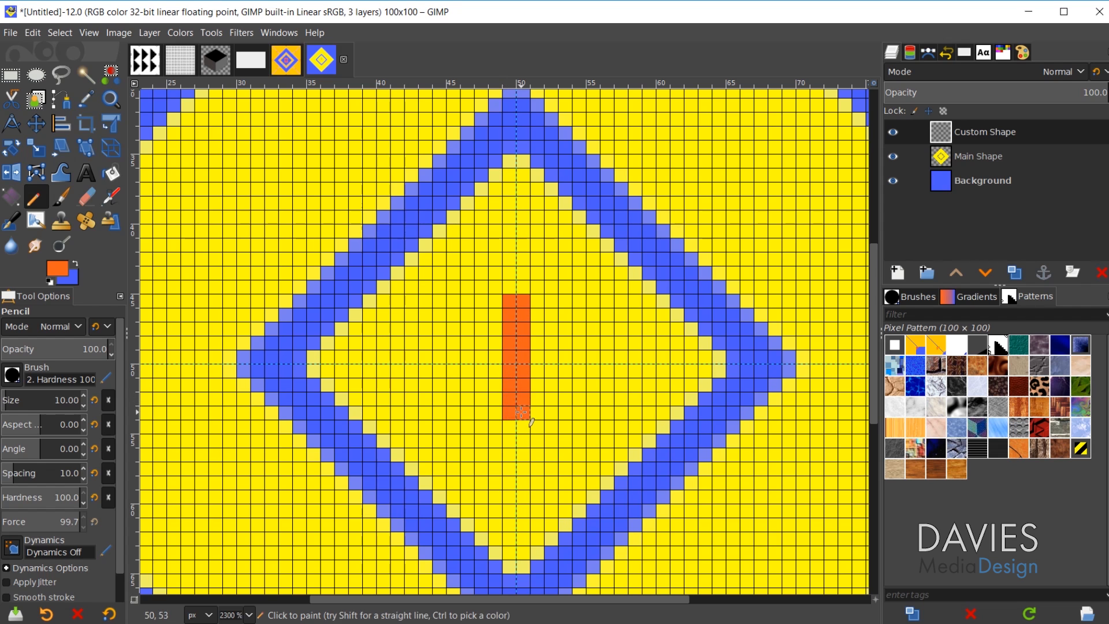
{"action": "left_click", "coordinate": [523, 426]}
{"action": "left_click", "coordinate": [509, 426]}
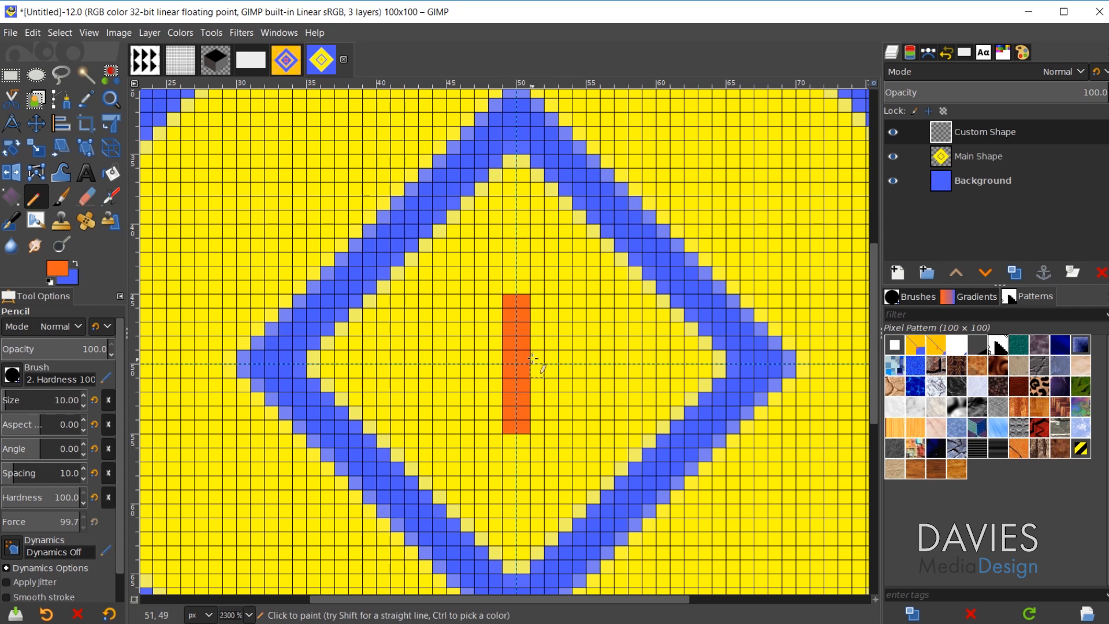
Step: Paint a horizontal orange bar 10 px wide and 2 px tall through the bar's centre to form a cross
{"action": "left_click", "coordinate": [535, 358]}
{"action": "left_click", "coordinate": [536, 371]}
{"action": "left_click", "coordinate": [550, 371]}
{"action": "left_click", "coordinate": [550, 358]}
{"action": "left_click", "coordinate": [563, 358]}
{"action": "left_click", "coordinate": [564, 371]}
{"action": "left_click", "coordinate": [576, 371]}
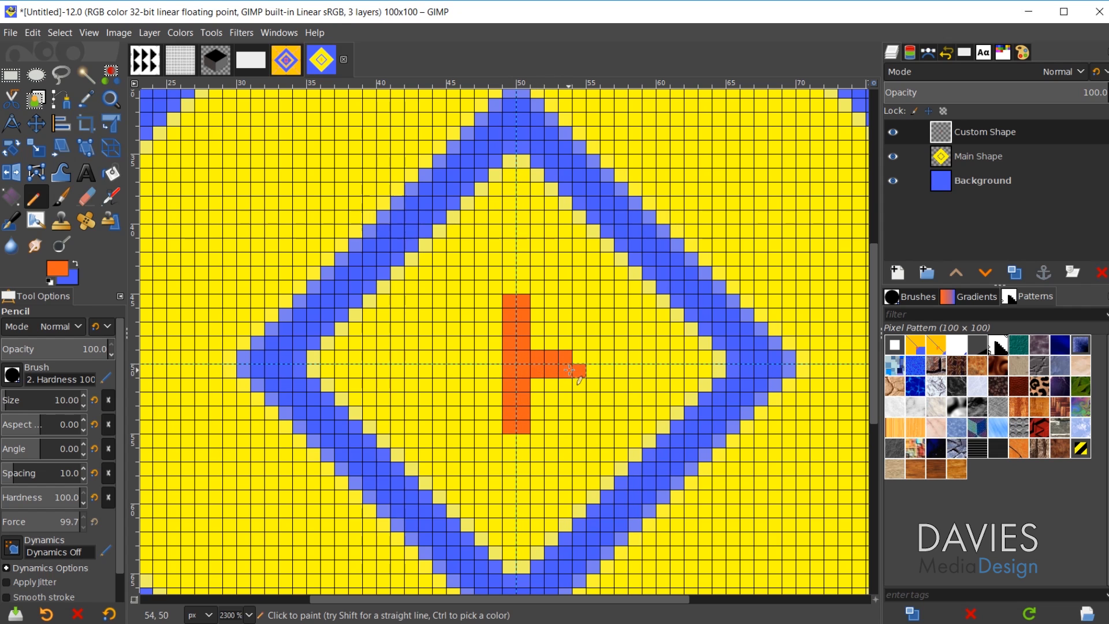
{"action": "left_click", "coordinate": [574, 357]}
{"action": "left_click", "coordinate": [495, 357]}
{"action": "left_click", "coordinate": [496, 371]}
{"action": "left_click", "coordinate": [482, 371]}
{"action": "left_click", "coordinate": [482, 357]}
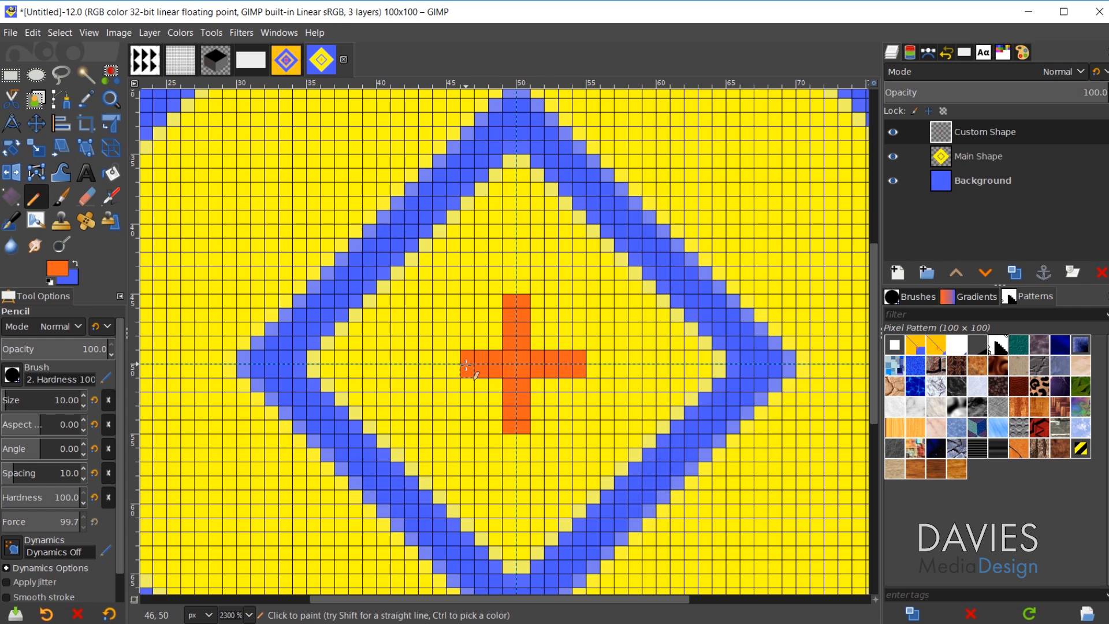
{"action": "left_click", "coordinate": [468, 357]}
{"action": "left_click", "coordinate": [468, 371]}
{"action": "left_click", "coordinate": [455, 371]}
{"action": "left_click", "coordinate": [453, 358]}
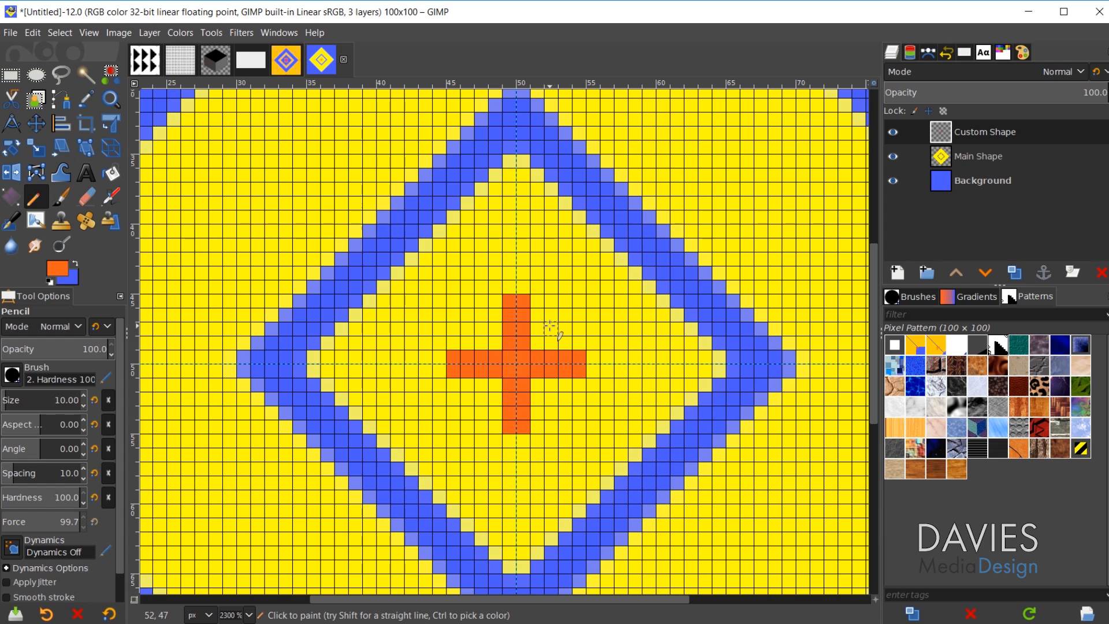
Step: Paint orange L shapes with 3 px arms in the upper-right and lower-right quadrants of the cross, one pixel away from its bars
{"action": "left_click", "coordinate": [551, 328]}
{"action": "left_click", "coordinate": [551, 314]}
{"action": "left_click", "coordinate": [552, 302]}
{"action": "left_click", "coordinate": [565, 329]}
{"action": "left_click", "coordinate": [579, 328]}
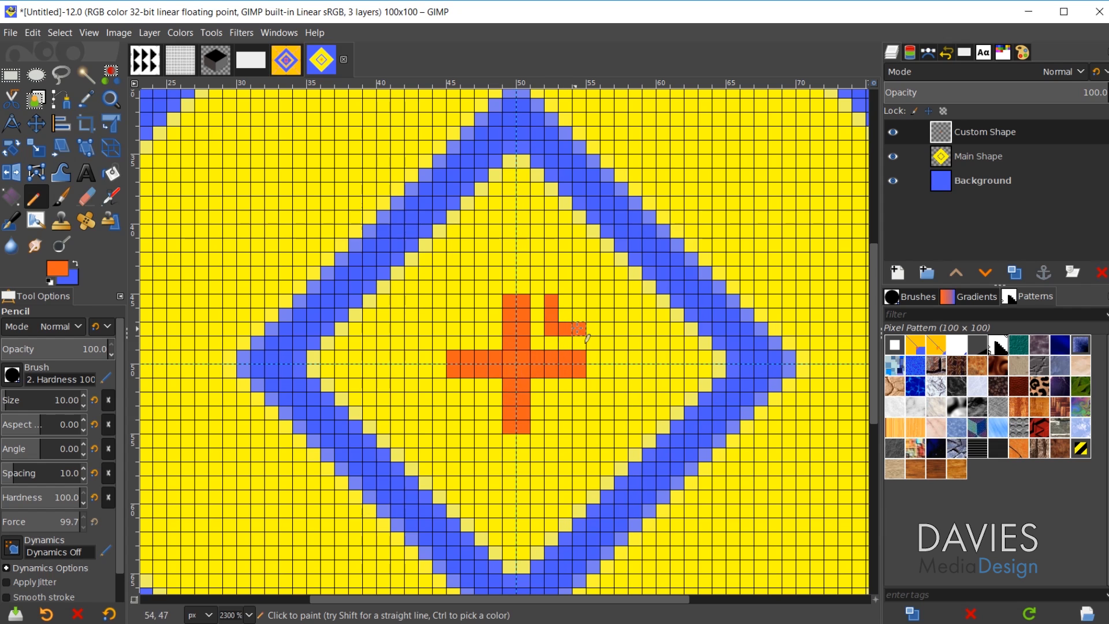
{"action": "left_click", "coordinate": [551, 412]}
{"action": "left_click", "coordinate": [550, 427]}
{"action": "left_click", "coordinate": [551, 399]}
{"action": "left_click", "coordinate": [565, 399]}
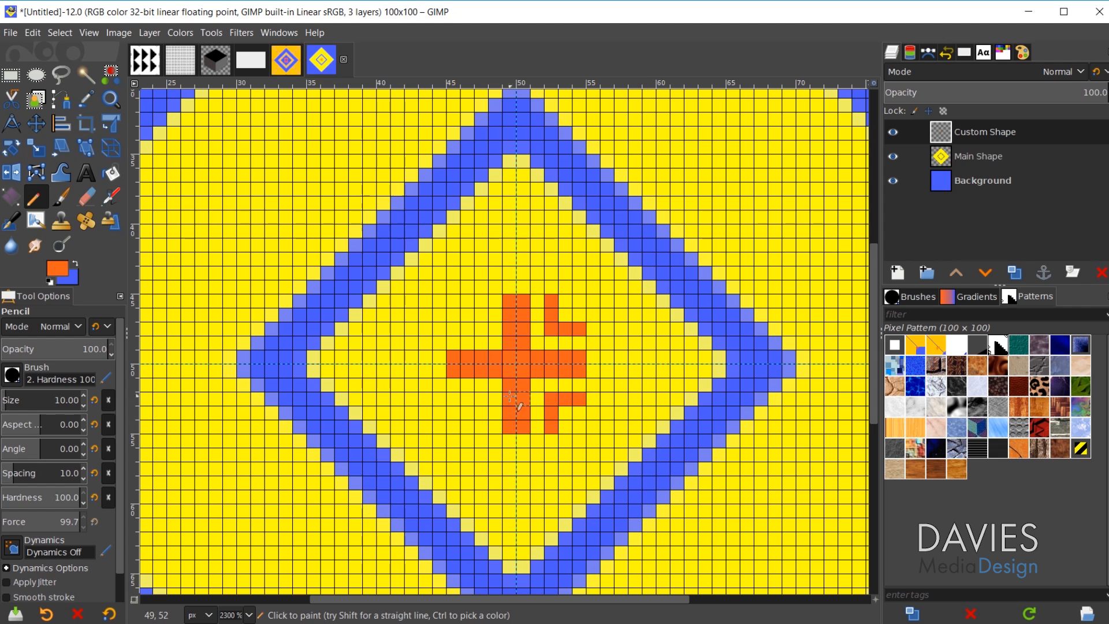
Step: Paint mirrored orange L shapes in the two left quadrants of the cross and a single orange pixel at each outer corner
{"action": "left_click", "coordinate": [453, 399]}
{"action": "left_click", "coordinate": [467, 398]}
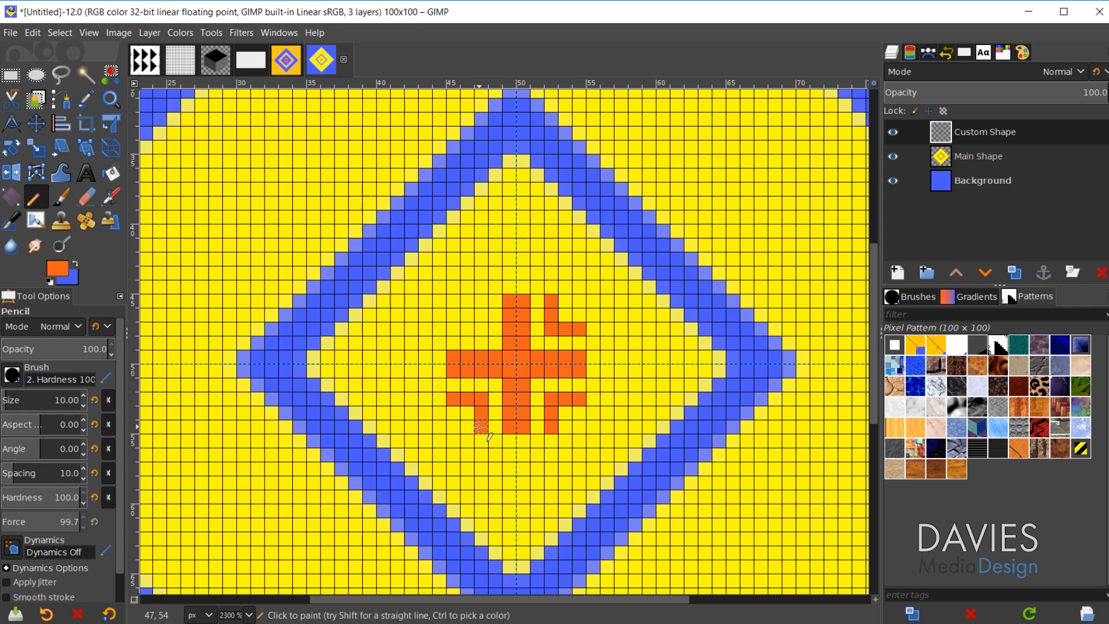
{"action": "left_click", "coordinate": [479, 427]}
{"action": "left_click", "coordinate": [467, 329]}
{"action": "left_click", "coordinate": [480, 330]}
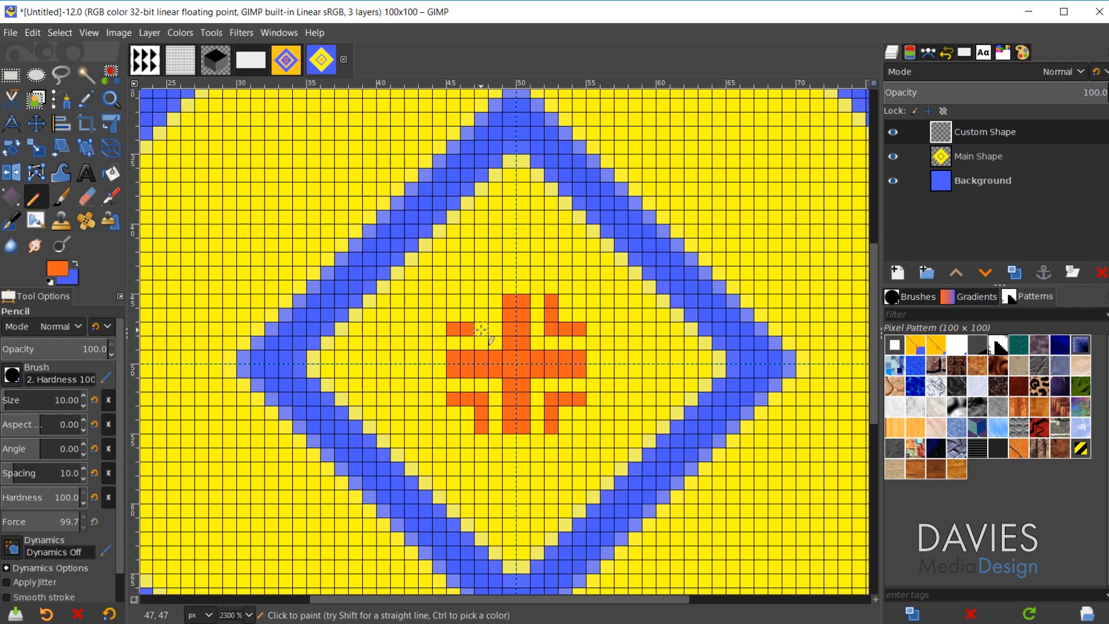
{"action": "left_click", "coordinate": [481, 316]}
{"action": "left_click", "coordinate": [481, 302]}
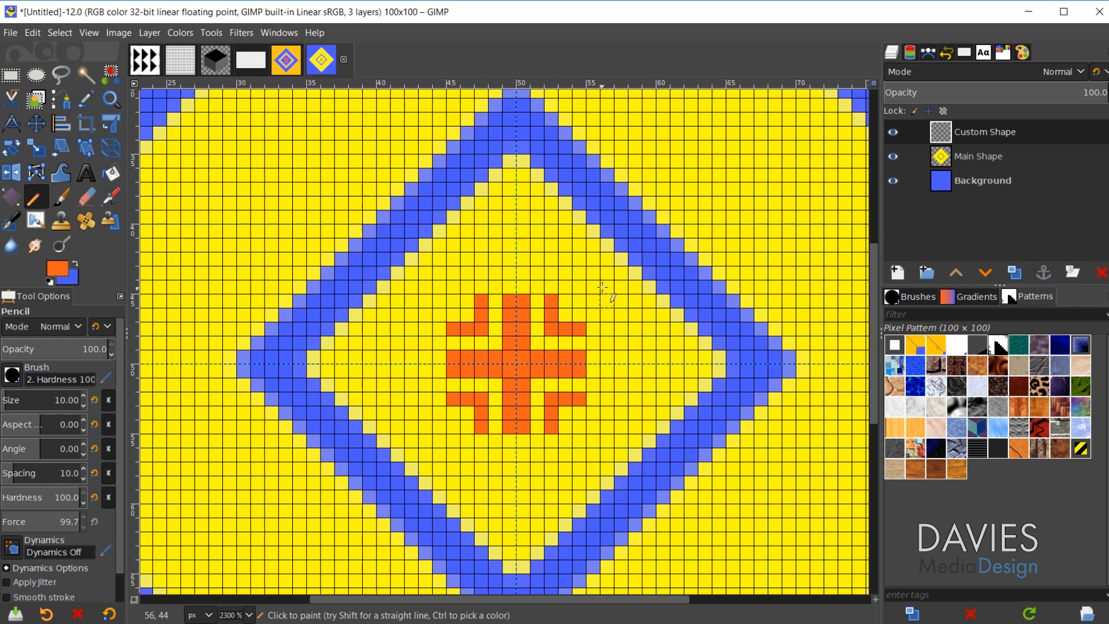
{"action": "left_click", "coordinate": [578, 302]}
{"action": "left_click", "coordinate": [578, 427]}
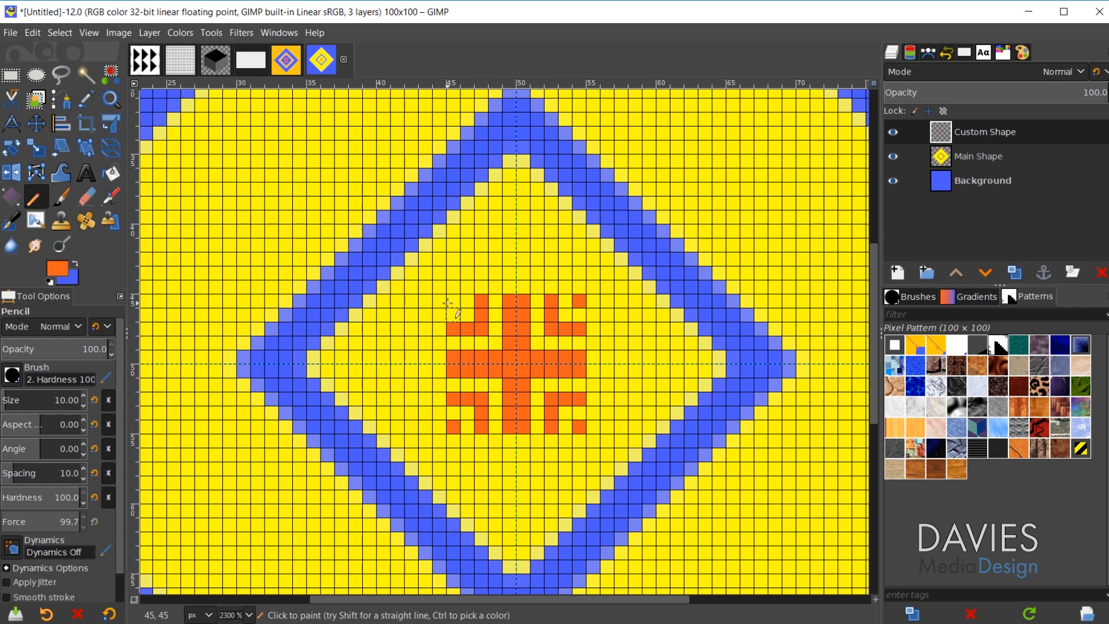
Step: Draw a rectangular selection around the centre of the diamond and set its size to 40 x 40 px
{"action": "scroll", "coordinate": [448, 303], "scroll_direction": "down", "scroll_amount": 3}
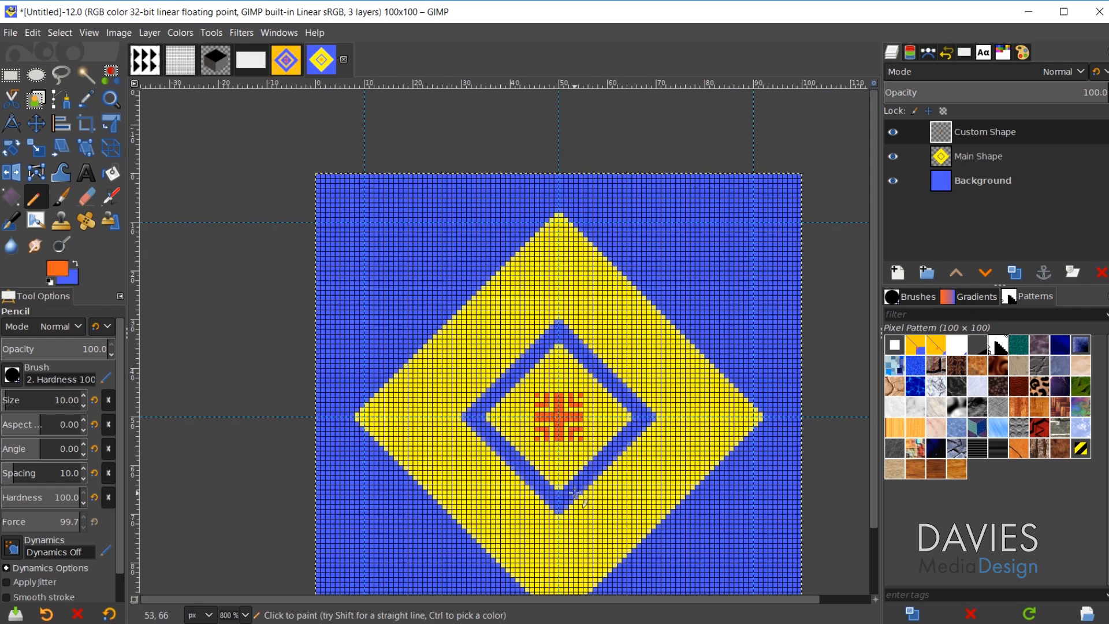
{"action": "scroll", "coordinate": [576, 494], "scroll_direction": "down", "scroll_amount": 3}
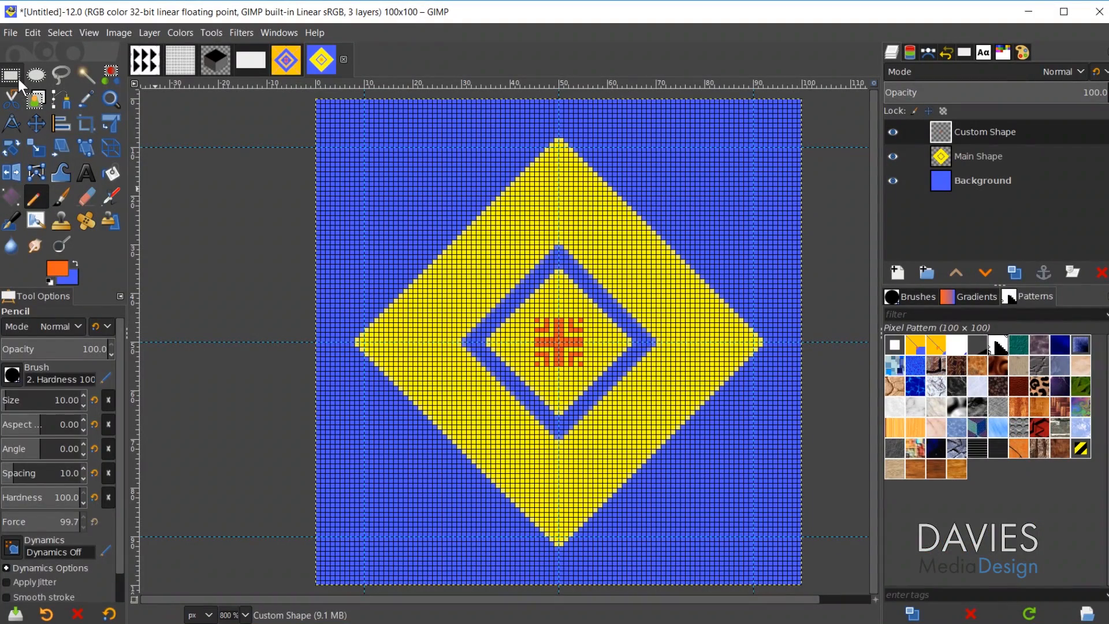
{"action": "left_click", "coordinate": [15, 74]}
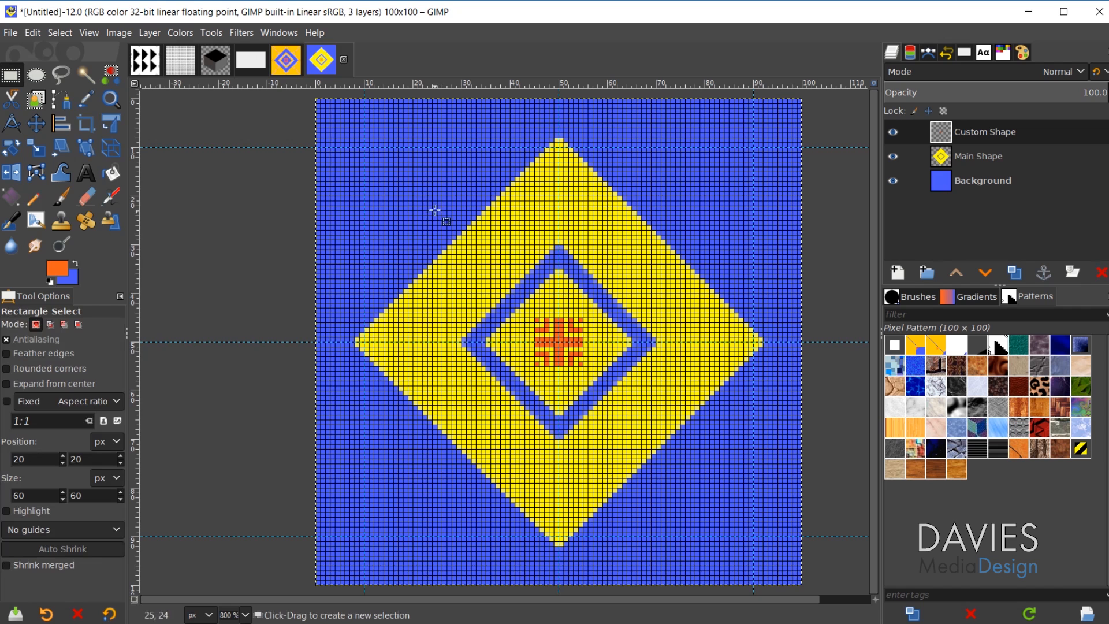
{"action": "left_click_drag", "start_coordinate": [435, 210], "coordinate": [692, 488]}
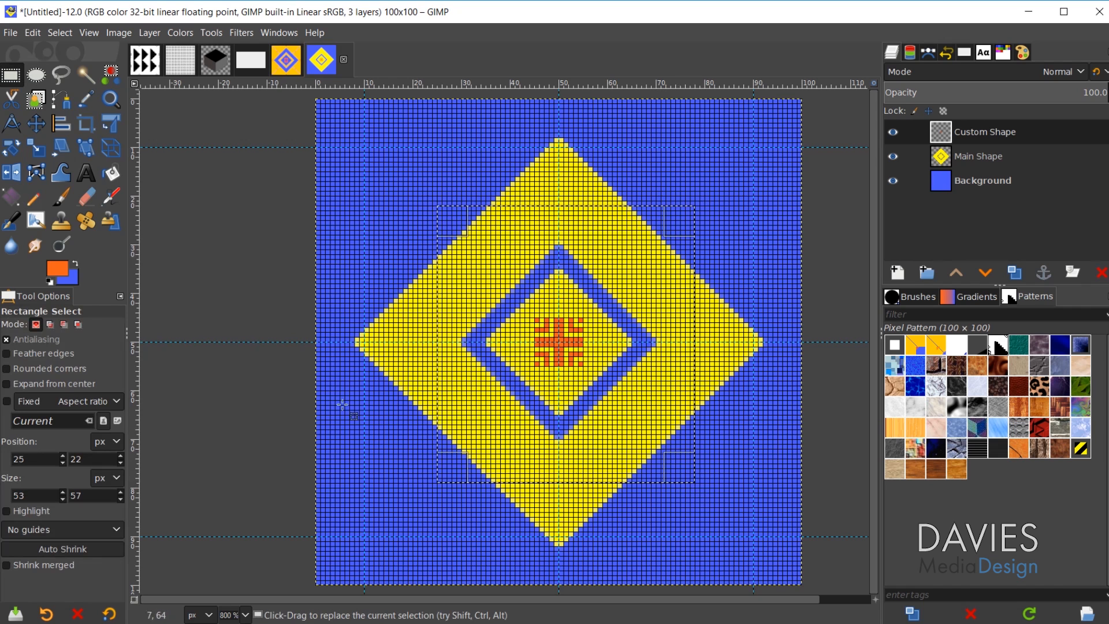
{"action": "double_click", "coordinate": [46, 495]}
{"action": "type", "text": "40"}
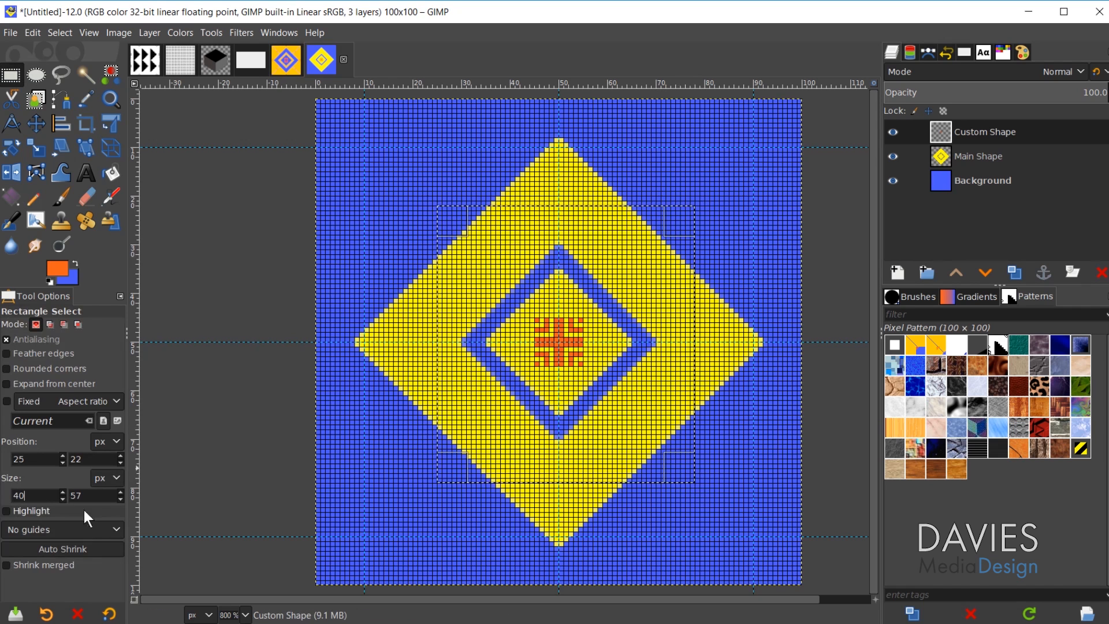
{"action": "double_click", "coordinate": [97, 496]}
{"action": "type", "text": "40"}
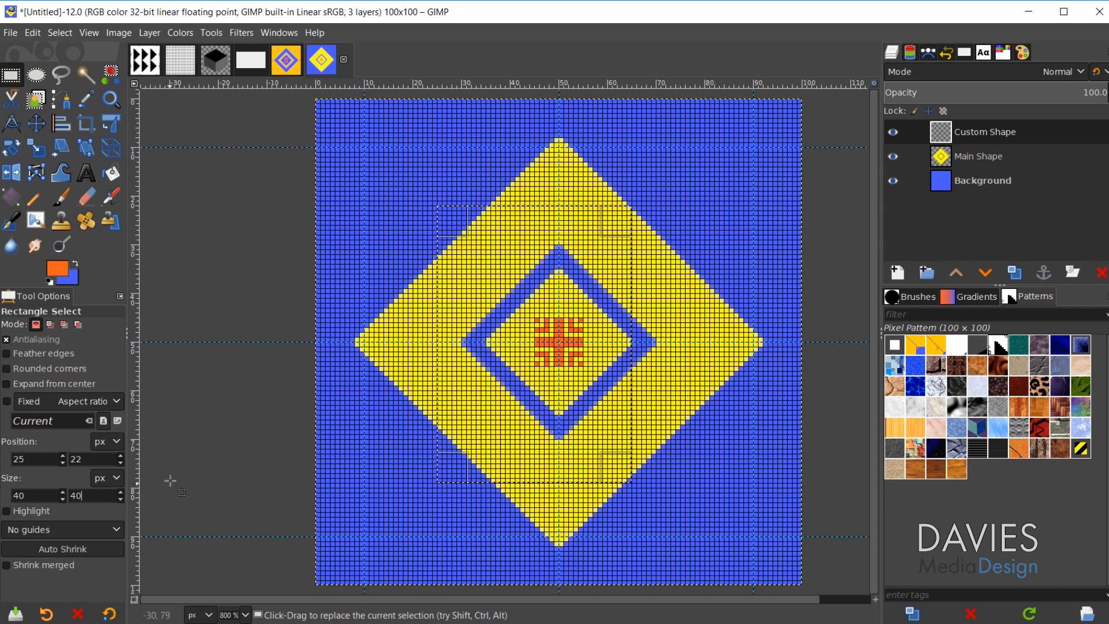
Step: Move the 40 x 40 px selection so it is centred on the inner diamond and switch to the Pencil tool
{"action": "left_click", "coordinate": [47, 495]}
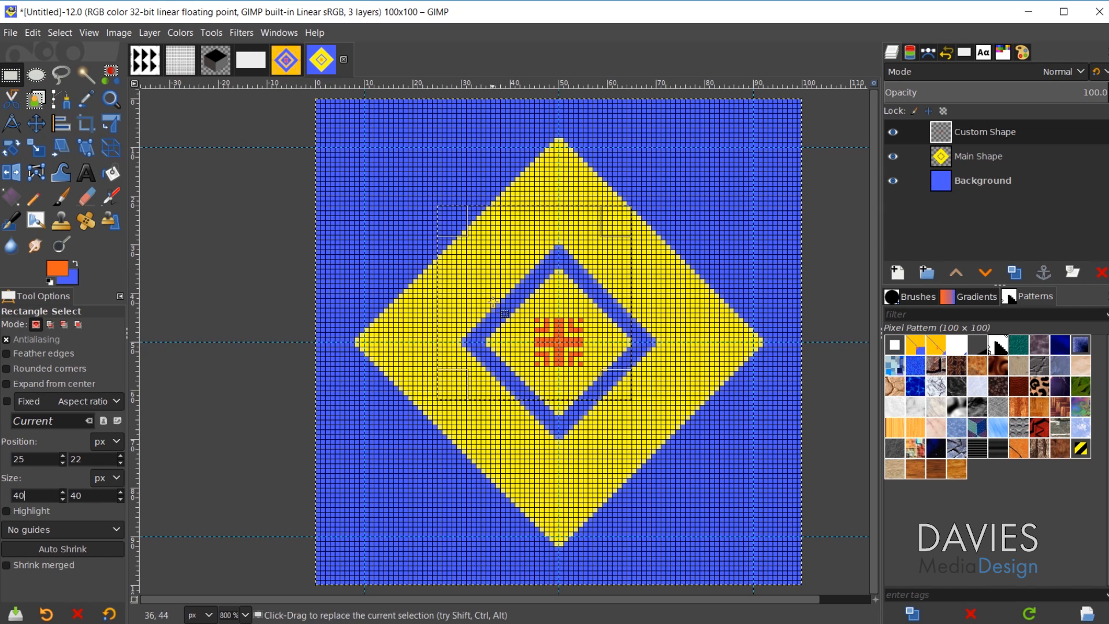
{"action": "left_click_drag", "start_coordinate": [496, 266], "coordinate": [521, 301]}
{"action": "key", "text": "5"}
{"action": "key", "text": "n"}
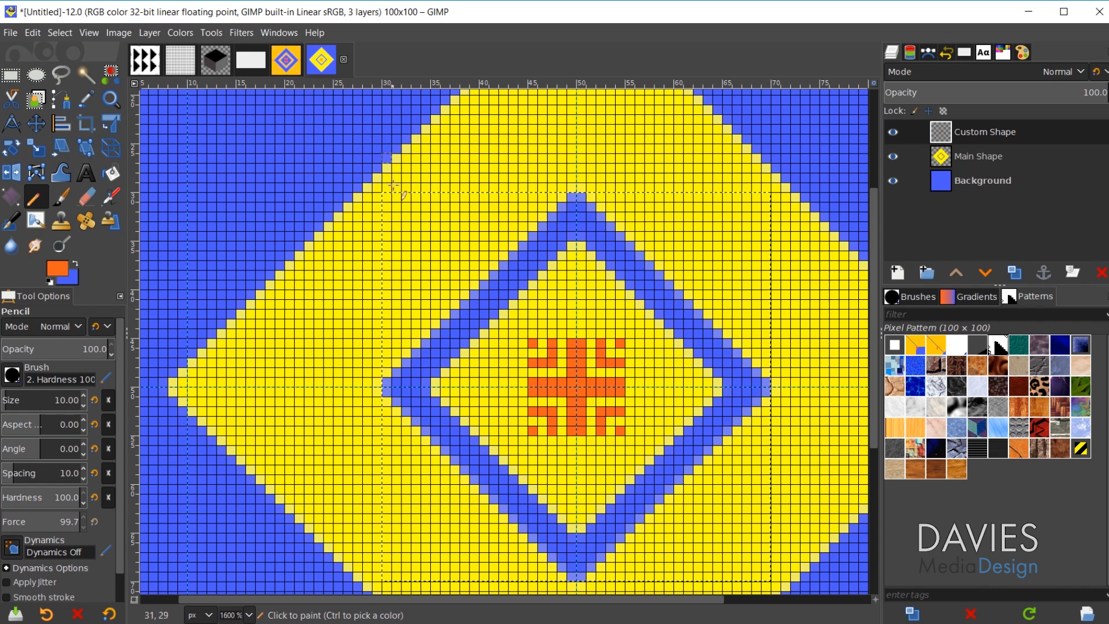
Step: Paint an orange L-shaped bracket with 4 px arms just inside each of the four corners of the selection
{"action": "scroll", "coordinate": [640, 289], "scroll_direction": "down", "scroll_amount": 1}
{"action": "scroll", "coordinate": [604, 461], "scroll_direction": "up", "scroll_amount": 1}
{"action": "left_click_drag", "start_coordinate": [386, 216], "coordinate": [392, 194]}
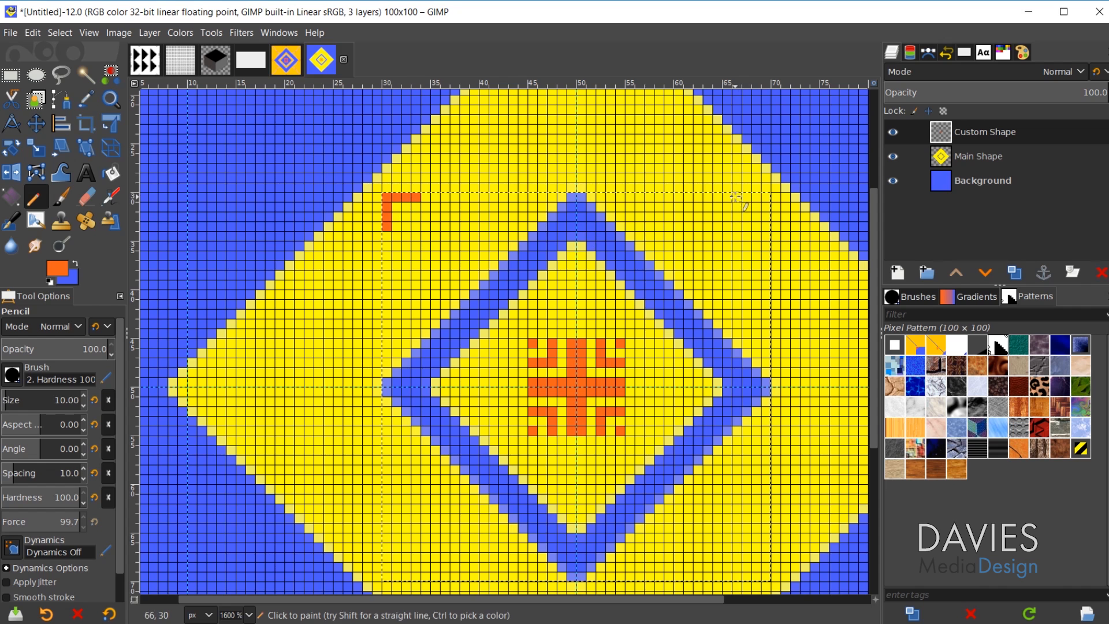
{"action": "mouse_move", "coordinate": [747, 197]}
{"action": "left_mouse_down"}
{"action": "mouse_move", "coordinate": [767, 198]}
{"action": "mouse_move", "coordinate": [770, 234]}
{"action": "left_mouse_up"}
{"action": "scroll", "coordinate": [750, 414], "scroll_direction": "down", "scroll_amount": 5}
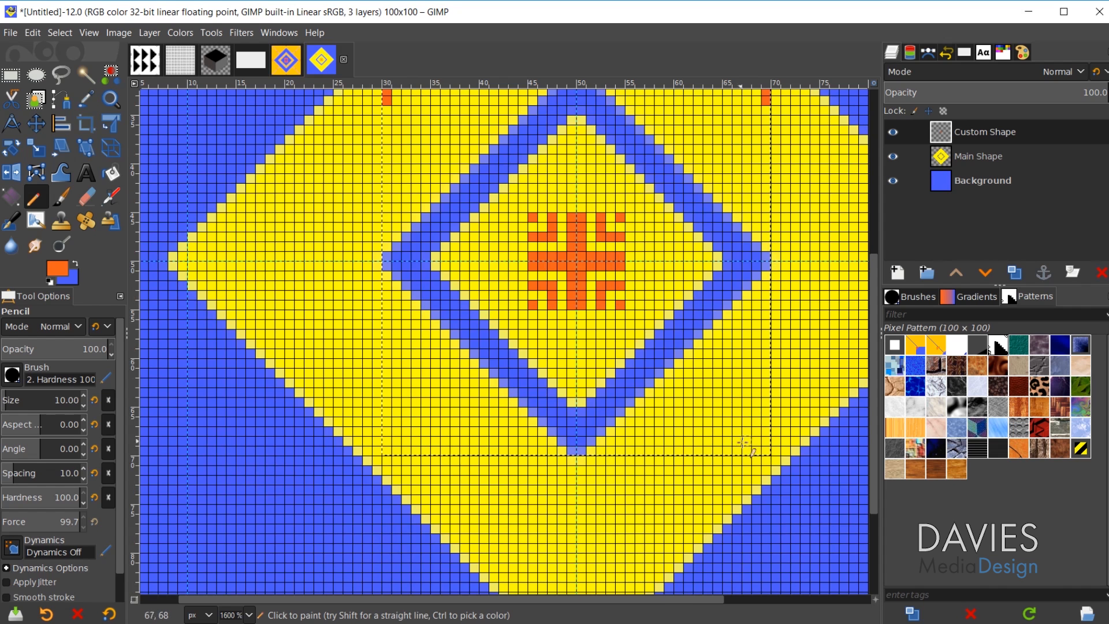
{"action": "mouse_move", "coordinate": [740, 452]}
{"action": "left_mouse_down"}
{"action": "mouse_move", "coordinate": [763, 449]}
{"action": "mouse_move", "coordinate": [769, 420]}
{"action": "left_mouse_up"}
{"action": "mouse_move", "coordinate": [387, 422]}
{"action": "left_mouse_down"}
{"action": "mouse_move", "coordinate": [387, 438]}
{"action": "mouse_move", "coordinate": [415, 451]}
{"action": "left_mouse_up"}
{"action": "scroll", "coordinate": [663, 378], "scroll_direction": "down", "scroll_amount": 2}
{"action": "scroll", "coordinate": [628, 352], "scroll_direction": "up", "scroll_amount": 2}
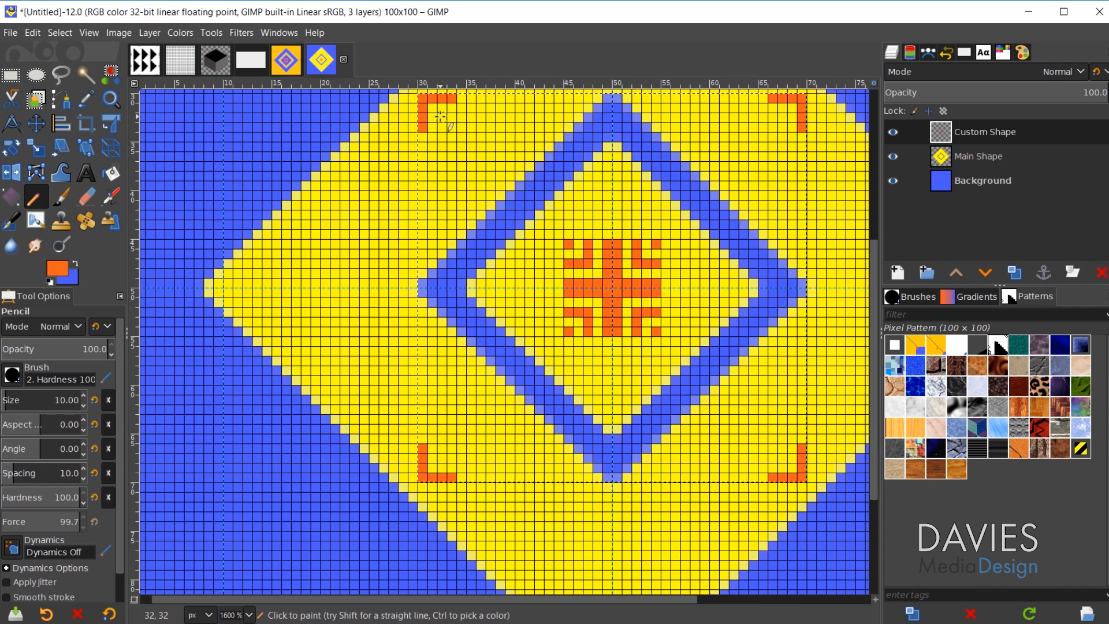
Step: Paint a 2 x 2 px orange square within each of the four corner brackets, one pixel away from the arms
{"action": "left_click", "coordinate": [441, 125]}
{"action": "left_click", "coordinate": [779, 122]}
{"action": "left_click", "coordinate": [778, 454]}
{"action": "left_click", "coordinate": [447, 454]}
{"action": "scroll", "coordinate": [721, 448], "scroll_direction": "down", "scroll_amount": 1}
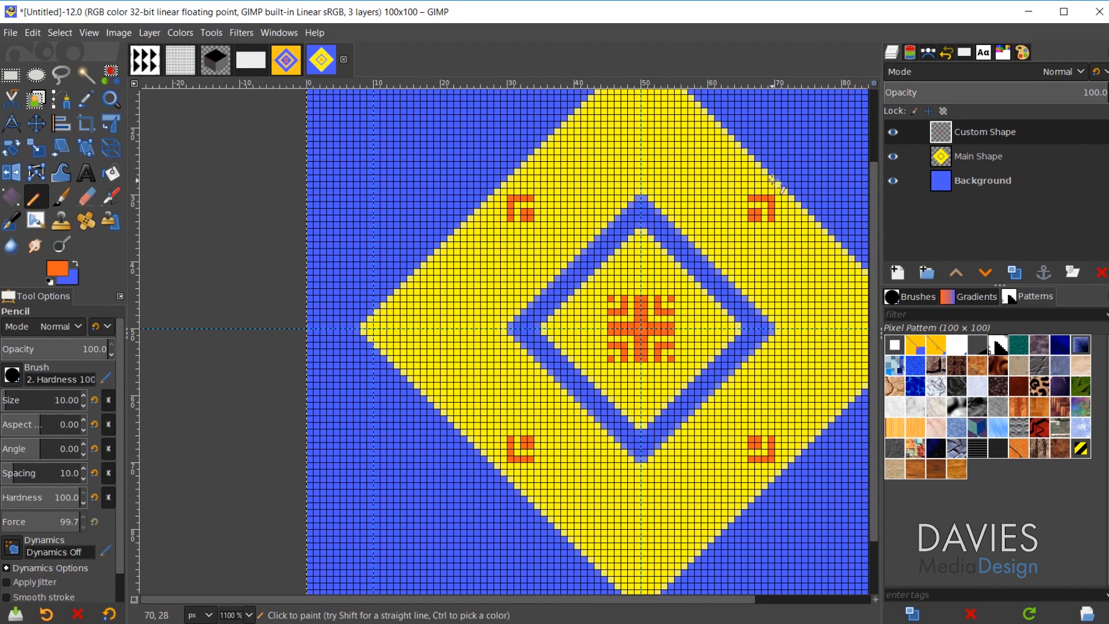
Step: Hide and reshow the Custom Shape layer, and add a new transparent layer named Vertical Shapes
{"action": "left_click", "coordinate": [894, 131]}
{"action": "left_click", "coordinate": [896, 126]}
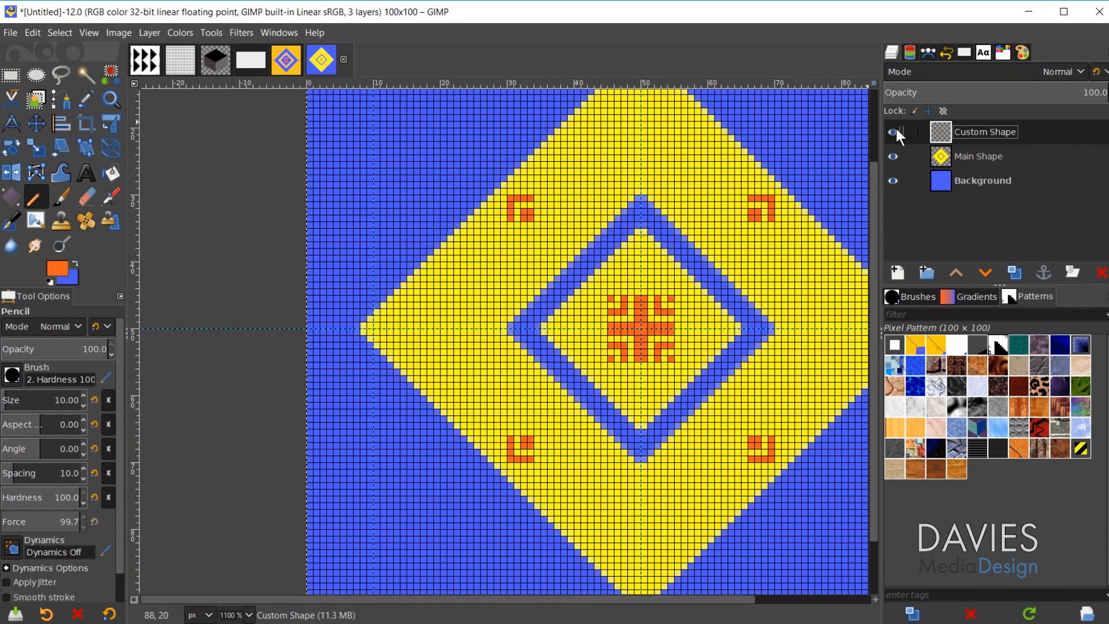
{"action": "left_click", "coordinate": [897, 127]}
{"action": "left_click", "coordinate": [896, 127]}
{"action": "left_click", "coordinate": [899, 272]}
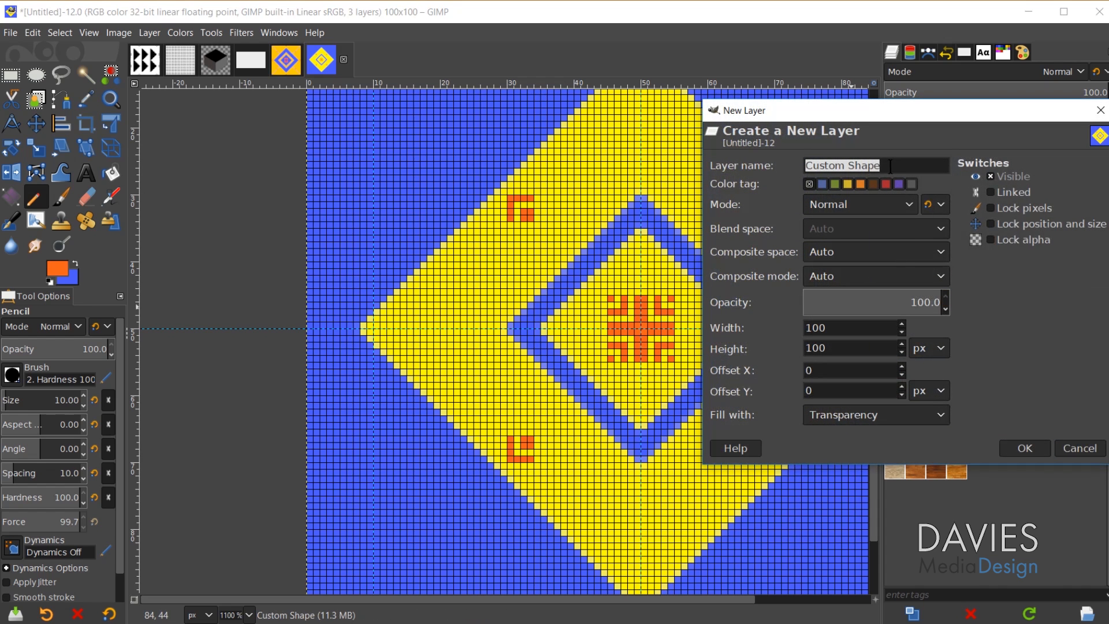
{"action": "type", "text": "Vertical"}
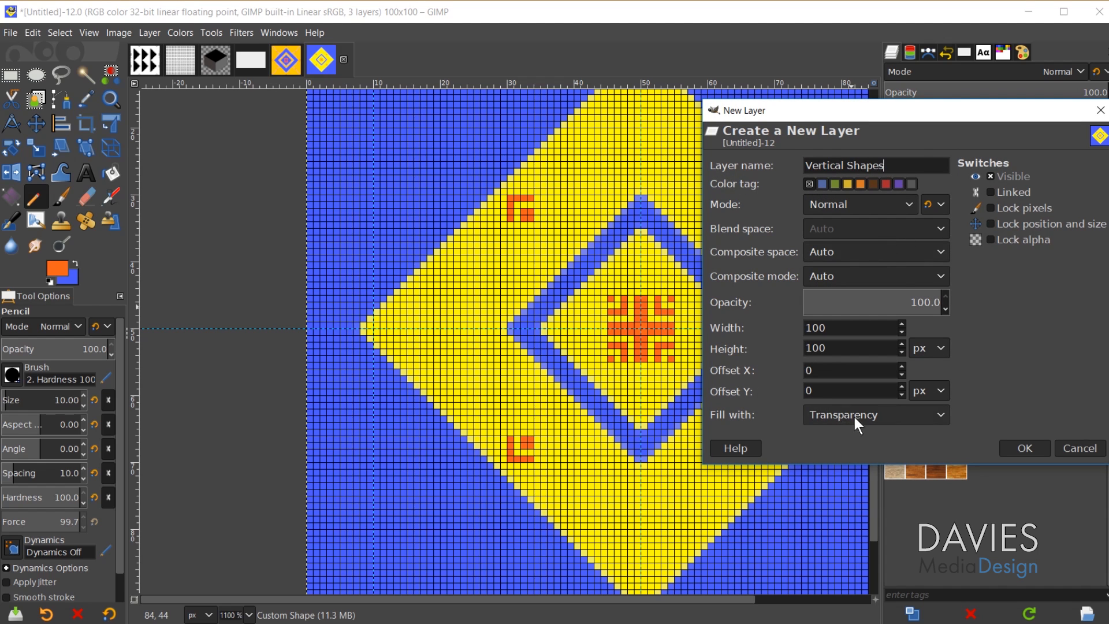
{"action": "left_click", "coordinate": [1027, 448]}
Step: Paint an orange vertical line 1 px wide and 8 px tall on the canvas's left edge, centred on the horizontal middle guide
{"action": "scroll", "coordinate": [792, 399], "scroll_direction": "down", "scroll_amount": 1}
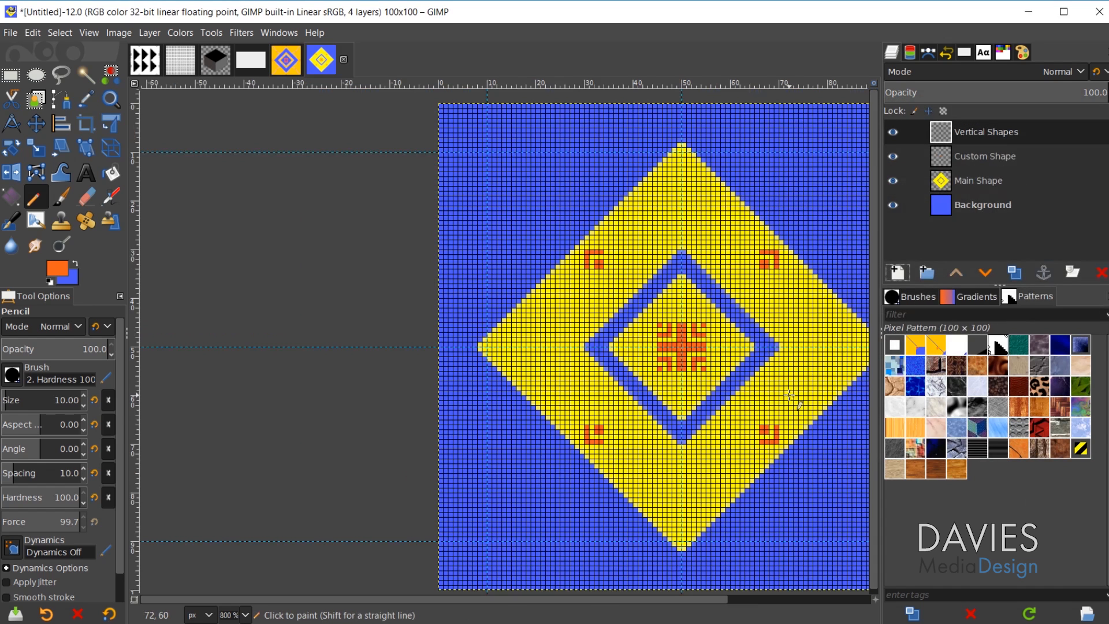
{"action": "scroll", "coordinate": [435, 350], "scroll_direction": "up", "scroll_amount": 3}
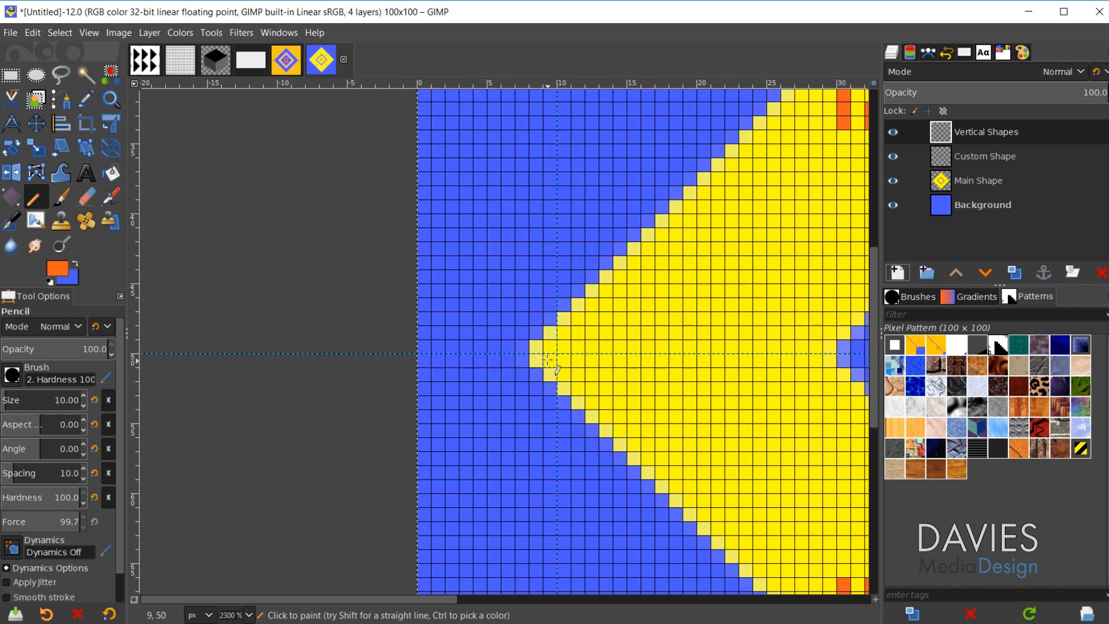
{"action": "scroll", "coordinate": [427, 349], "scroll_direction": "down", "scroll_amount": 1}
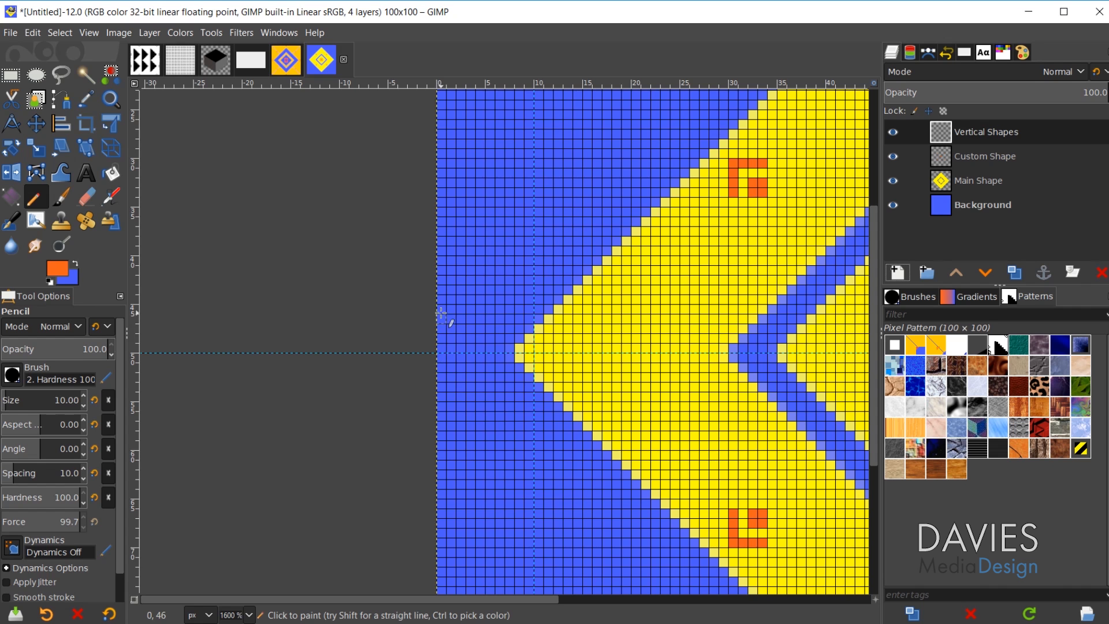
{"action": "scroll", "coordinate": [761, 386], "scroll_direction": "down", "scroll_amount": 2}
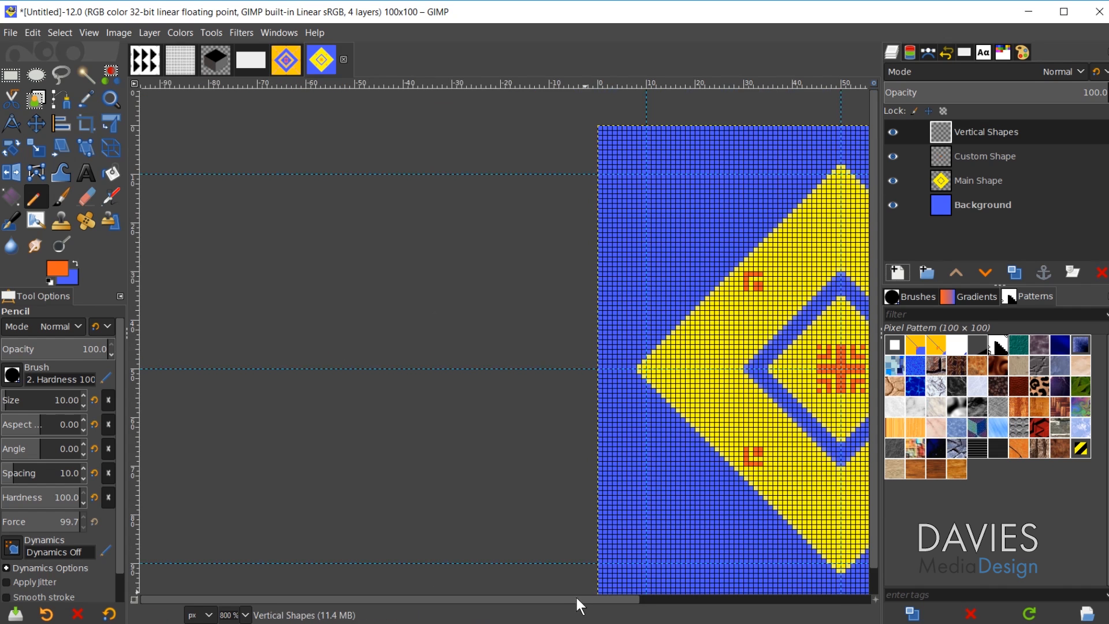
{"action": "left_click_drag", "start_coordinate": [574, 595], "coordinate": [688, 593]}
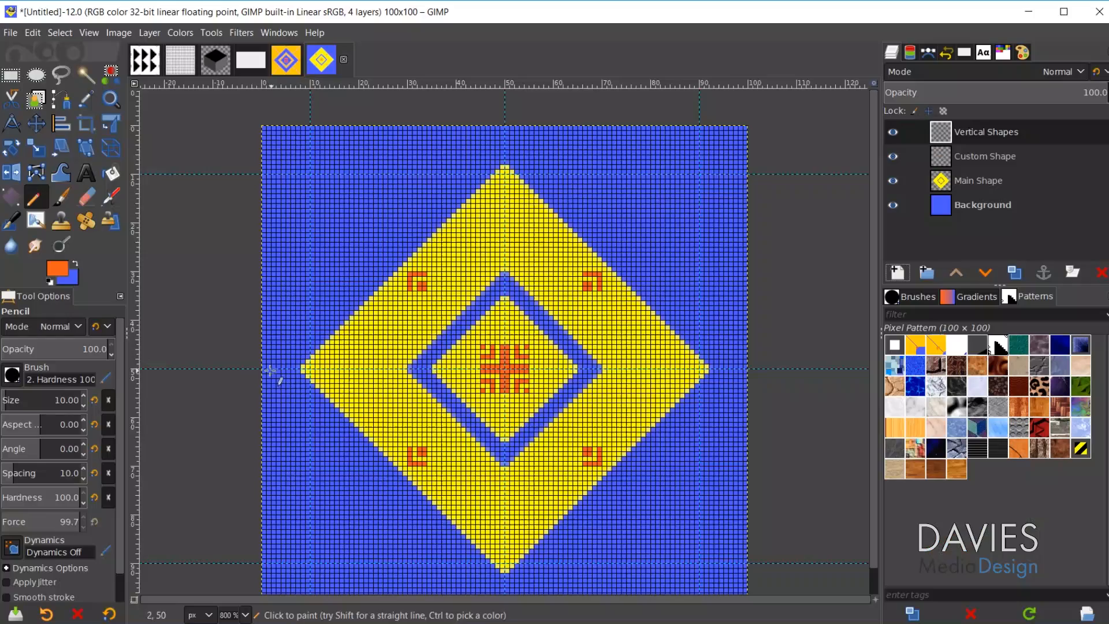
{"action": "scroll", "coordinate": [269, 370], "scroll_direction": "up", "scroll_amount": 4}
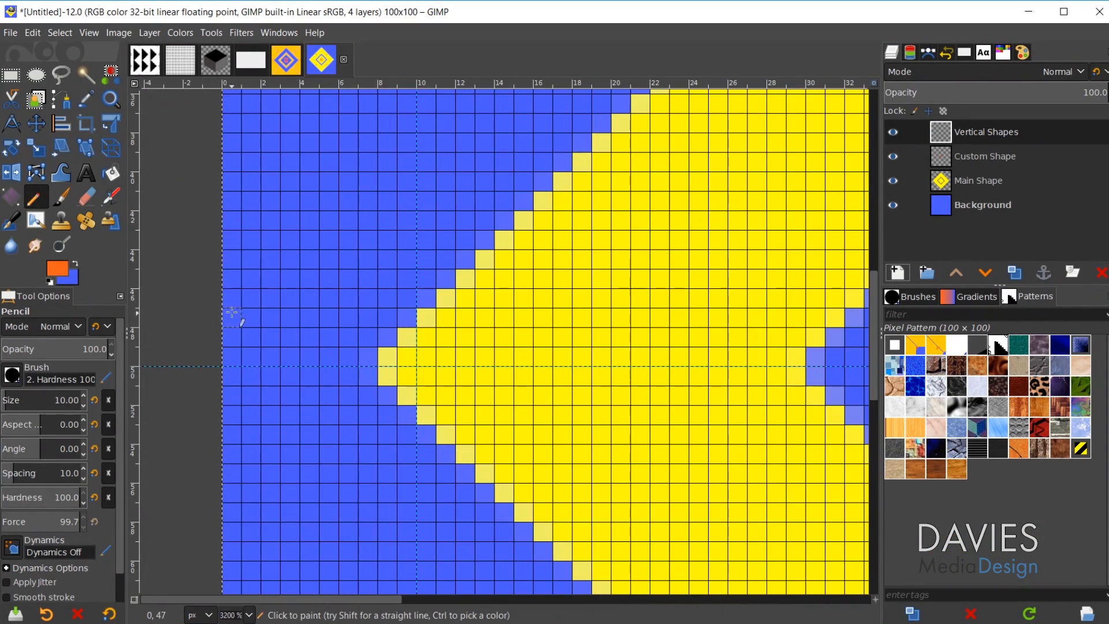
{"action": "left_click_drag", "start_coordinate": [231, 297], "coordinate": [229, 438]}
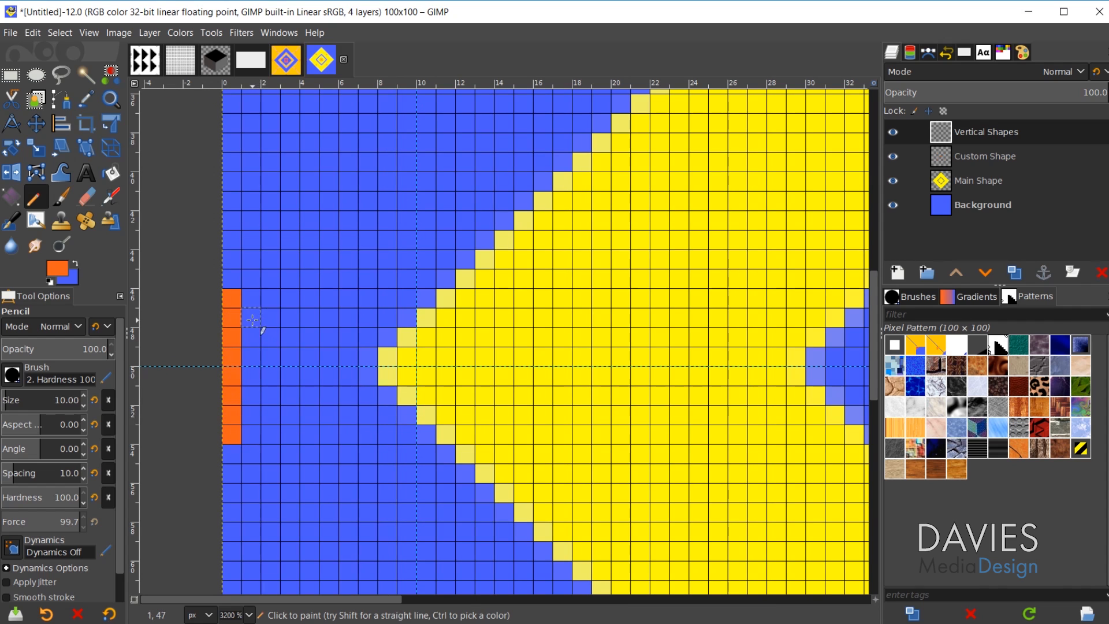
Step: Paint a stepped orange outline from the line's ends to a 2 px tip, forming a triangle 4 px wide
{"action": "left_click", "coordinate": [253, 319]}
{"action": "left_click", "coordinate": [270, 337]}
{"action": "left_click", "coordinate": [290, 357]}
{"action": "left_click", "coordinate": [290, 375]}
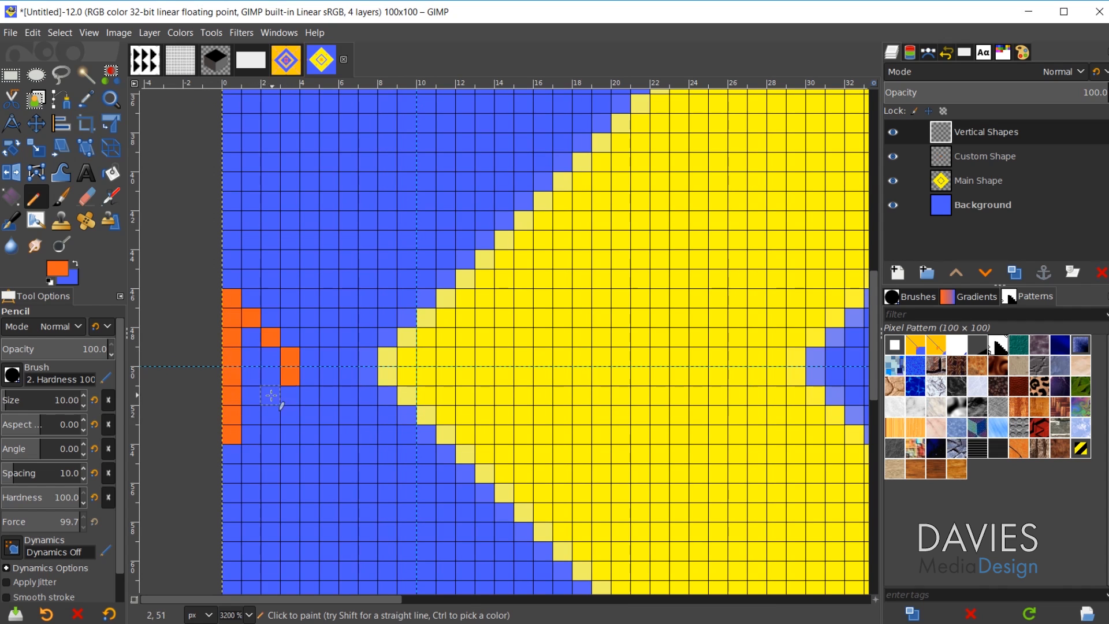
{"action": "left_click", "coordinate": [271, 396]}
{"action": "left_click", "coordinate": [252, 415]}
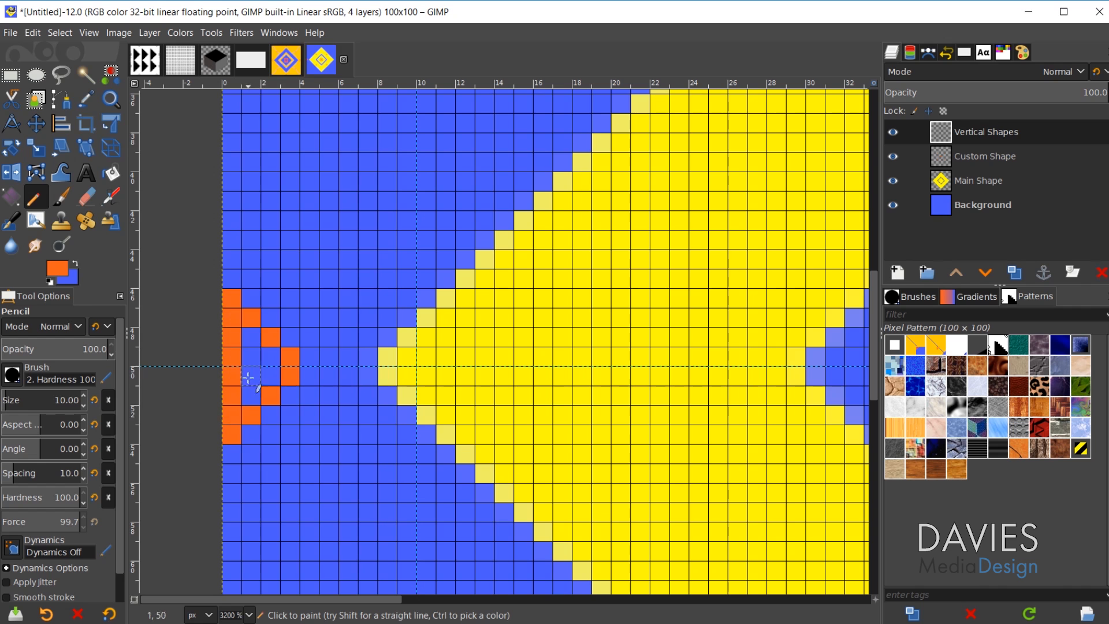
Step: Fill the remaining blue pixels inside the left-edge triangle with orange
{"action": "left_click", "coordinate": [251, 359]}
{"action": "left_click", "coordinate": [251, 376]}
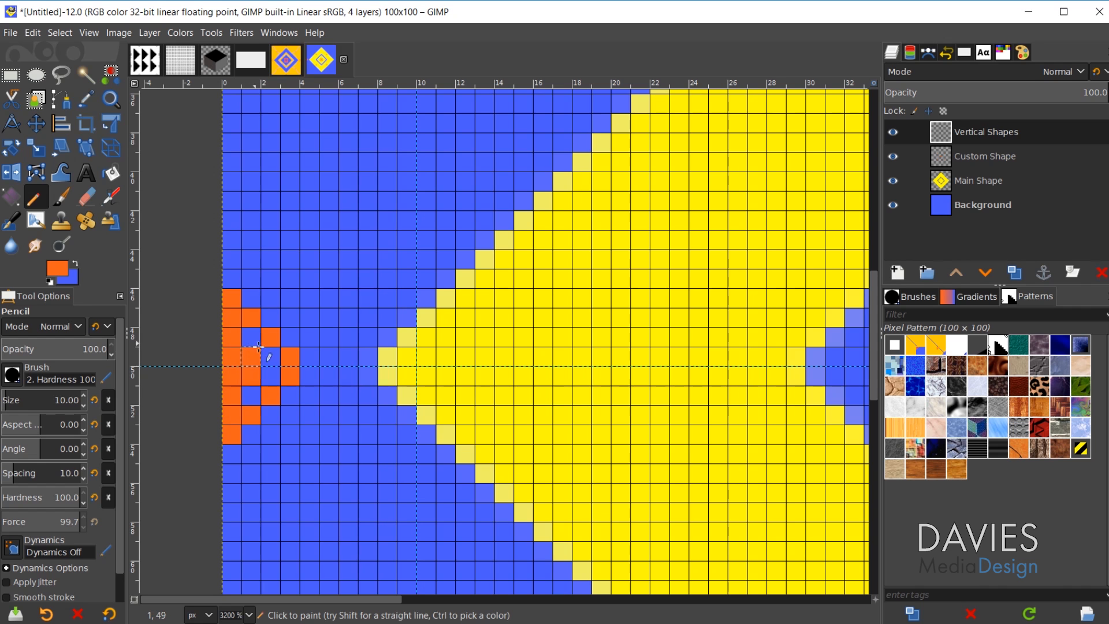
{"action": "left_click", "coordinate": [253, 339]}
{"action": "left_click", "coordinate": [271, 357]}
{"action": "left_click", "coordinate": [271, 376]}
{"action": "left_click", "coordinate": [252, 395]}
Step: Paint a mirrored solid orange triangle, 8 px tall and 4 px wide, at the middle of the canvas's right edge
{"action": "scroll", "coordinate": [408, 439], "scroll_direction": "down", "scroll_amount": 2}
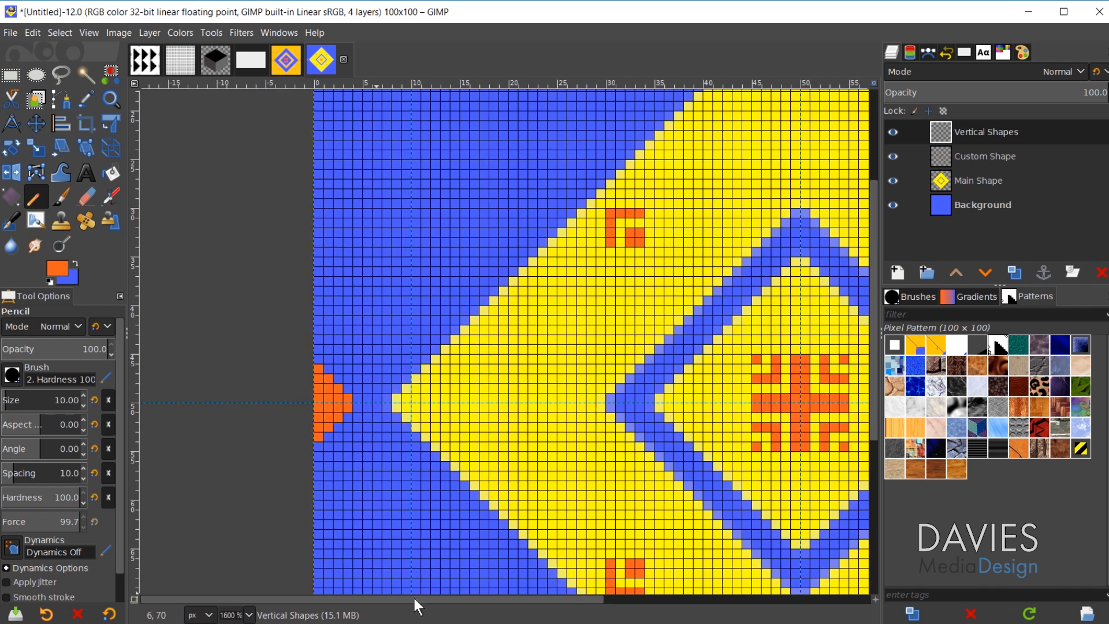
{"action": "left_click_drag", "start_coordinate": [413, 597], "coordinate": [652, 597]}
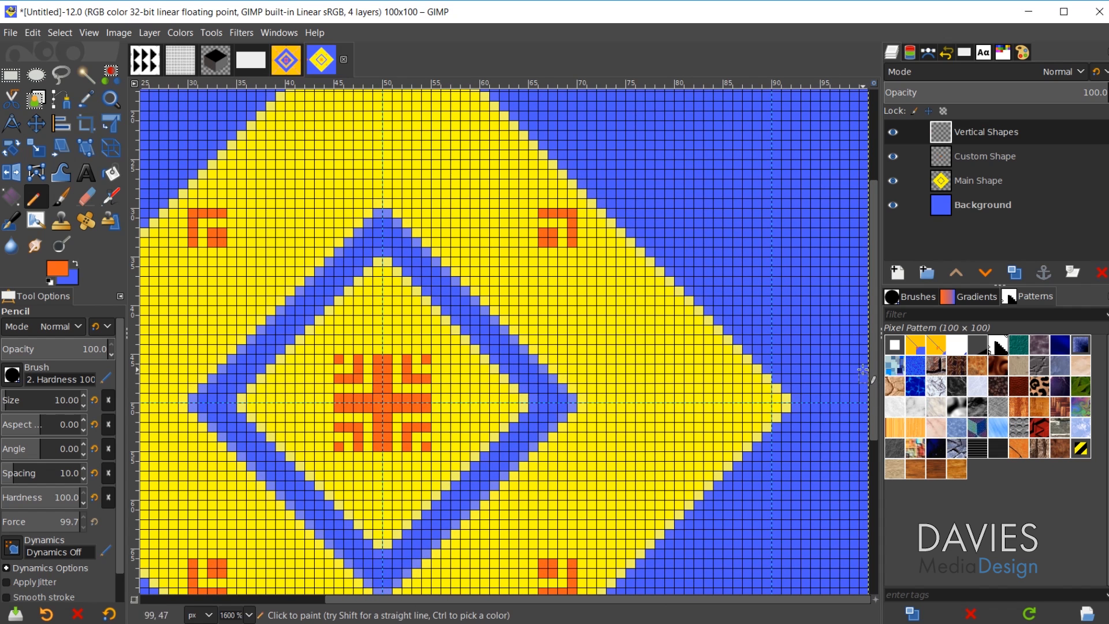
{"action": "left_click_drag", "start_coordinate": [863, 397], "coordinate": [863, 412]}
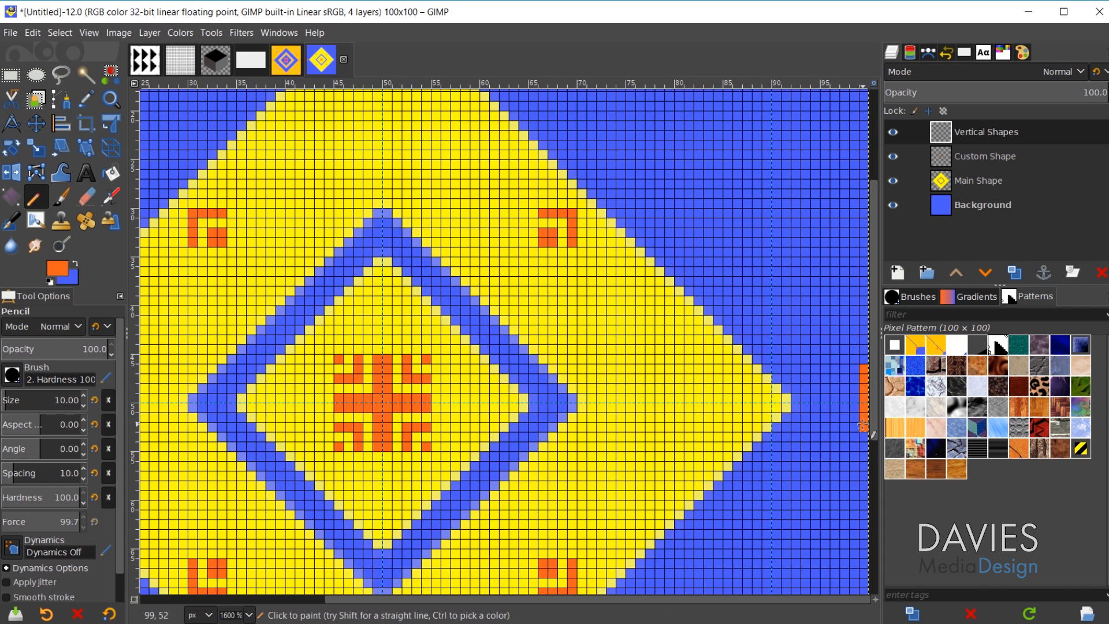
{"action": "left_click", "coordinate": [857, 431]}
{"action": "left_click", "coordinate": [835, 396]}
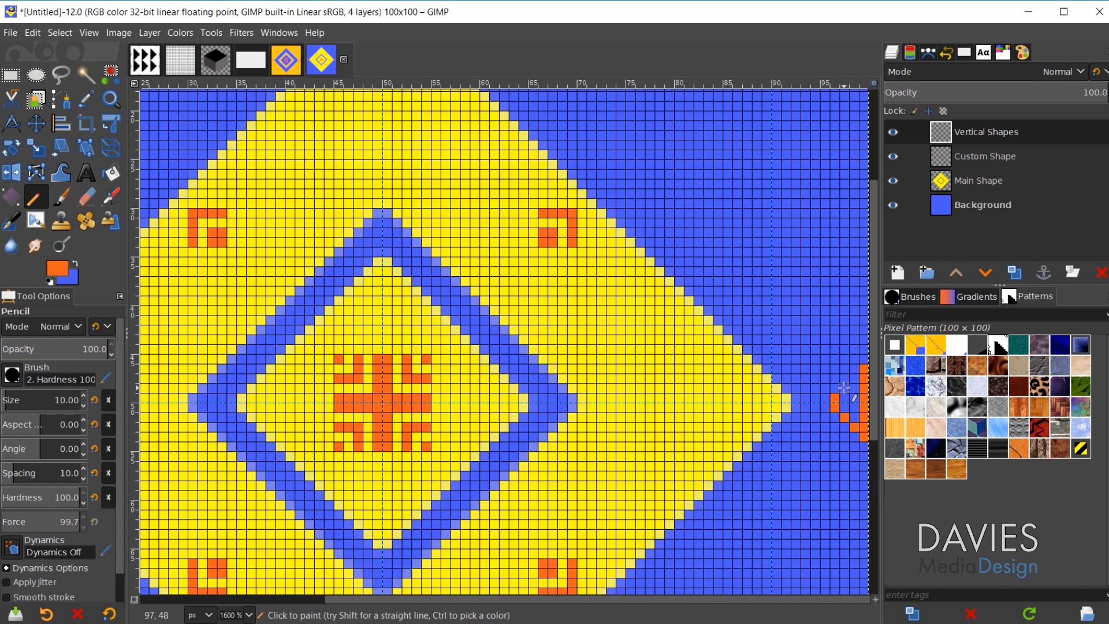
{"action": "left_click", "coordinate": [857, 389]}
{"action": "mouse_move", "coordinate": [854, 399]}
{"action": "left_mouse_down"}
{"action": "mouse_move", "coordinate": [844, 399]}
{"action": "mouse_move", "coordinate": [854, 417]}
{"action": "left_mouse_up"}
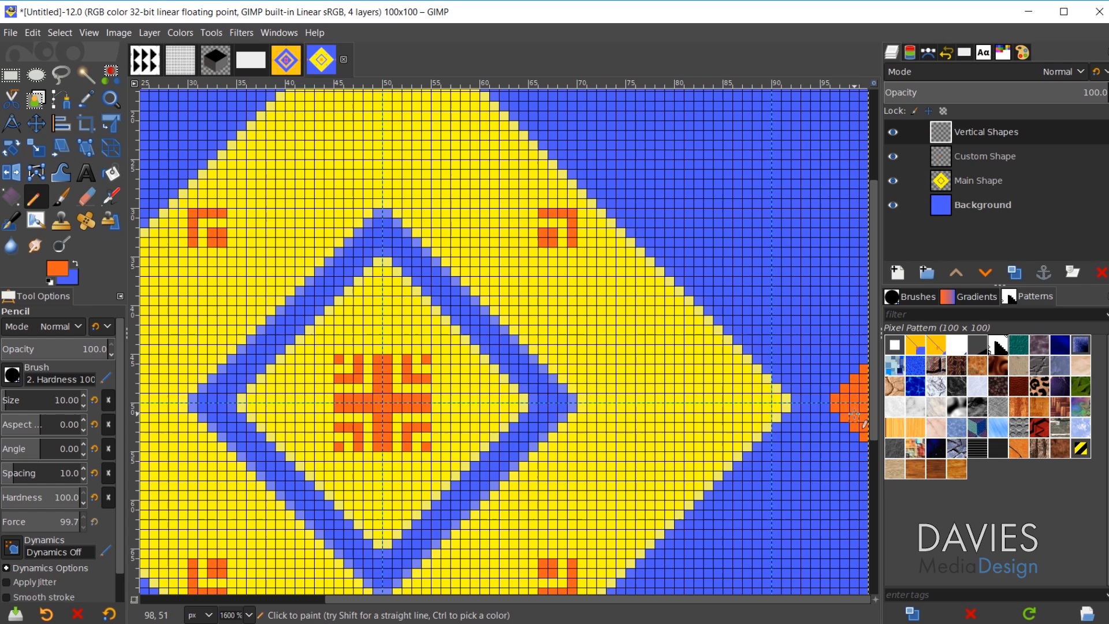
Step: Paint three orange accent pixels beside both the upper and lower slopes of the right-edge triangle
{"action": "left_click", "coordinate": [832, 376]}
{"action": "left_click", "coordinate": [825, 359]}
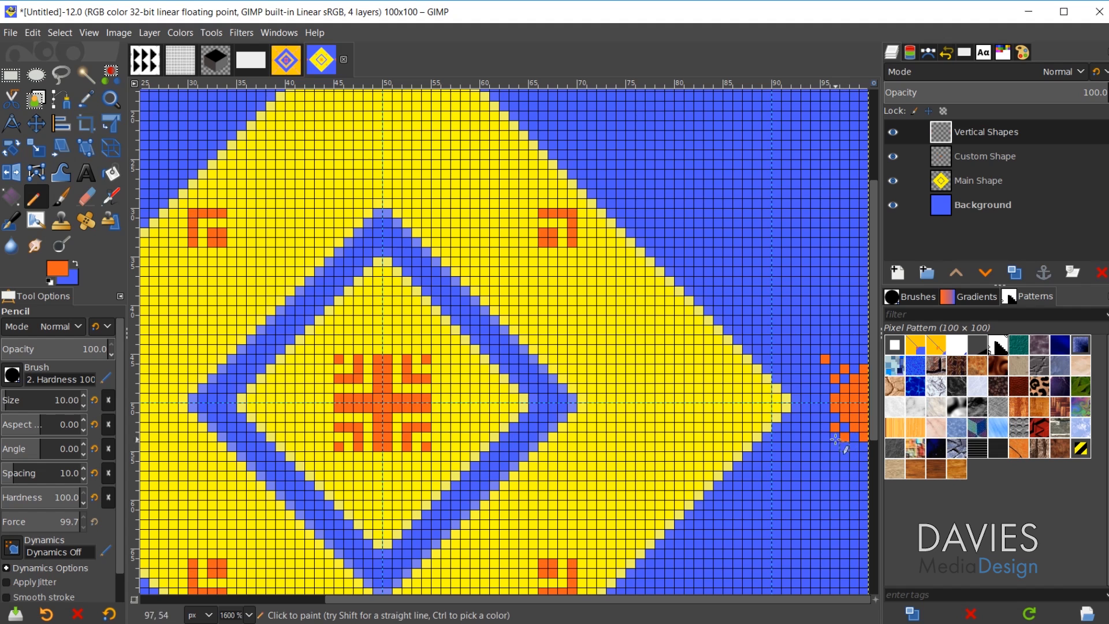
{"action": "left_click", "coordinate": [825, 447]}
{"action": "scroll", "coordinate": [631, 475], "scroll_direction": "down", "scroll_amount": 1}
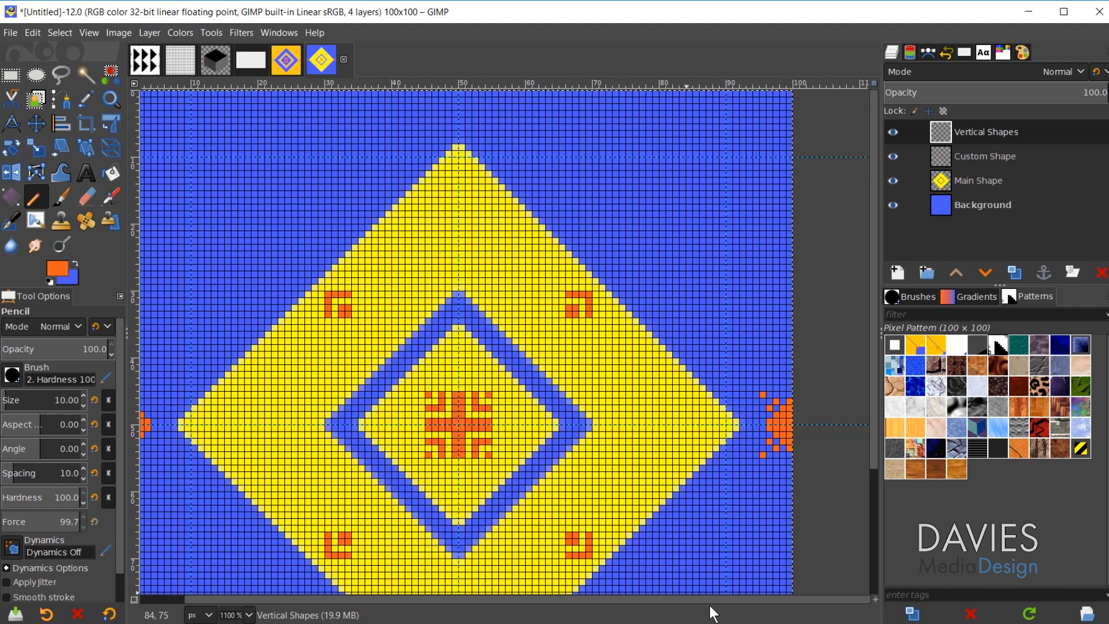
Step: Paint matching three-pixel orange accents beside the upper and lower slopes of the left-edge triangle
{"action": "left_click_drag", "start_coordinate": [695, 600], "coordinate": [645, 600]}
{"action": "scroll", "coordinate": [162, 427], "scroll_direction": "up", "scroll_amount": 4}
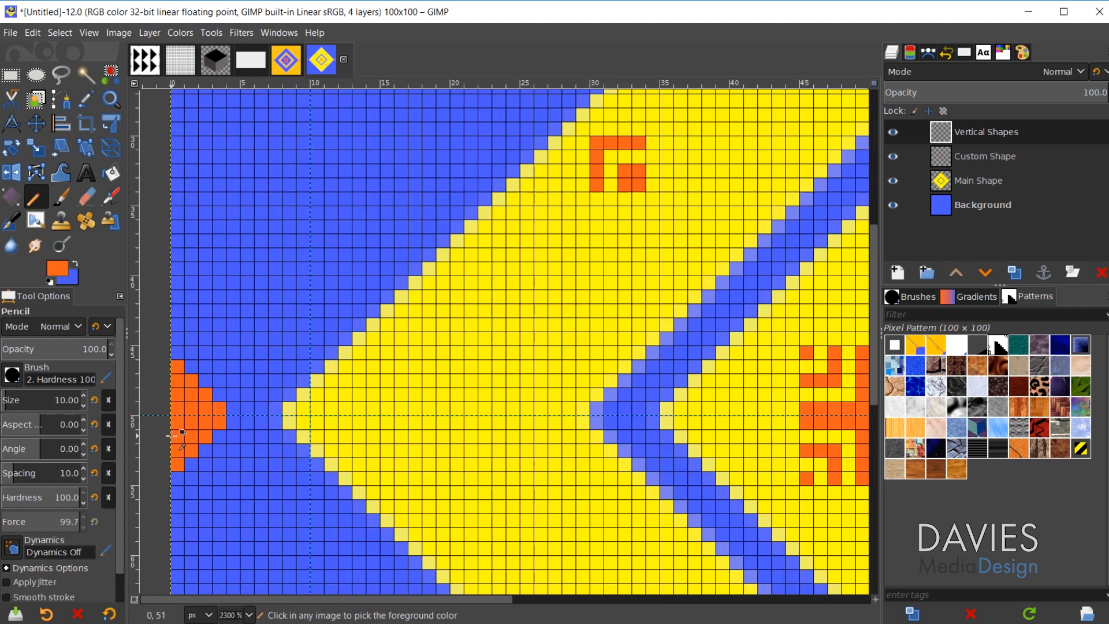
{"action": "scroll", "coordinate": [243, 329], "scroll_direction": "down", "scroll_amount": 2}
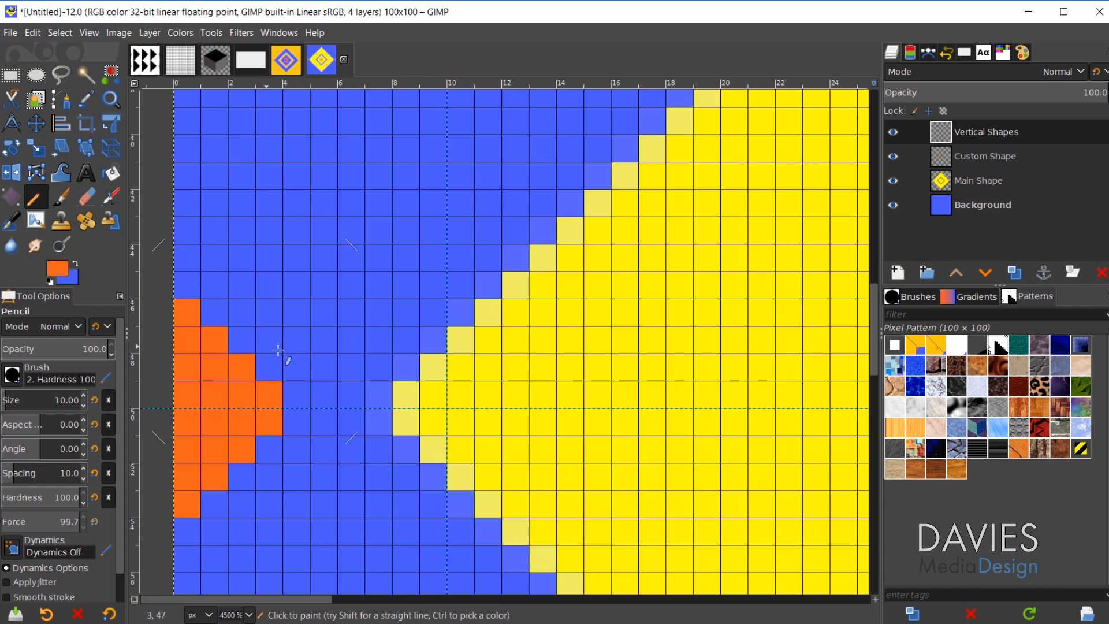
{"action": "scroll", "coordinate": [289, 341], "scroll_direction": "down", "scroll_amount": 1}
{"action": "scroll", "coordinate": [278, 335], "scroll_direction": "up", "scroll_amount": 1}
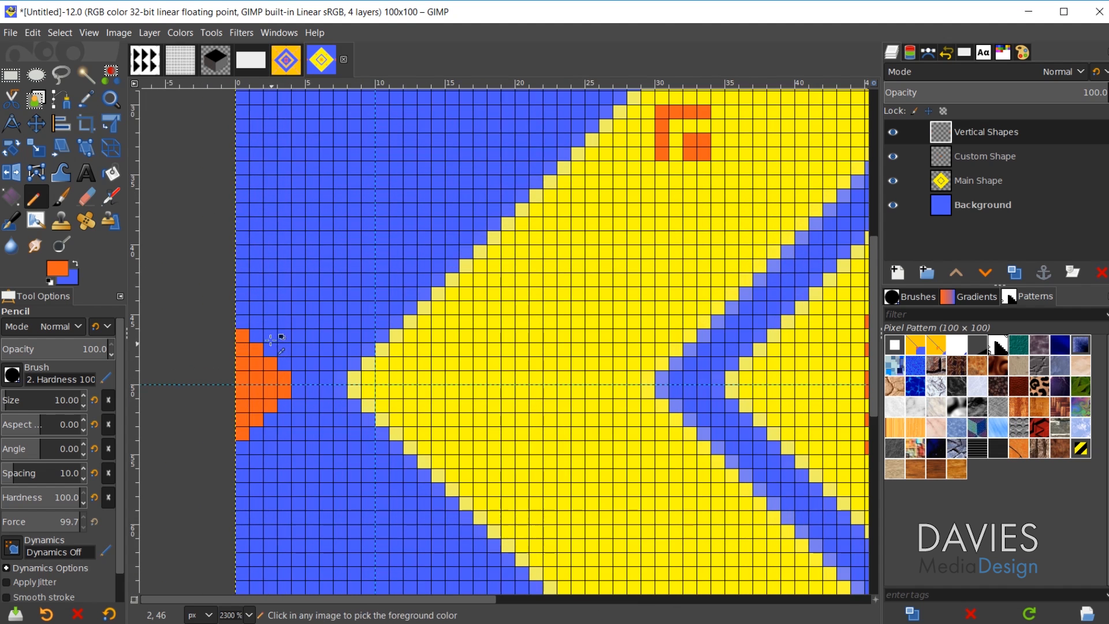
{"action": "left_click", "coordinate": [284, 350]}
{"action": "left_click", "coordinate": [298, 321]}
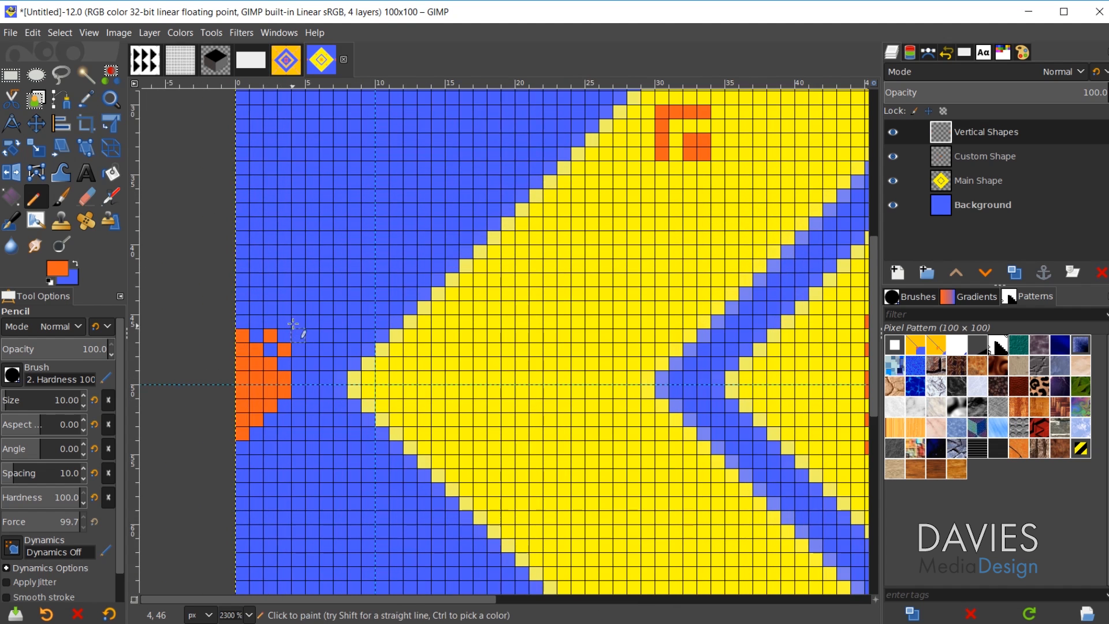
{"action": "left_click", "coordinate": [270, 434]}
{"action": "scroll", "coordinate": [589, 416], "scroll_direction": "down", "scroll_amount": 3}
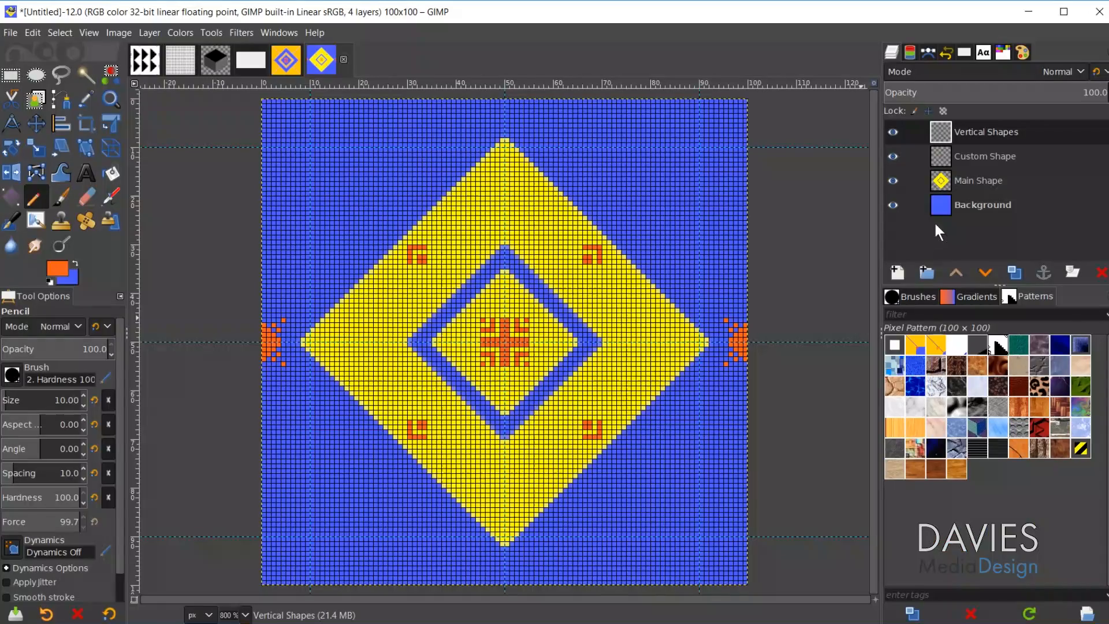
Step: Add a new transparent layer named Horizontal Shapes above the Vertical Shapes layer
{"action": "left_click", "coordinate": [897, 272]}
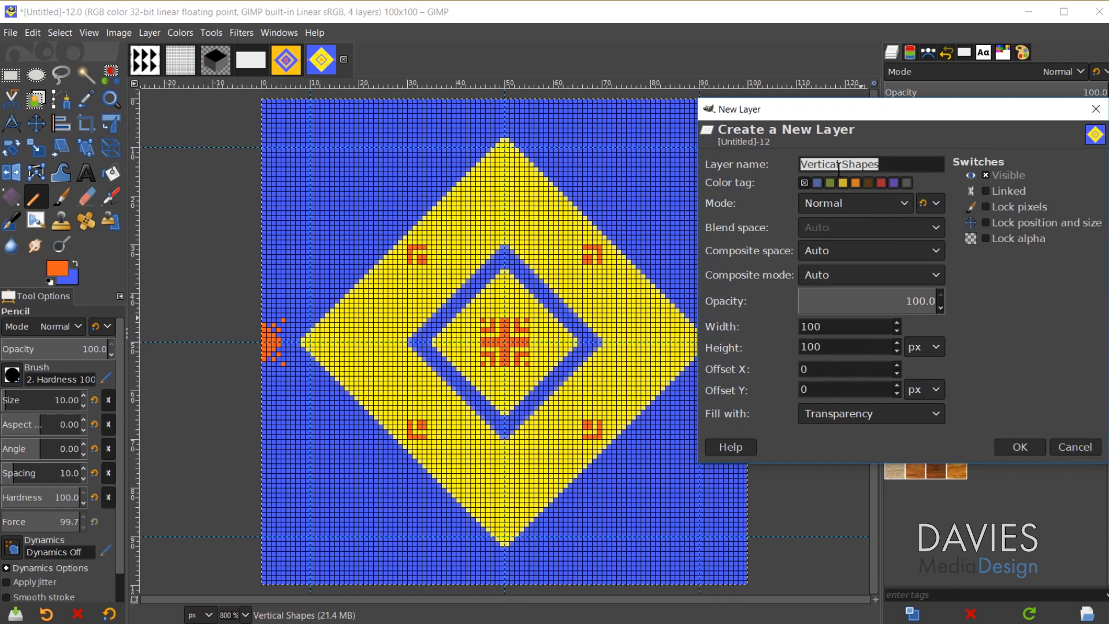
{"action": "left_click_drag", "start_coordinate": [839, 168], "coordinate": [754, 168]}
{"action": "type", "text": "Ho"}
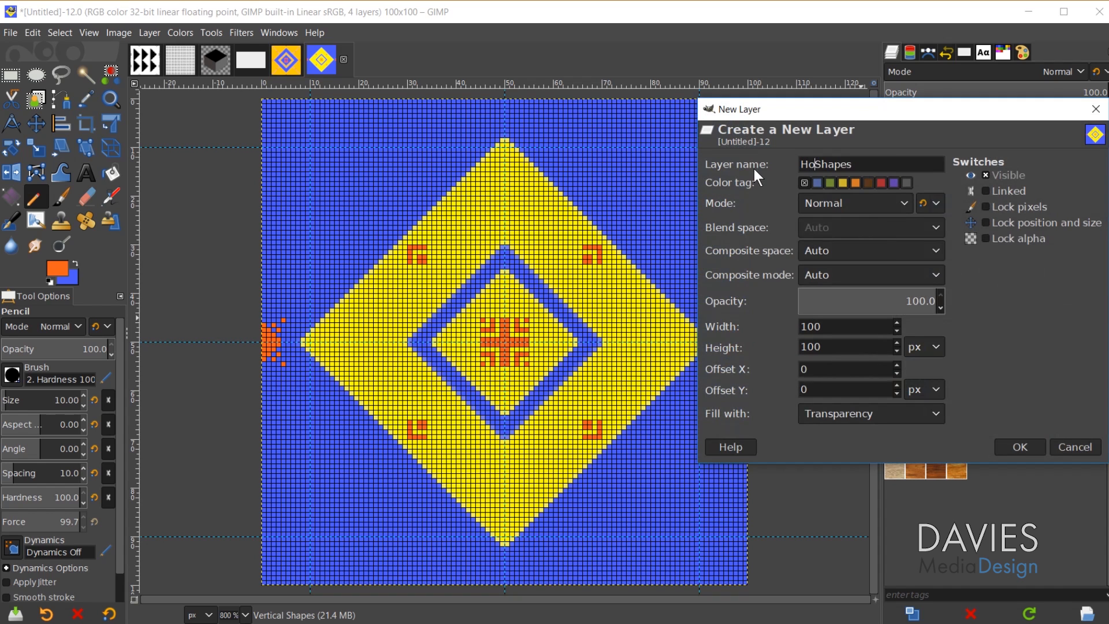
{"action": "type", "text": "rizontal"}
{"action": "left_click", "coordinate": [1020, 446]}
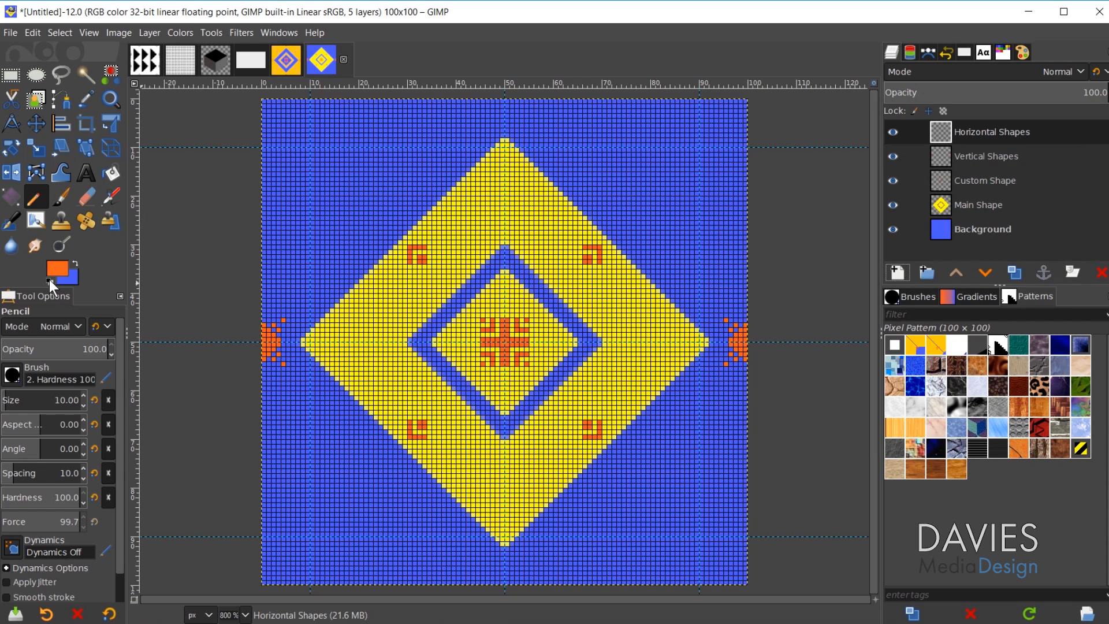
Step: Choose purple from the Isometric Building Colors palette as the foreground color, keeping the Horizontal Shapes layer active
{"action": "left_click", "coordinate": [1002, 53]}
{"action": "left_click", "coordinate": [1022, 50]}
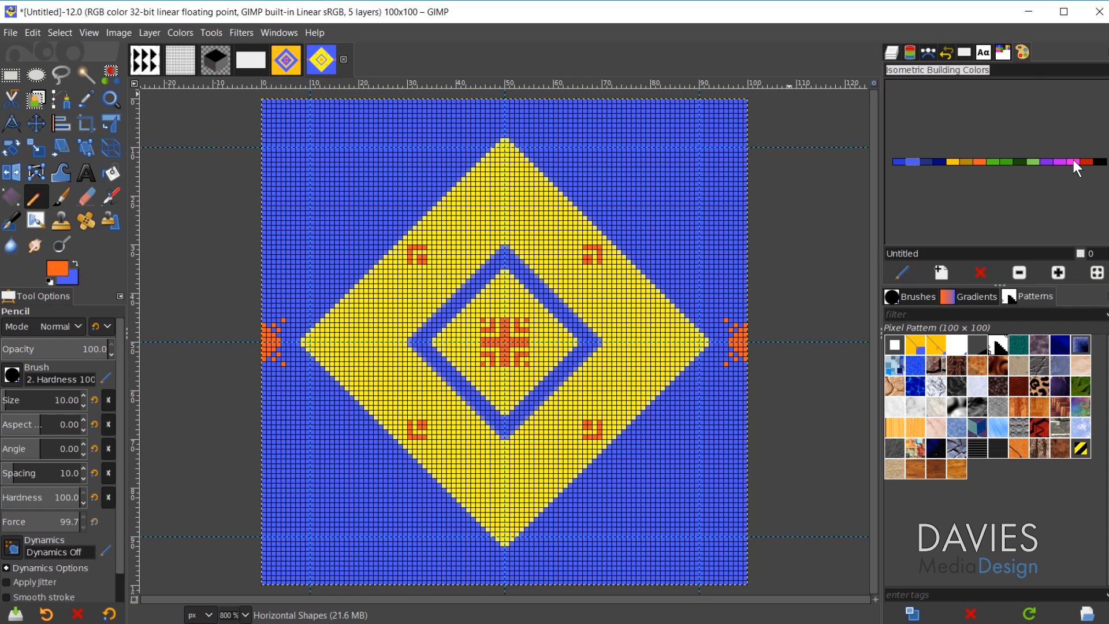
{"action": "left_click", "coordinate": [1047, 162]}
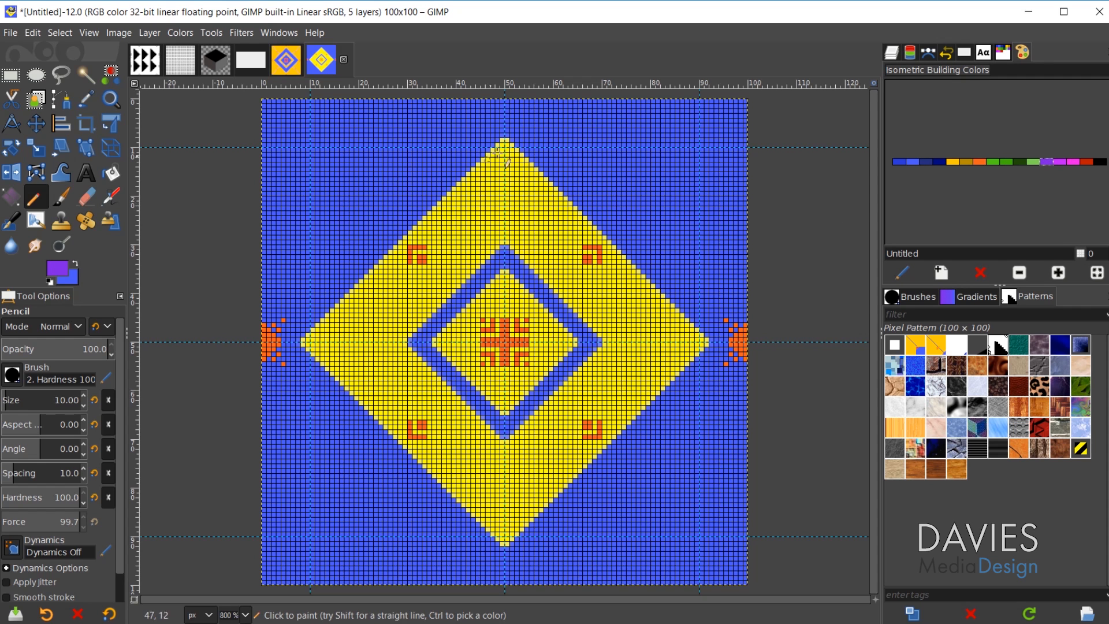
{"action": "scroll", "coordinate": [502, 113], "scroll_direction": "up", "scroll_amount": 5, "text": "ctrl"}
{"action": "scroll", "coordinate": [502, 206], "scroll_direction": "down", "scroll_amount": 1, "text": "ctrl"}
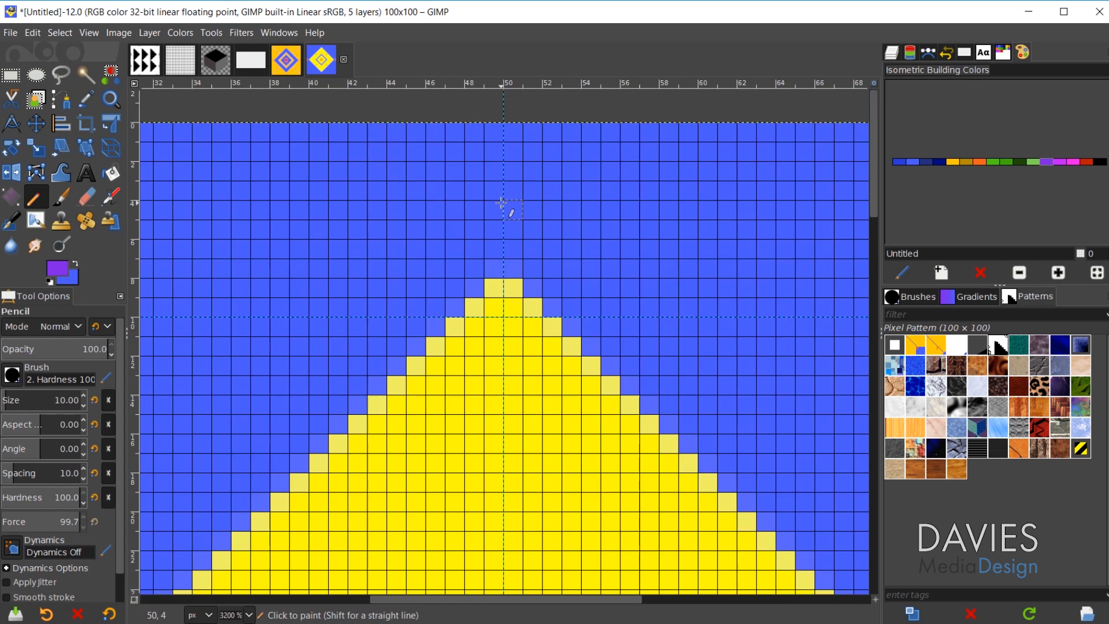
{"action": "left_click", "coordinate": [892, 52]}
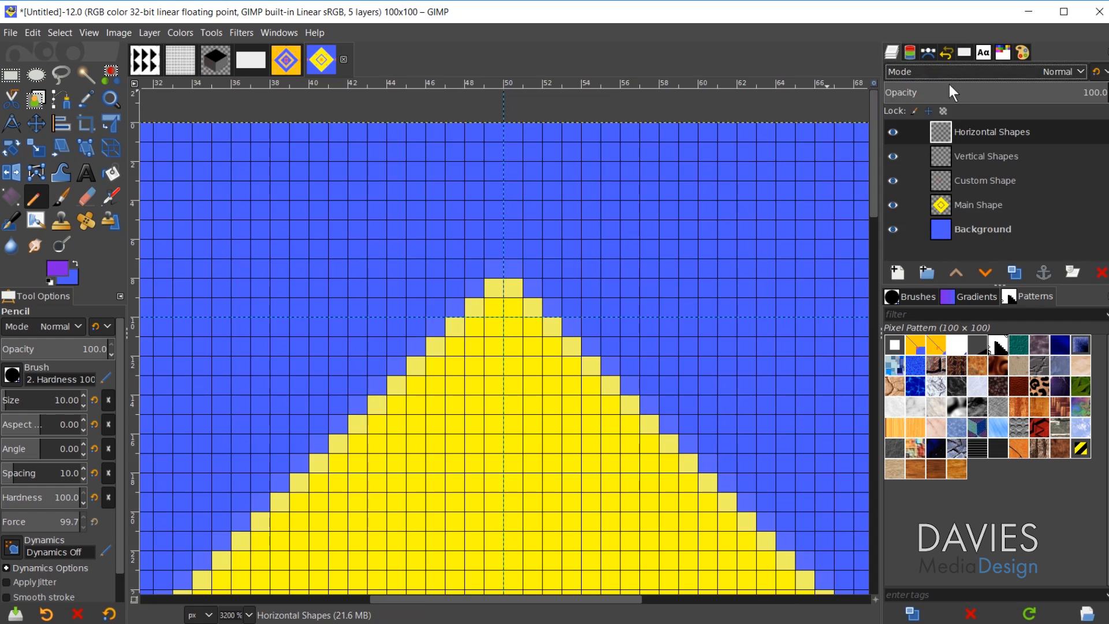
{"action": "left_click", "coordinate": [949, 125]}
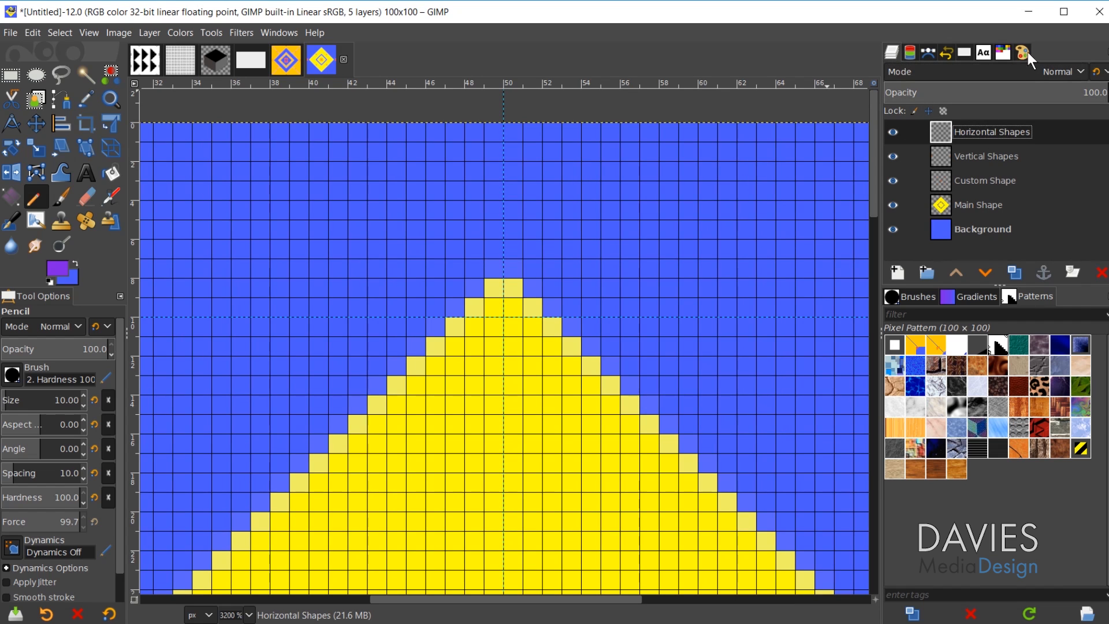
{"action": "left_click", "coordinate": [280, 31]}
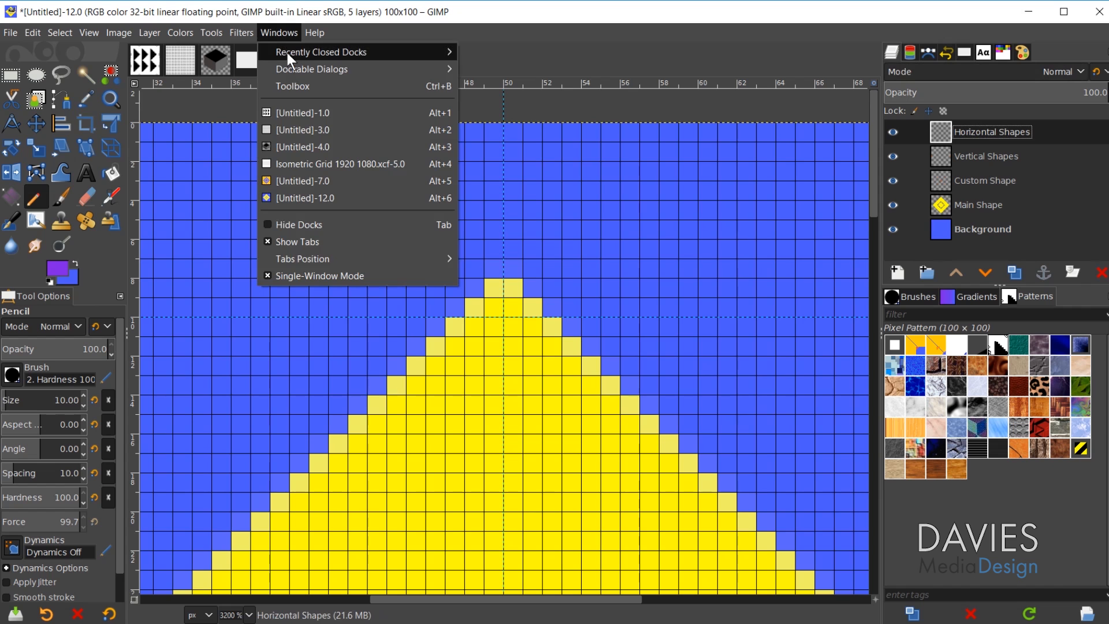
{"action": "mouse_move", "coordinate": [294, 67]}
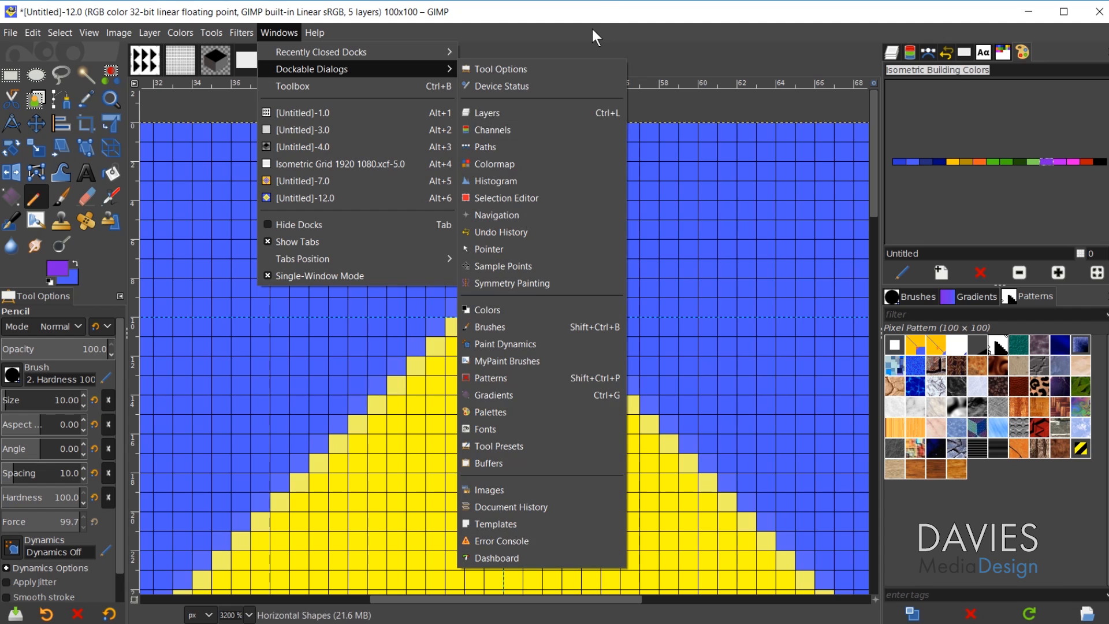
{"action": "left_click", "coordinate": [594, 13]}
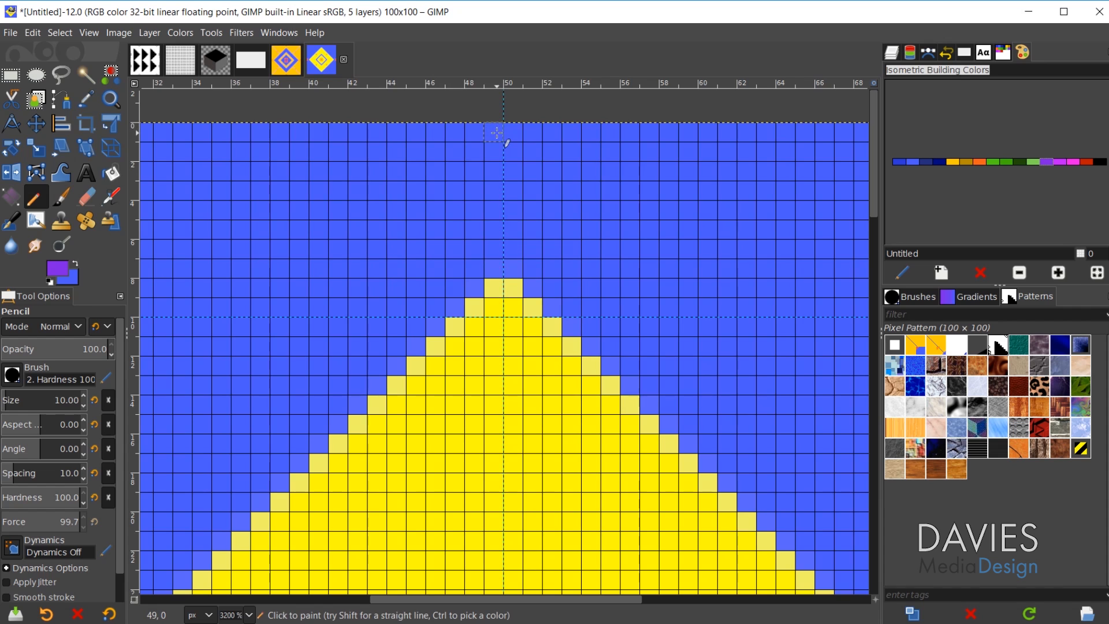
Step: Paint a purple open-topped frame, 8 px wide and 5 px tall, centered on the canvas's top edge
{"action": "left_click", "coordinate": [435, 133]}
{"action": "mouse_move", "coordinate": [435, 133]}
{"action": "left_mouse_down"}
{"action": "mouse_move", "coordinate": [437, 211]}
{"action": "mouse_move", "coordinate": [561, 210]}
{"action": "mouse_move", "coordinate": [571, 132]}
{"action": "left_mouse_up"}
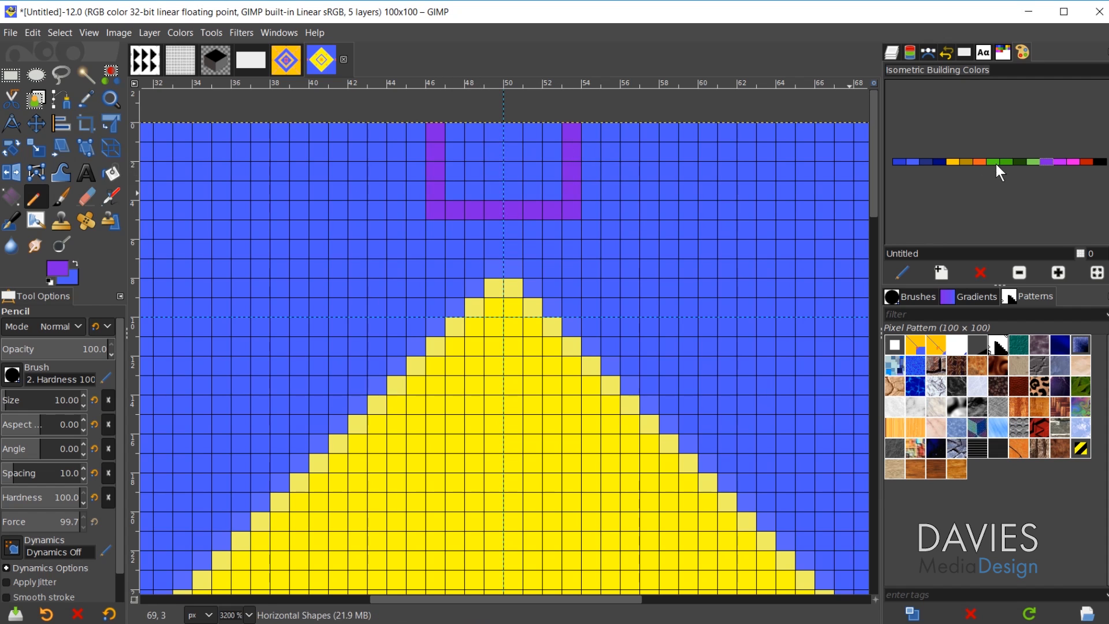
Step: Paint a symmetrical pink X-shaped pixel motif inside the purple frame at the top edge
{"action": "left_click", "coordinate": [1073, 162]}
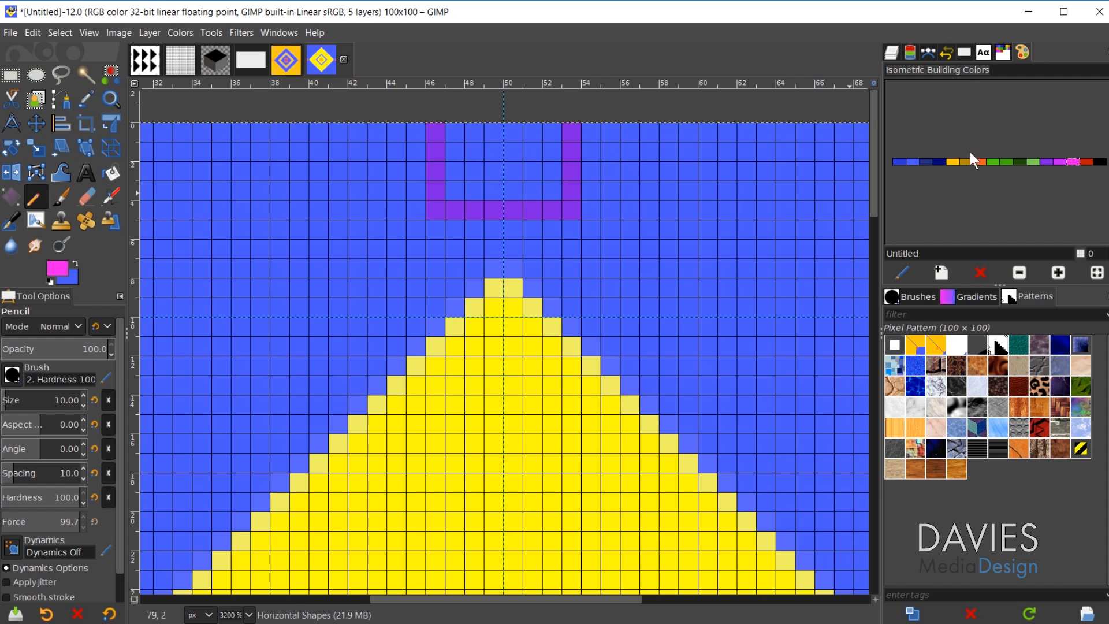
{"action": "left_click", "coordinate": [474, 132]}
{"action": "left_click", "coordinate": [493, 152]}
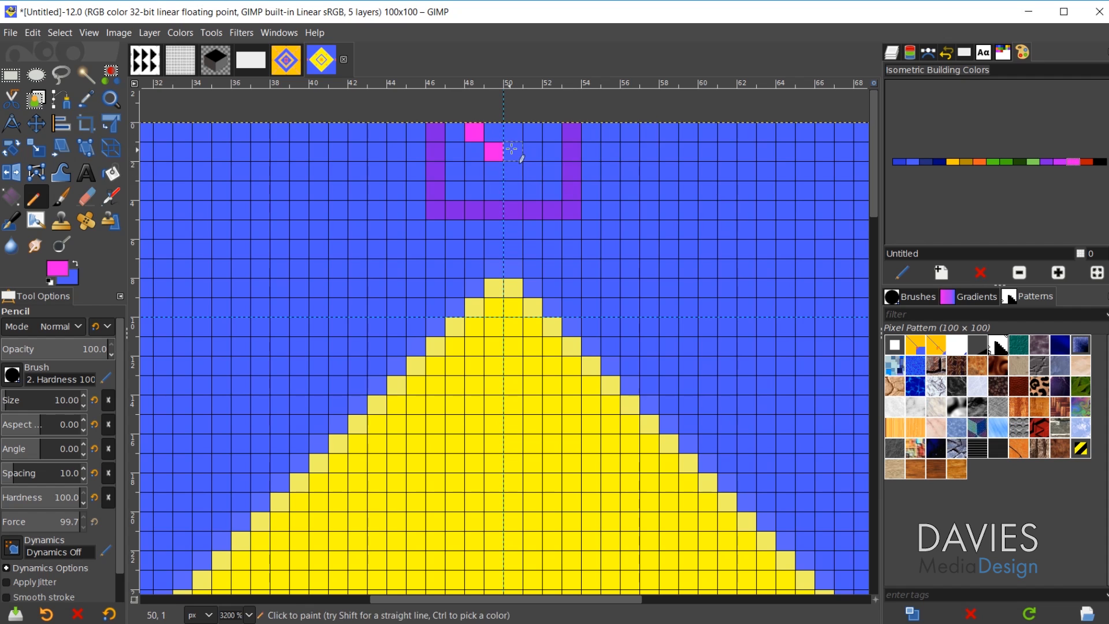
{"action": "left_click", "coordinate": [514, 152]}
{"action": "left_click", "coordinate": [533, 133]}
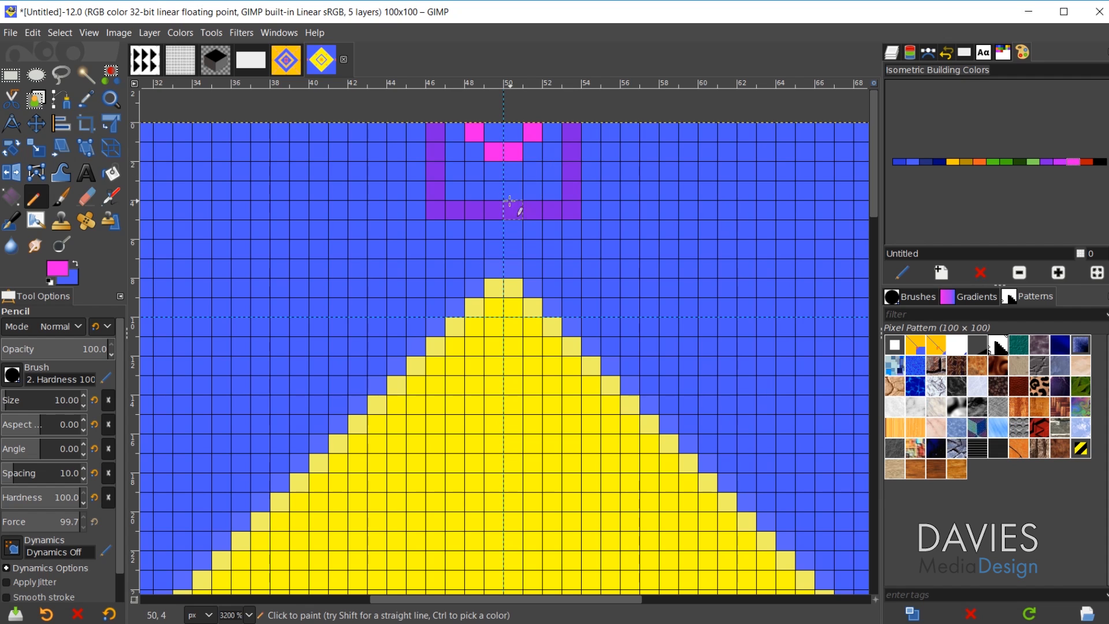
{"action": "left_click", "coordinate": [455, 190]}
{"action": "left_click", "coordinate": [475, 171]}
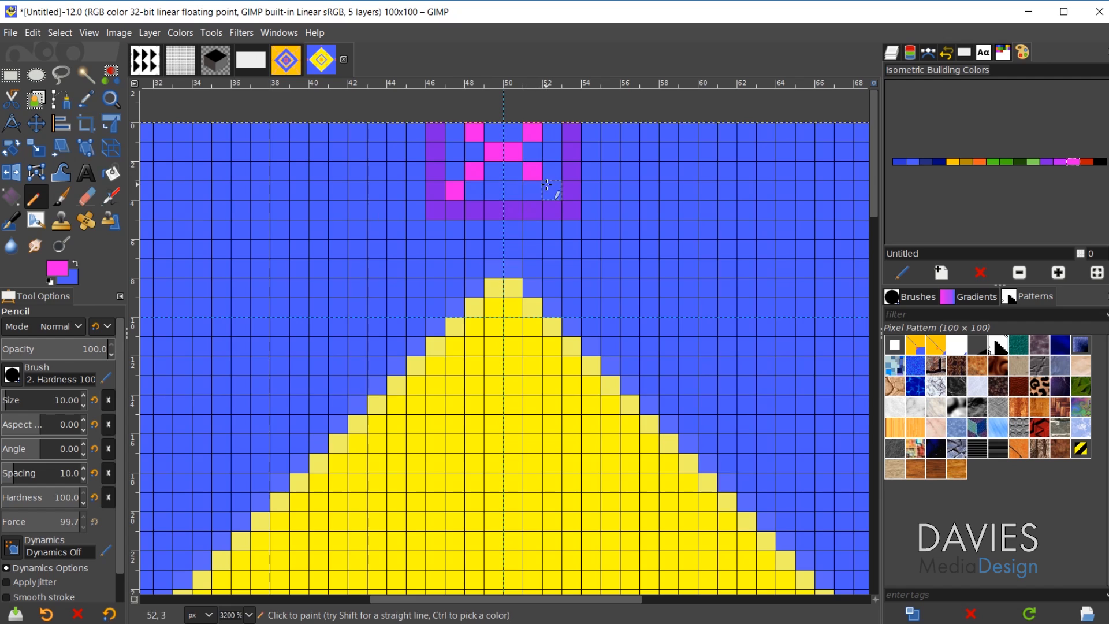
Step: Paint a solid green triangle, 6 px wide and 3 px tall, on the top edge left of the purple frame
{"action": "scroll", "coordinate": [583, 284], "scroll_direction": "down", "scroll_amount": 5}
{"action": "scroll", "coordinate": [572, 283], "scroll_direction": "up", "scroll_amount": 1}
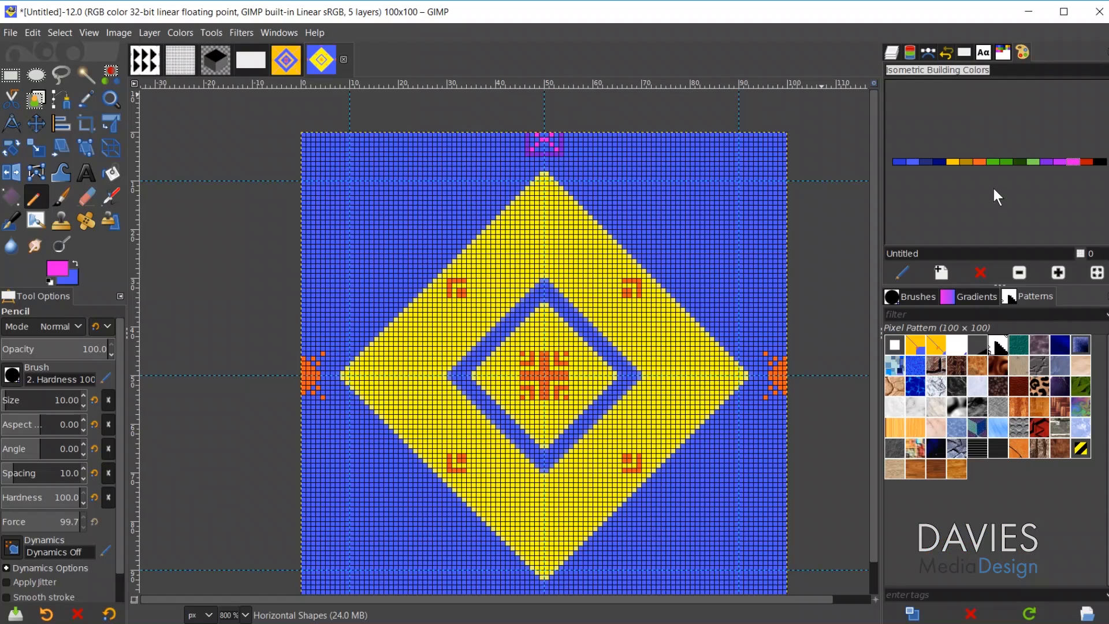
{"action": "left_click", "coordinate": [890, 52]}
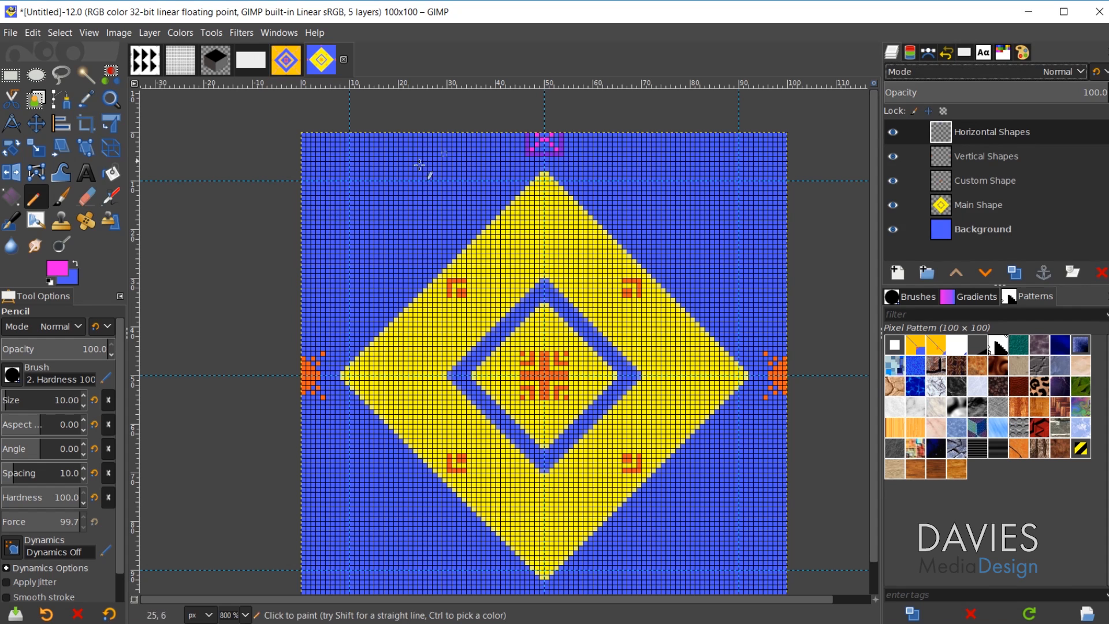
{"action": "left_click", "coordinate": [1018, 53]}
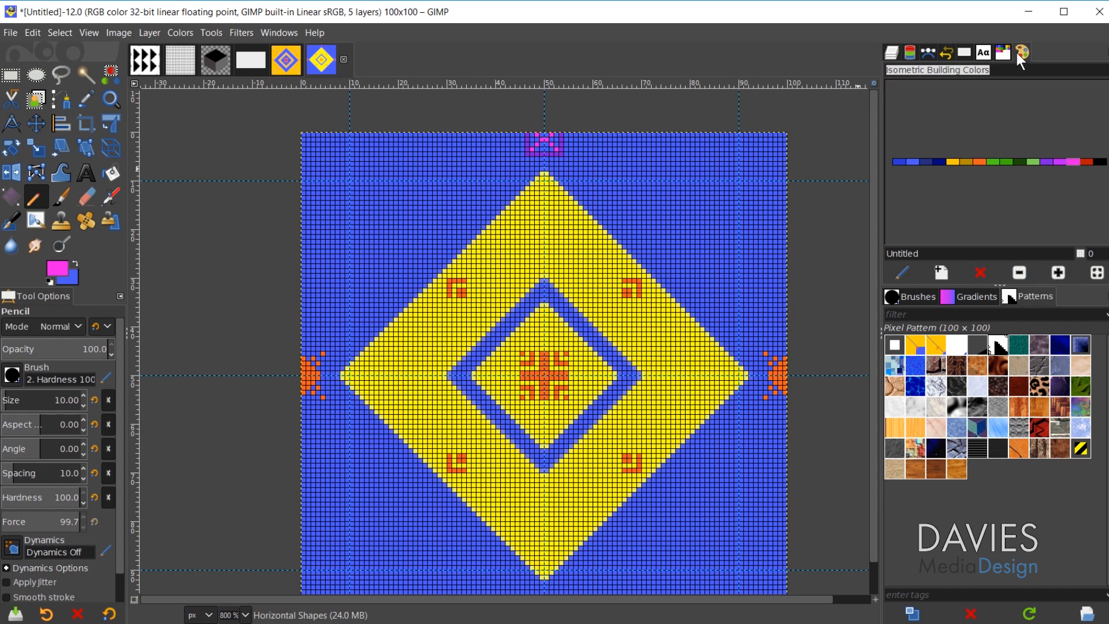
{"action": "left_click", "coordinate": [993, 161]}
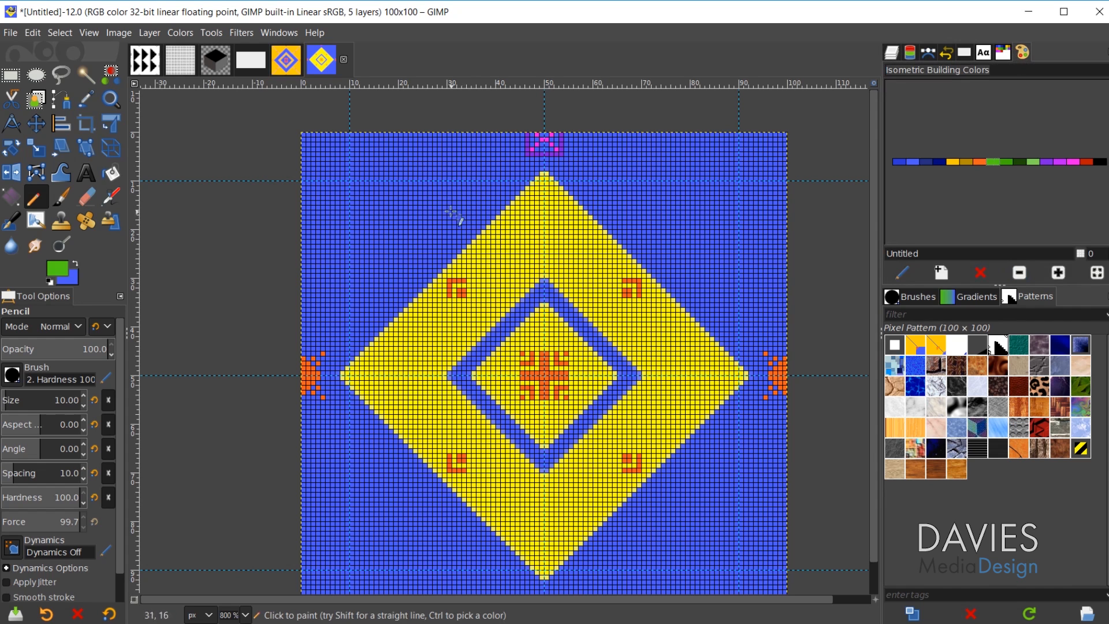
{"action": "scroll", "coordinate": [421, 165], "scroll_direction": "up", "scroll_amount": 1}
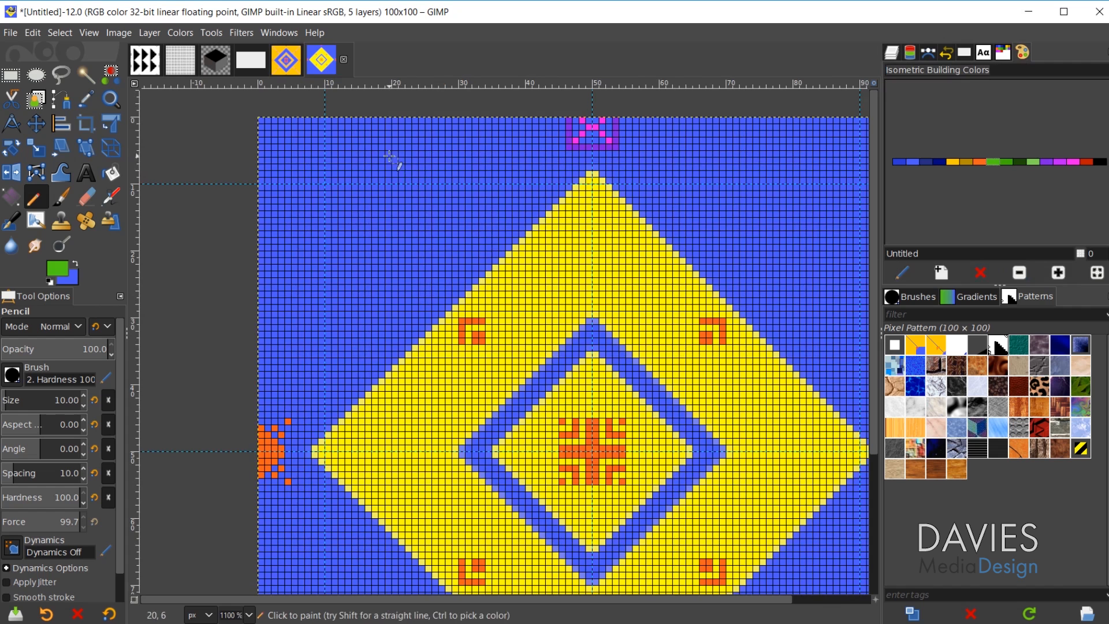
{"action": "scroll", "coordinate": [412, 167], "scroll_direction": "up", "scroll_amount": 1}
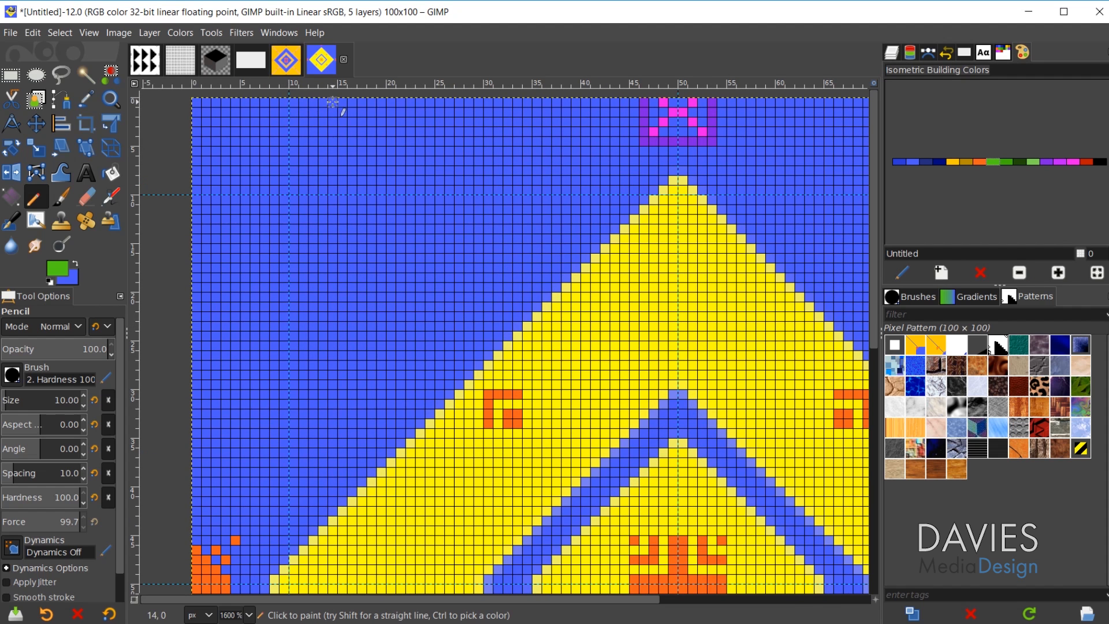
{"action": "left_click_drag", "start_coordinate": [332, 103], "coordinate": [346, 104]}
{"action": "left_click", "coordinate": [322, 112]}
{"action": "mouse_move", "coordinate": [312, 122]}
{"action": "left_mouse_down"}
{"action": "mouse_move", "coordinate": [354, 121]}
{"action": "mouse_move", "coordinate": [329, 111]}
{"action": "left_mouse_up"}
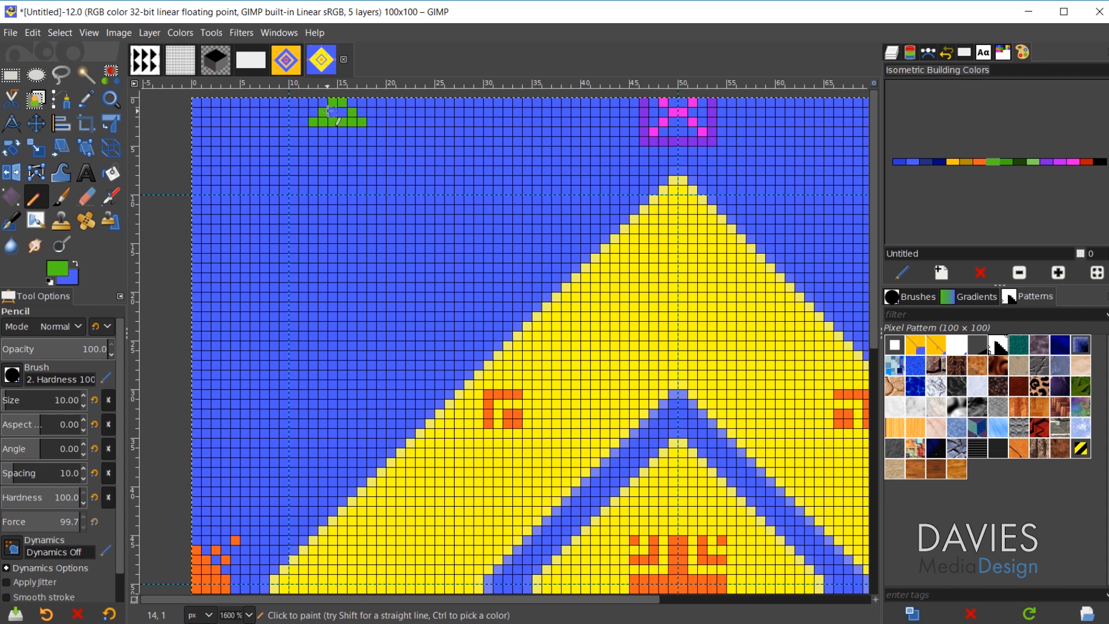
Step: Paint a matching green triangle, 6 px wide and 3 px tall, on the top edge right of the purple frame
{"action": "scroll", "coordinate": [488, 275], "scroll_direction": "down", "scroll_amount": 1, "text": "ctrl"}
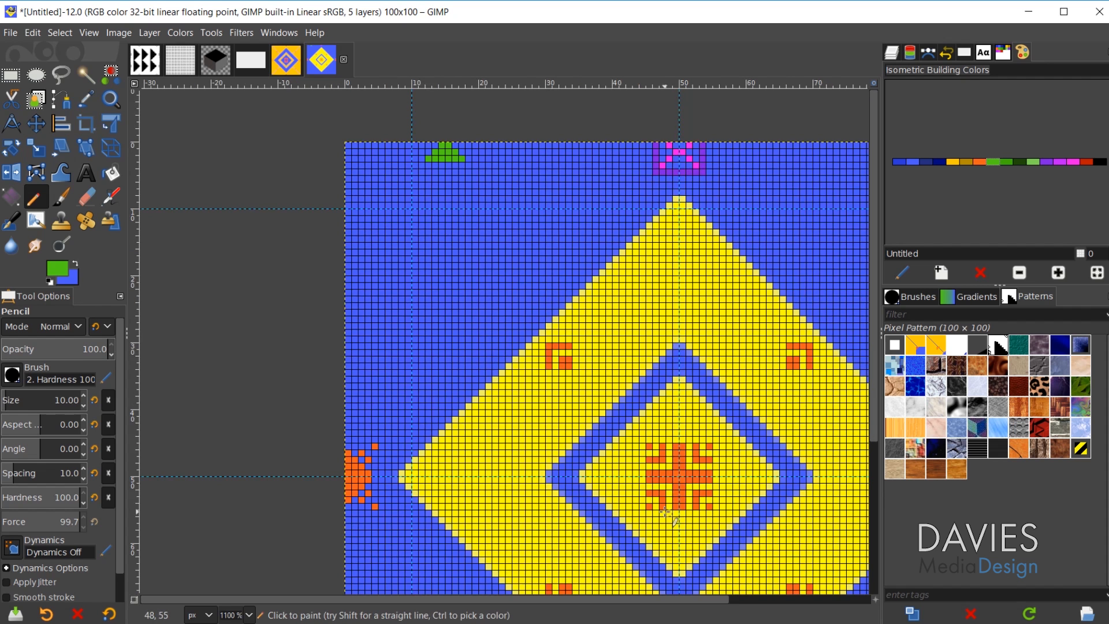
{"action": "left_click_drag", "start_coordinate": [518, 595], "coordinate": [569, 591]}
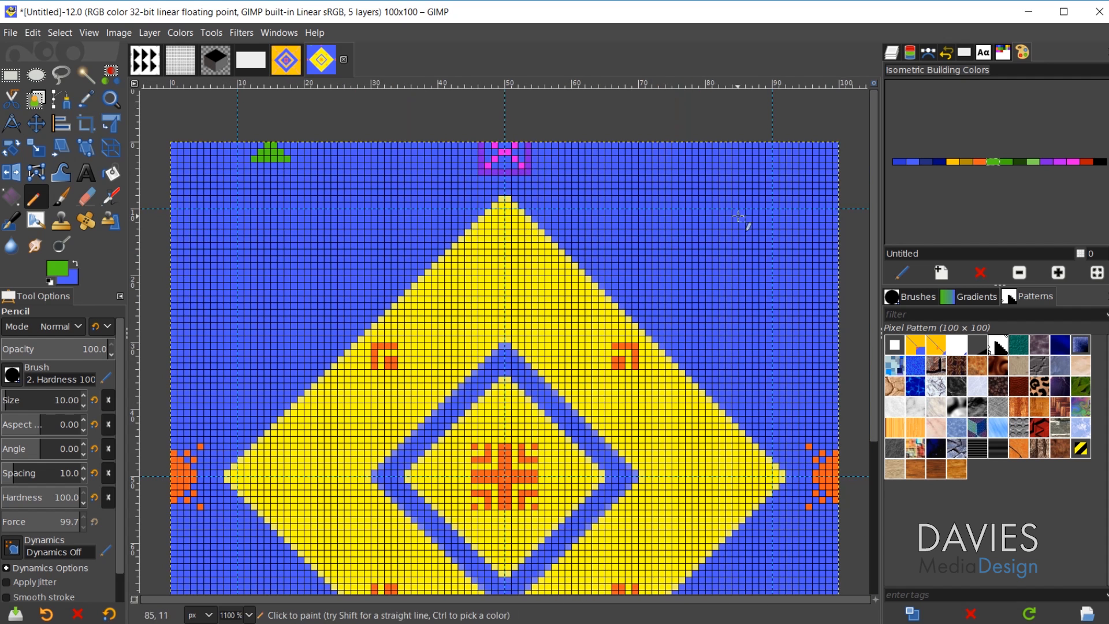
{"action": "scroll", "coordinate": [735, 185], "scroll_direction": "up", "scroll_amount": 1, "text": "ctrl"}
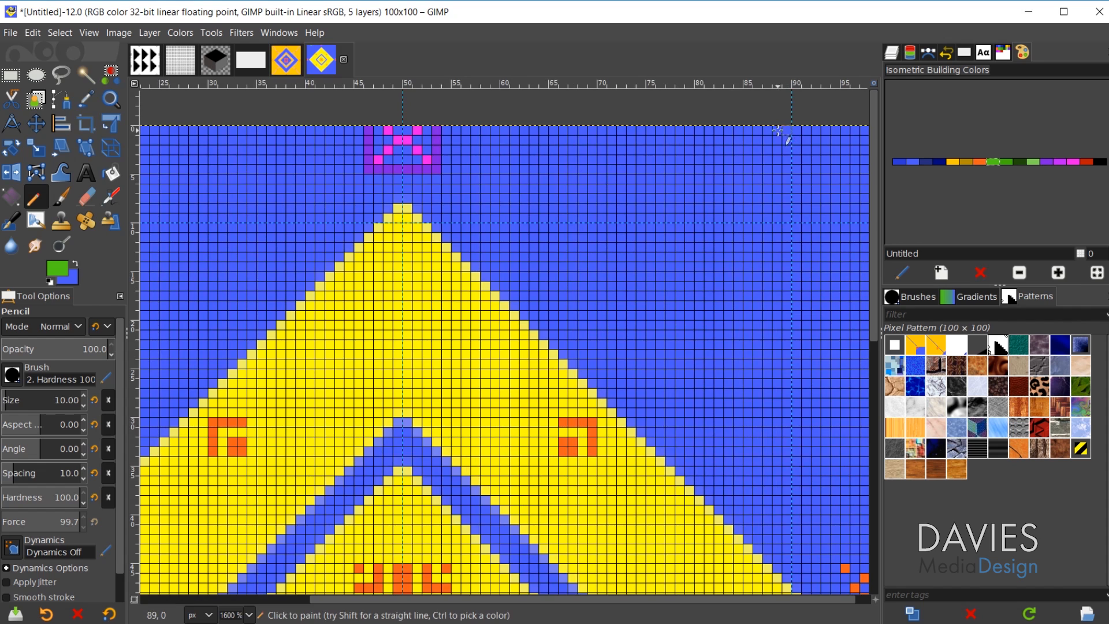
{"action": "left_click_drag", "start_coordinate": [749, 130], "coordinate": [738, 131]}
{"action": "scroll", "coordinate": [736, 131], "scroll_direction": "down", "scroll_amount": 1, "text": "ctrl"}
{"action": "scroll", "coordinate": [743, 159], "scroll_direction": "up", "scroll_amount": 2, "text": "ctrl"}
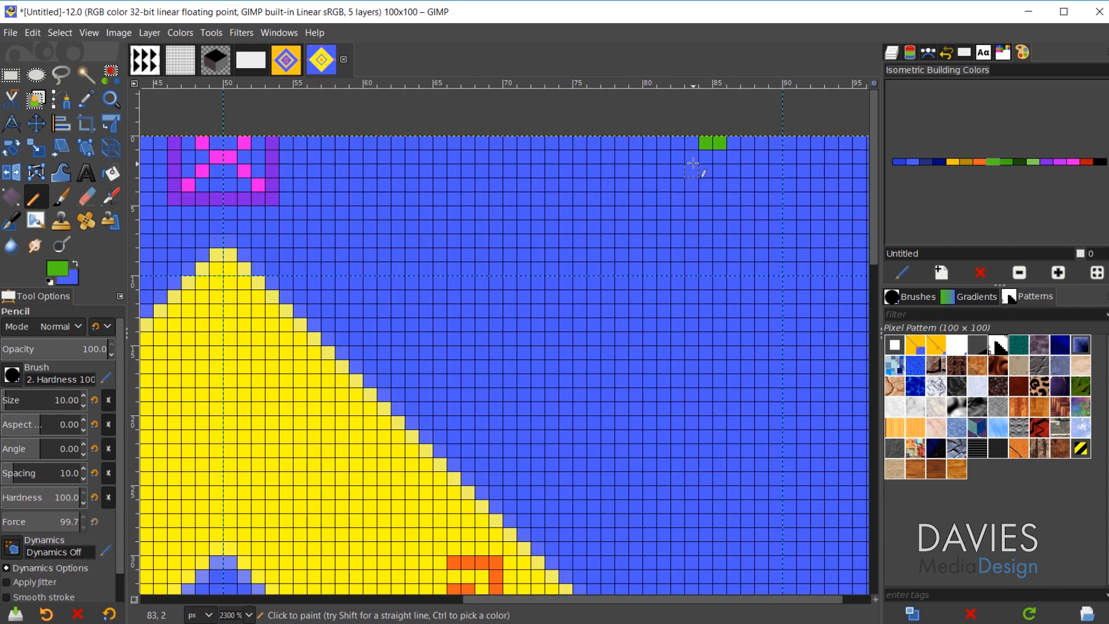
{"action": "mouse_move", "coordinate": [692, 159]}
{"action": "left_mouse_down"}
{"action": "mouse_move", "coordinate": [707, 171]}
{"action": "mouse_move", "coordinate": [748, 171]}
{"action": "mouse_move", "coordinate": [707, 157]}
{"action": "left_mouse_up"}
{"action": "scroll", "coordinate": [526, 231], "scroll_direction": "down", "scroll_amount": 2, "text": "ctrl"}
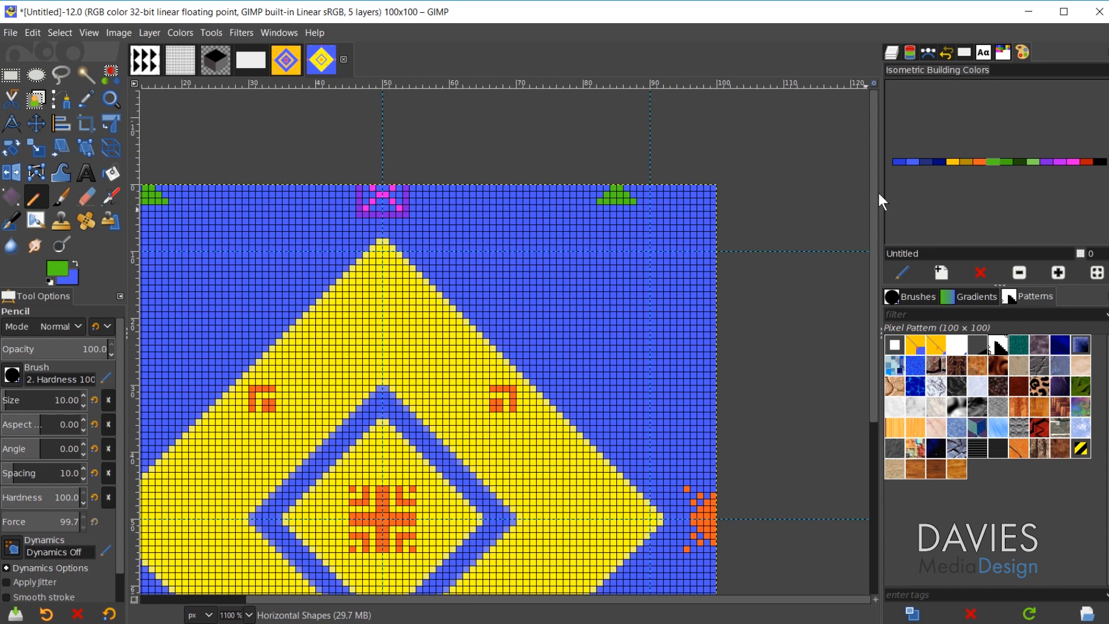
Step: Paint a dark green trunk, two pixels wide and one pixel tall, centered beneath each green triangle
{"action": "left_click", "coordinate": [1021, 162]}
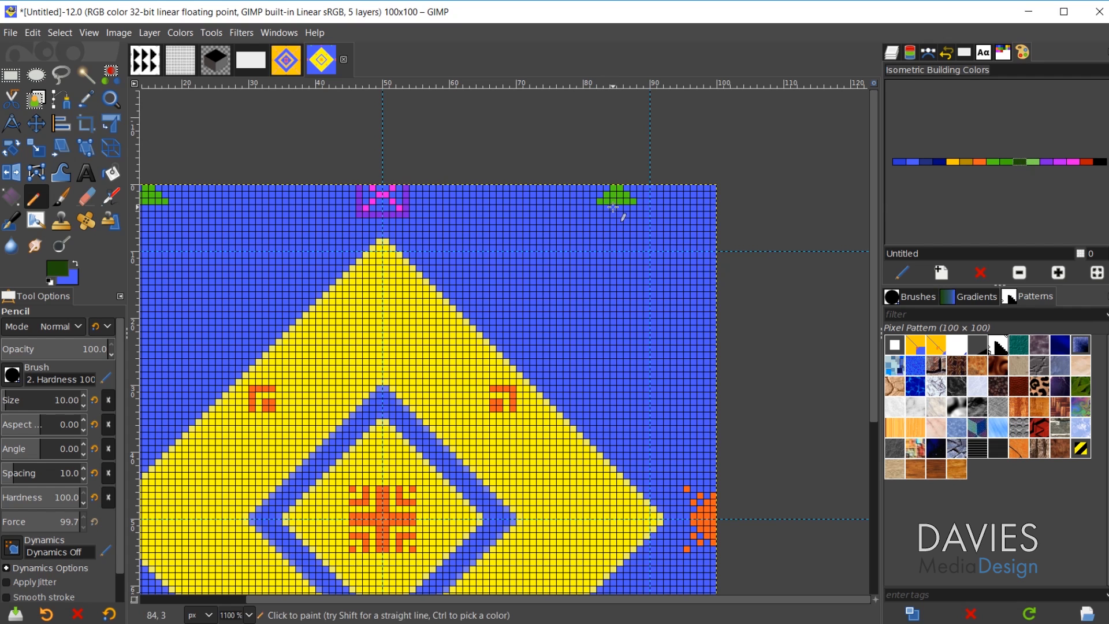
{"action": "key", "text": "ctrl+z"}
{"action": "left_click_drag", "start_coordinate": [577, 598], "coordinate": [491, 601]}
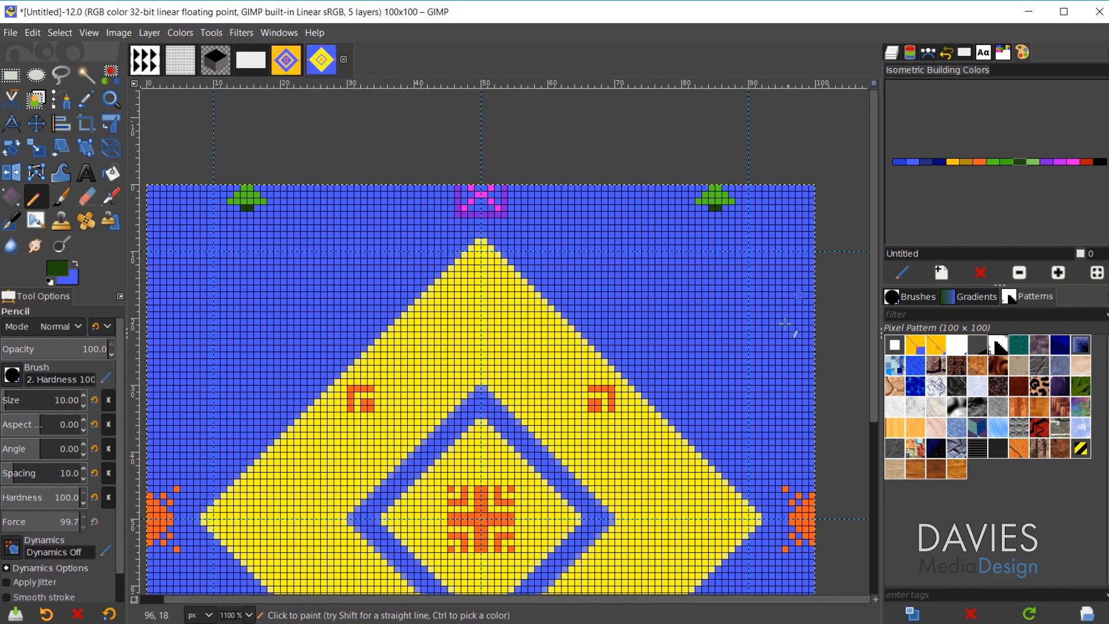
Step: Duplicate the Horizontal Shapes layer and flip the copy vertically so its shapes sit on the canvas's bottom edge
{"action": "key", "text": "minus"}
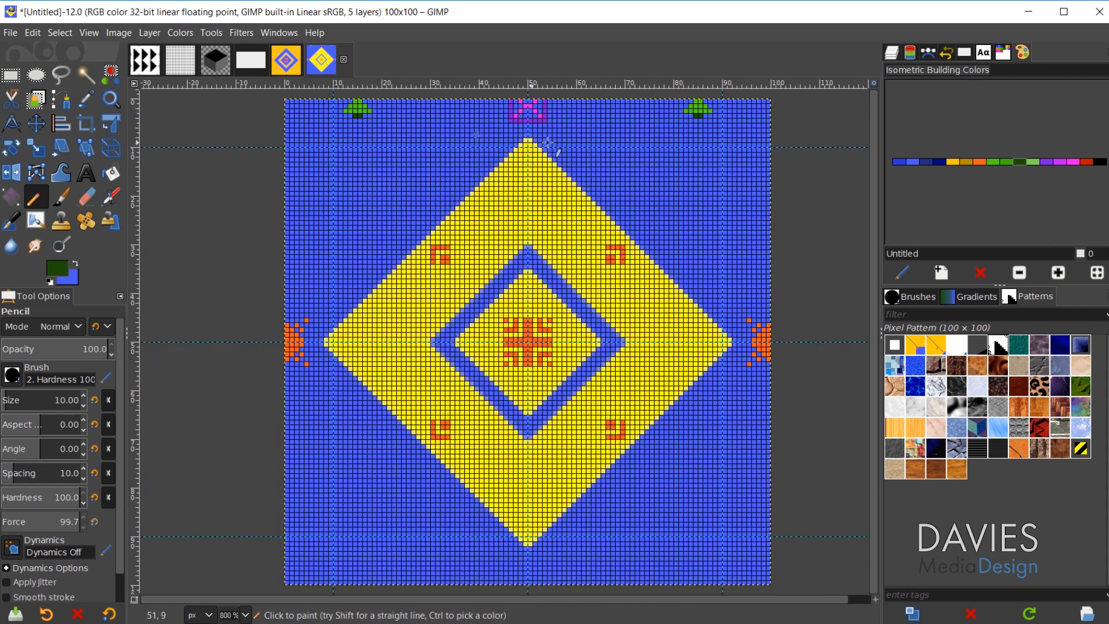
{"action": "left_click", "coordinate": [891, 53]}
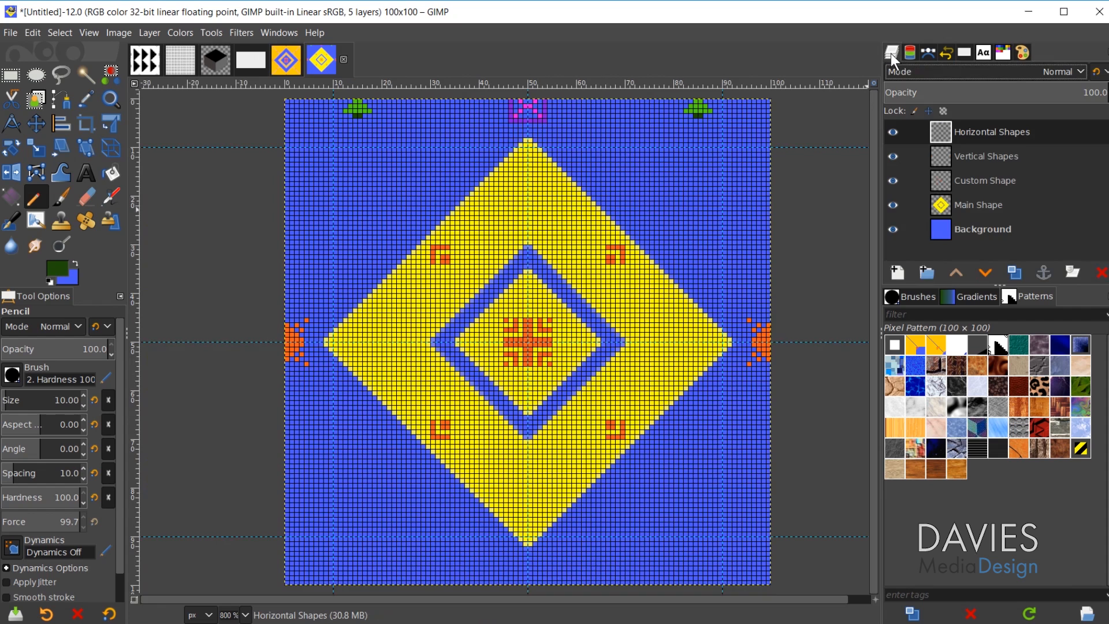
{"action": "left_click", "coordinate": [1014, 272]}
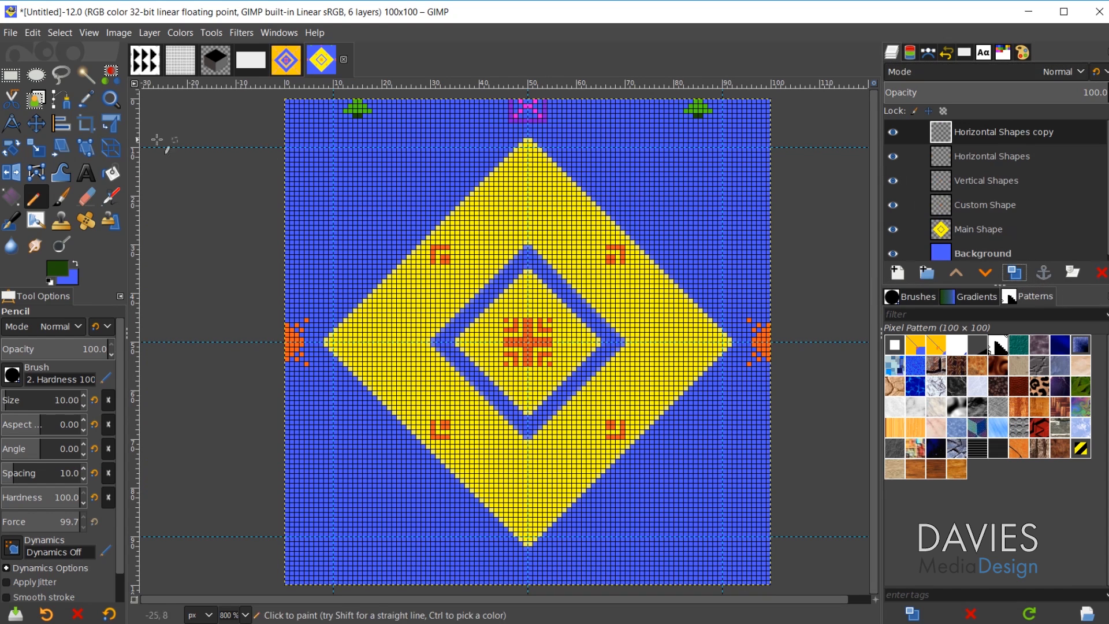
{"action": "left_click", "coordinate": [14, 174]}
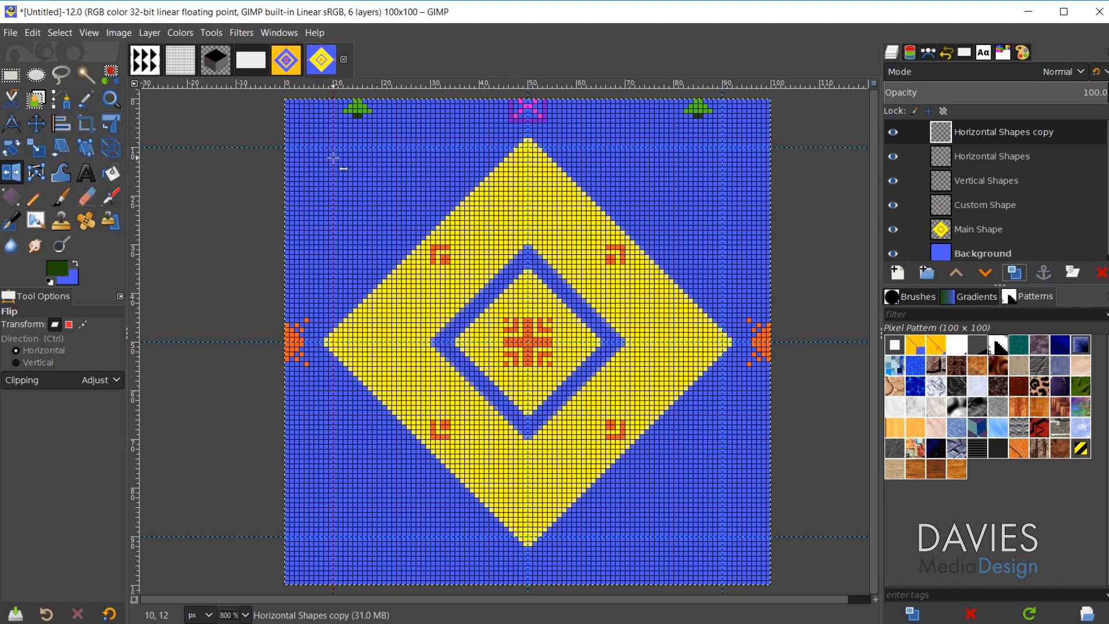
{"action": "left_click", "coordinate": [16, 361]}
{"action": "left_click", "coordinate": [512, 113]}
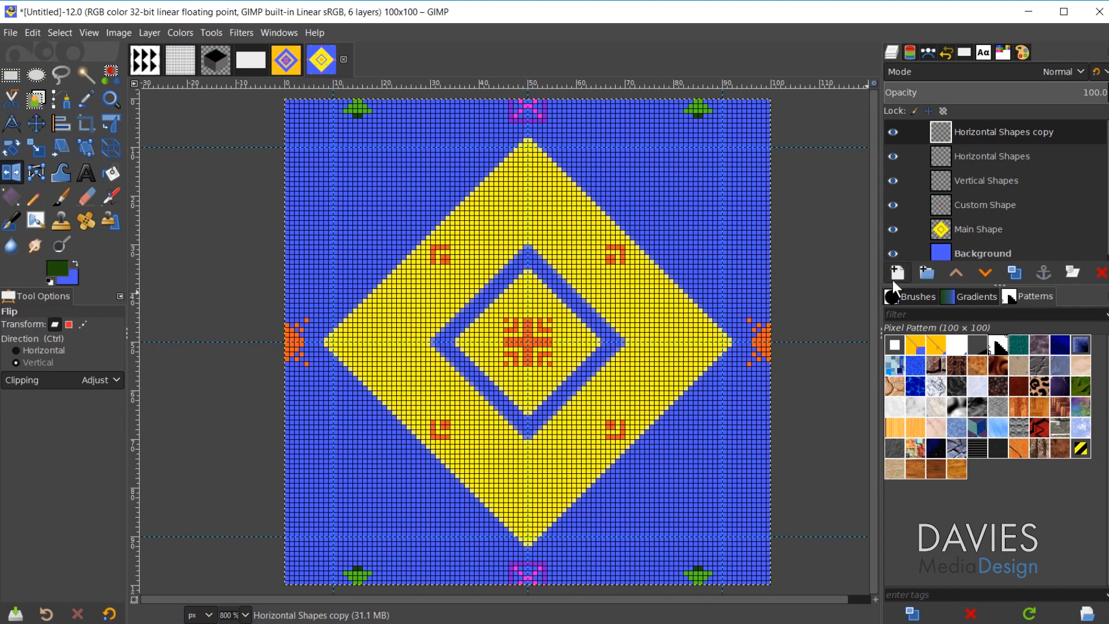
Step: Add a new transparent layer named X Pattern and place it between the Main Shape and Background layers
{"action": "left_click", "coordinate": [895, 278]}
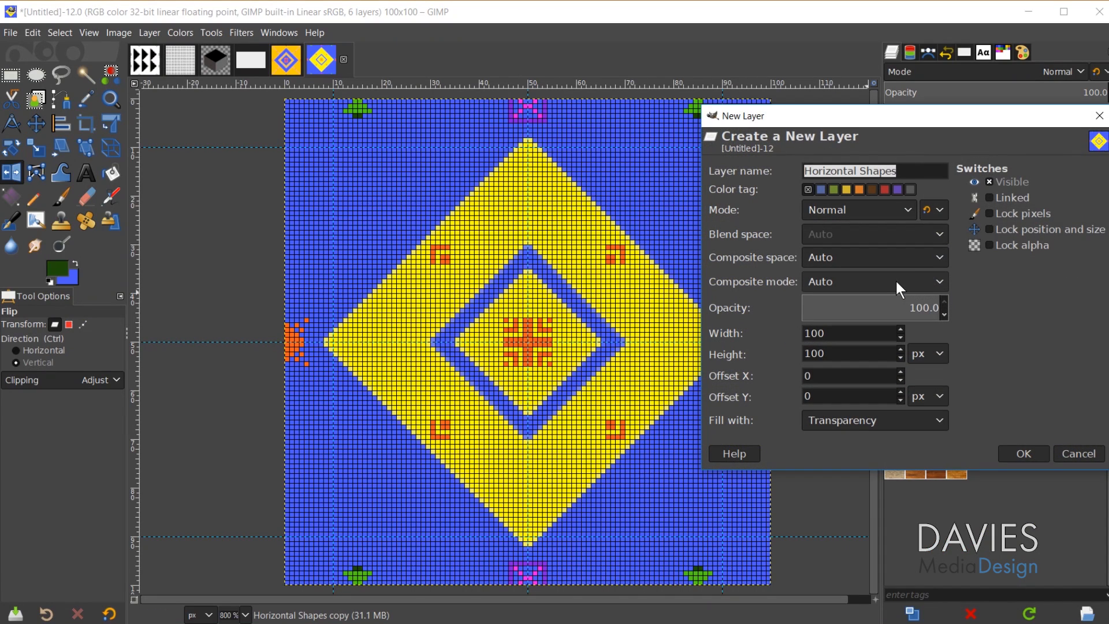
{"action": "type", "text": "X Pattern"}
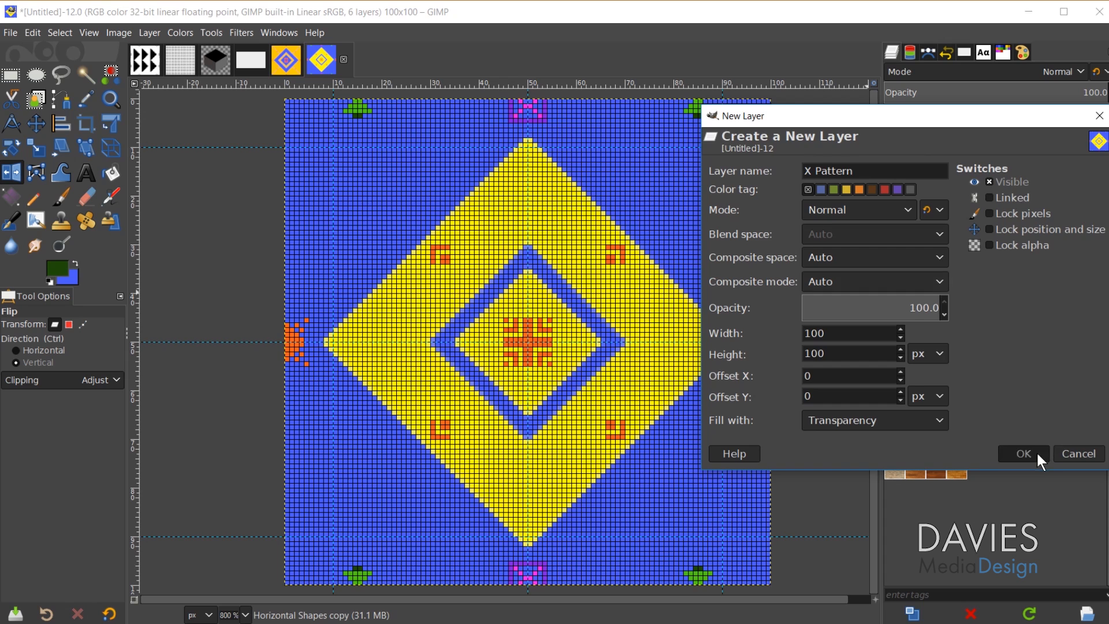
{"action": "left_click", "coordinate": [1037, 454]}
{"action": "left_click_drag", "start_coordinate": [953, 132], "coordinate": [948, 236]}
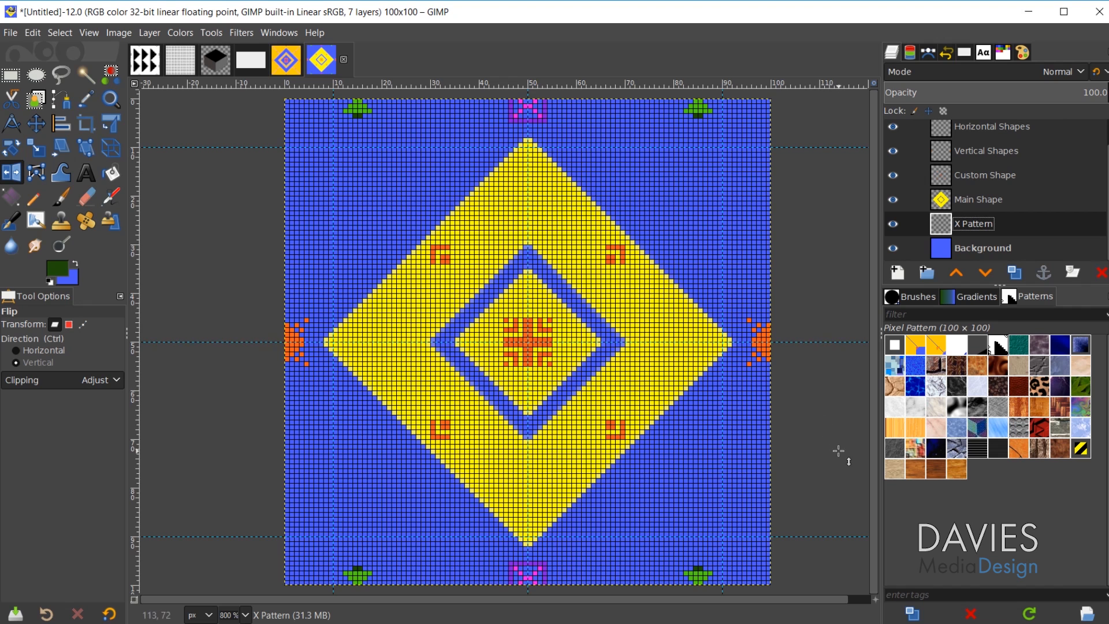
Step: Set the foreground to the palette's darkest blue and paint one pixel with the Pencil in the canvas's top-left corner
{"action": "scroll", "coordinate": [840, 451], "scroll_direction": "down", "scroll_amount": 1}
{"action": "left_click_drag", "start_coordinate": [688, 600], "coordinate": [711, 596]}
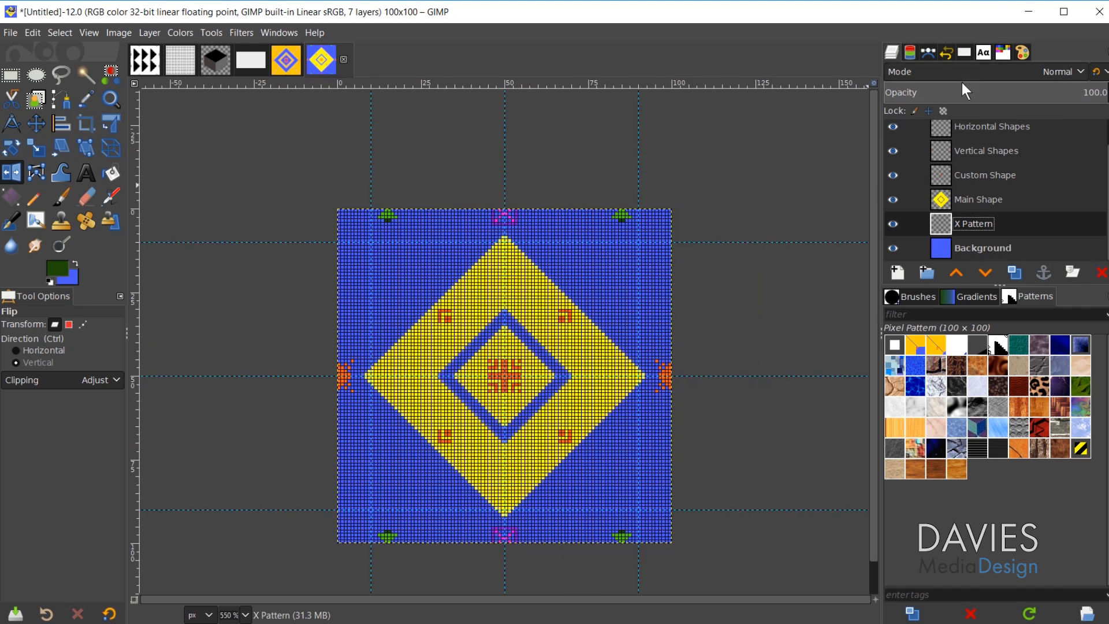
{"action": "left_click", "coordinate": [1003, 53]}
{"action": "left_click", "coordinate": [1018, 52]}
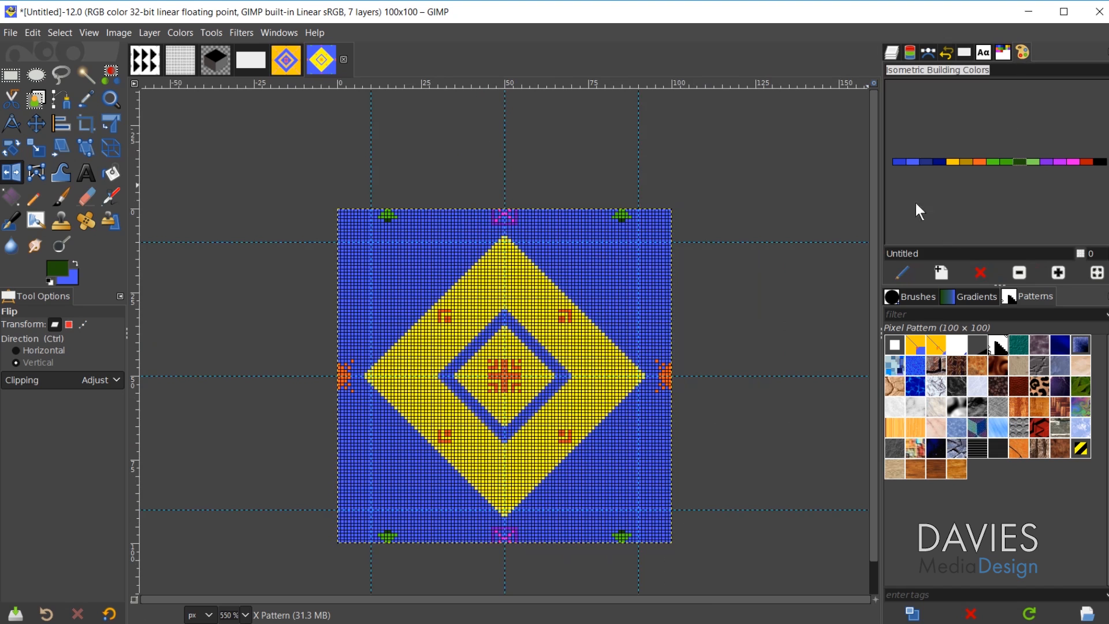
{"action": "left_click", "coordinate": [913, 162]}
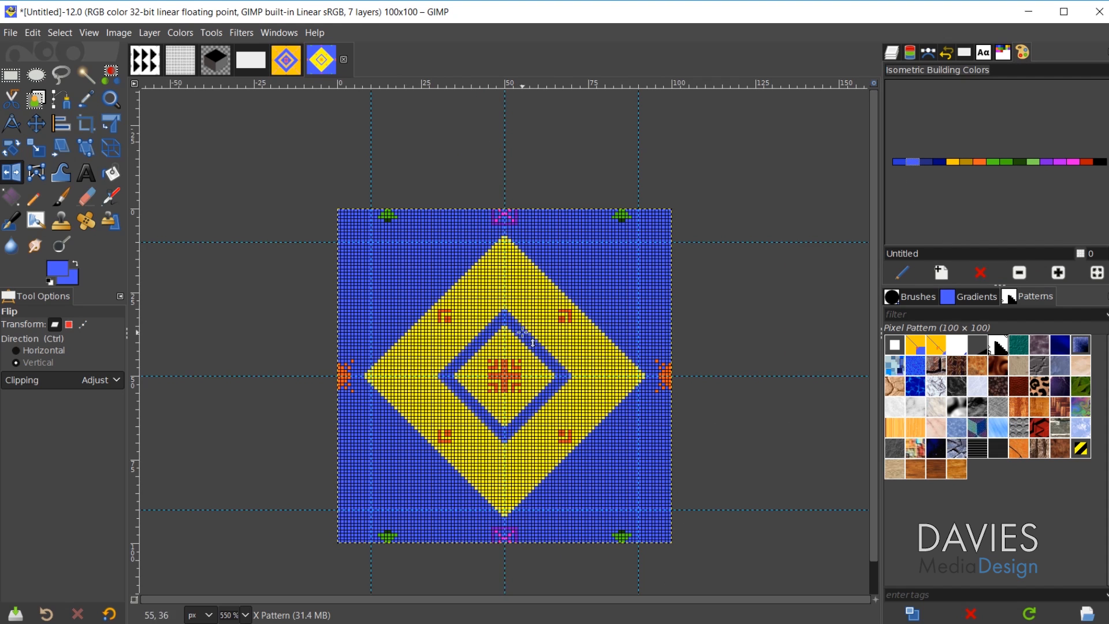
{"action": "left_click", "coordinate": [37, 195]}
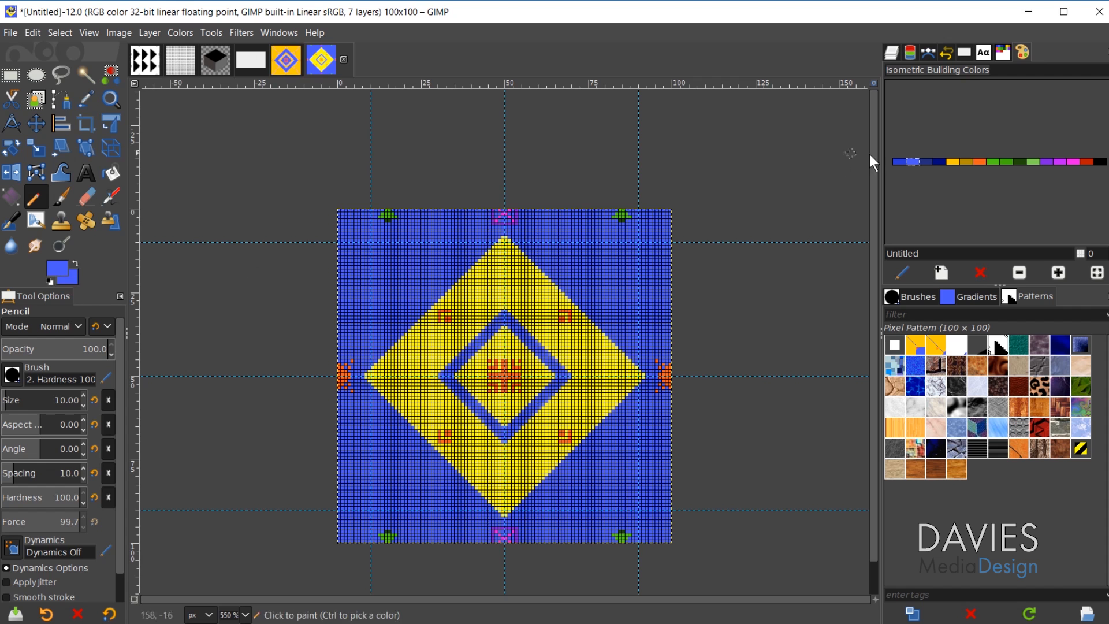
{"action": "left_click", "coordinate": [938, 162]}
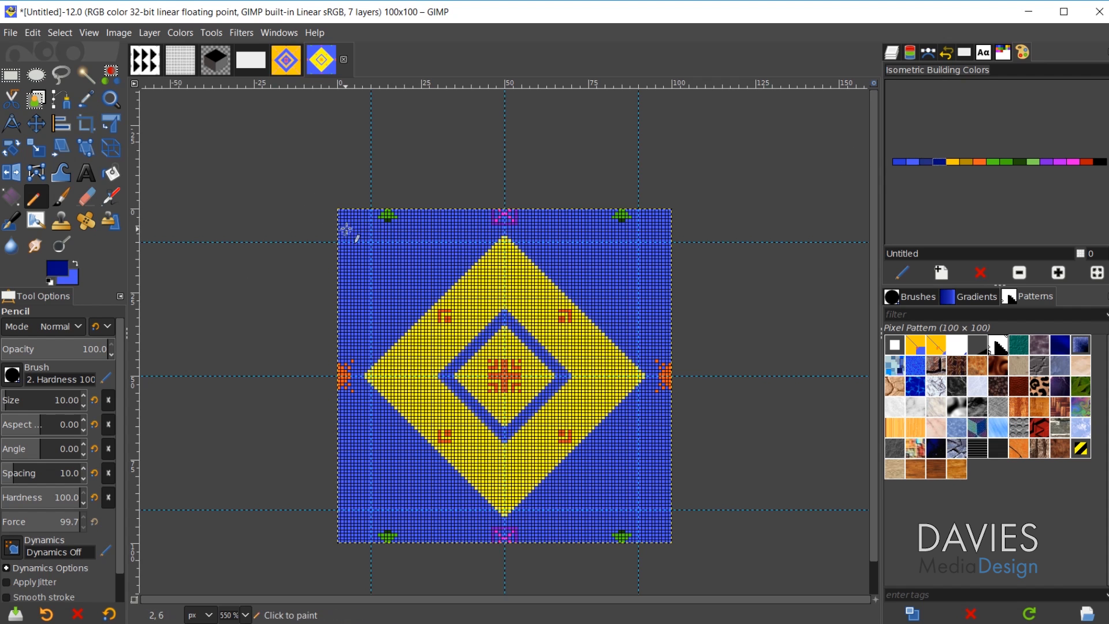
{"action": "scroll", "coordinate": [346, 234], "scroll_direction": "up", "scroll_amount": 3}
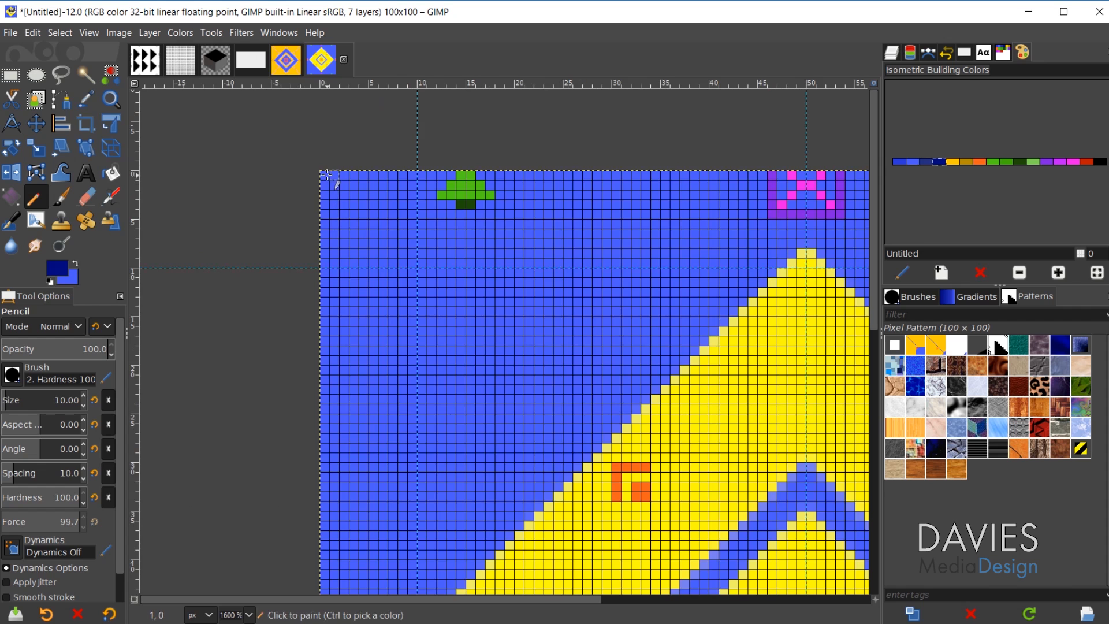
{"action": "left_click", "coordinate": [325, 175]}
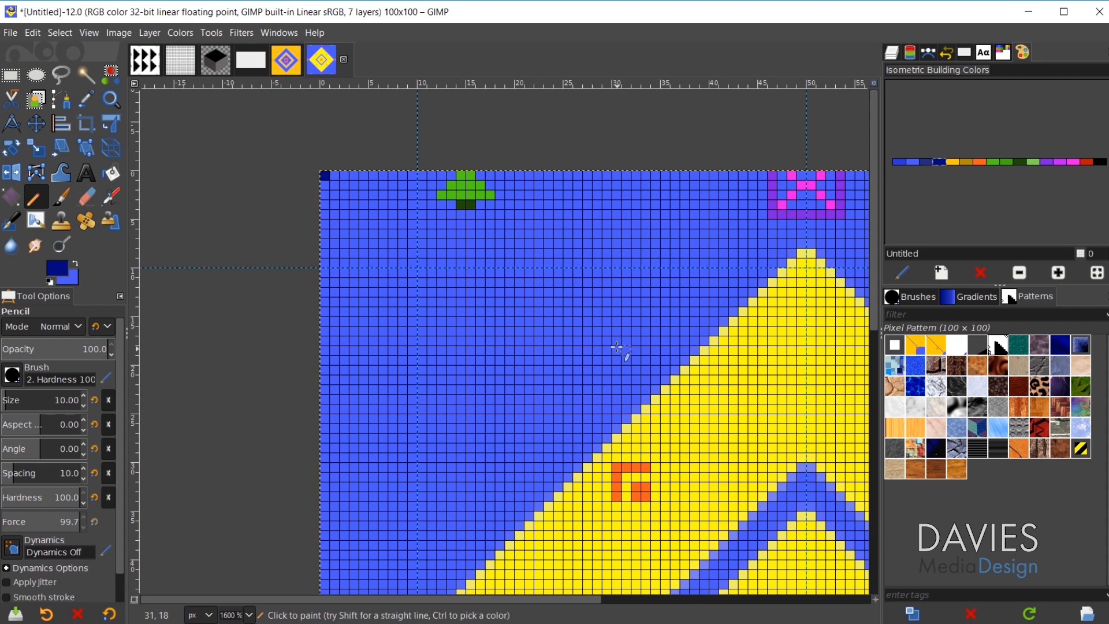
Step: Draw a straight one-pixel dark blue diagonal from the canvas's top-left corner pixel to its bottom-right corner pixel
{"action": "scroll", "coordinate": [716, 444], "scroll_direction": "down", "scroll_amount": 4}
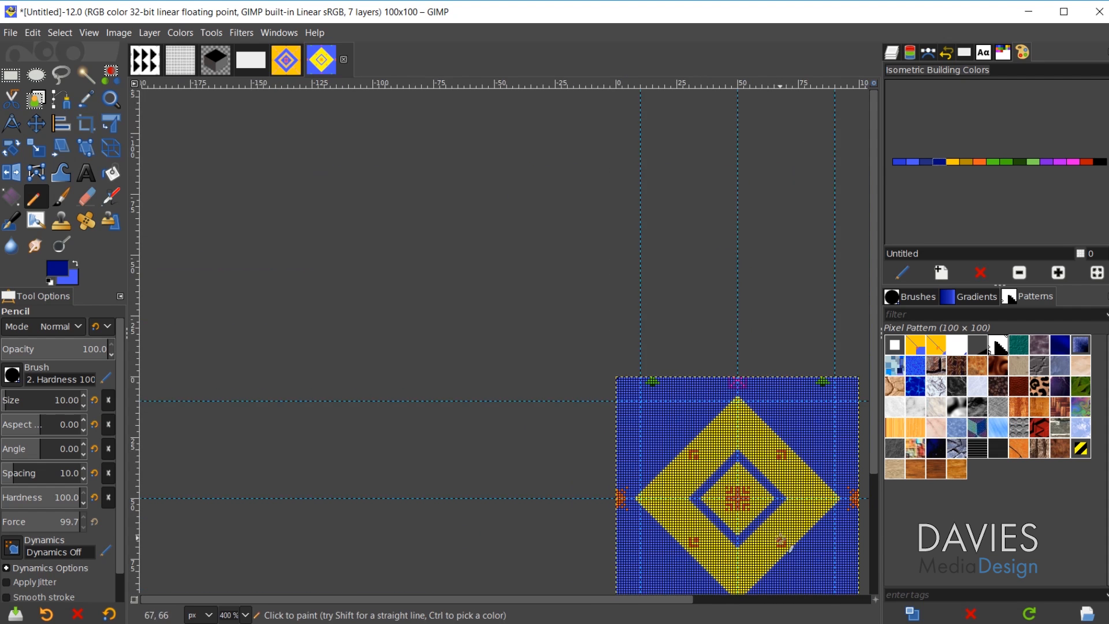
{"action": "scroll", "coordinate": [693, 463], "scroll_direction": "down", "scroll_amount": 1}
{"action": "scroll", "coordinate": [656, 441], "scroll_direction": "up", "scroll_amount": 1}
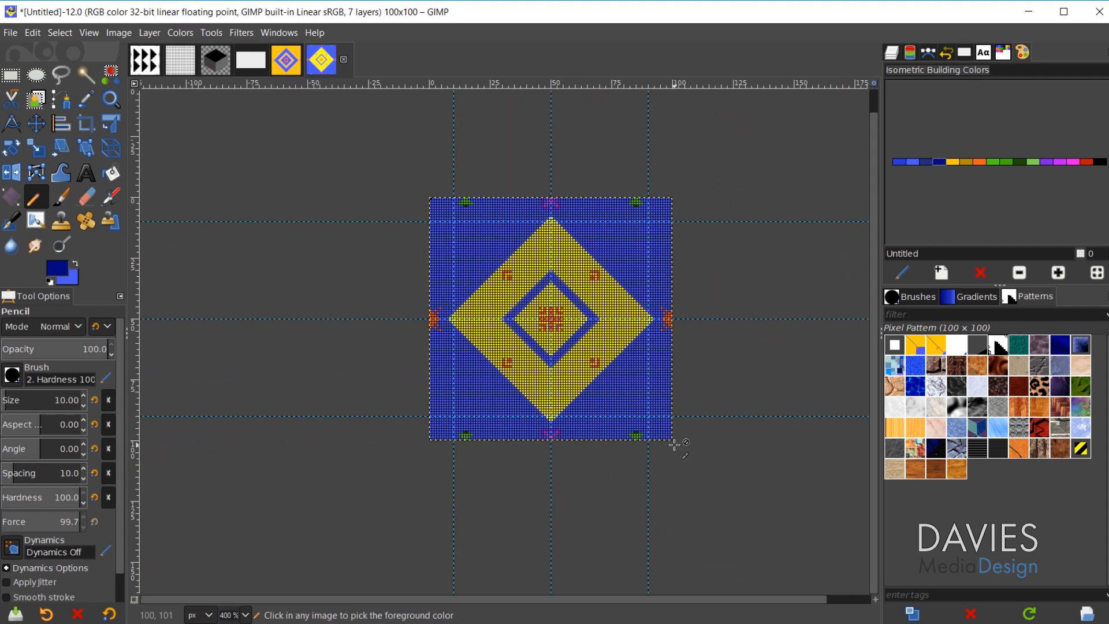
{"action": "scroll", "coordinate": [652, 436], "scroll_direction": "up", "scroll_amount": 3}
{"action": "scroll", "coordinate": [652, 436], "scroll_direction": "up", "scroll_amount": 4}
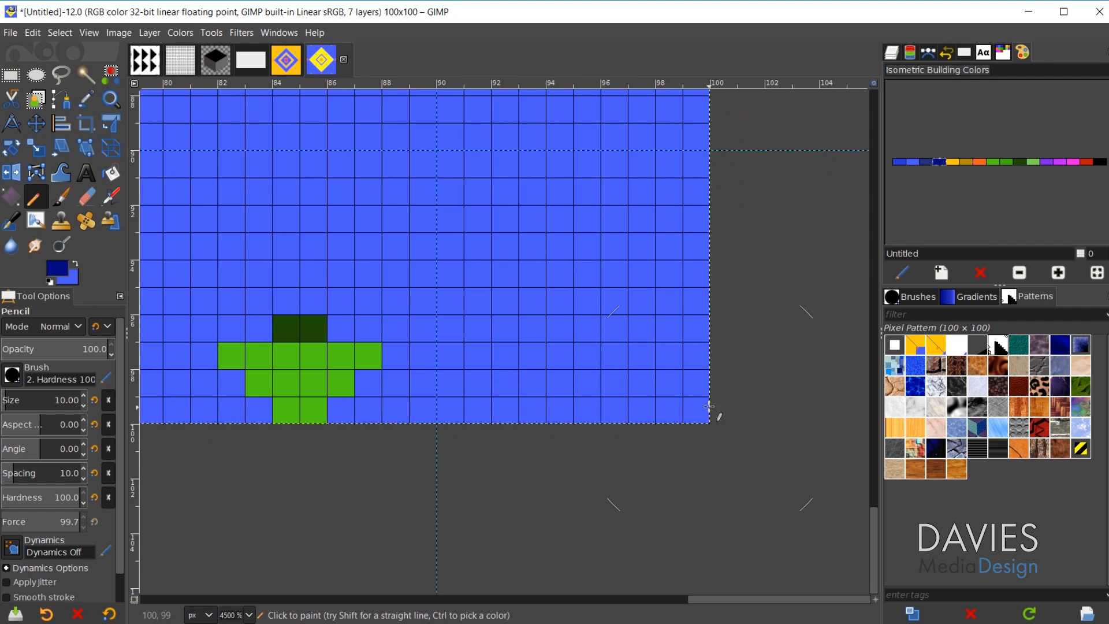
{"action": "scroll", "coordinate": [699, 409], "scroll_direction": "down", "scroll_amount": 1}
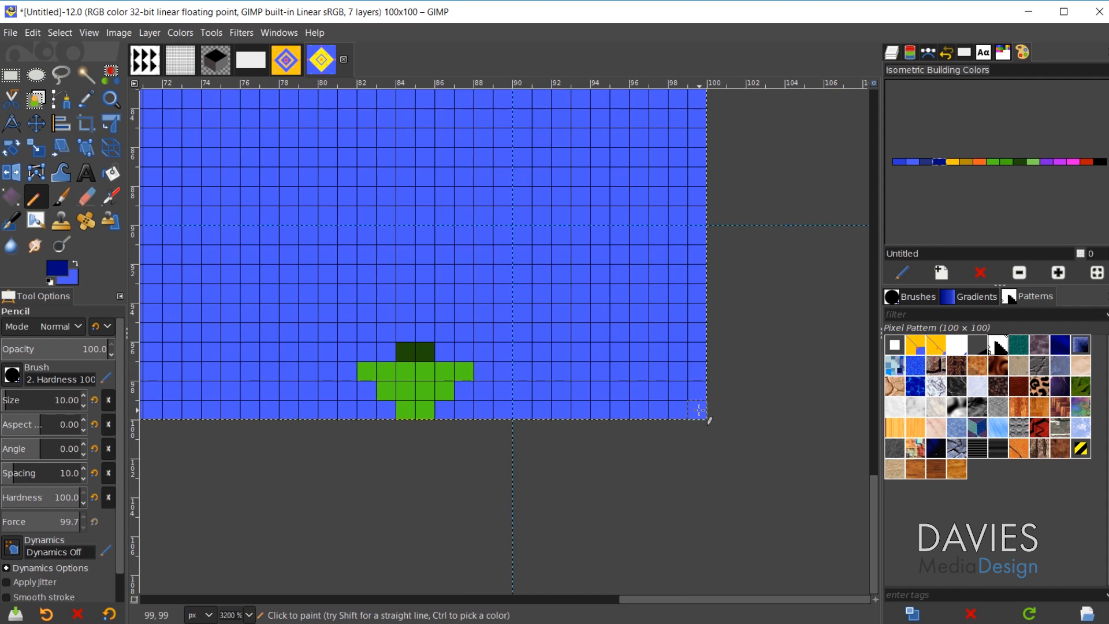
{"action": "key", "text": "shift"}
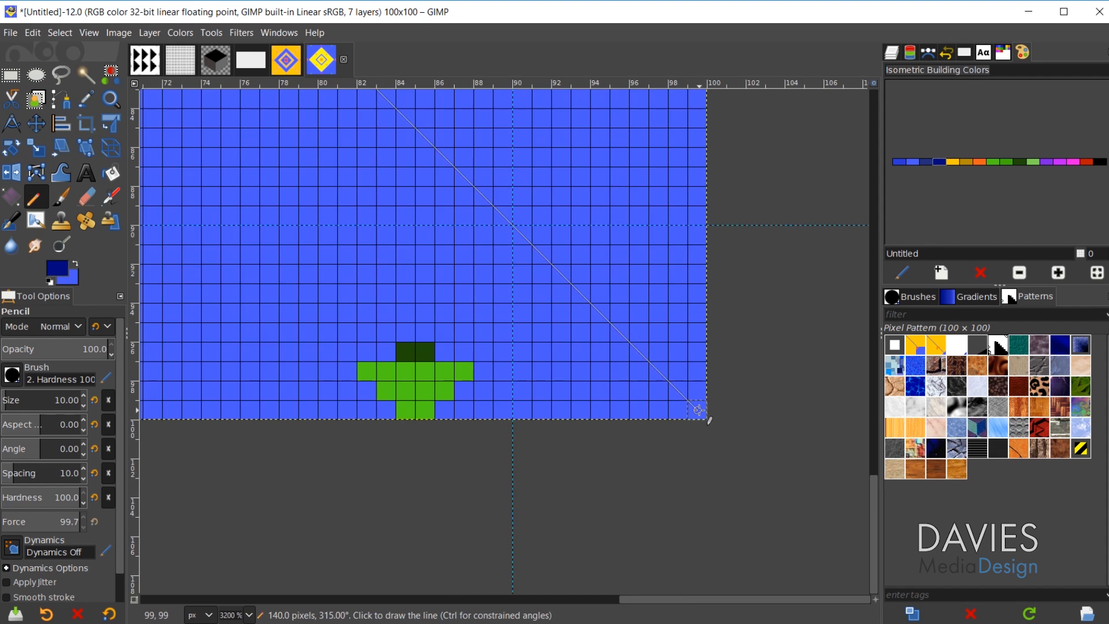
{"action": "left_click", "coordinate": [699, 410], "text": "shift"}
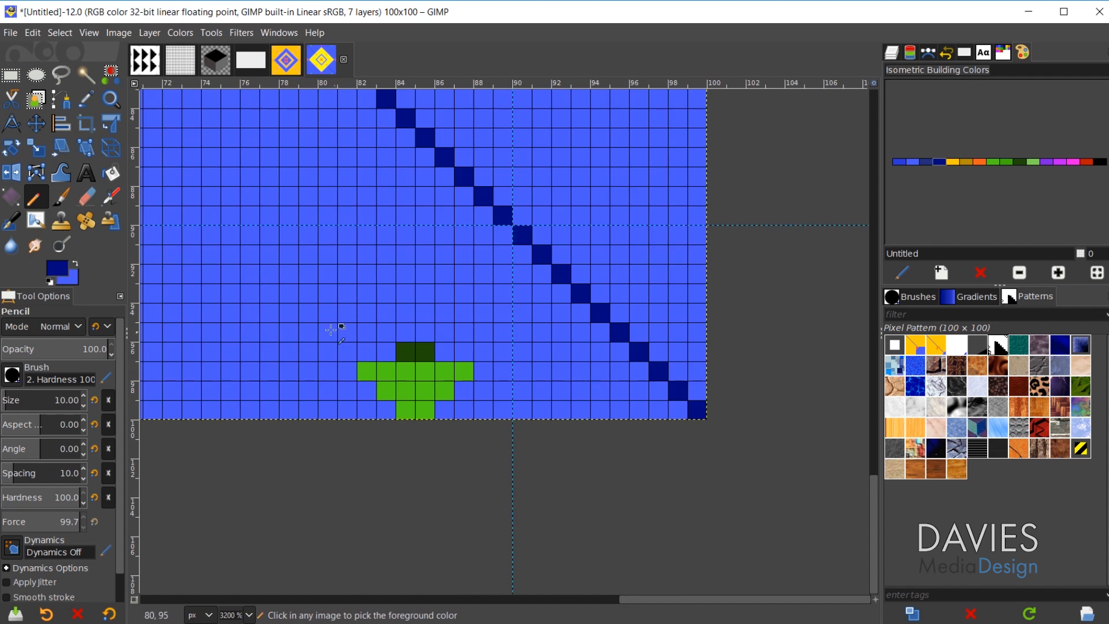
Step: Paint one dark blue pixel in the canvas's bottom-left corner
{"action": "scroll", "coordinate": [339, 324], "scroll_direction": "down", "scroll_amount": 6}
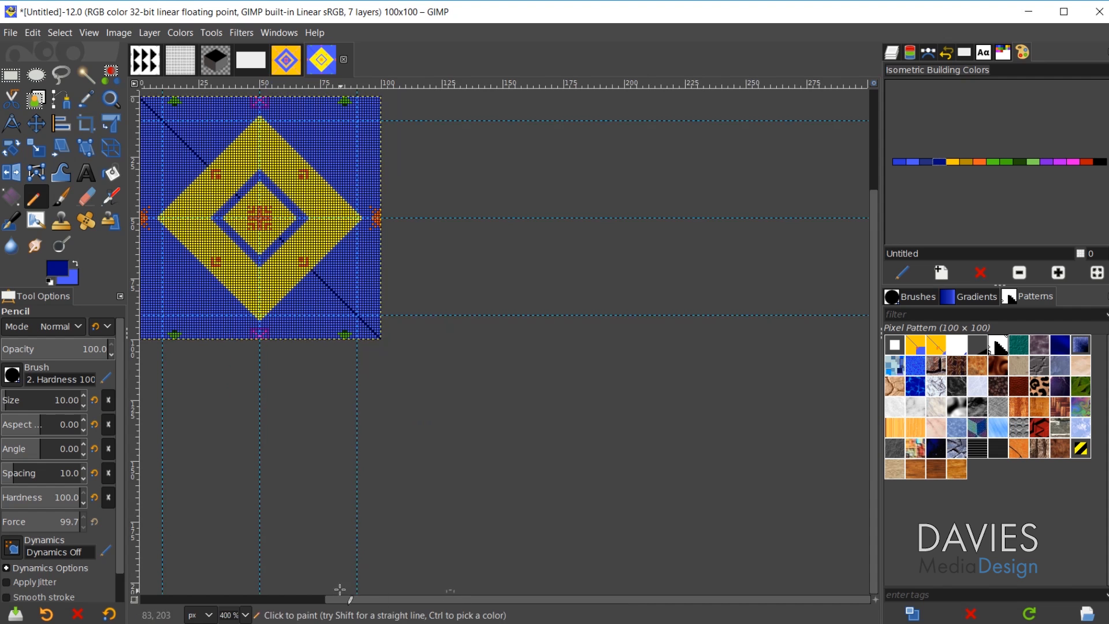
{"action": "left_click_drag", "start_coordinate": [552, 599], "coordinate": [376, 597]}
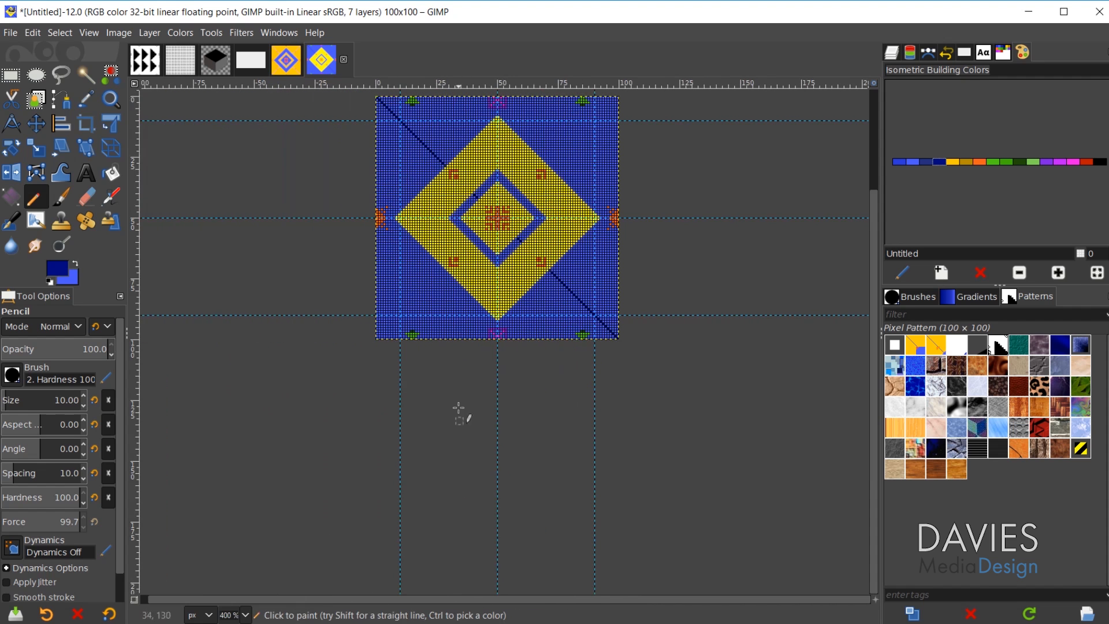
{"action": "scroll", "coordinate": [465, 378], "scroll_direction": "up", "scroll_amount": 1}
{"action": "scroll", "coordinate": [459, 429], "scroll_direction": "up", "scroll_amount": 7, "text": "ctrl"}
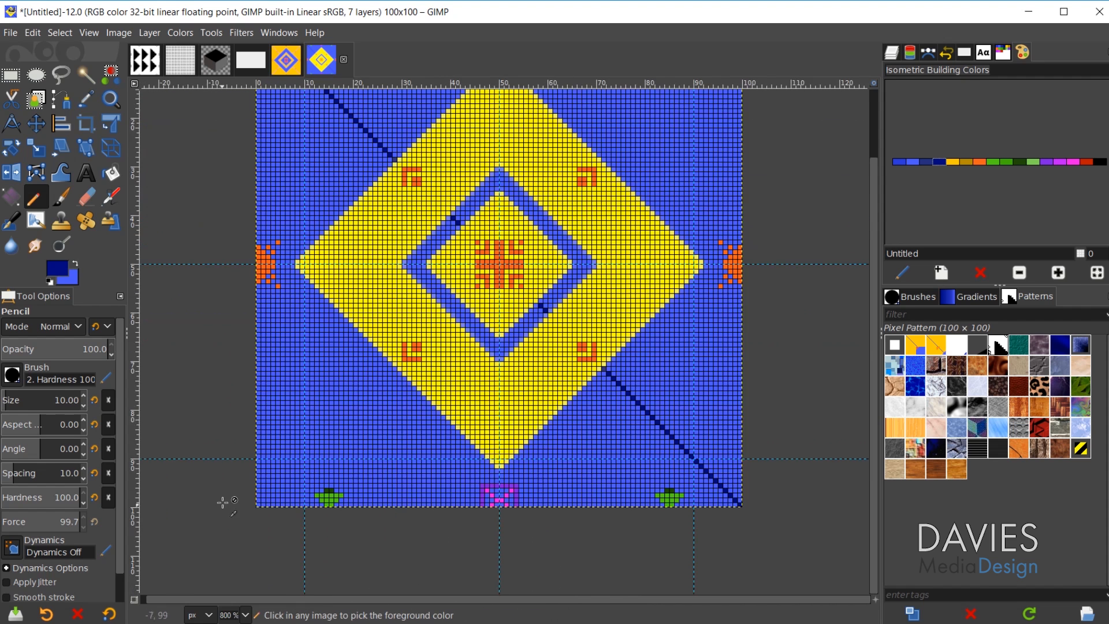
{"action": "scroll", "coordinate": [350, 537], "scroll_direction": "up", "scroll_amount": 1, "text": "ctrl"}
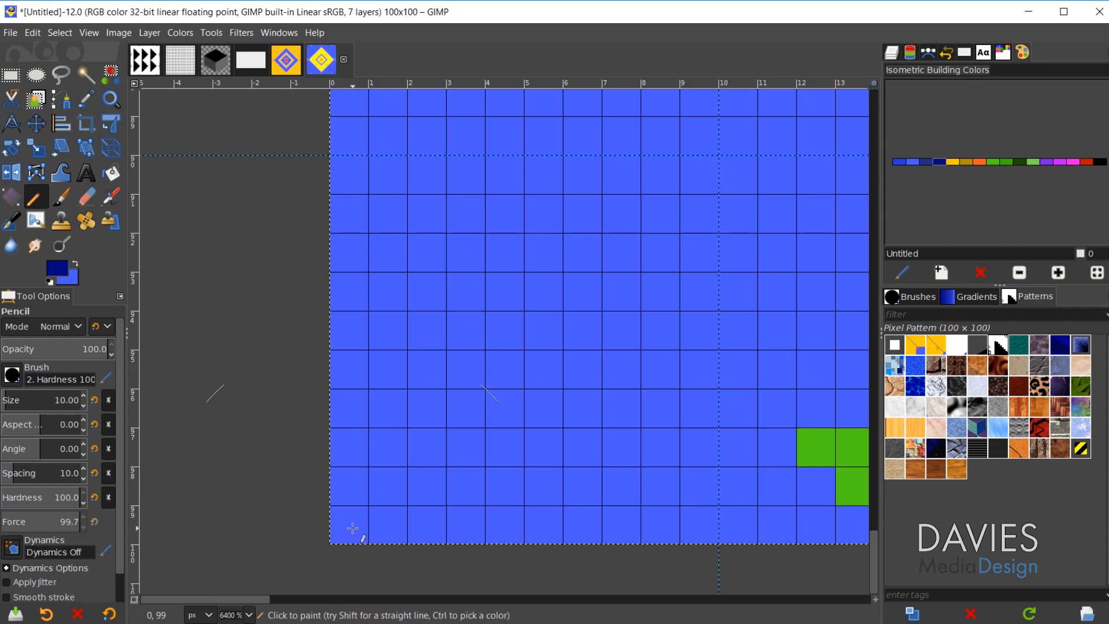
{"action": "scroll", "coordinate": [362, 518], "scroll_direction": "down", "scroll_amount": 1, "text": "ctrl"}
{"action": "scroll", "coordinate": [353, 529], "scroll_direction": "down", "scroll_amount": 1, "text": "ctrl"}
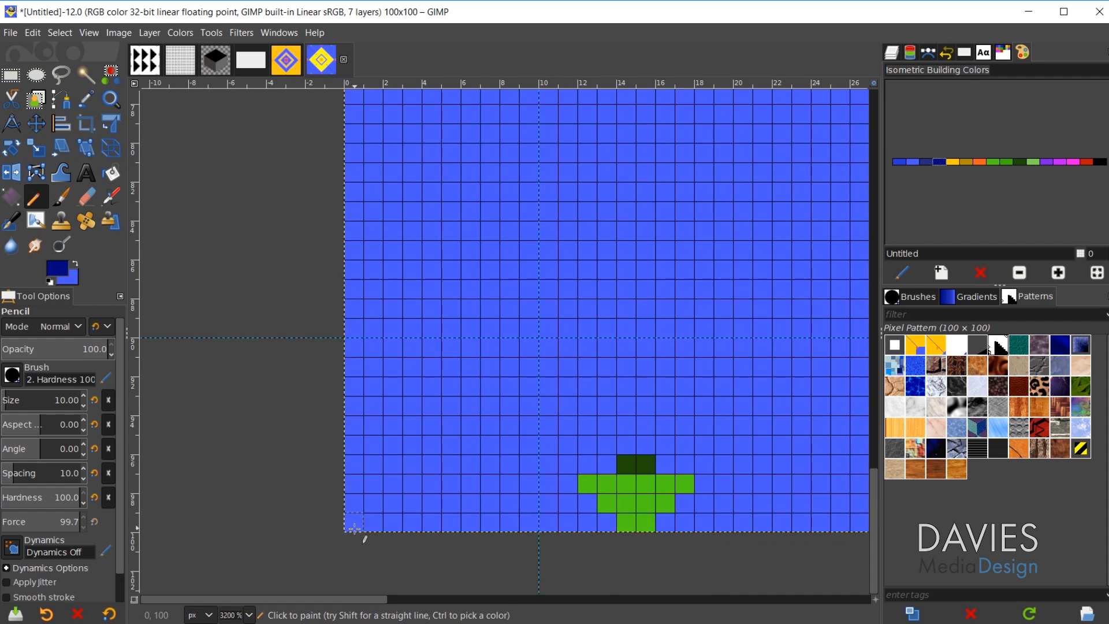
{"action": "left_click", "coordinate": [356, 522]}
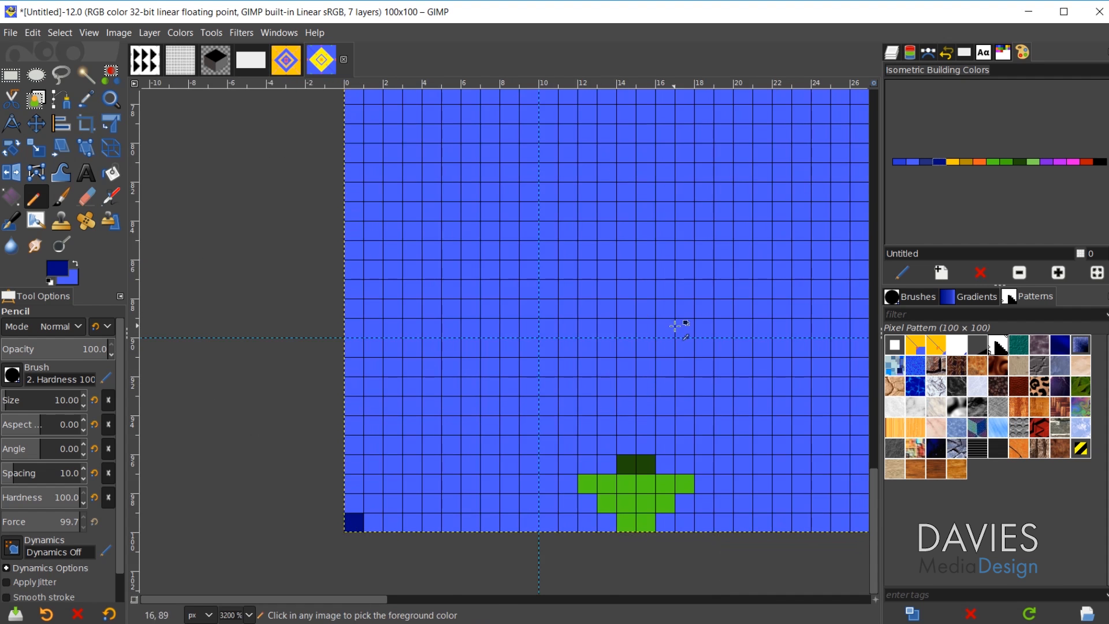
Step: Draw a straight dark blue line from the bottom-left corner pixel to the top-right corner pixel, completing the X
{"action": "scroll", "coordinate": [695, 317], "scroll_direction": "down", "scroll_amount": 5, "text": "ctrl"}
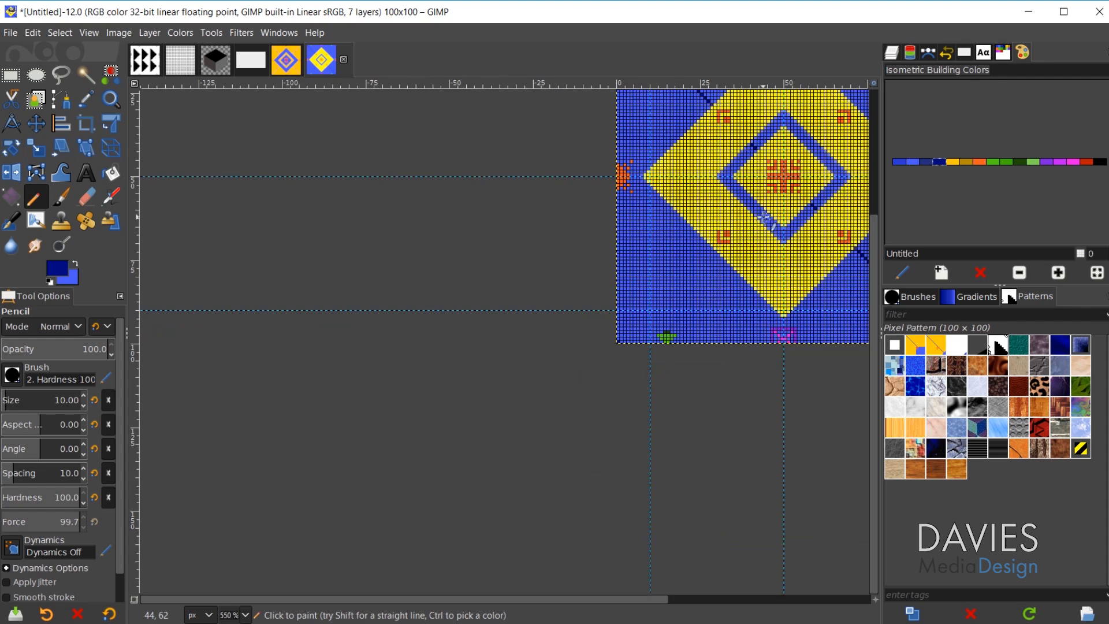
{"action": "scroll", "coordinate": [672, 206], "scroll_direction": "up", "scroll_amount": 5, "text": "ctrl"}
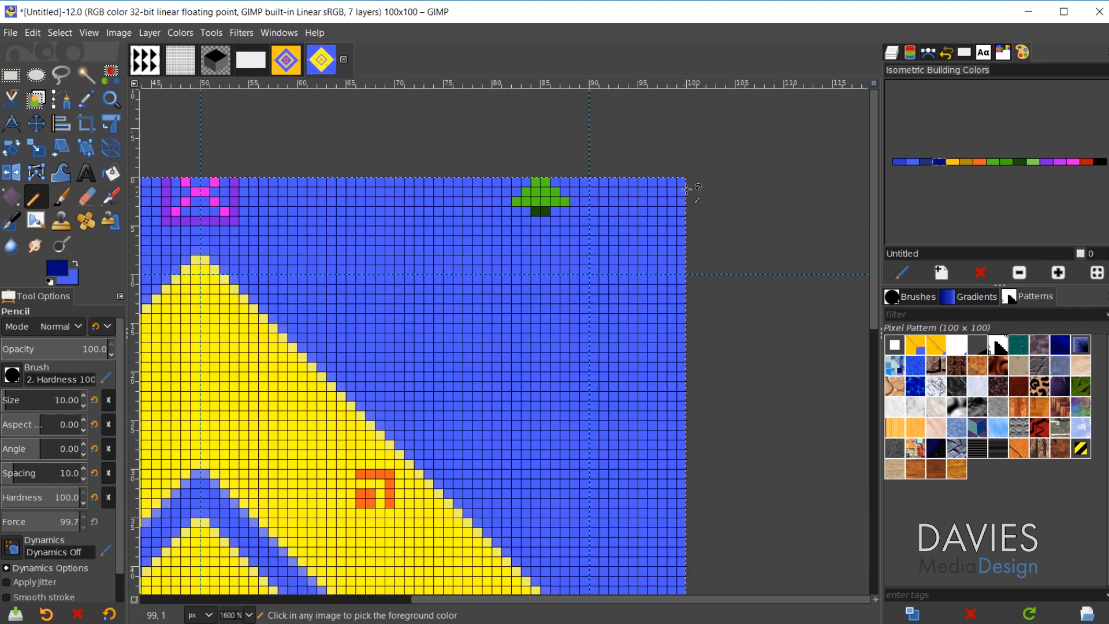
{"action": "key", "text": "shift"}
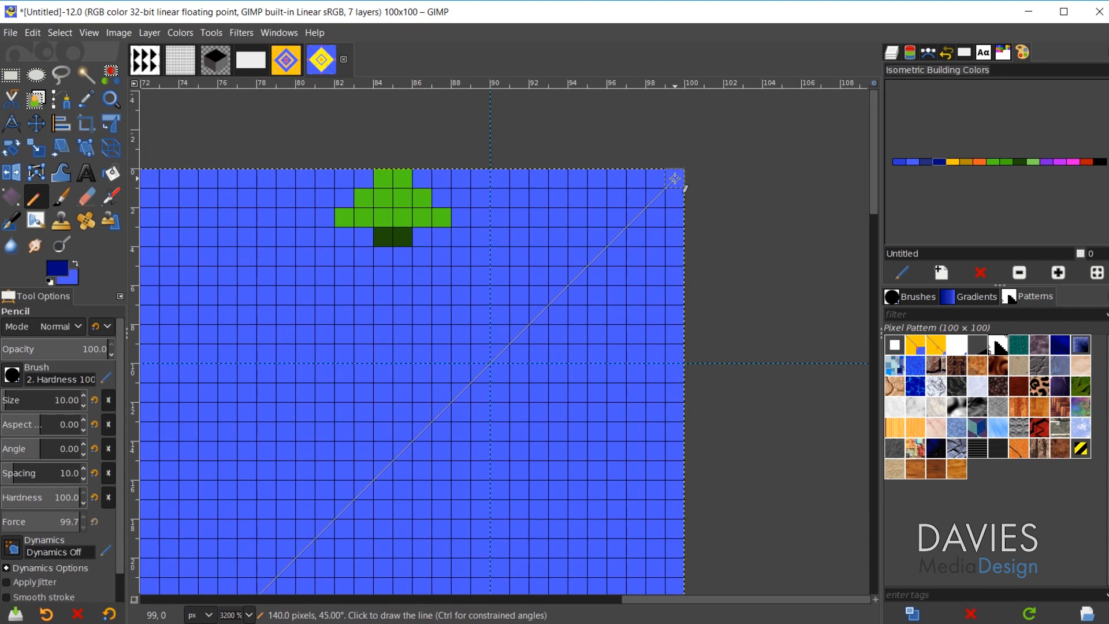
{"action": "left_click", "coordinate": [675, 179]}
{"action": "scroll", "coordinate": [502, 347], "scroll_direction": "down", "scroll_amount": 5, "text": "ctrl"}
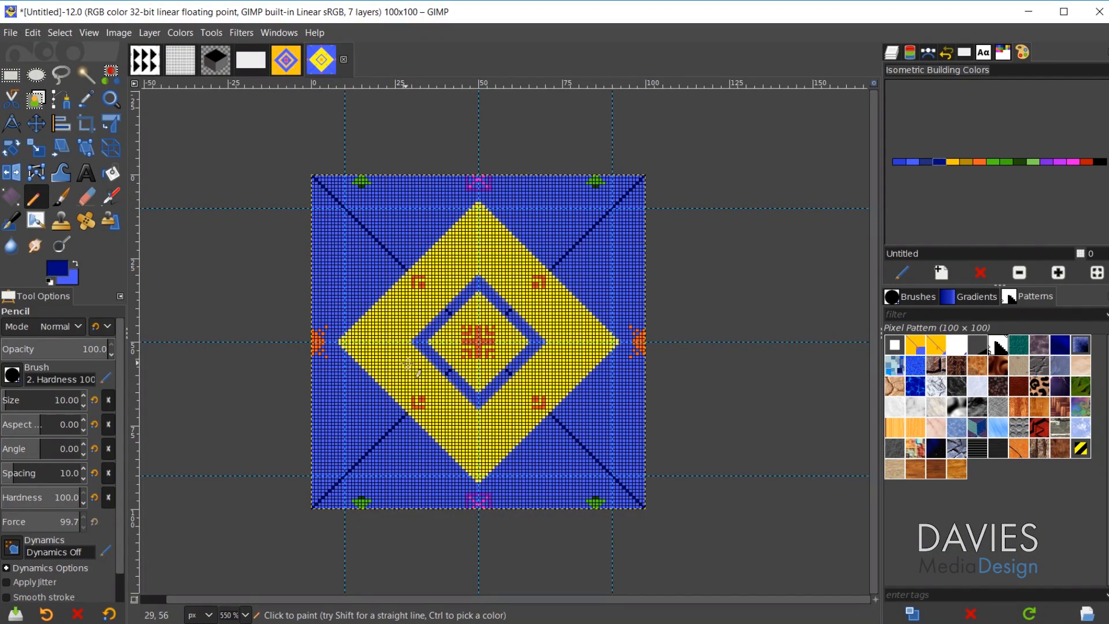
Step: Export the image as Complex Diamond Pattern.pat to the GIMP Photos folder, with the description Complex Diamond Pattern
{"action": "left_click", "coordinate": [13, 32]}
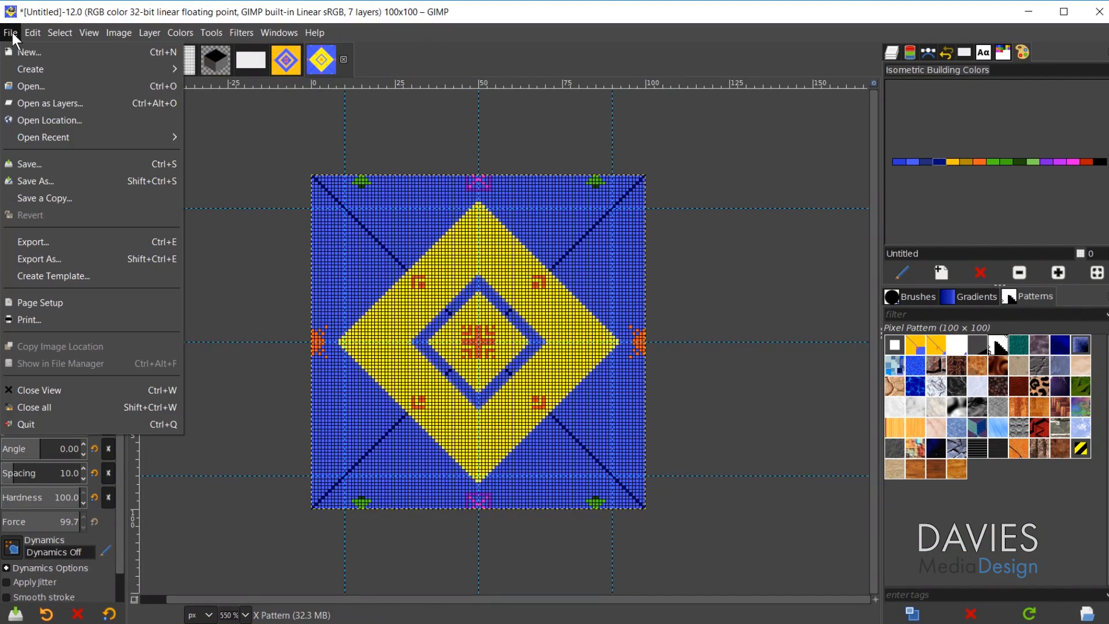
{"action": "left_click", "coordinate": [51, 260]}
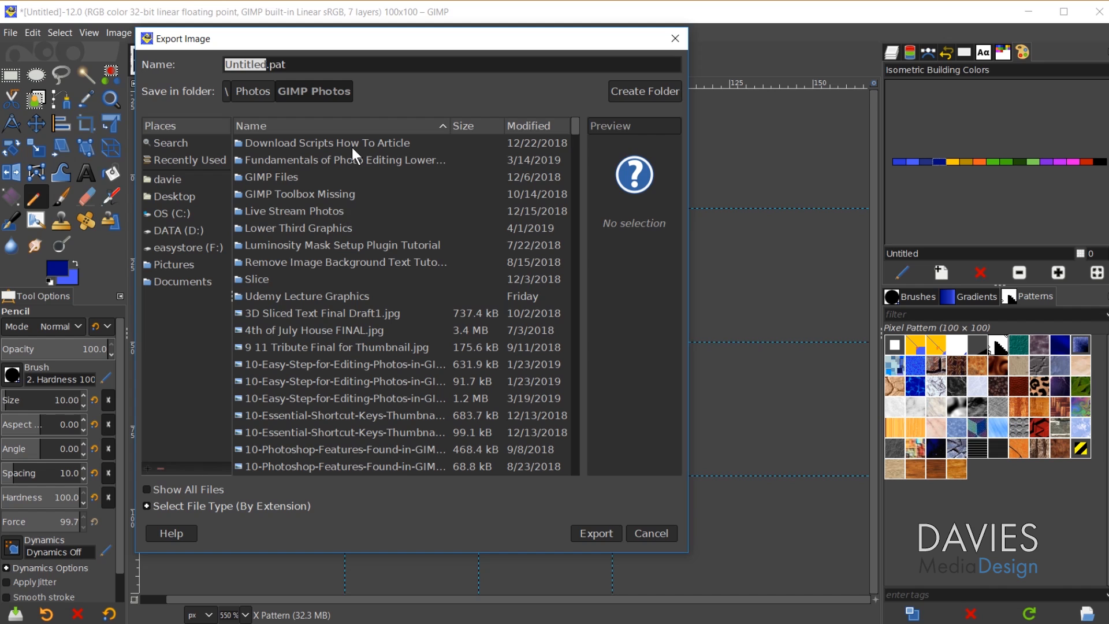
{"action": "type", "text": "Complex D"}
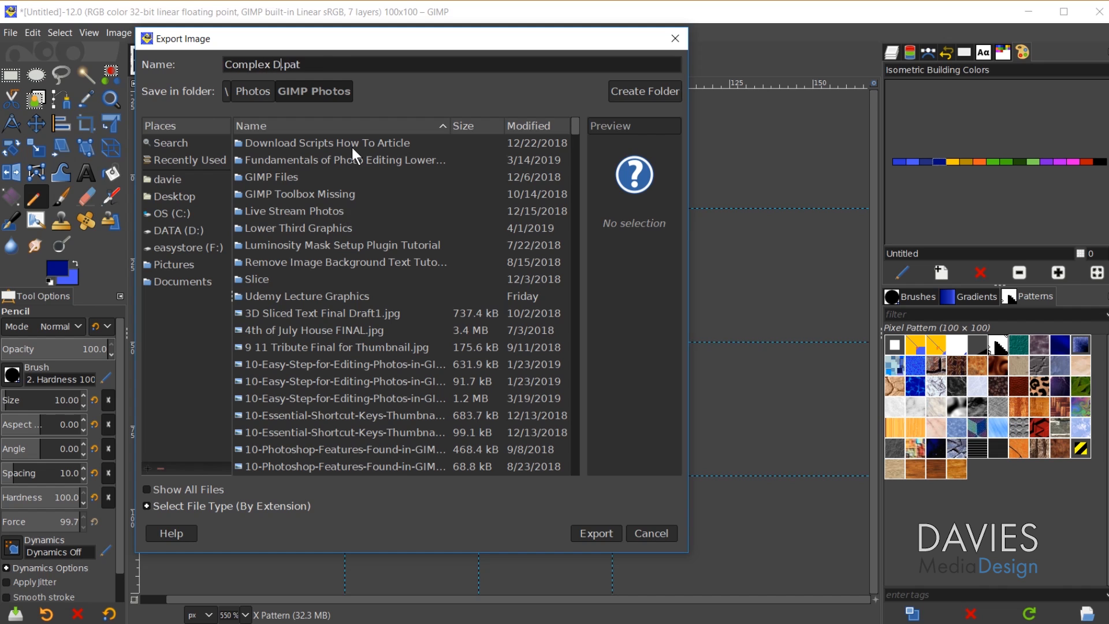
{"action": "type", "text": "iamond Pattern"}
{"action": "left_click_drag", "start_coordinate": [382, 62], "coordinate": [373, 60]}
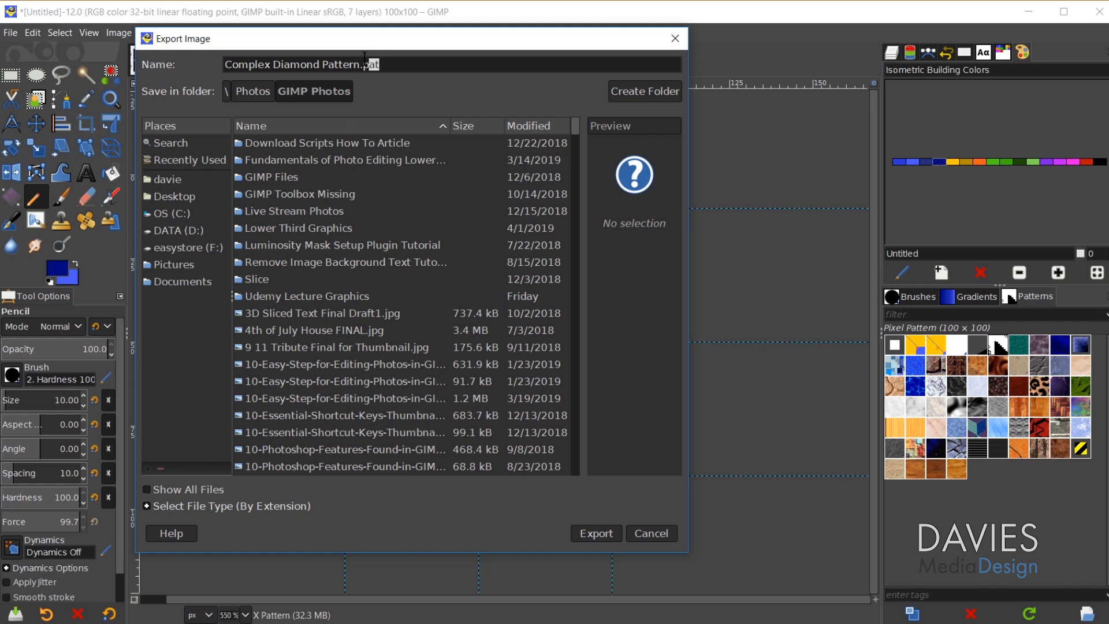
{"action": "key", "text": "BackSpace"}
{"action": "left_click", "coordinate": [592, 532]}
{"action": "left_click_drag", "start_coordinate": [606, 311], "coordinate": [553, 269]}
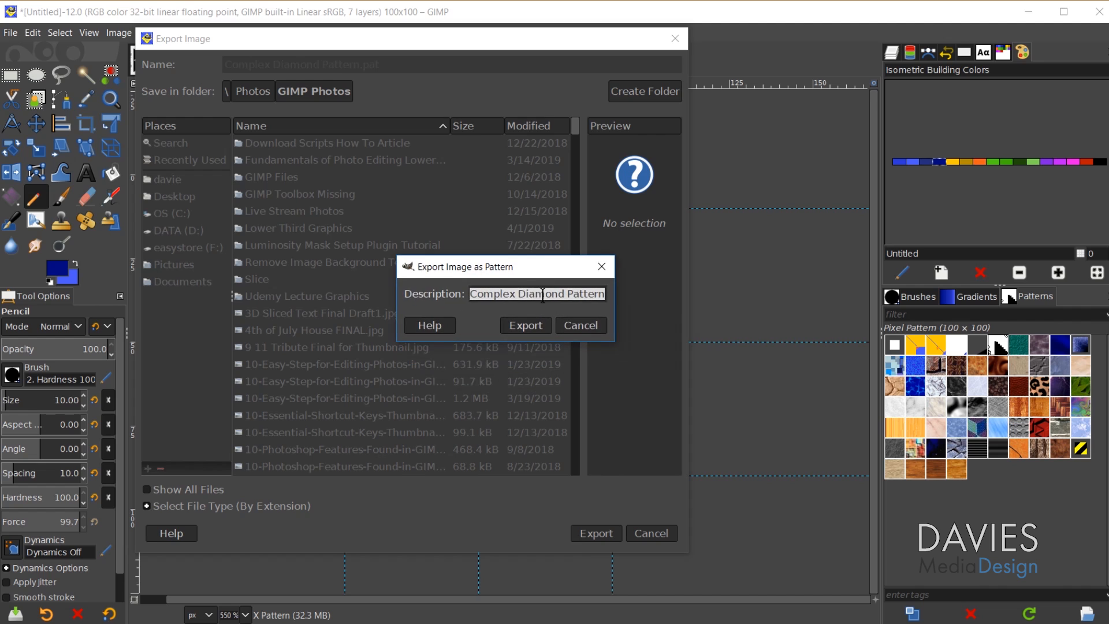
{"action": "left_click", "coordinate": [483, 294]}
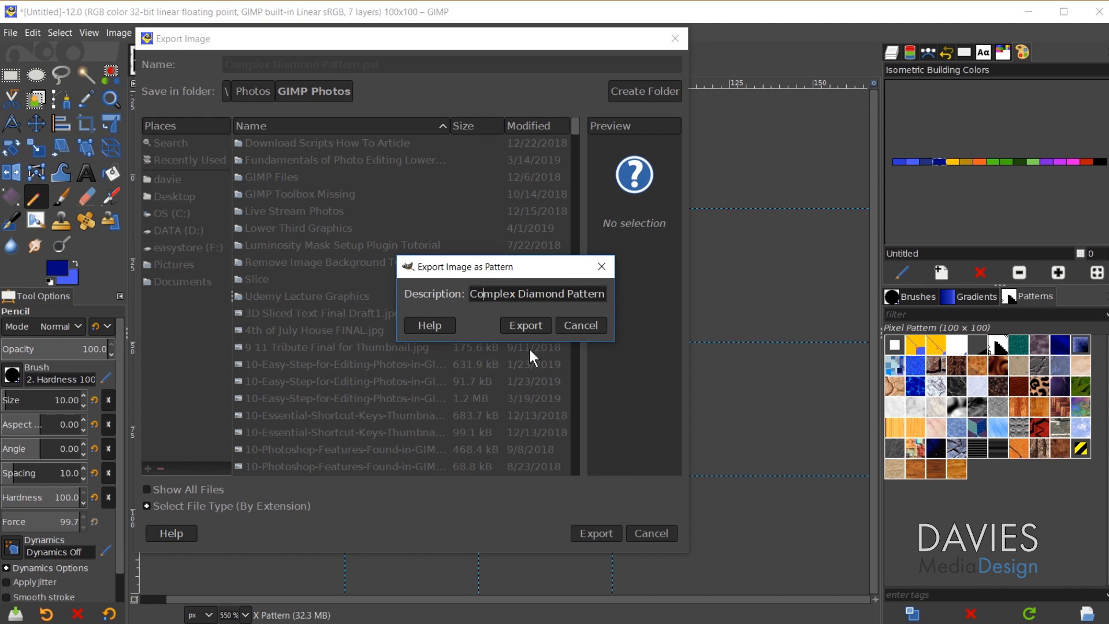
{"action": "left_click", "coordinate": [525, 326]}
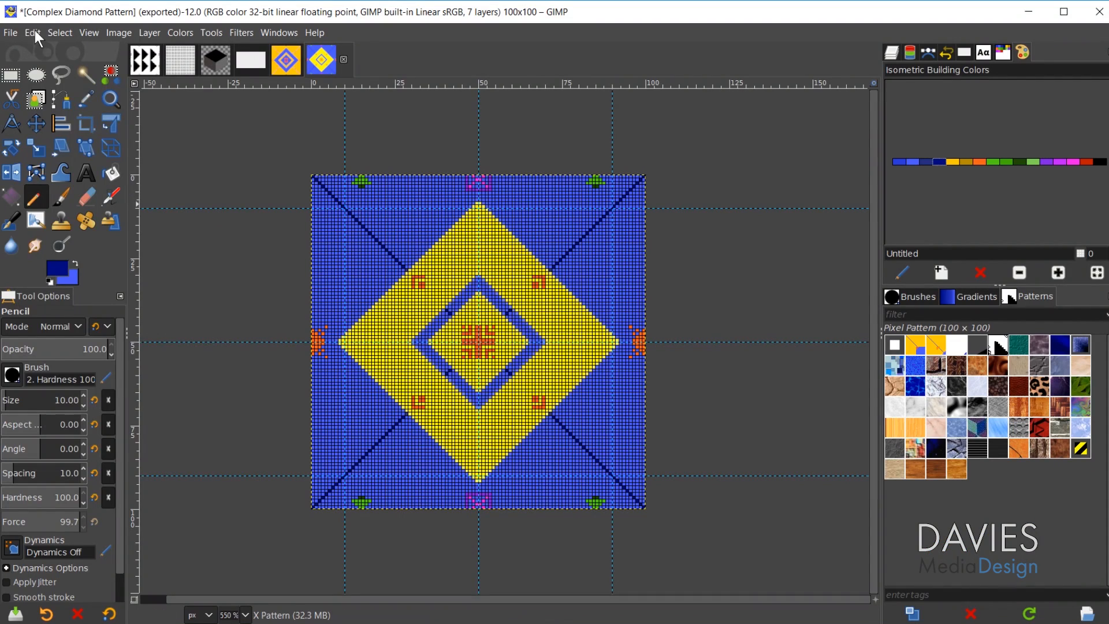
Step: Bring up the Pattern Folders page in the preferences to examine where pattern files are stored
{"action": "left_click", "coordinate": [33, 32]}
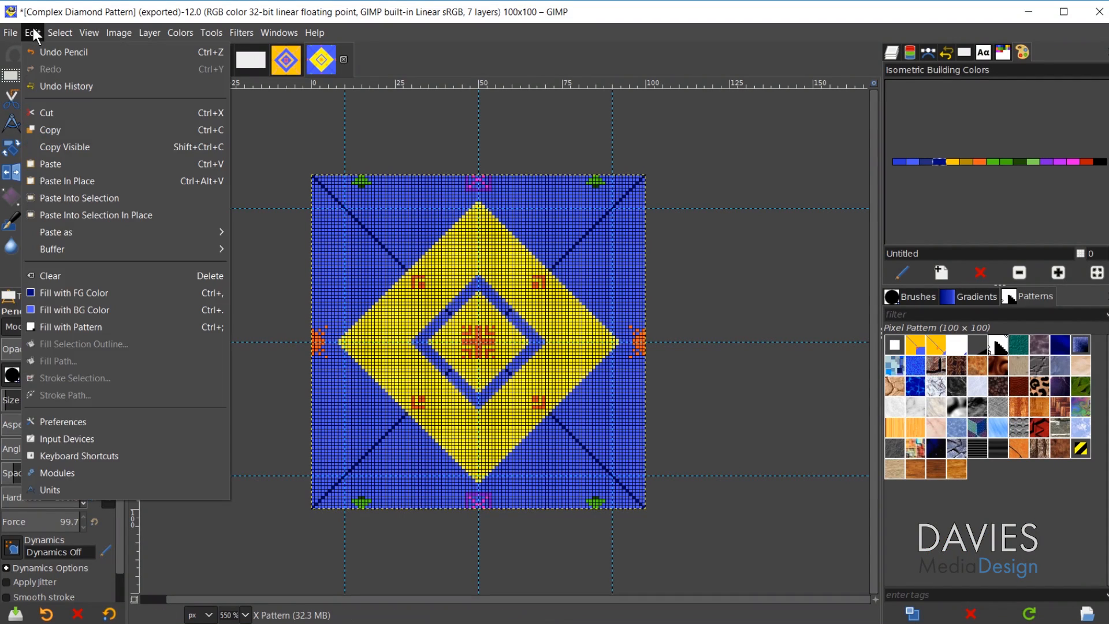
{"action": "left_click", "coordinate": [67, 420]}
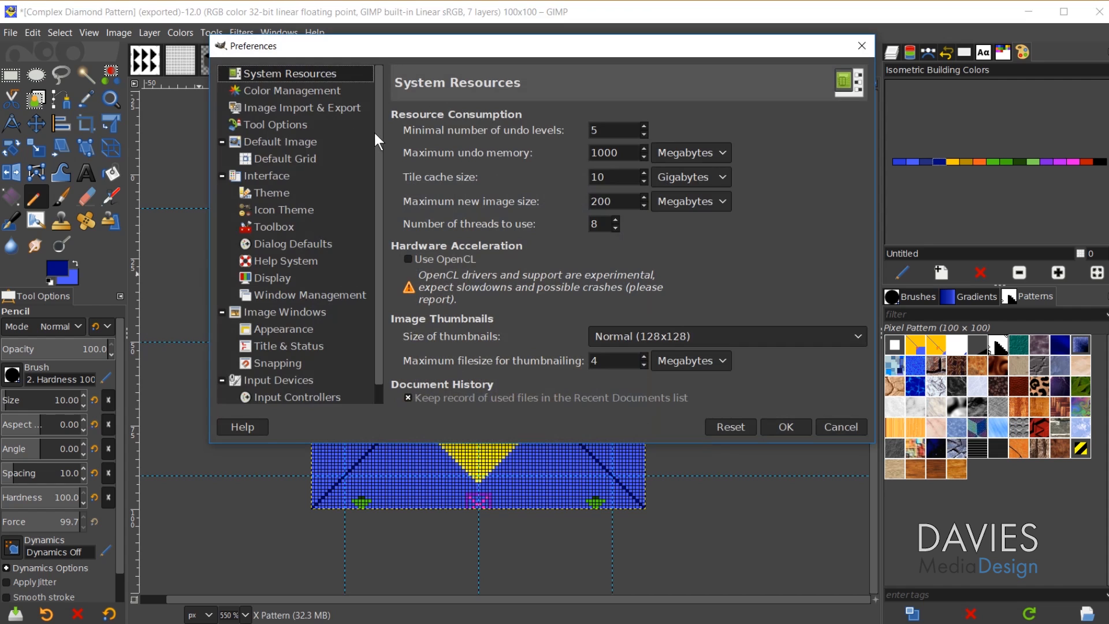
{"action": "scroll", "coordinate": [375, 138], "scroll_direction": "down", "scroll_amount": 1}
{"action": "left_click", "coordinate": [254, 395]}
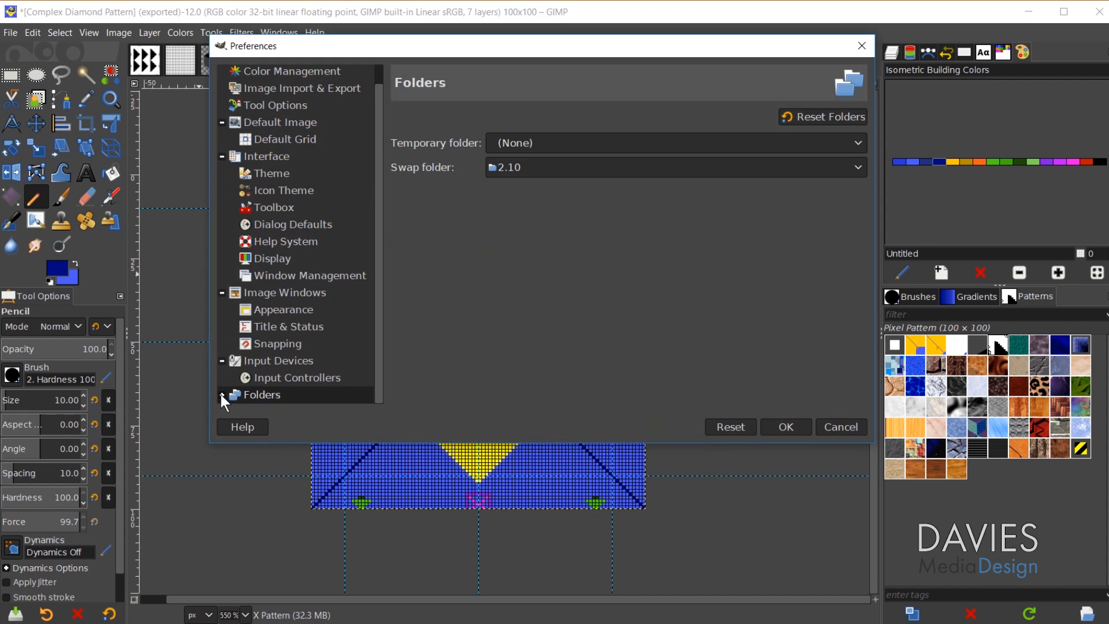
{"action": "left_click", "coordinate": [221, 394]}
{"action": "scroll", "coordinate": [254, 392], "scroll_direction": "down", "scroll_amount": 5}
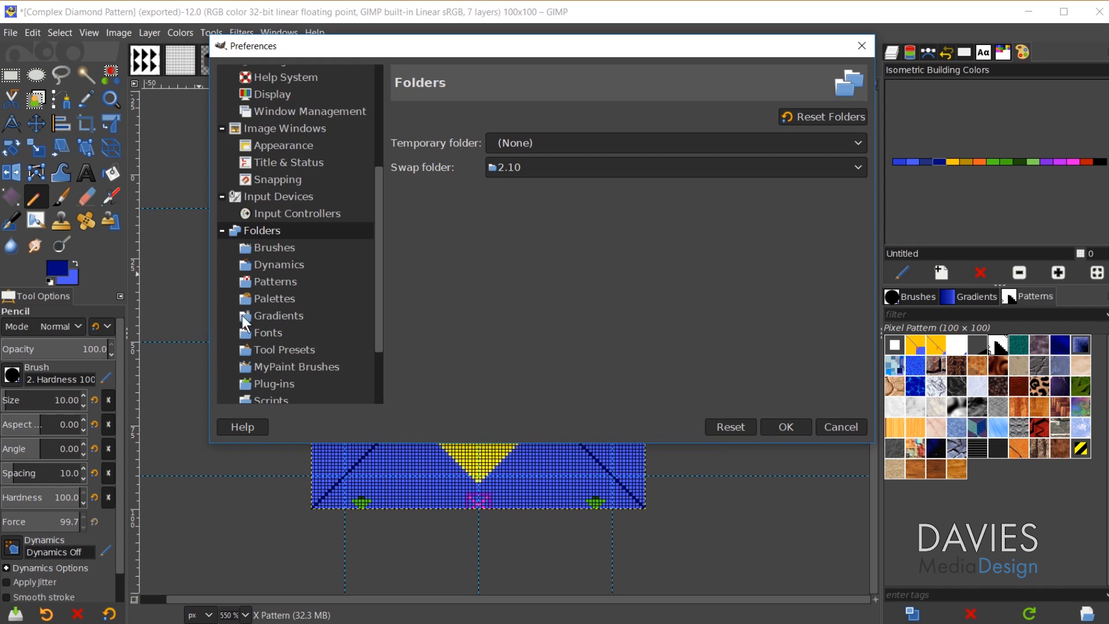
{"action": "left_click", "coordinate": [279, 283]}
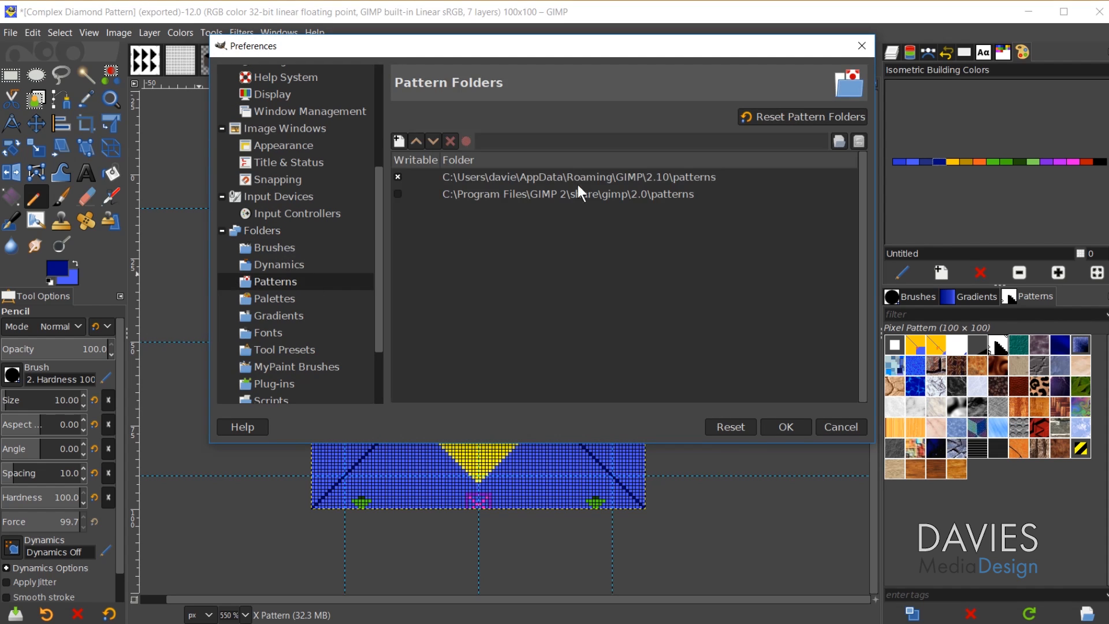
Step: Select the full path of the writable AppData patterns folder in the preferences and dismiss them without changes
{"action": "left_click", "coordinate": [499, 178]}
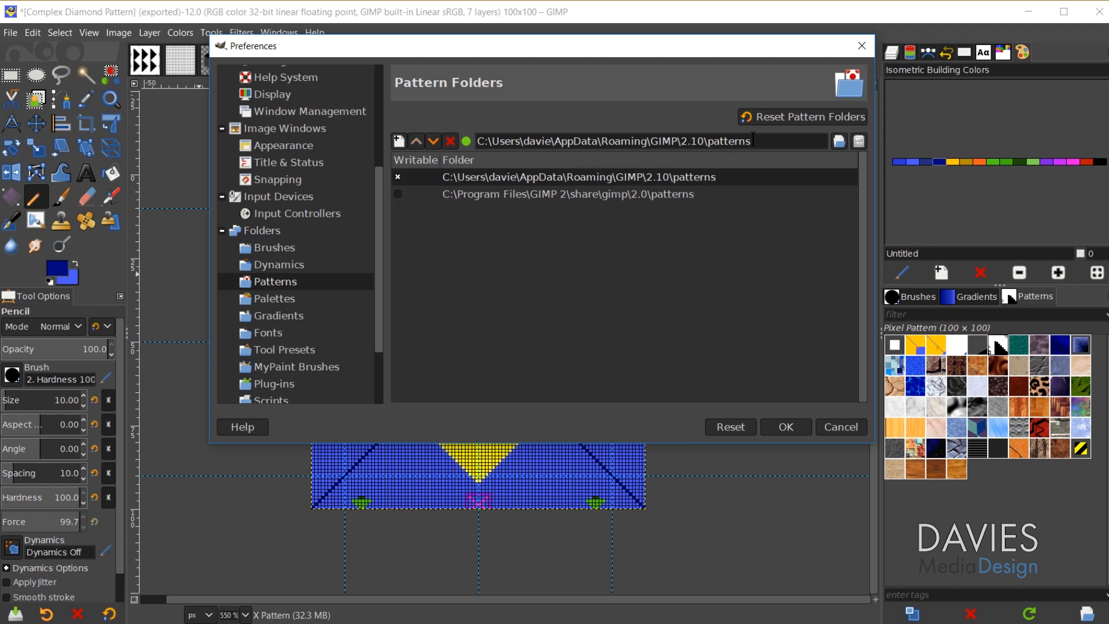
{"action": "left_click_drag", "start_coordinate": [755, 140], "coordinate": [464, 141]}
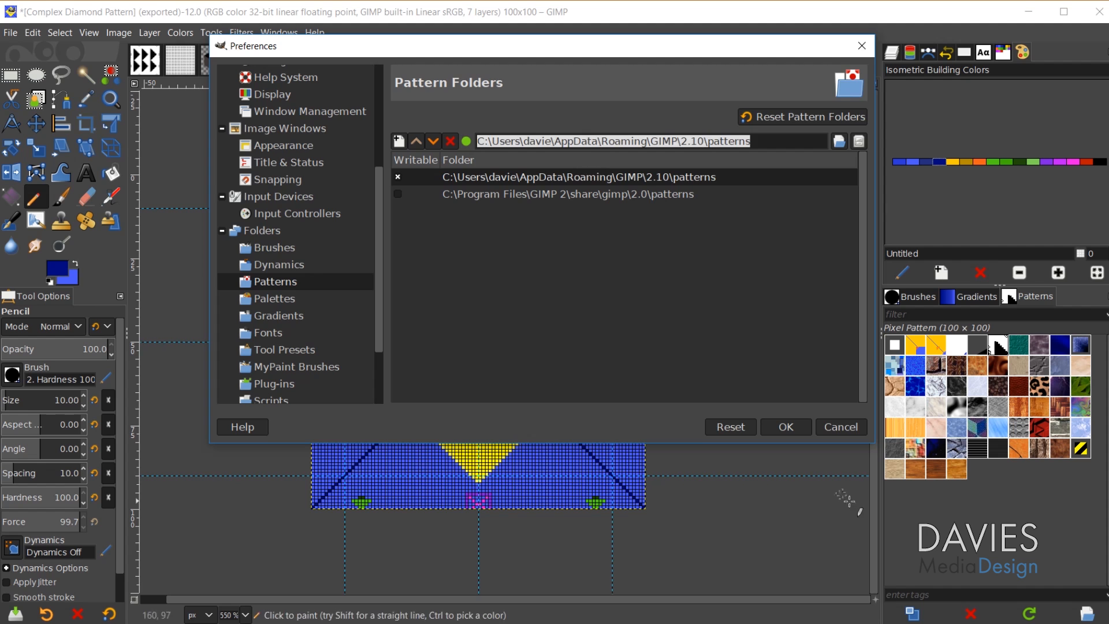
{"action": "left_click", "coordinate": [844, 428]}
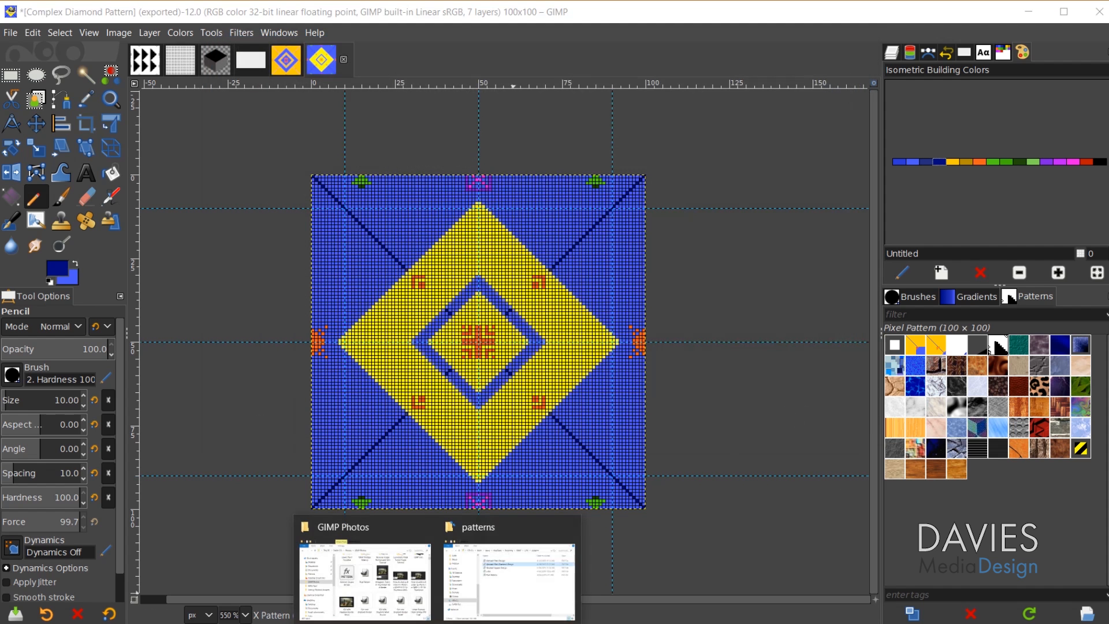
Step: Switch to File Explorer's window of the GIMP 2.10 patterns folder and check its full path
{"action": "mouse_move", "coordinate": [514, 564]}
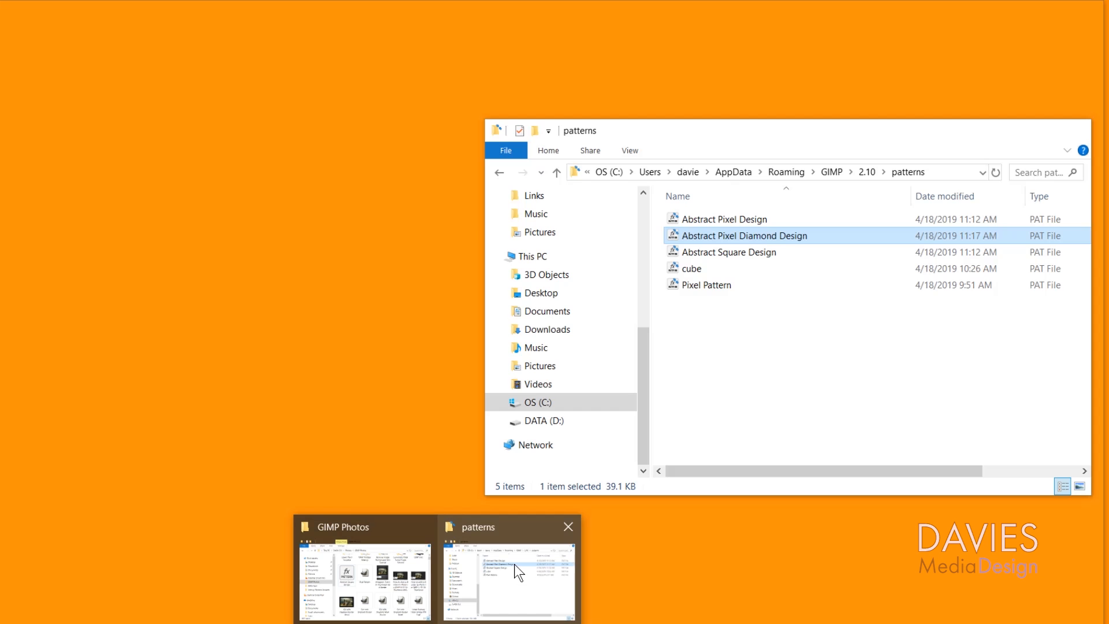
{"action": "left_click", "coordinate": [516, 562]}
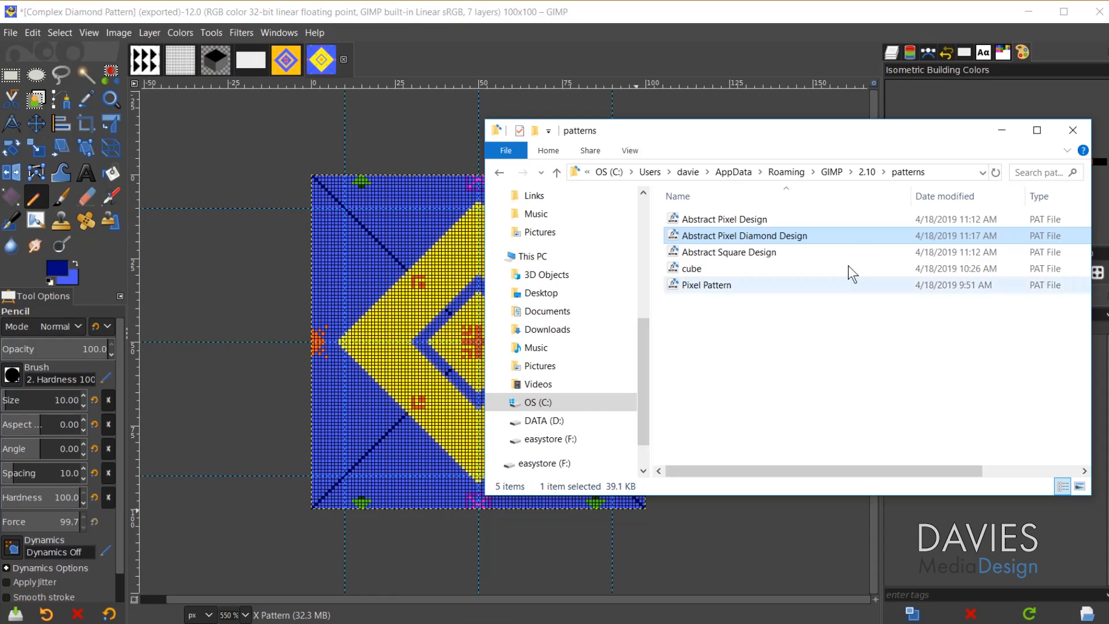
{"action": "left_click_drag", "start_coordinate": [836, 130], "coordinate": [645, 53]}
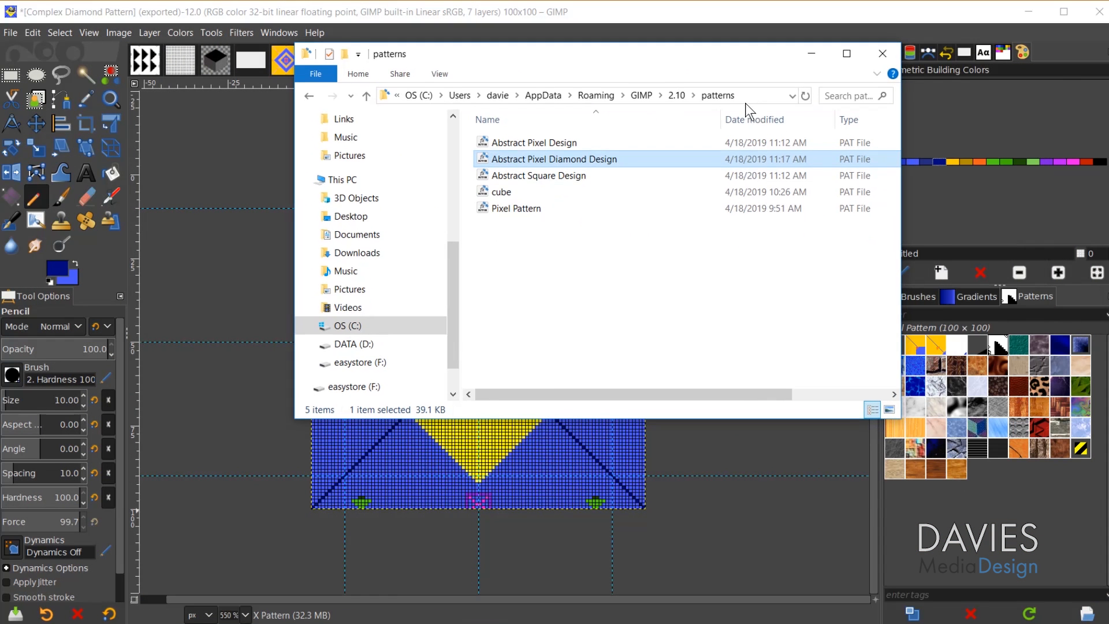
{"action": "left_click", "coordinate": [739, 94]}
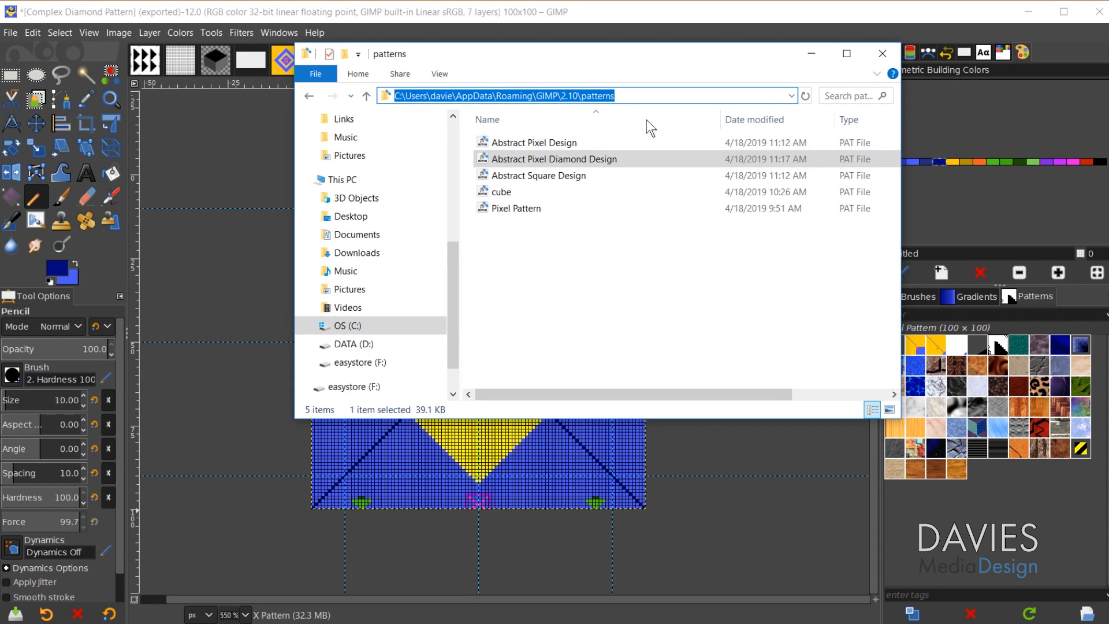
{"action": "left_click", "coordinate": [677, 74]}
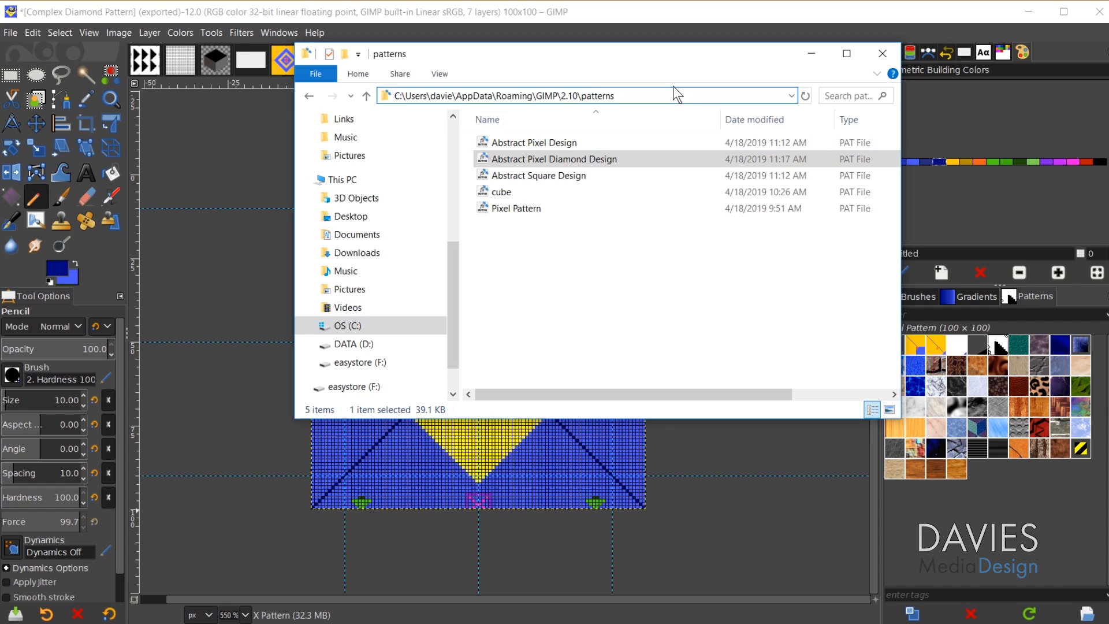
{"action": "left_click", "coordinate": [674, 86]}
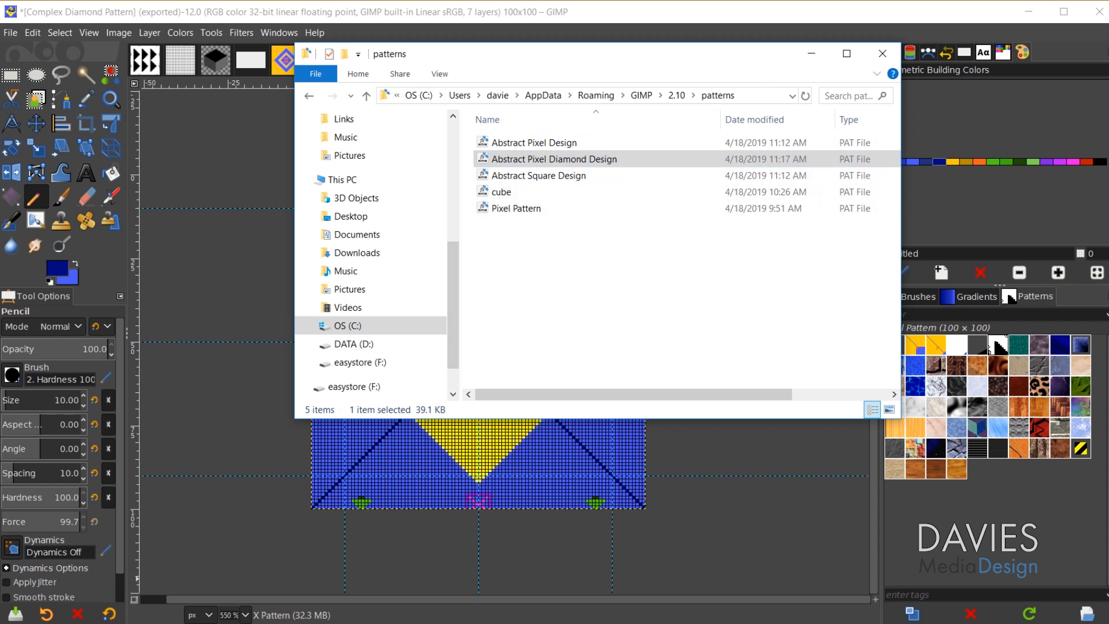
Step: Move the Complex Diamond Pattern file from the GIMP Photos folder into the patterns folder
{"action": "left_click", "coordinate": [387, 588]}
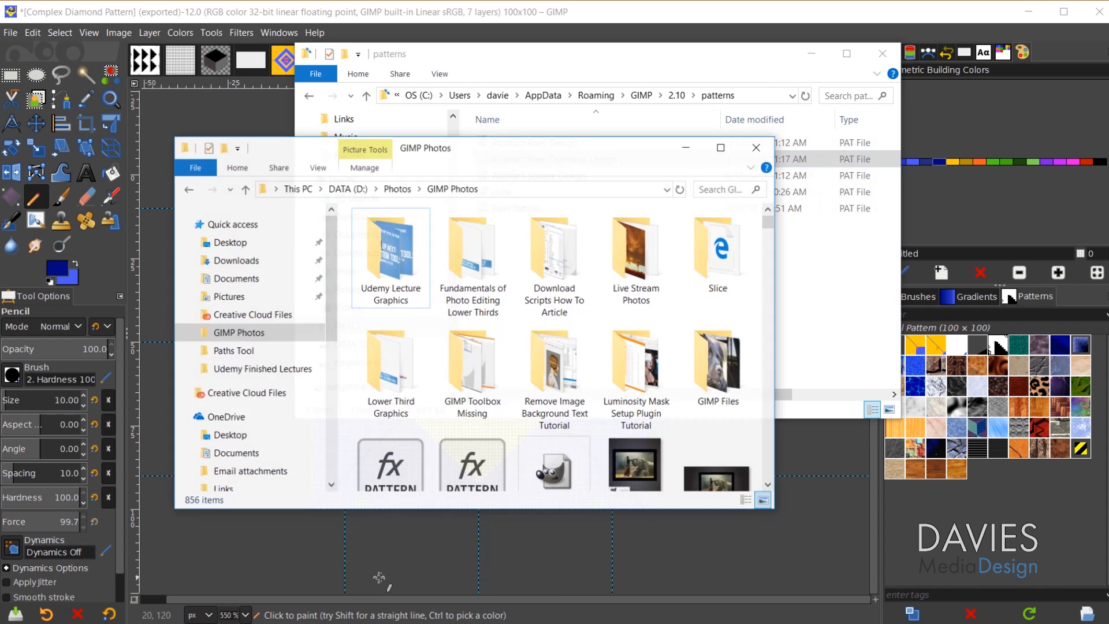
{"action": "left_click_drag", "start_coordinate": [535, 137], "coordinate": [436, 81]}
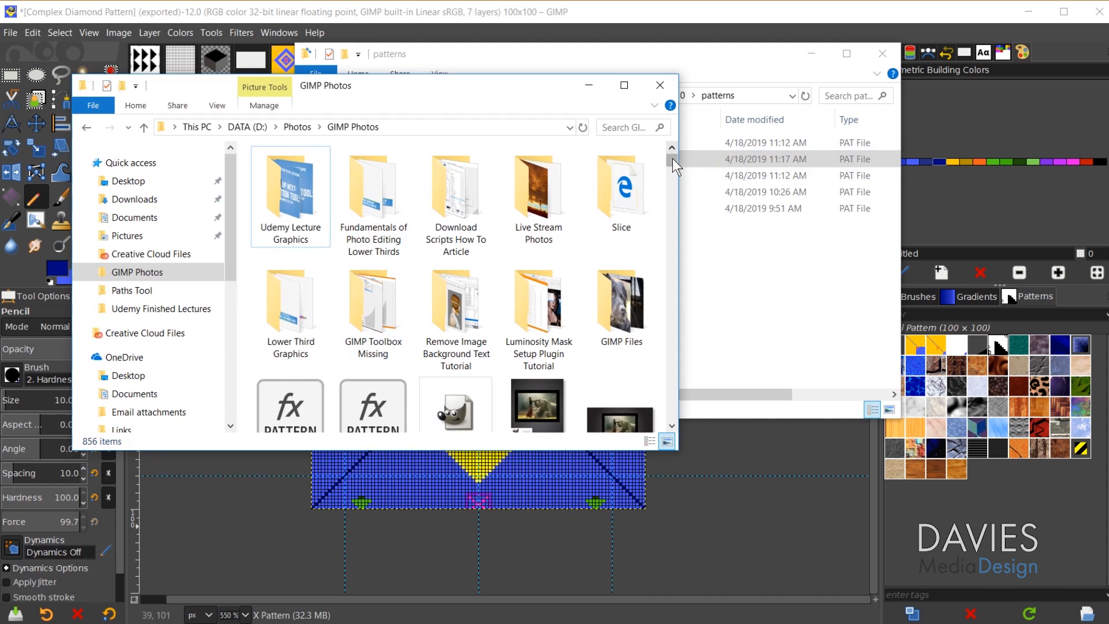
{"action": "left_click_drag", "start_coordinate": [673, 158], "coordinate": [674, 161]}
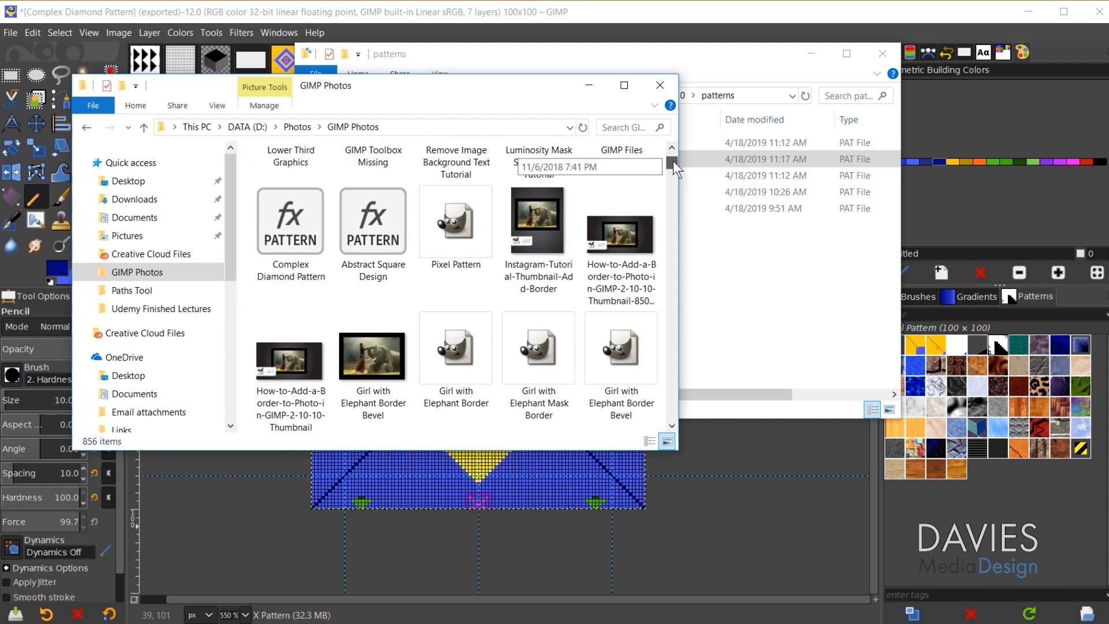
{"action": "left_click", "coordinate": [290, 212]}
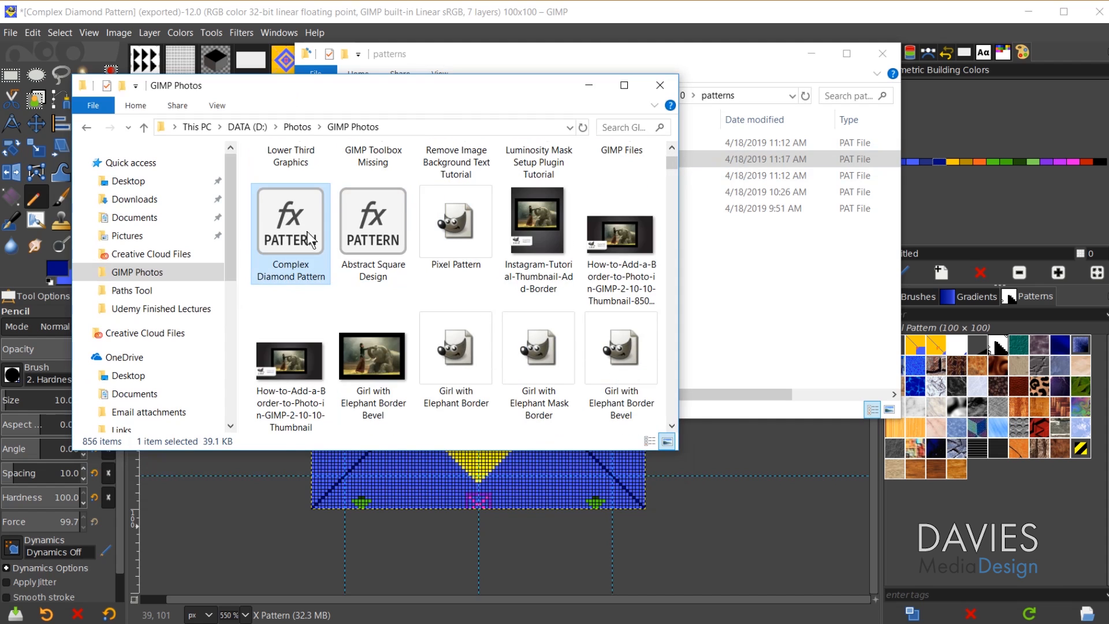
{"action": "key", "text": "ctrl+x"}
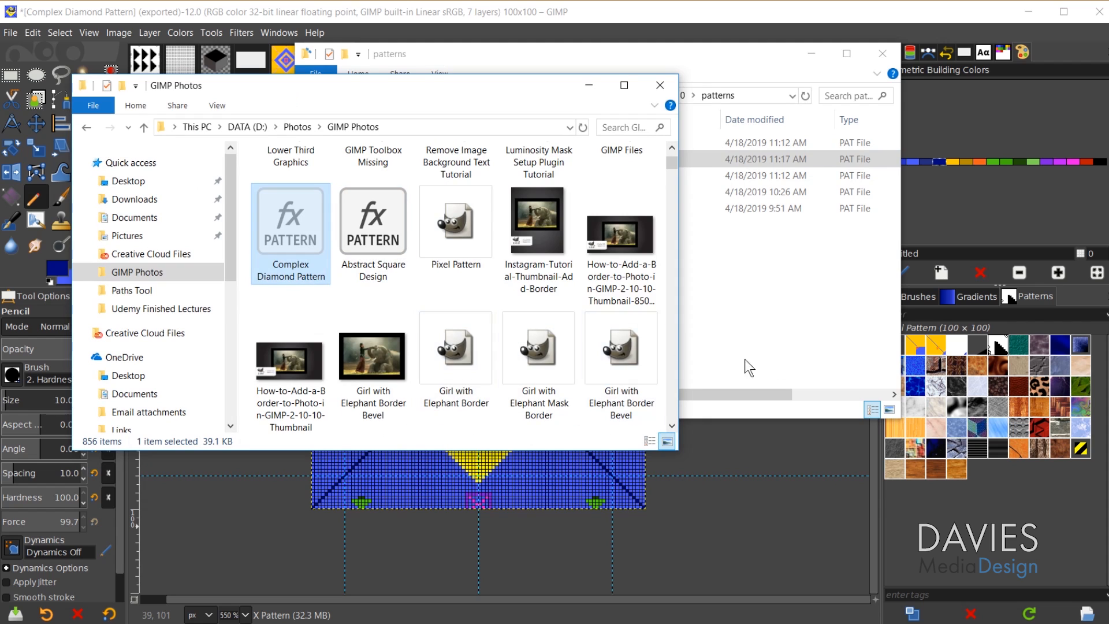
{"action": "left_click", "coordinate": [787, 296]}
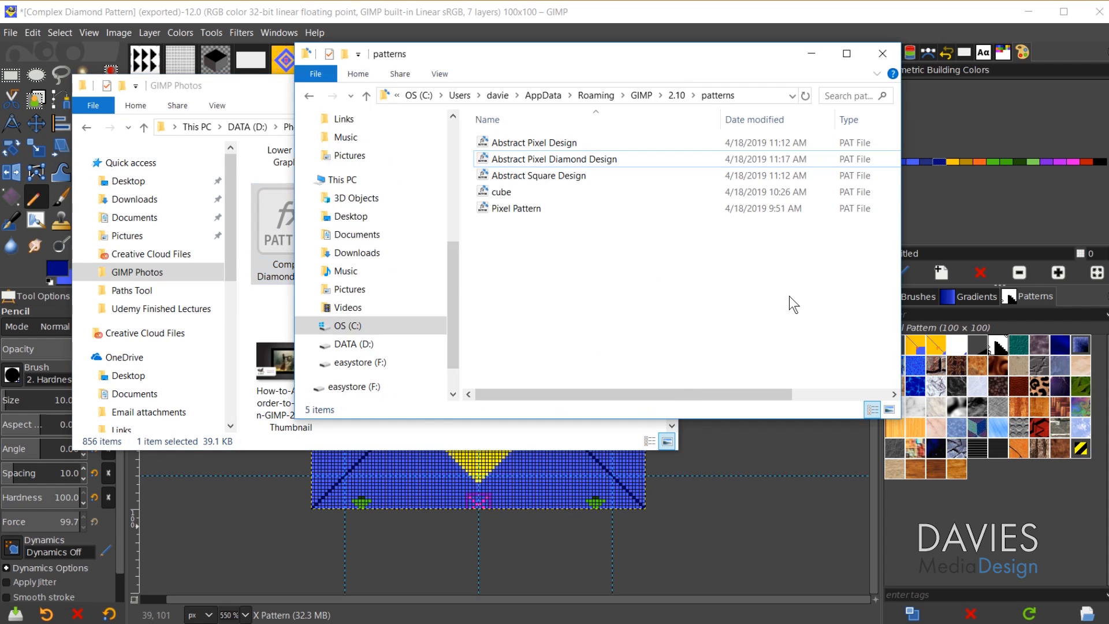
{"action": "key", "text": "ctrl+v"}
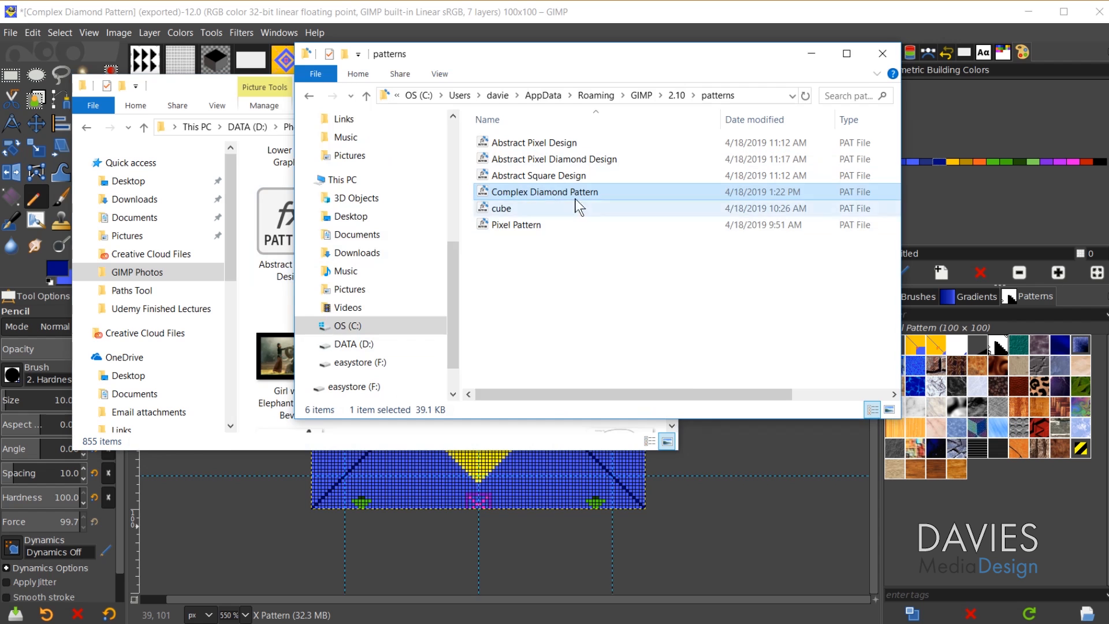
Step: Switch back to GIMP, refresh the patterns and select Complex Diamond Pattern, previewing it enlarged
{"action": "left_click", "coordinate": [588, 15]}
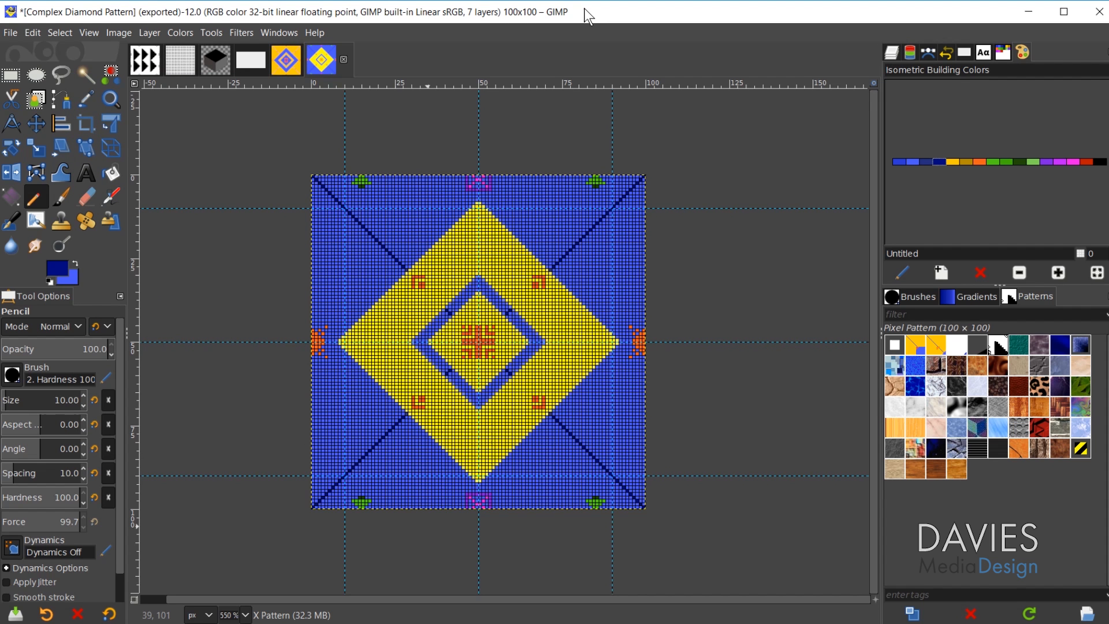
{"action": "left_click", "coordinate": [1029, 616]}
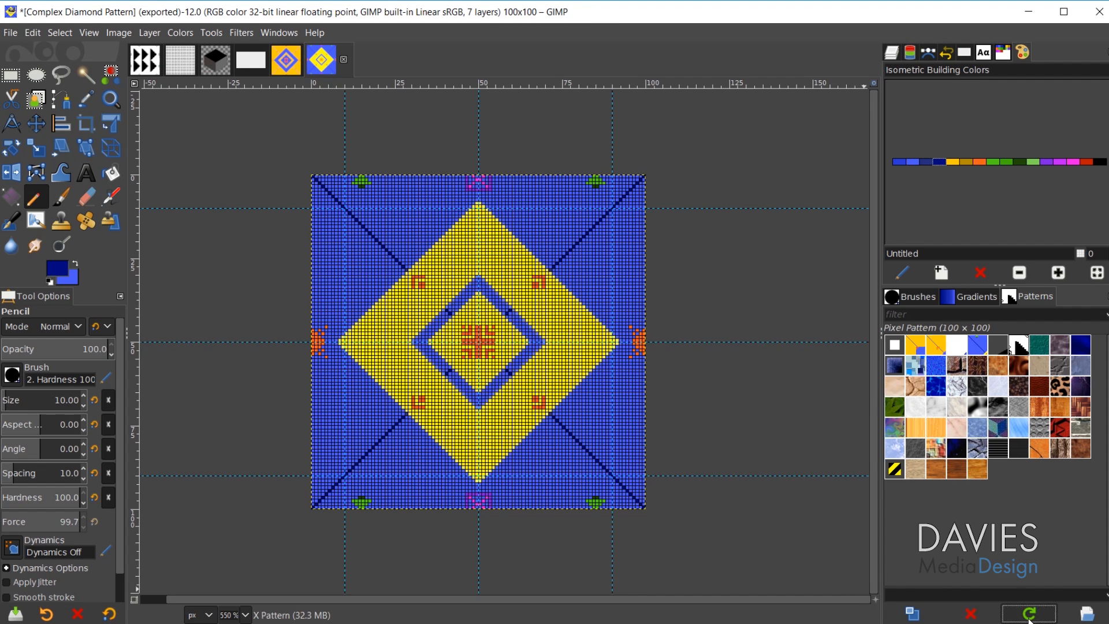
{"action": "left_click", "coordinate": [978, 345]}
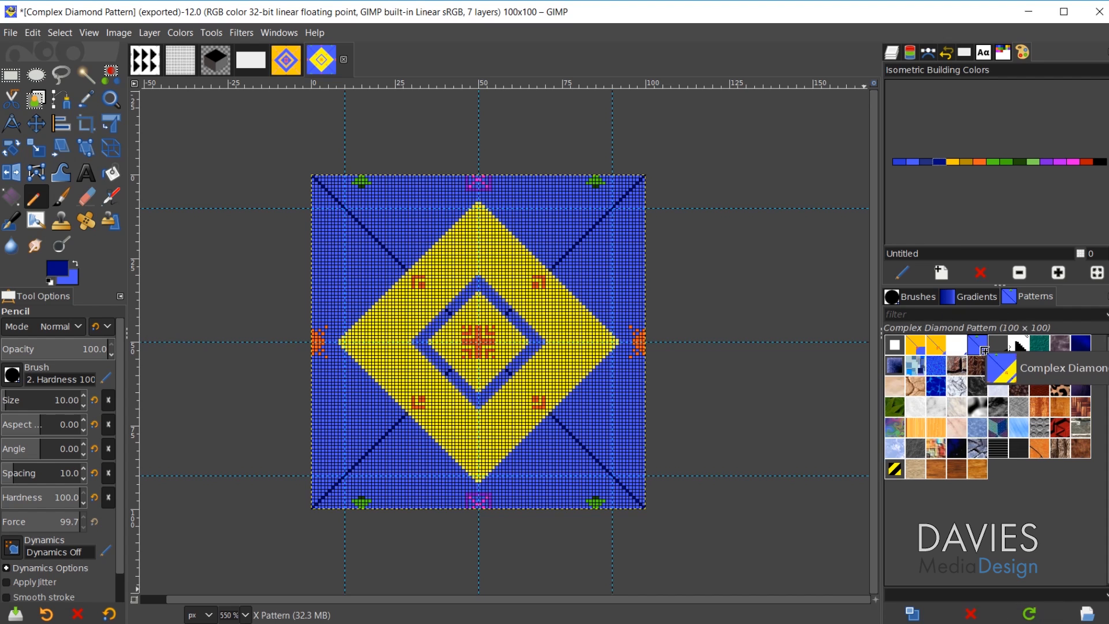
{"action": "left_click", "coordinate": [979, 352]}
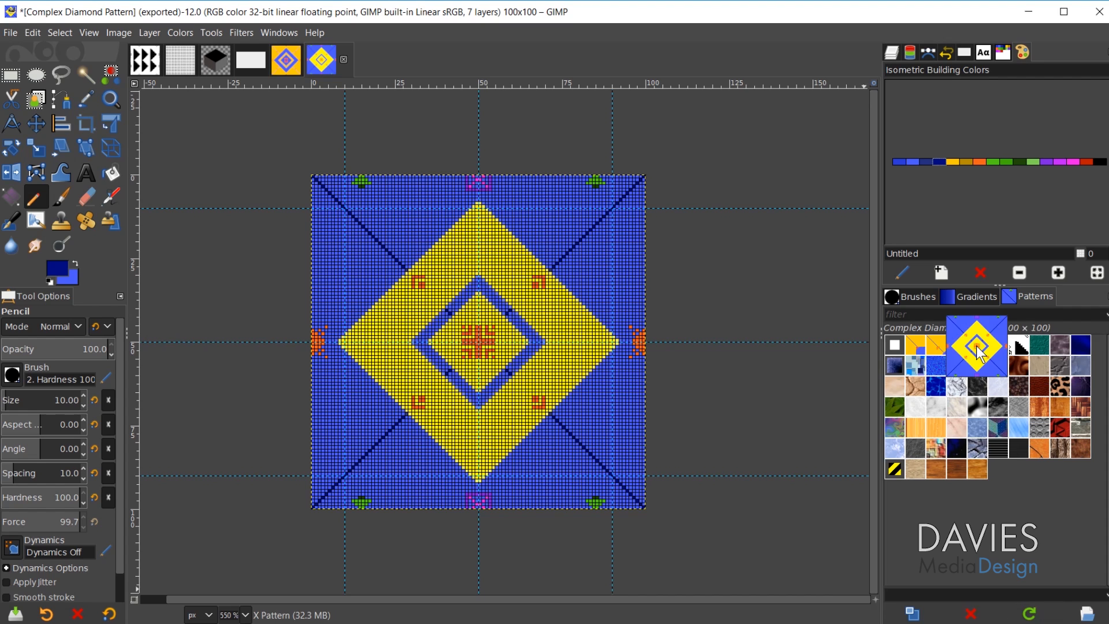
Step: Add a transparent layer named New Pattern to the 1000 x 1000 px image and place it at the top of the layer stack
{"action": "left_click", "coordinate": [174, 54]}
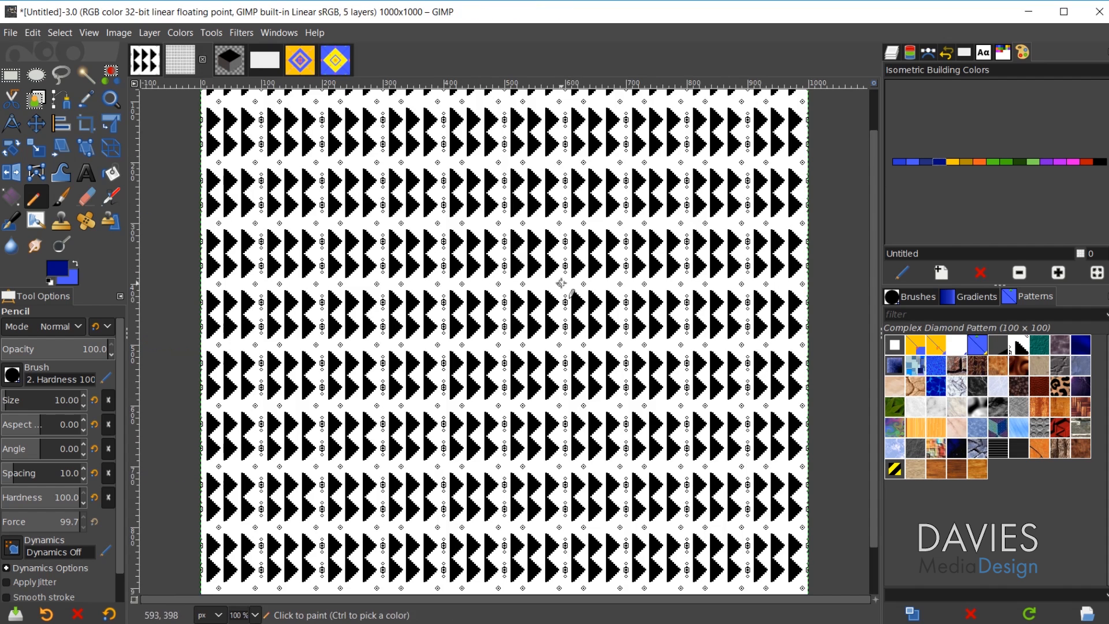
{"action": "left_click", "coordinate": [891, 53]}
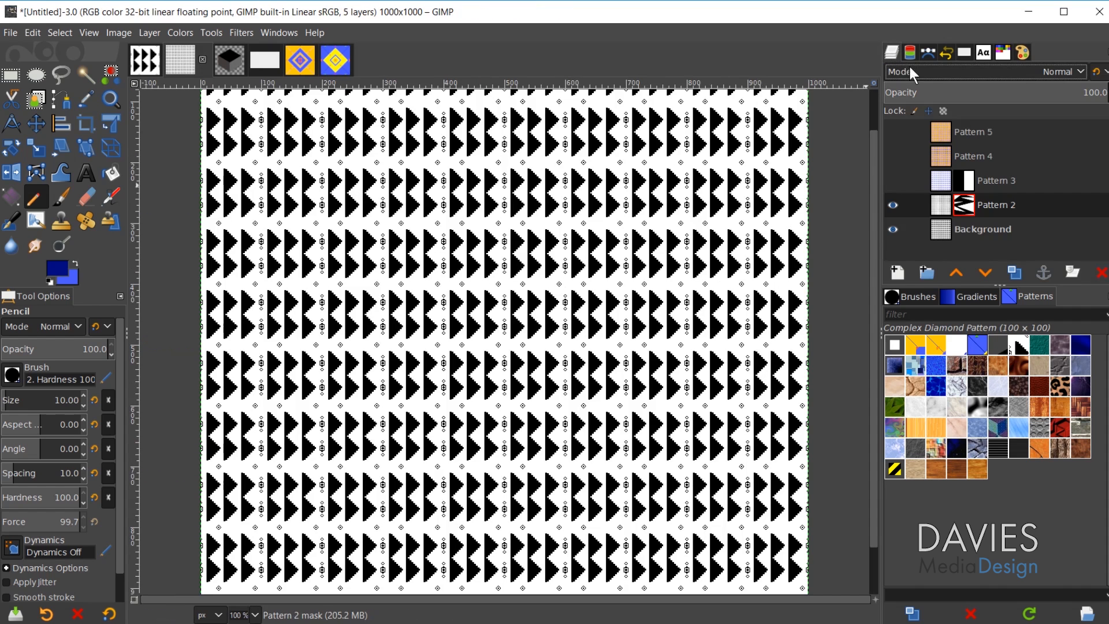
{"action": "left_click", "coordinate": [897, 272]}
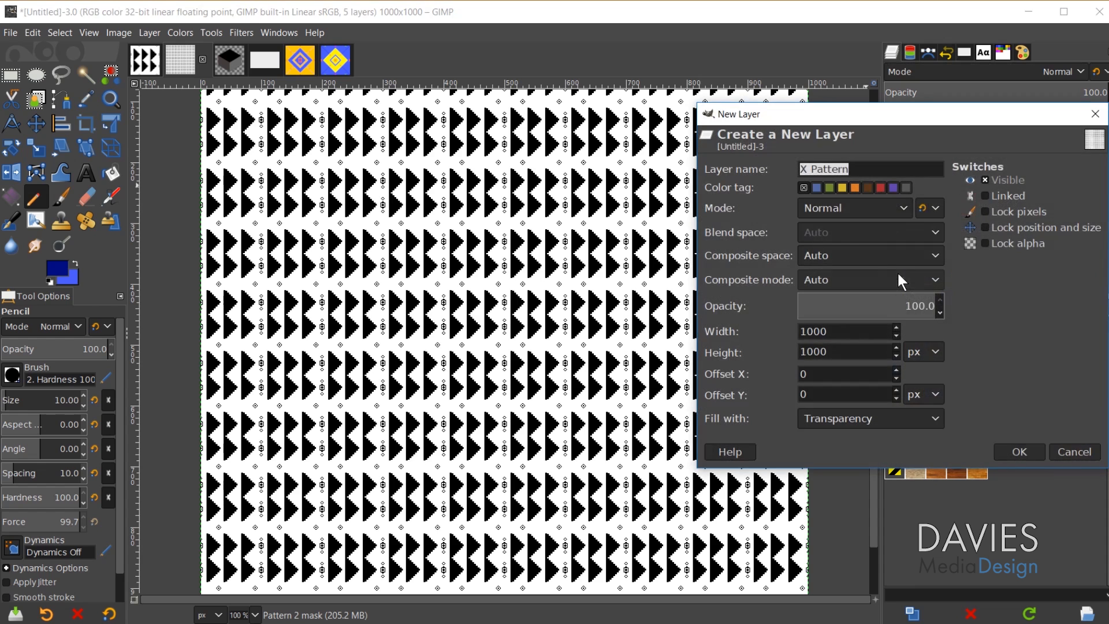
{"action": "type", "text": "New Patte"}
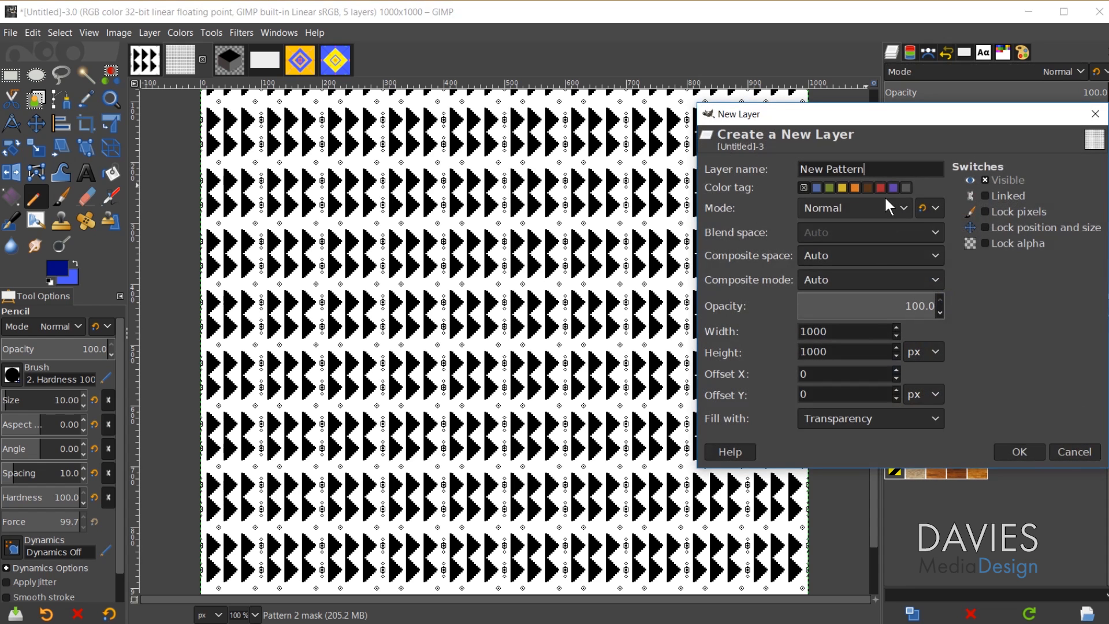
{"action": "left_click", "coordinate": [1022, 449]}
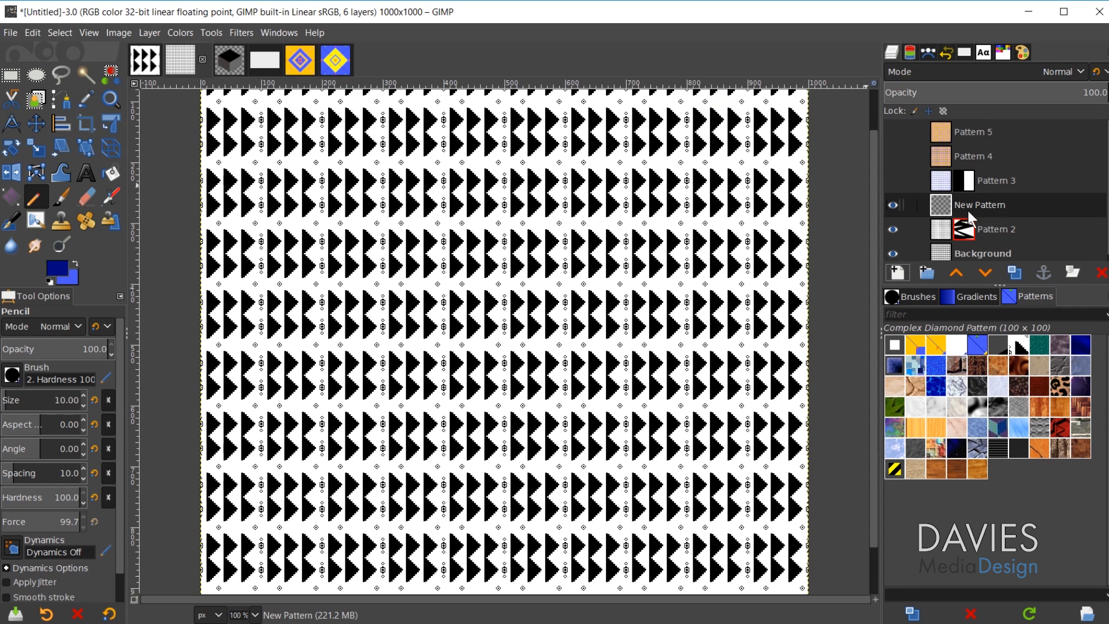
{"action": "left_click_drag", "start_coordinate": [942, 209], "coordinate": [942, 127]}
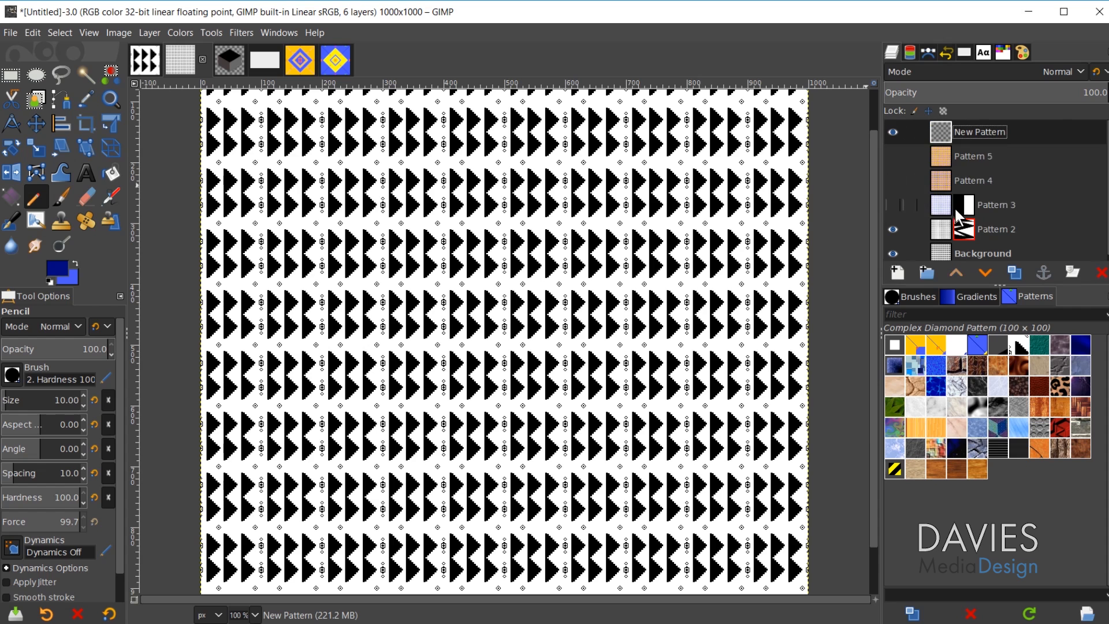
Step: Fill the New Pattern layer with Complex Diamond Pattern using Bucket Fill set to Pattern fill
{"action": "left_click", "coordinate": [111, 172]}
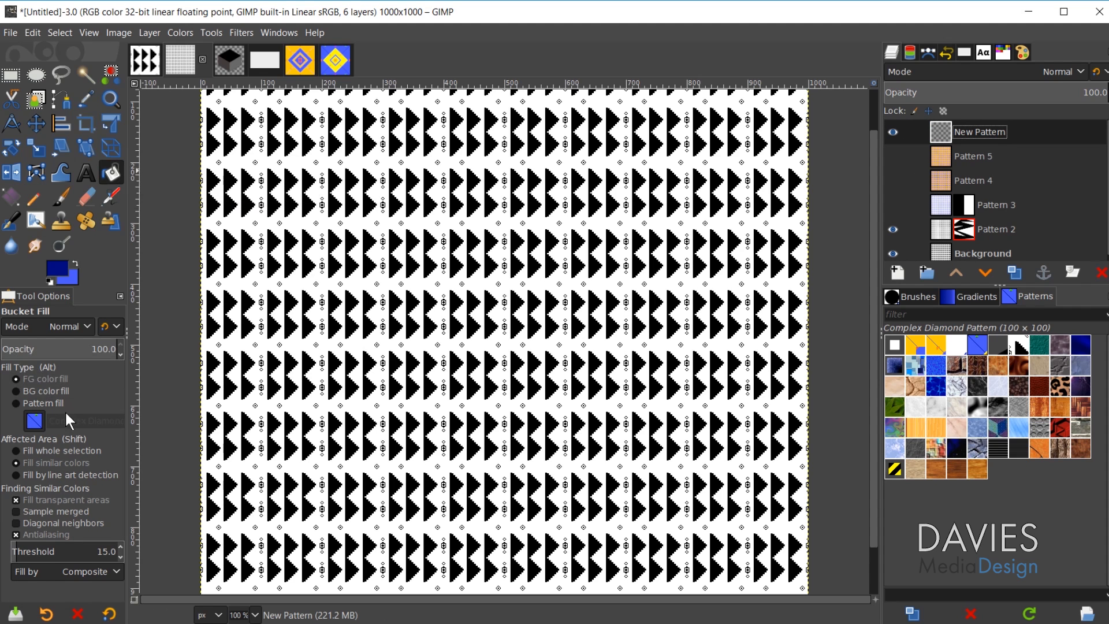
{"action": "left_click", "coordinate": [16, 403]}
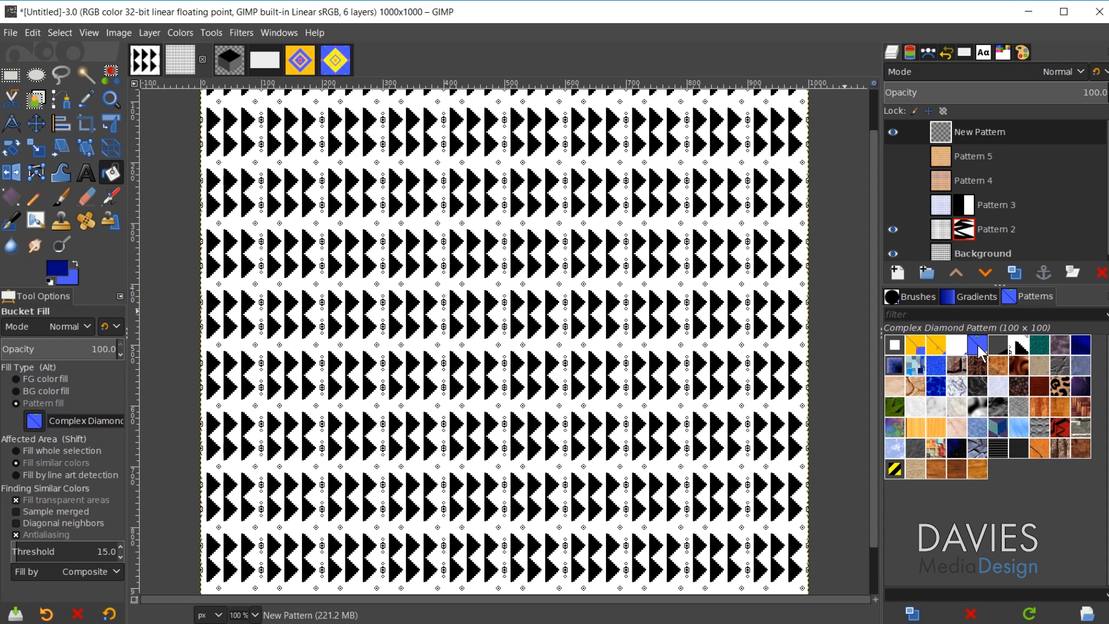
{"action": "left_click", "coordinate": [500, 212]}
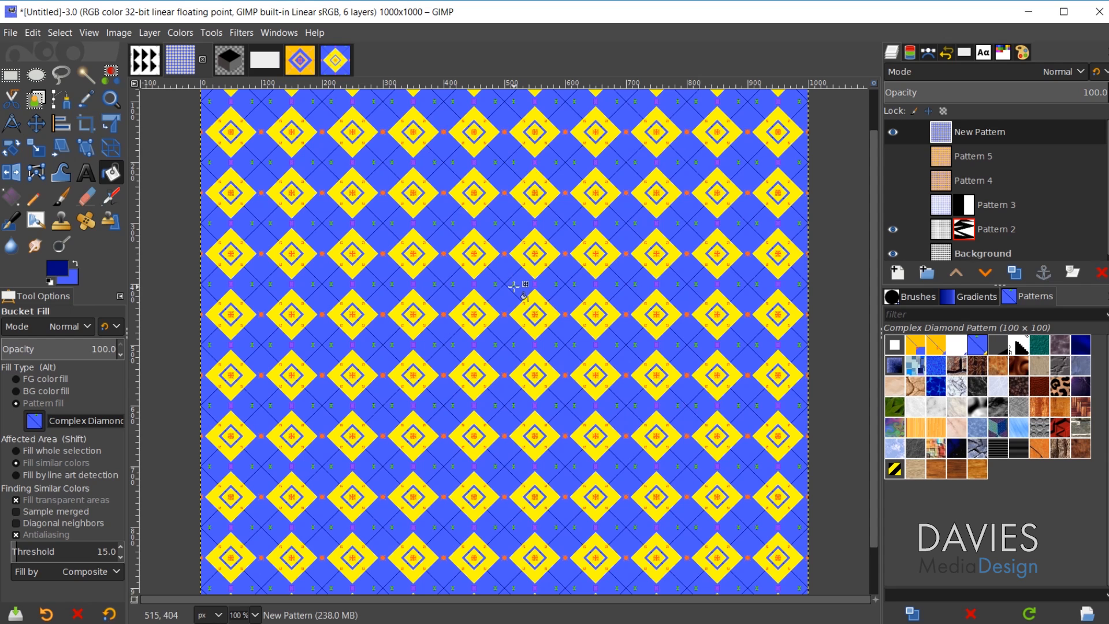
Step: Examine the tiled diamond pattern up close and from farther out, checking how the motifs meet at the tile edges
{"action": "scroll", "coordinate": [498, 299], "scroll_direction": "up", "scroll_amount": 6, "text": "ctrl"}
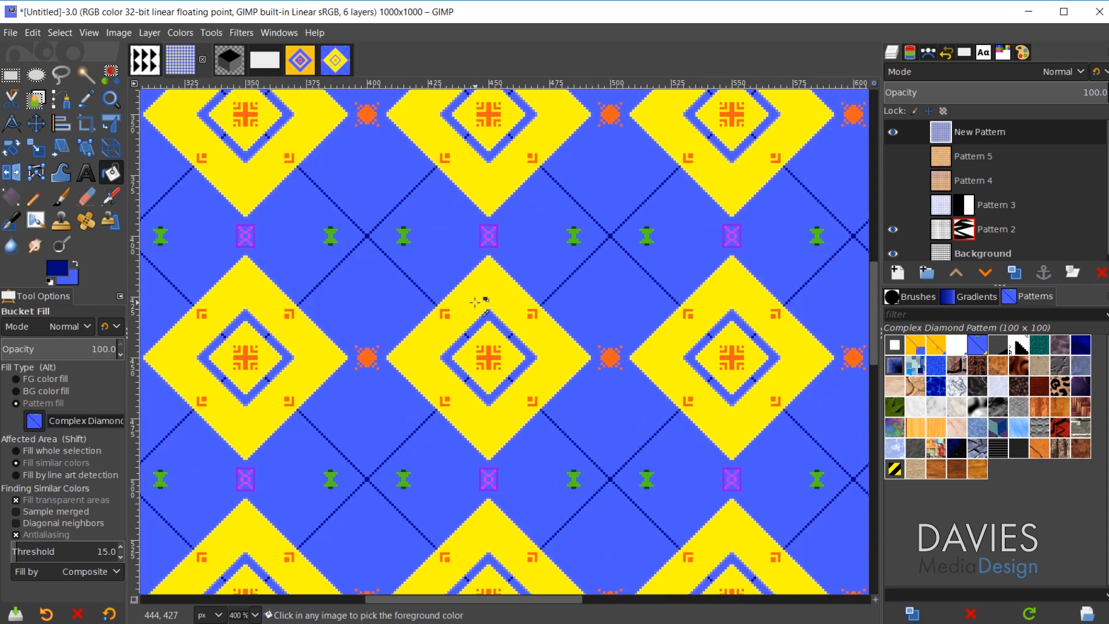
{"action": "scroll", "coordinate": [503, 346], "scroll_direction": "down", "scroll_amount": 2, "text": "ctrl"}
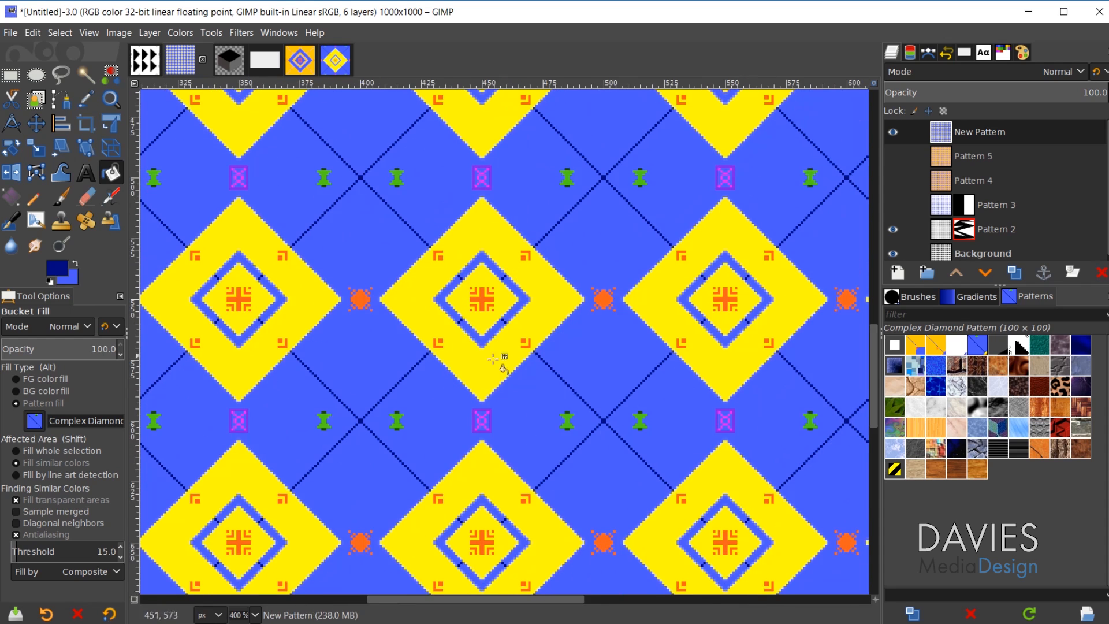
{"action": "scroll", "coordinate": [613, 295], "scroll_direction": "up", "scroll_amount": 4, "text": "ctrl"}
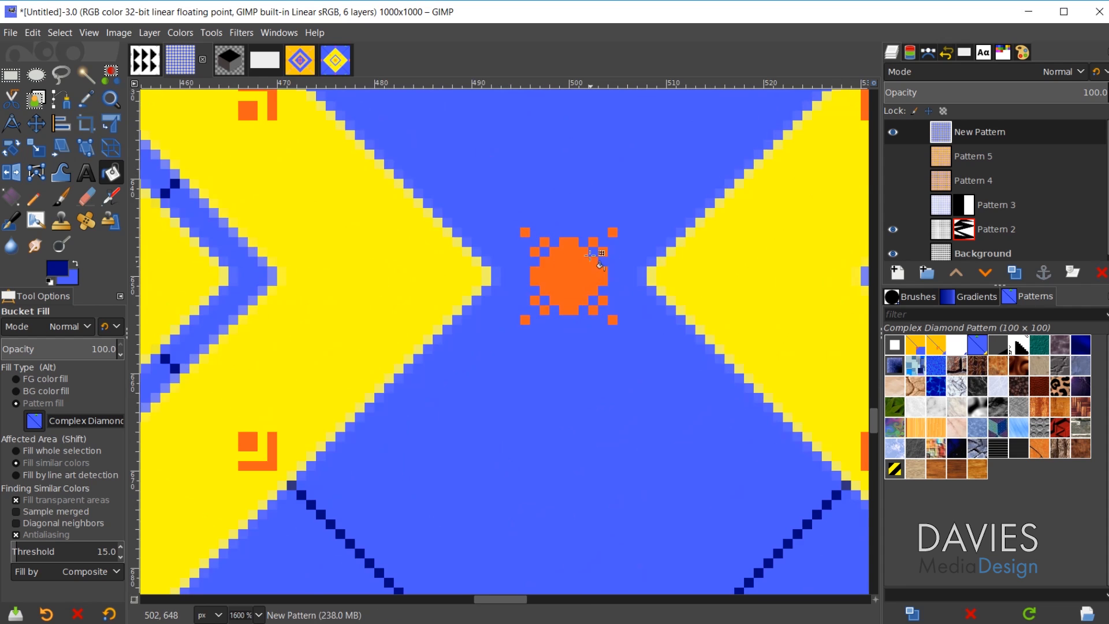
{"action": "scroll", "coordinate": [497, 289], "scroll_direction": "down", "scroll_amount": 3, "text": "ctrl"}
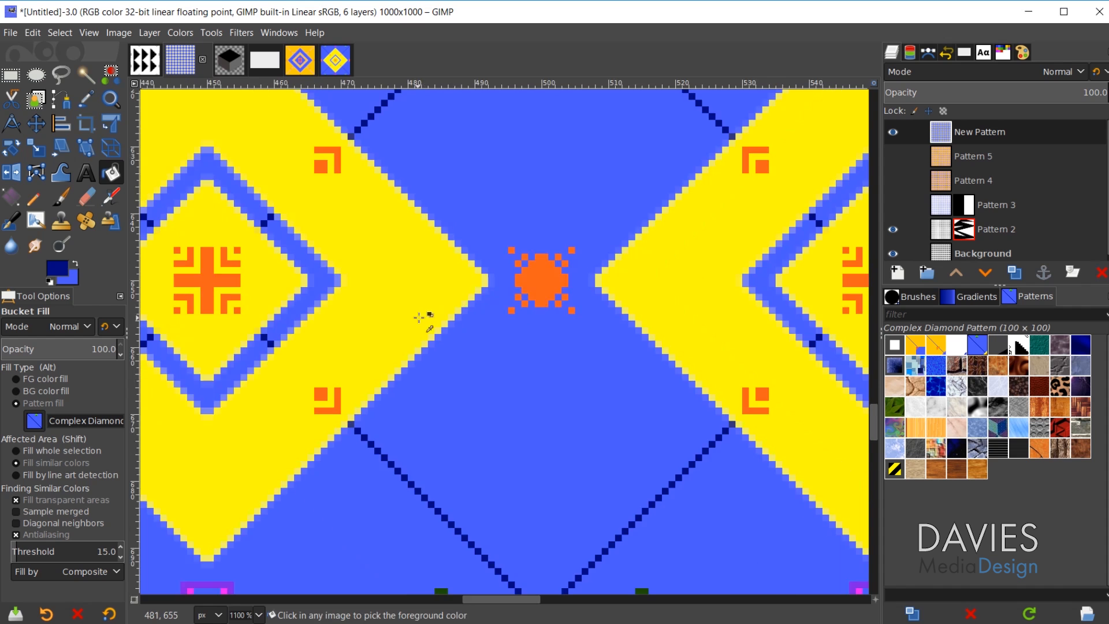
{"action": "scroll", "coordinate": [615, 304], "scroll_direction": "down", "scroll_amount": 1, "text": "ctrl"}
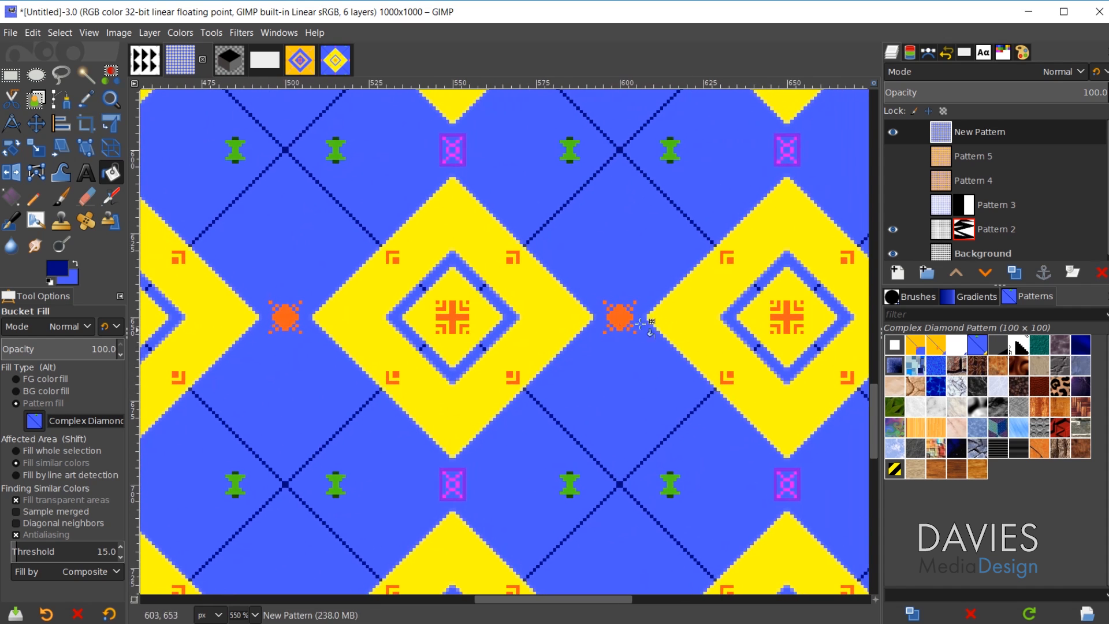
{"action": "scroll", "coordinate": [266, 312], "scroll_direction": "down", "scroll_amount": 2, "text": "ctrl"}
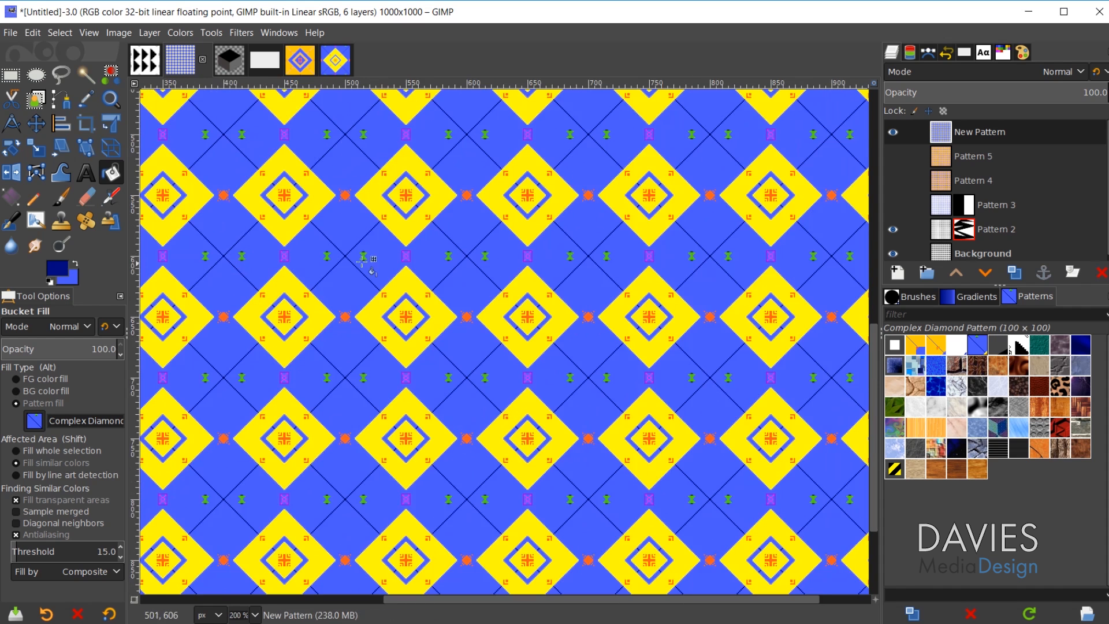
{"action": "scroll", "coordinate": [601, 330], "scroll_direction": "up", "scroll_amount": 3, "text": "ctrl"}
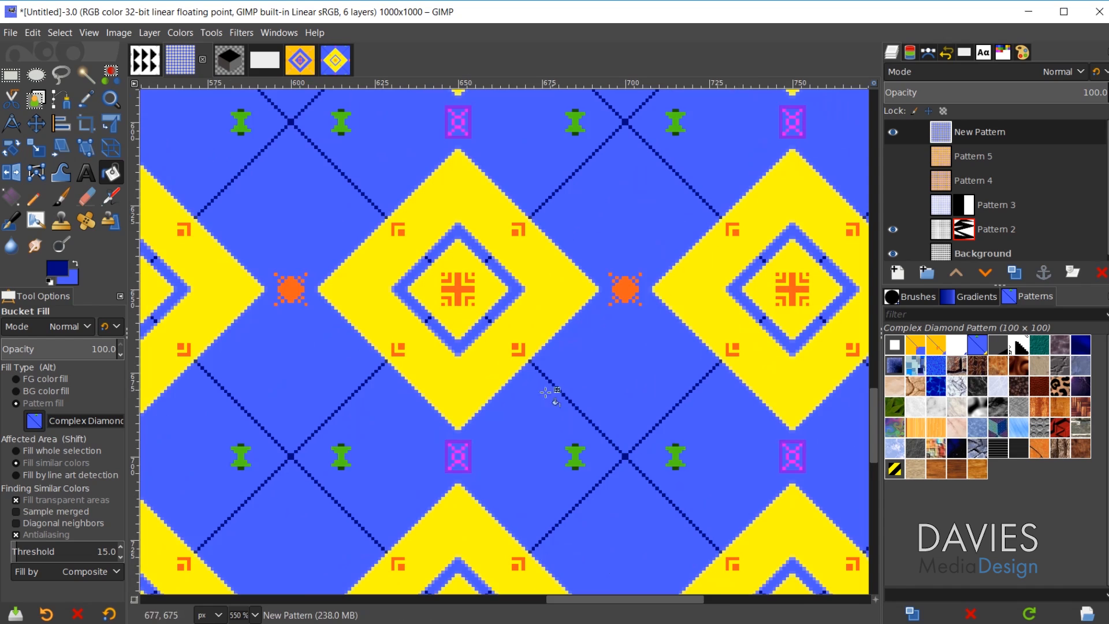